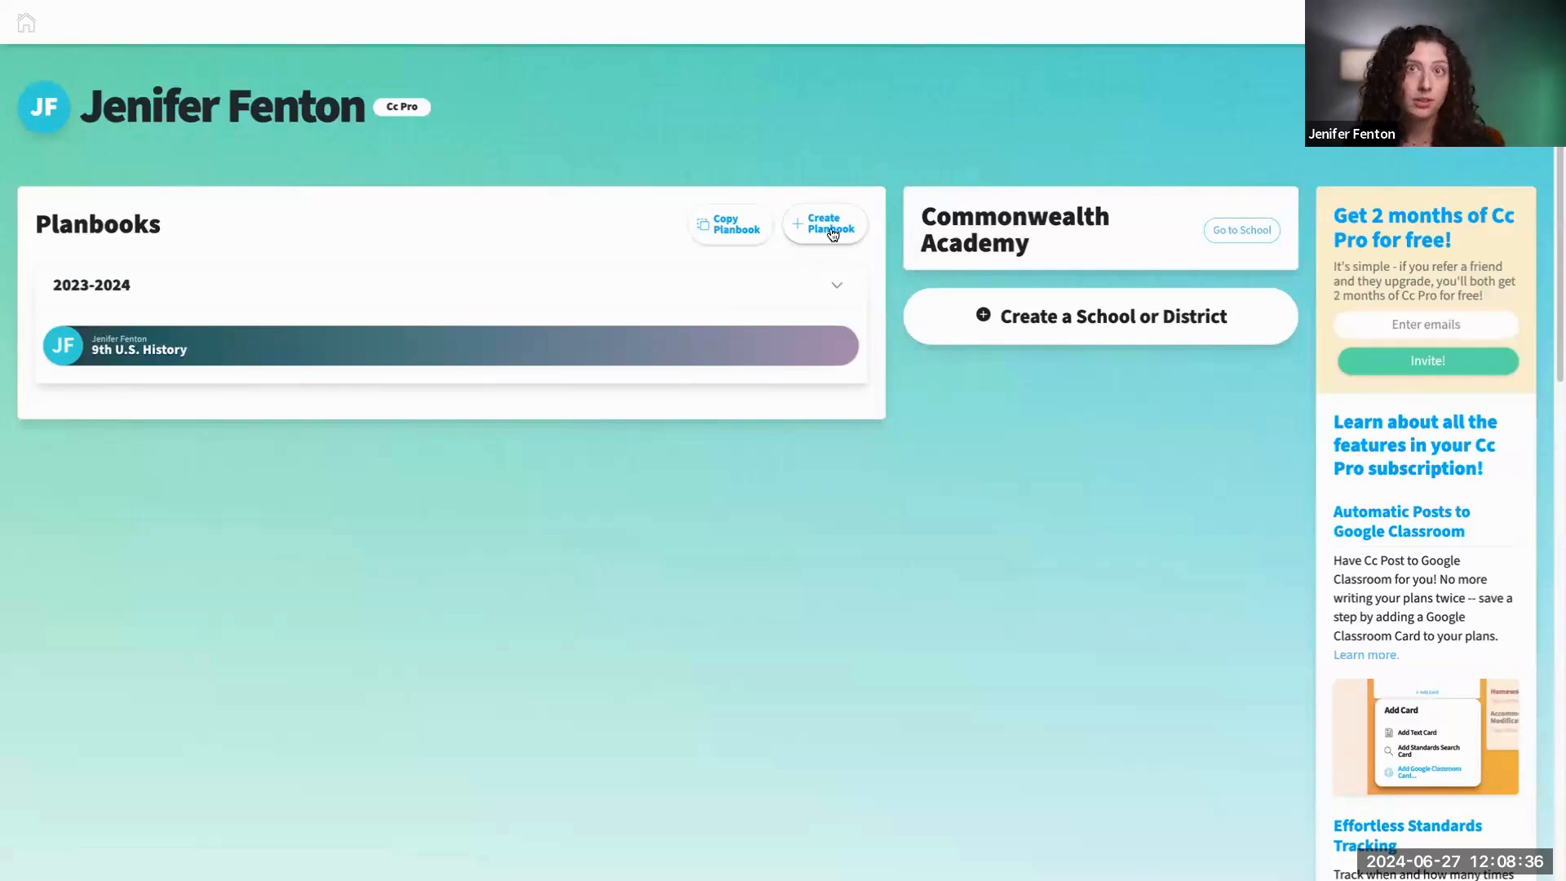
Step: Create a new planbook named with the teacher's title and surname, keeping the 2023-2024 year, weekly schedule and Monday - Friday school days
left_click(832, 234)
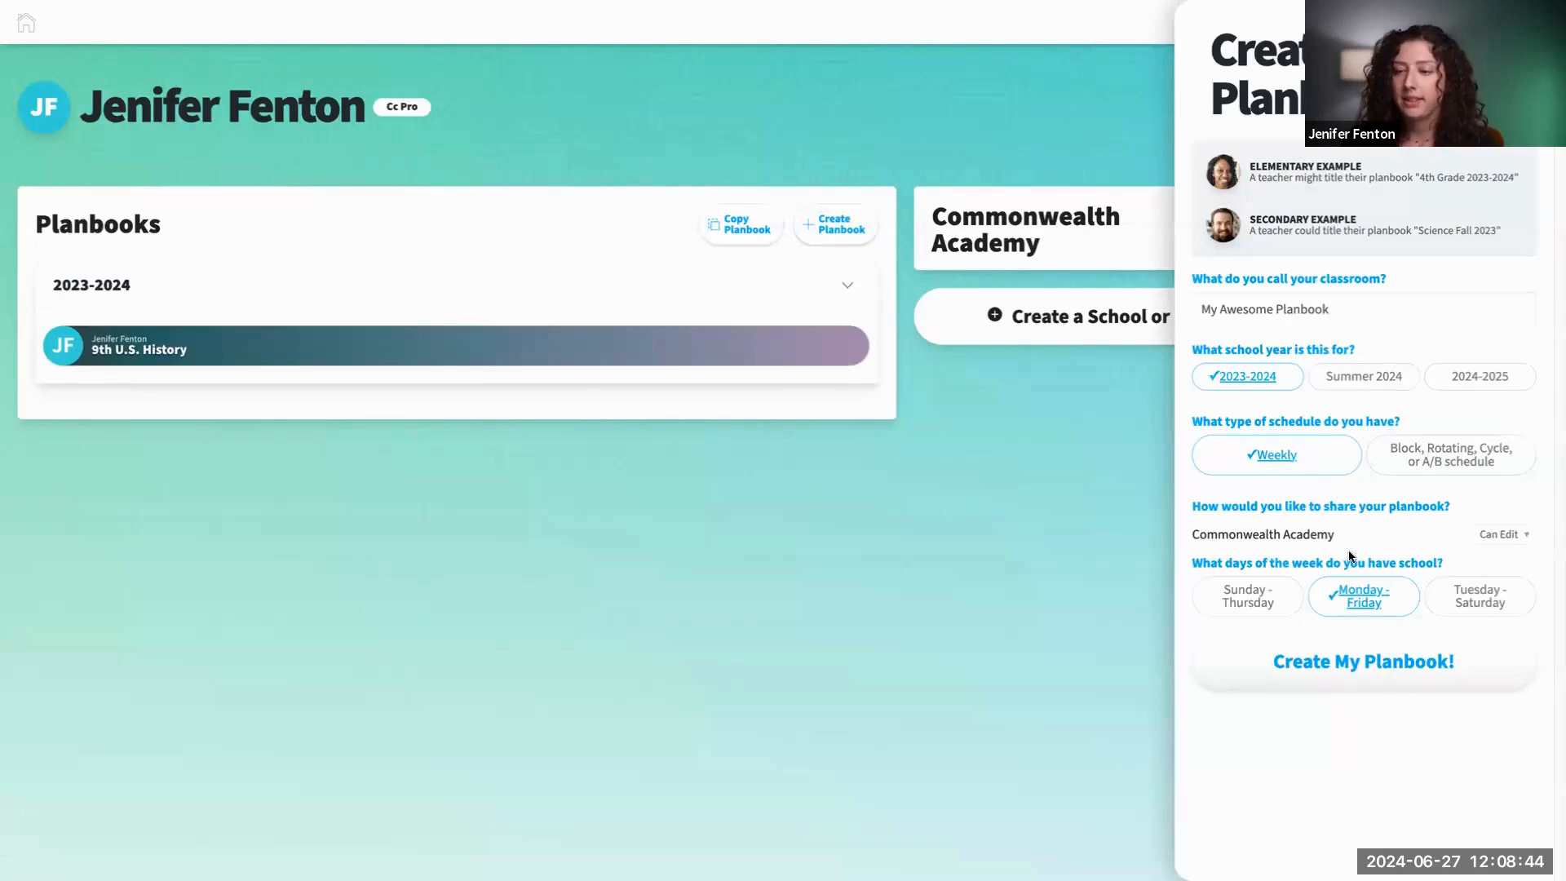
left_click(1338, 312)
key("BackSpace")
key("BackSpace")
key("BackSpace")
key("BackSpace")
key("BackSpace")
key("BackSpace")
key("BackSpace")
key("BackSpace")
key("BackSpace")
key("BackSpace")
key("BackSpace")
key("BackSpace")
key("BackSpace")
key("BackSpace")
key("BackSpace")
key("BackSpace")
key("BackSpace")
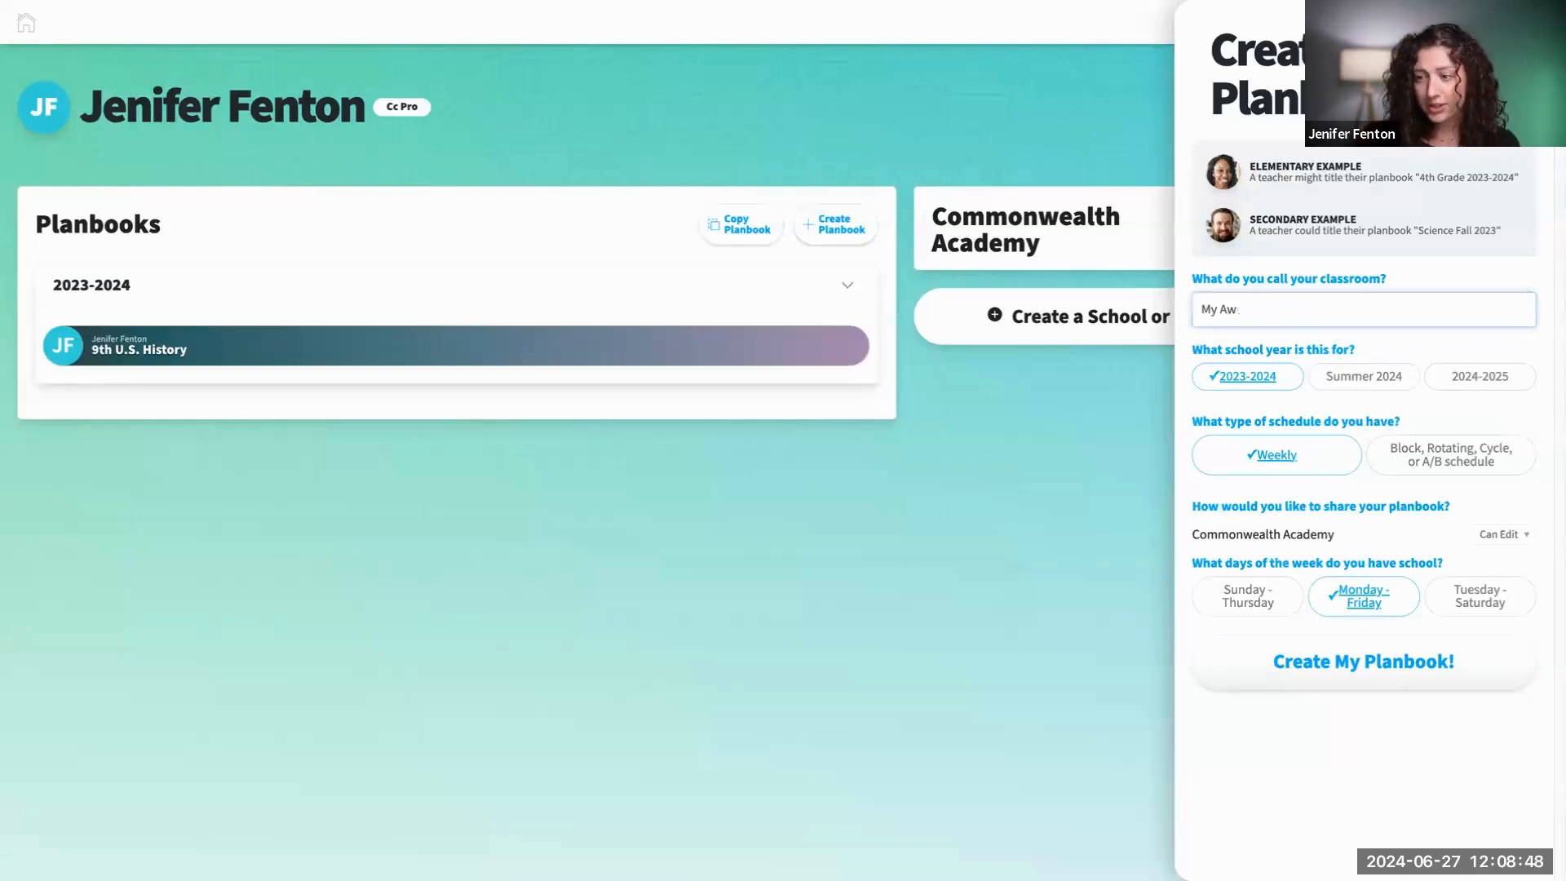
key("BackSpace")
key("BackSpace")
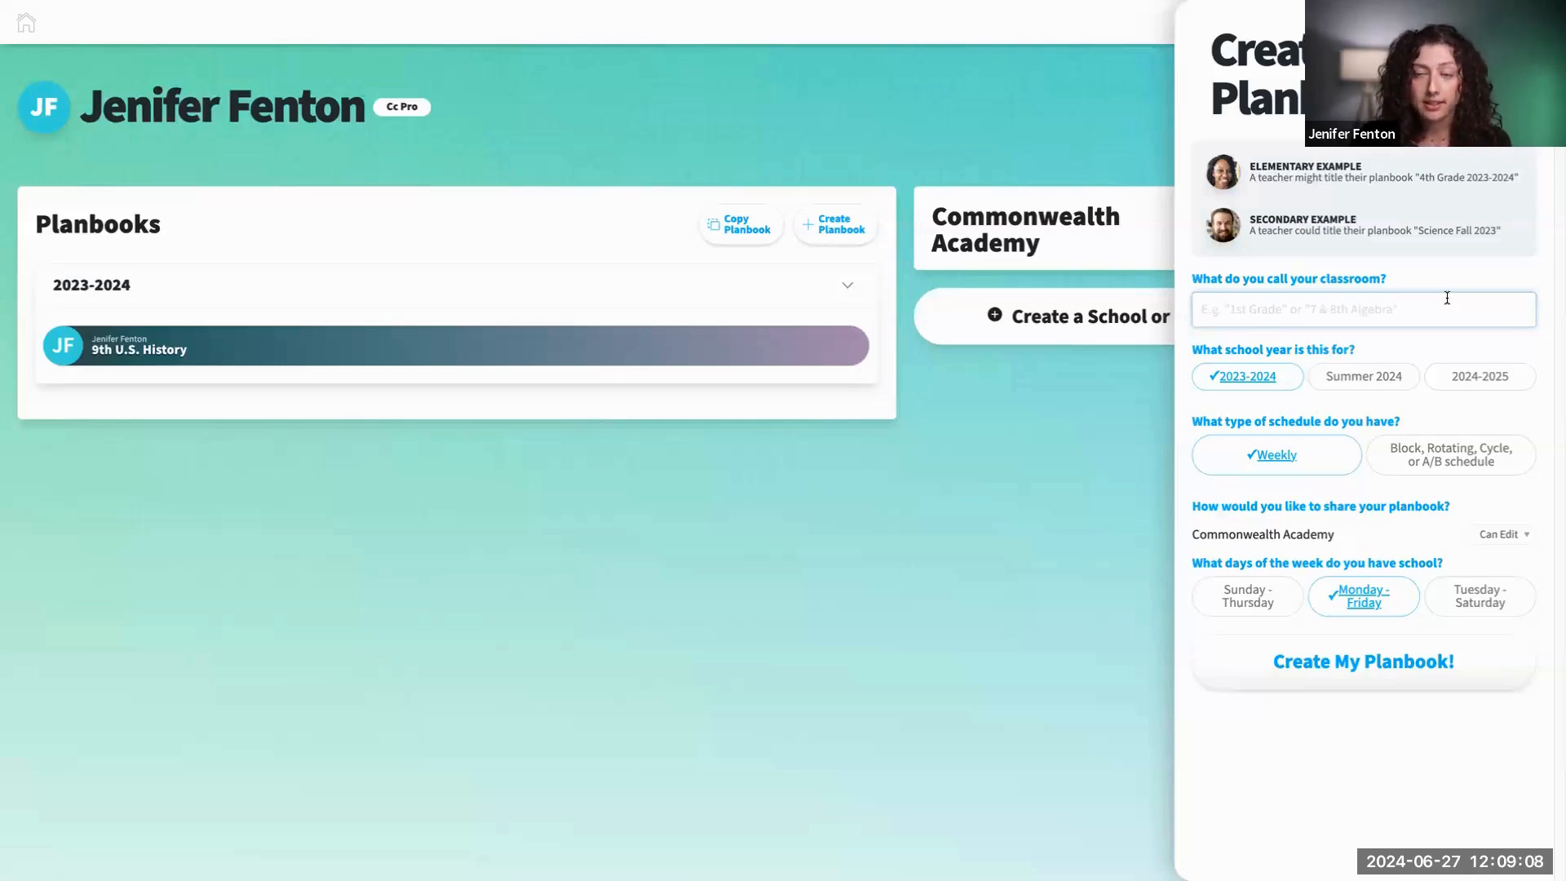
type("Ms. FGent")
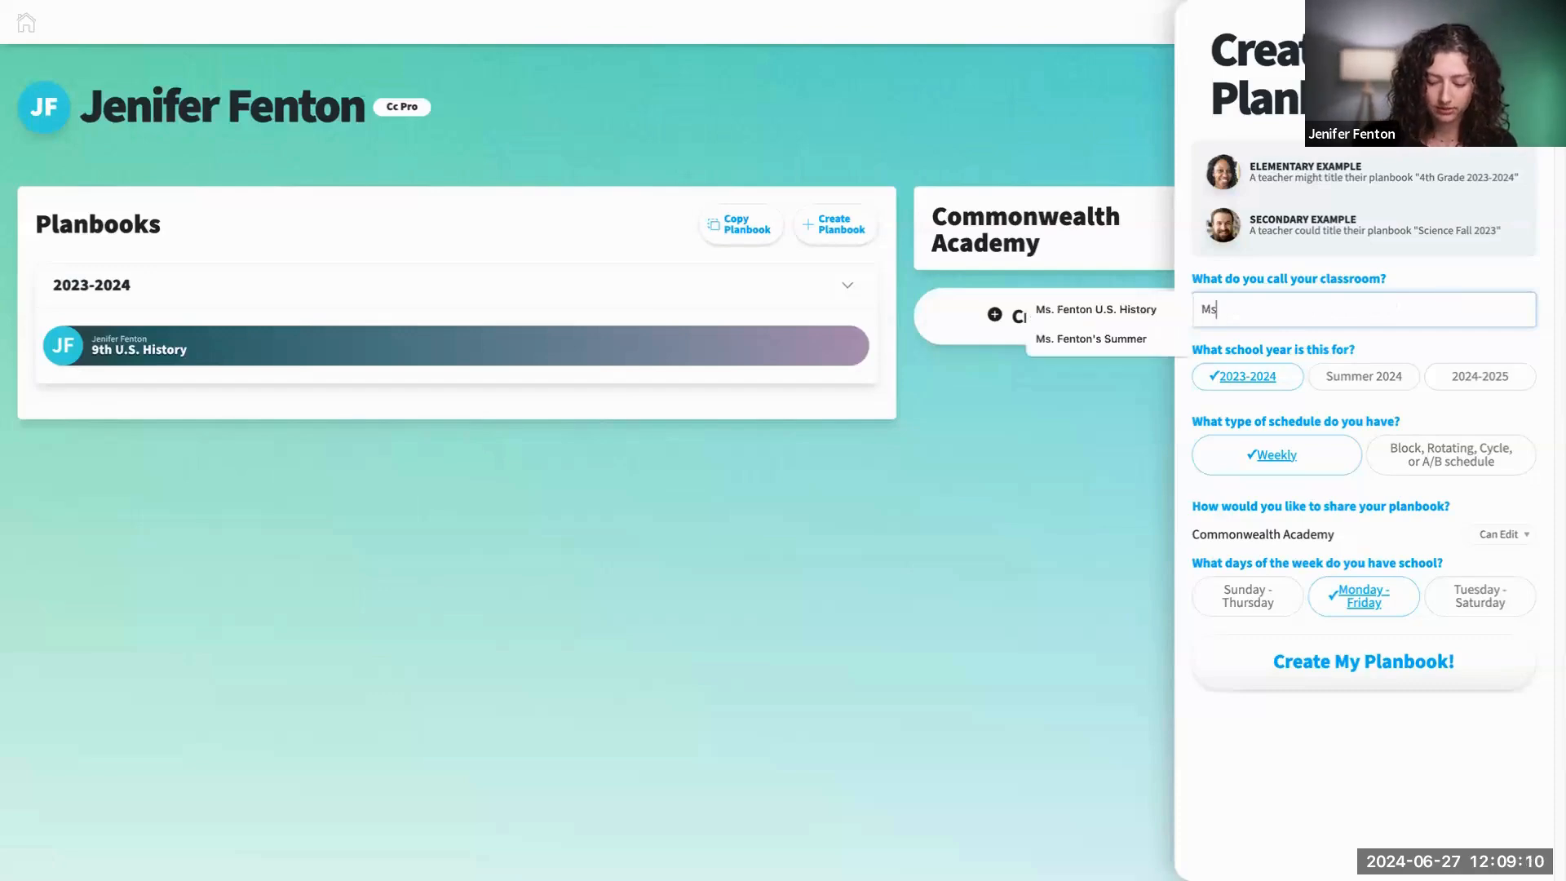
key("BackSpace")
key("BackSpace")
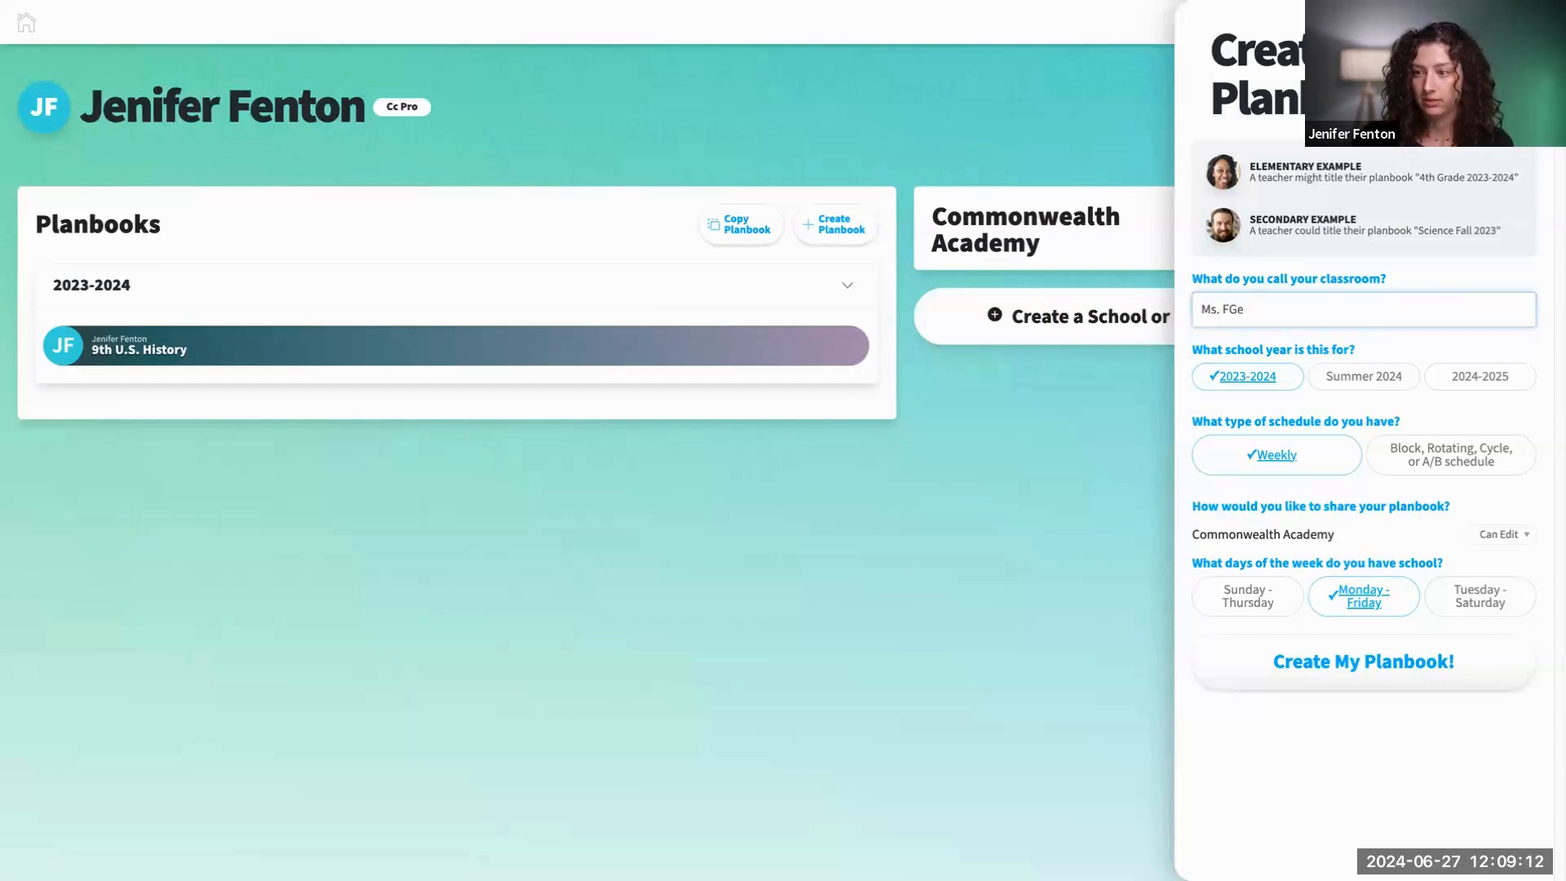
key("BackSpace")
type("eno")
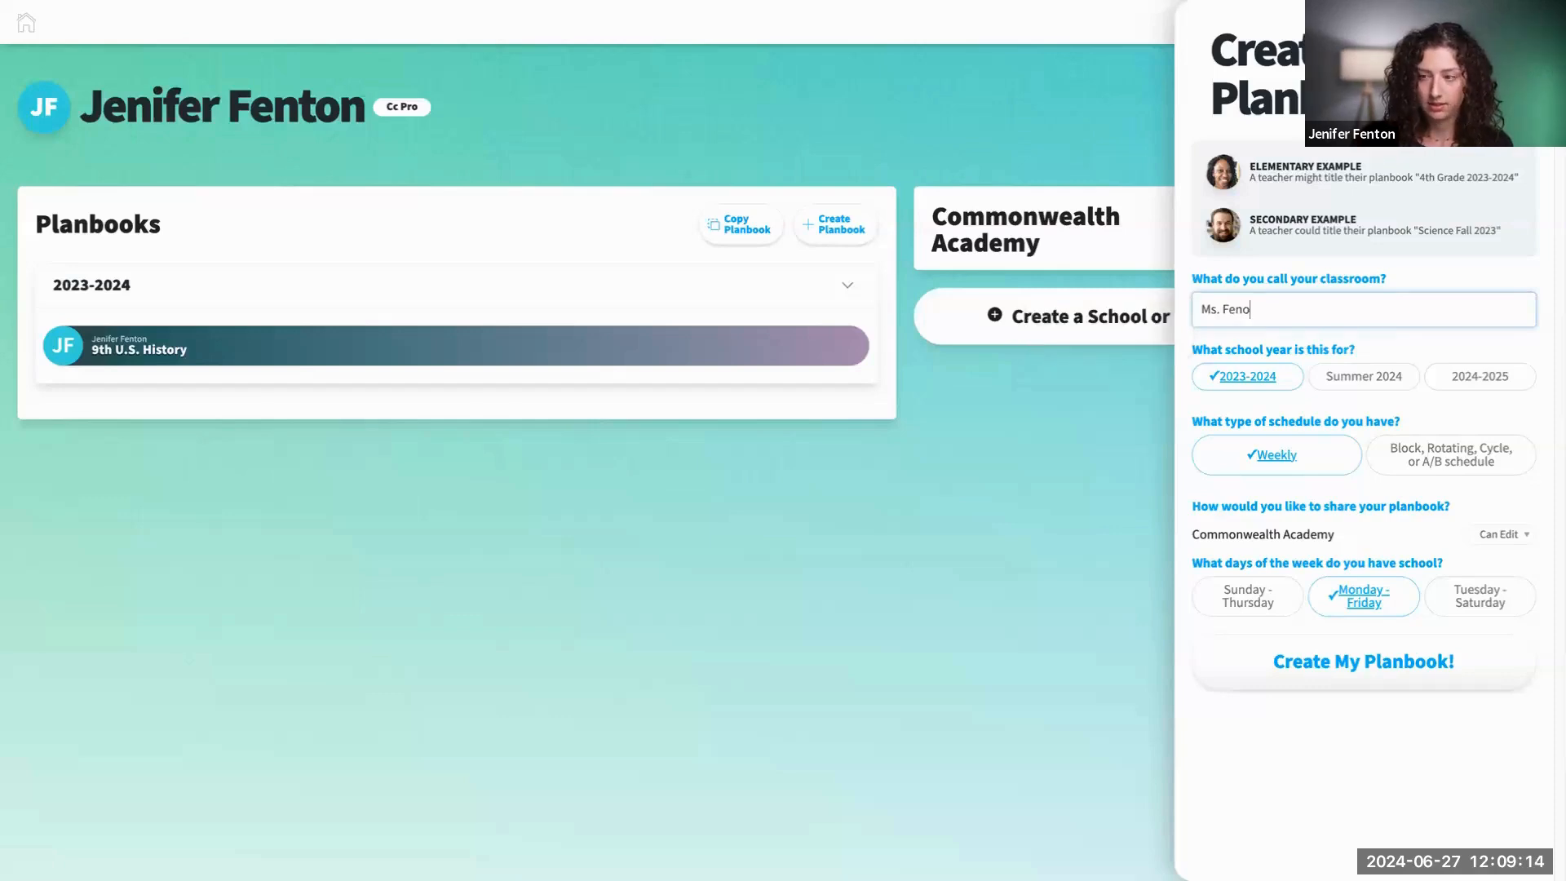
key("BackSpace")
type("to")
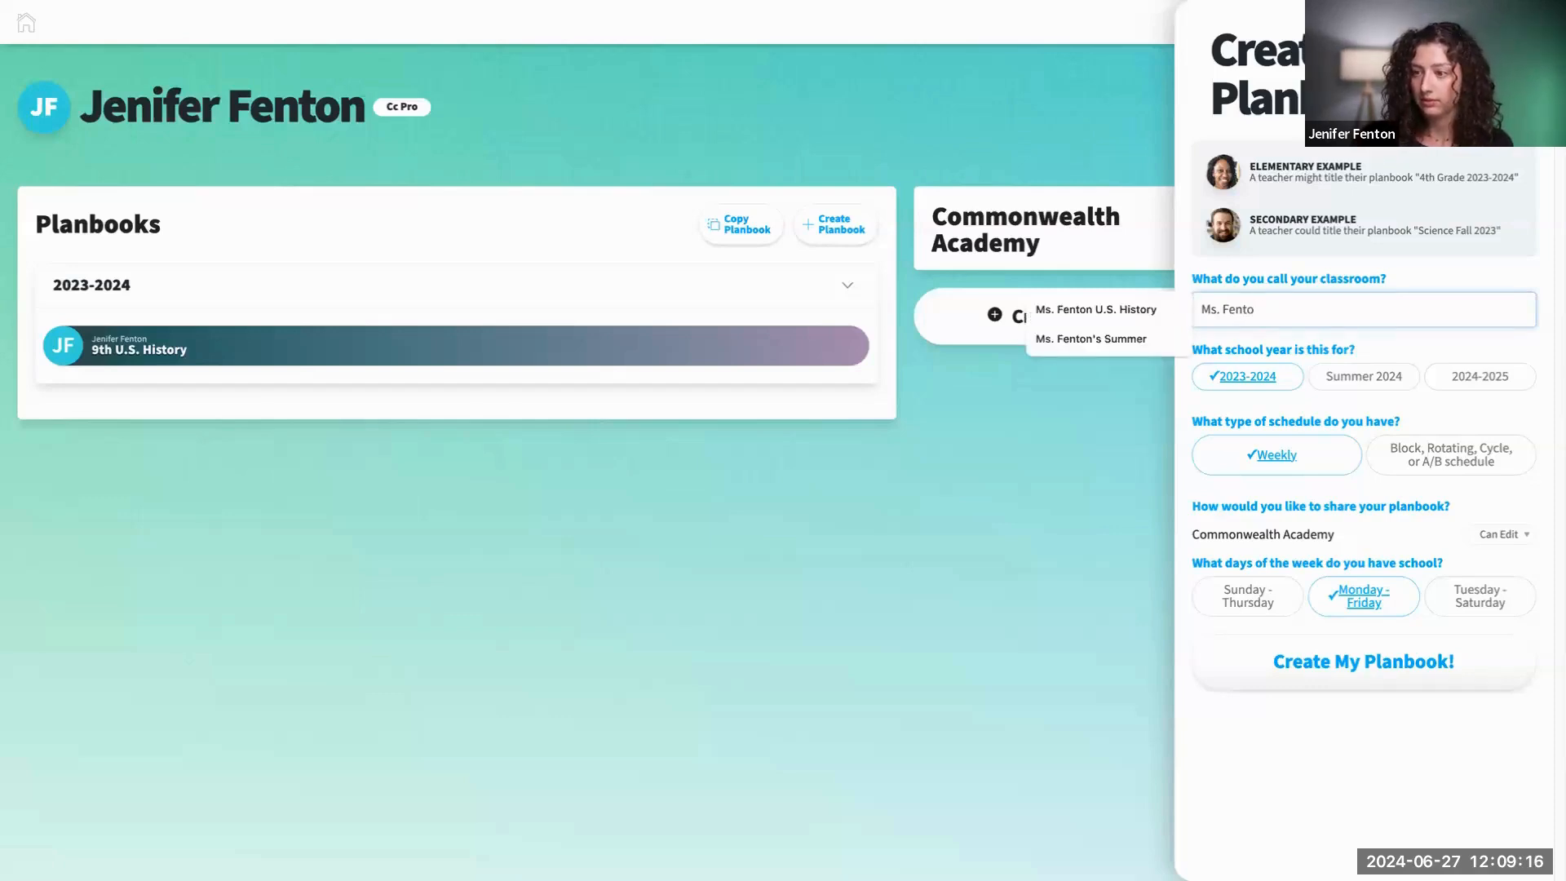
type("n")
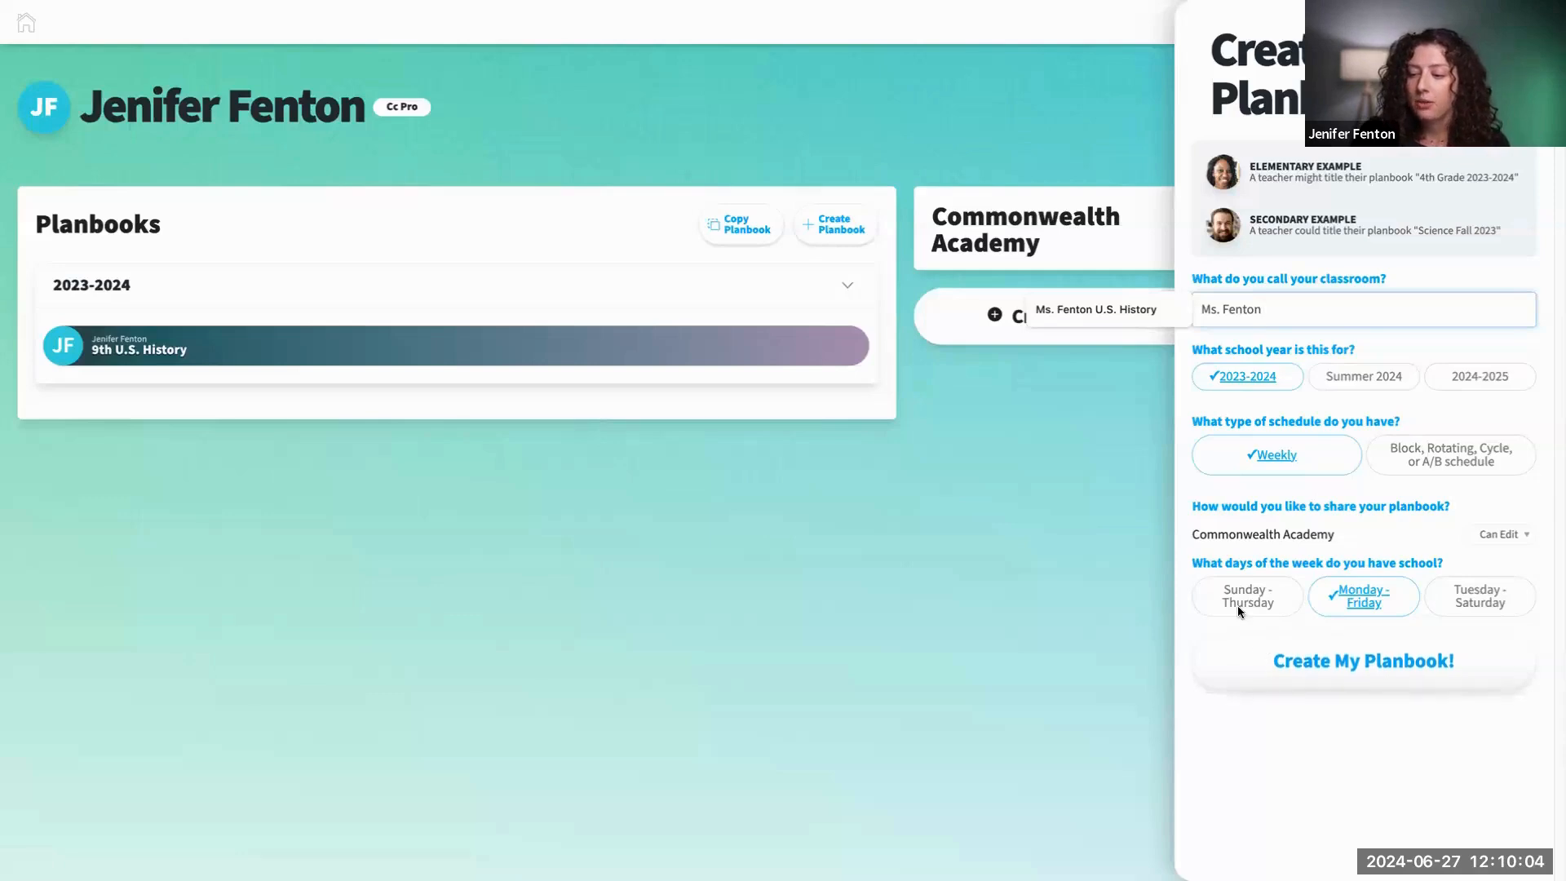
left_click(1377, 674)
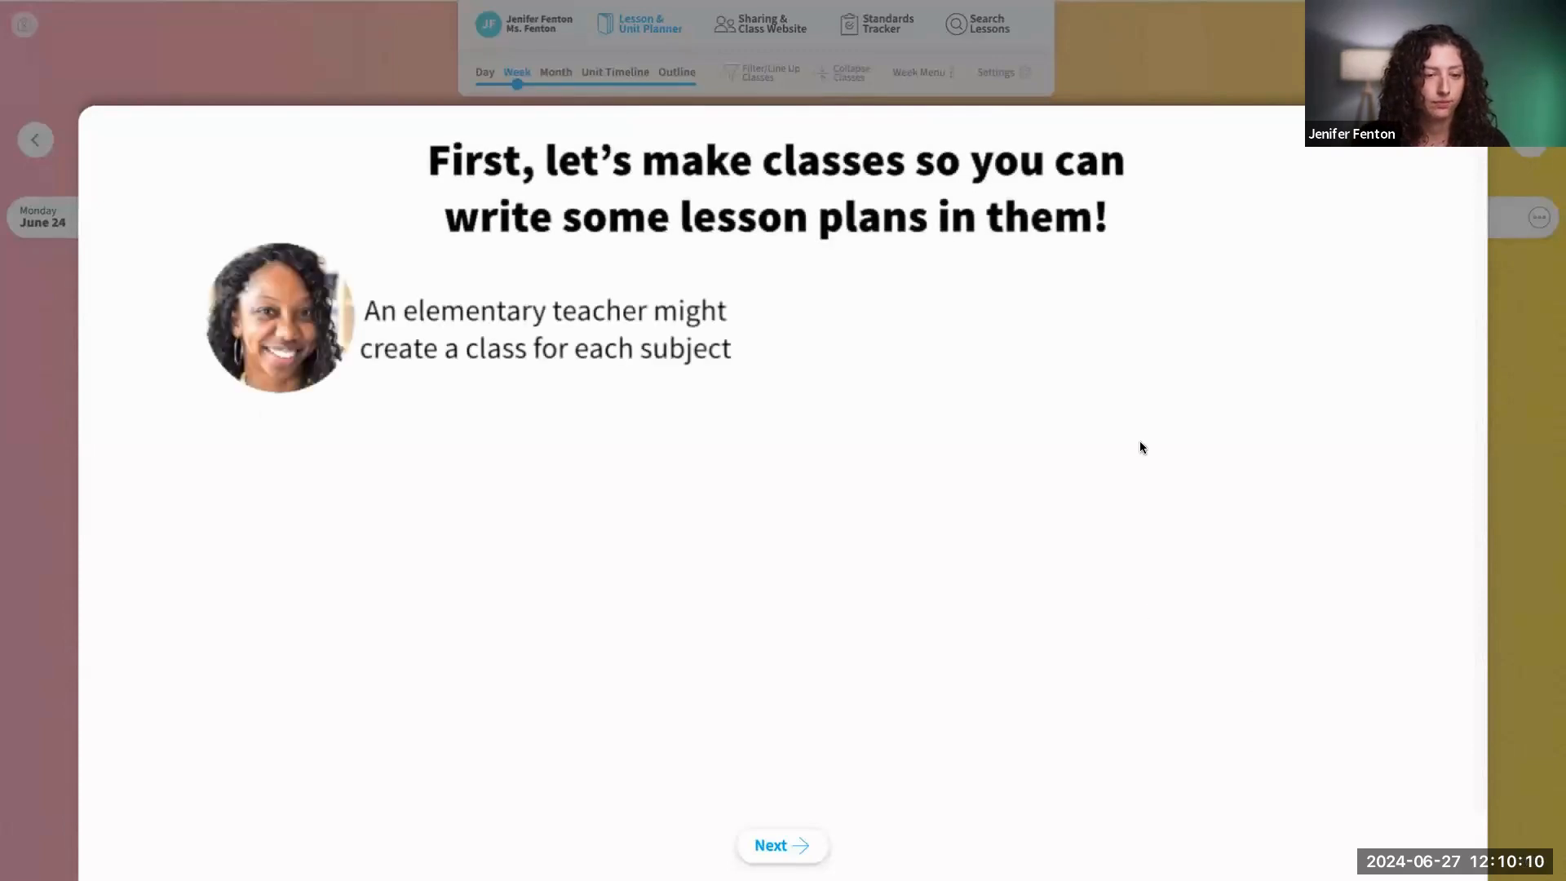
Step: Proceed to the class setup and add a first class titled "9th US History"
left_click(773, 845)
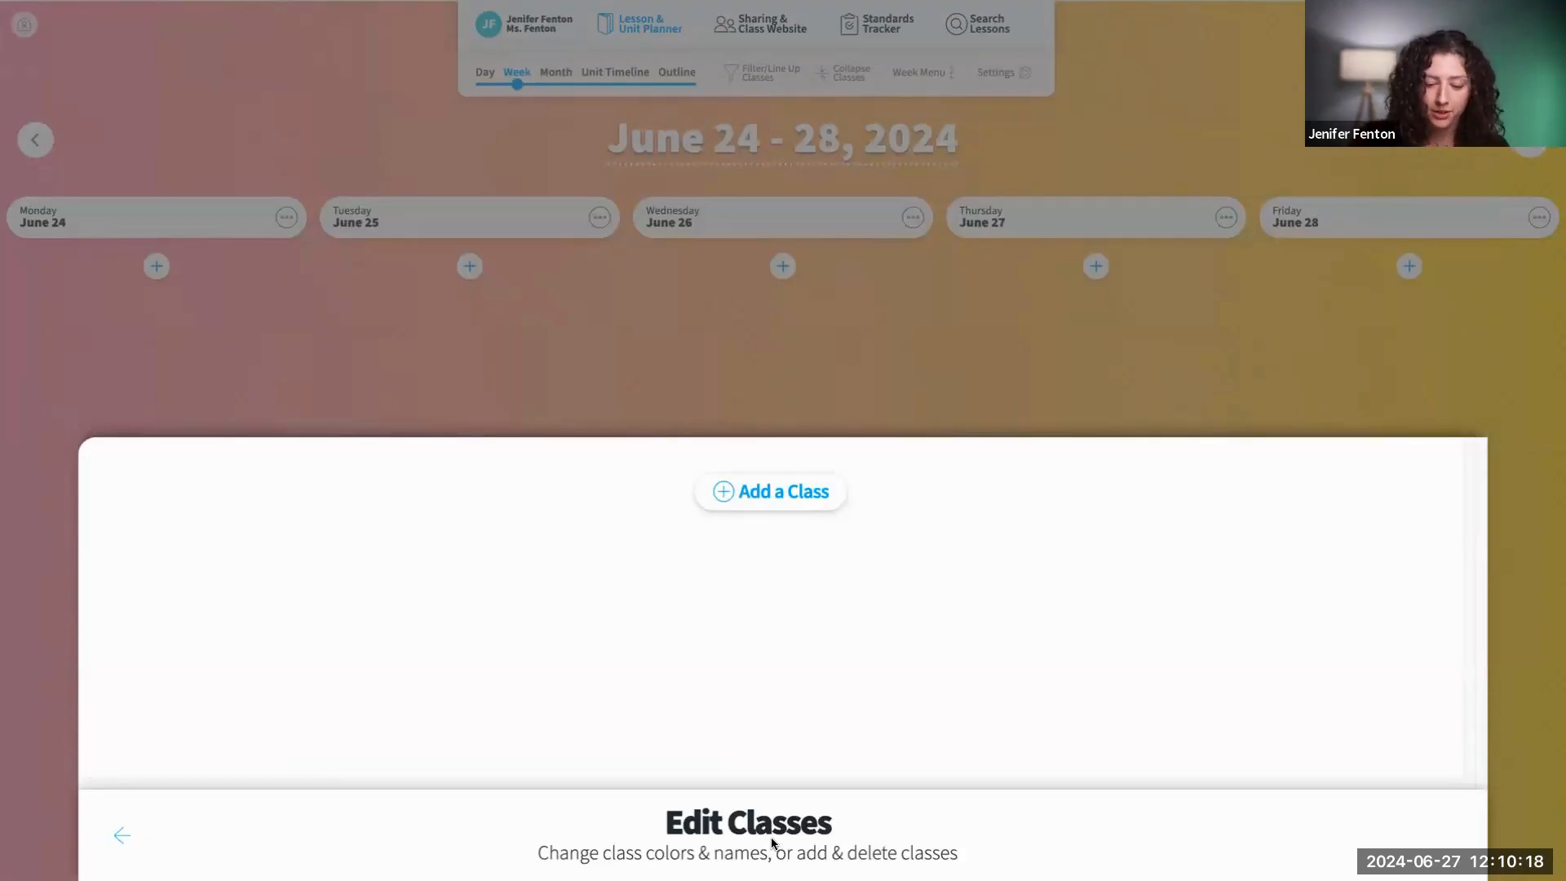
left_click(769, 512)
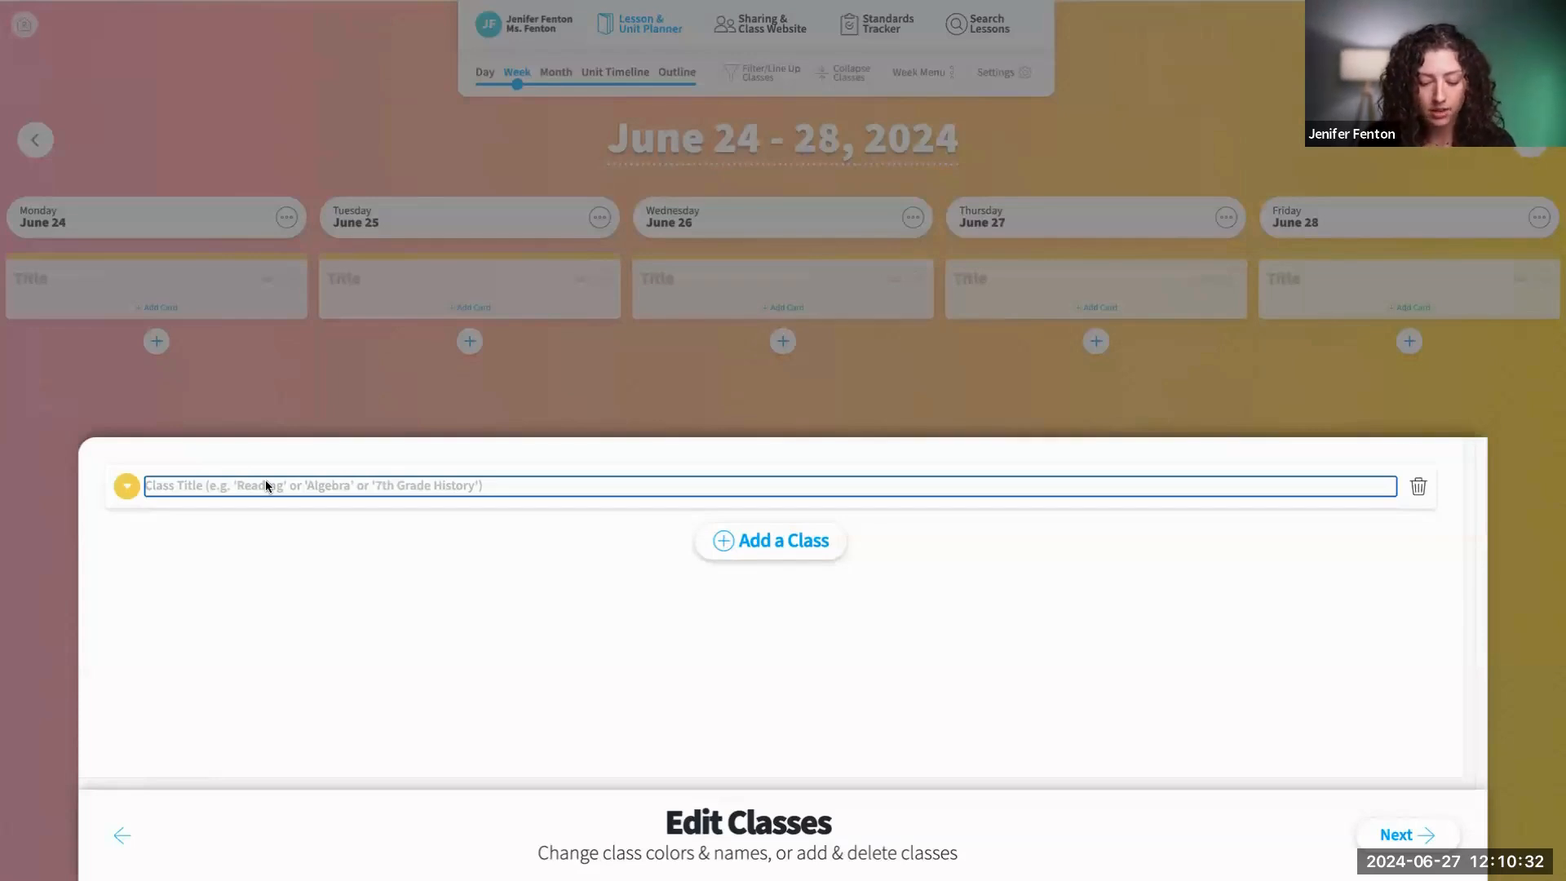
type("9th")
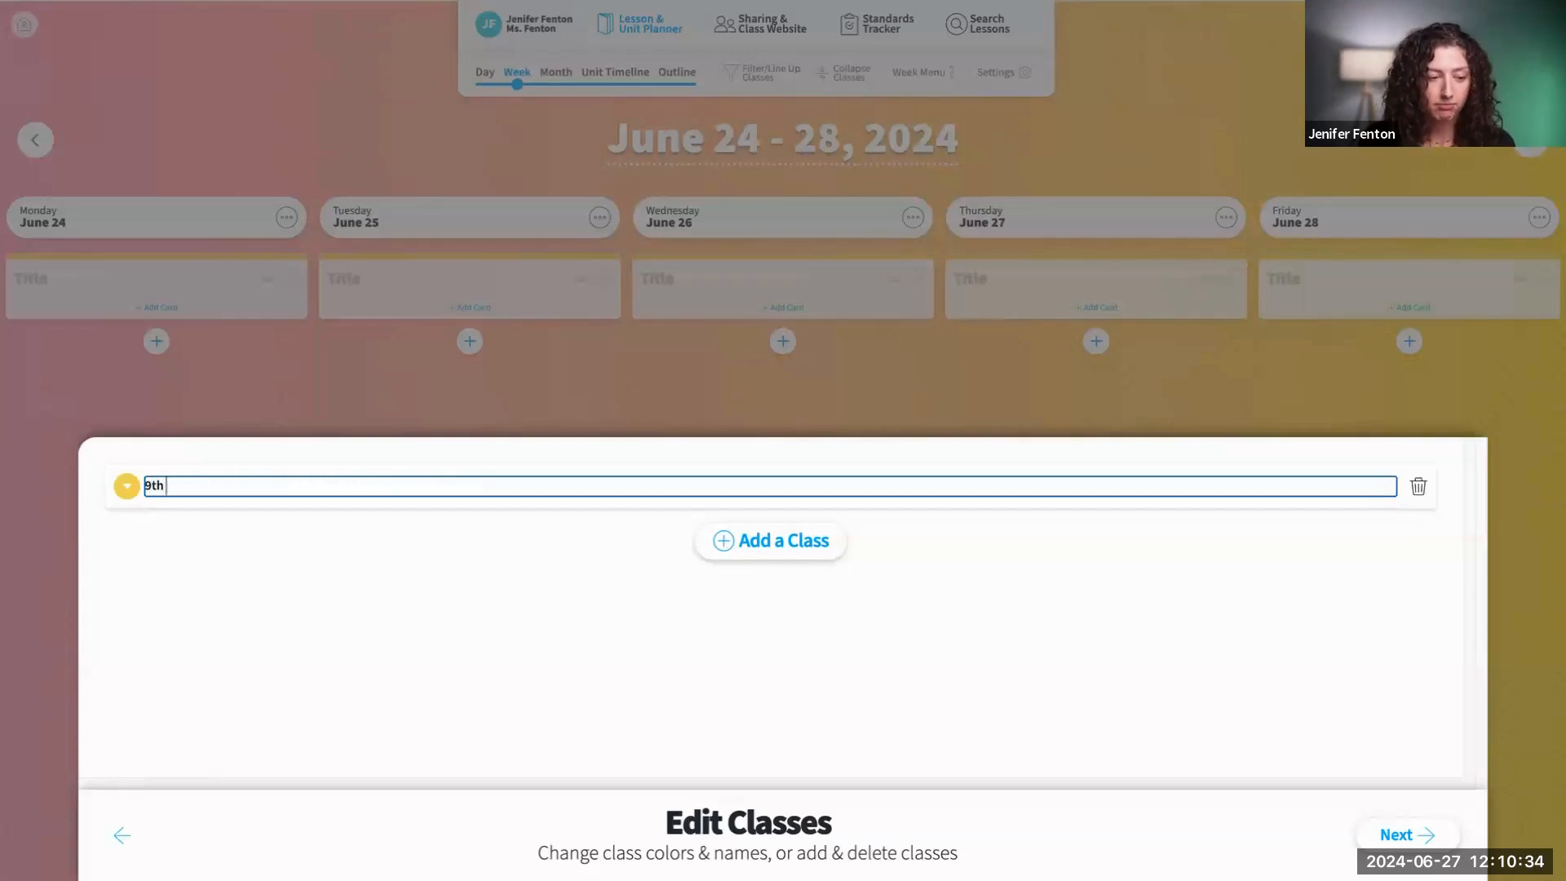
type(" US")
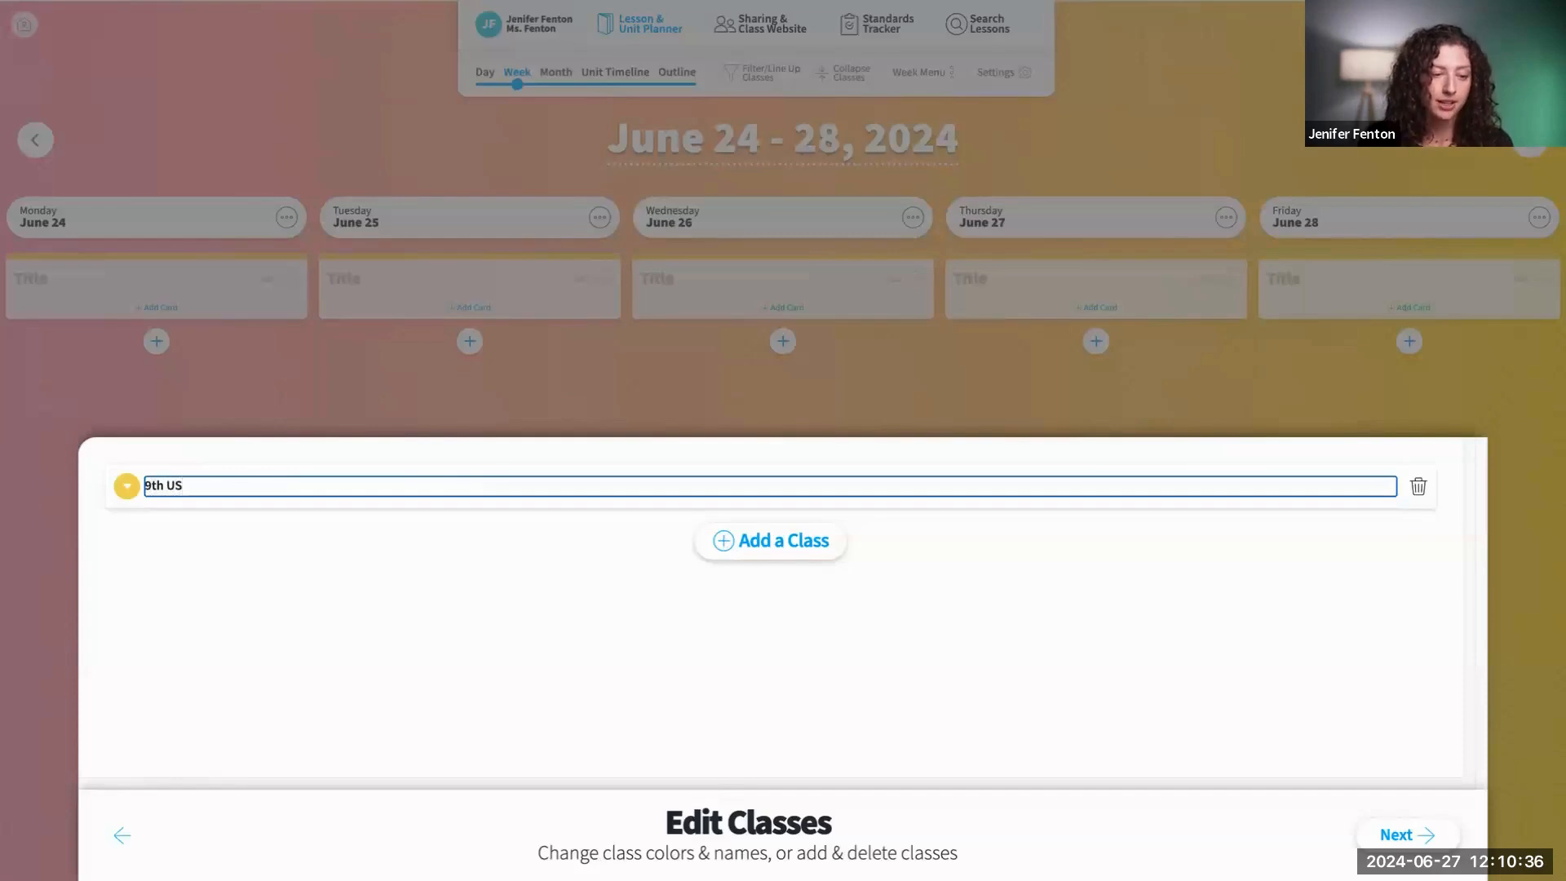
type(" H")
key("BackSpace")
type("His")
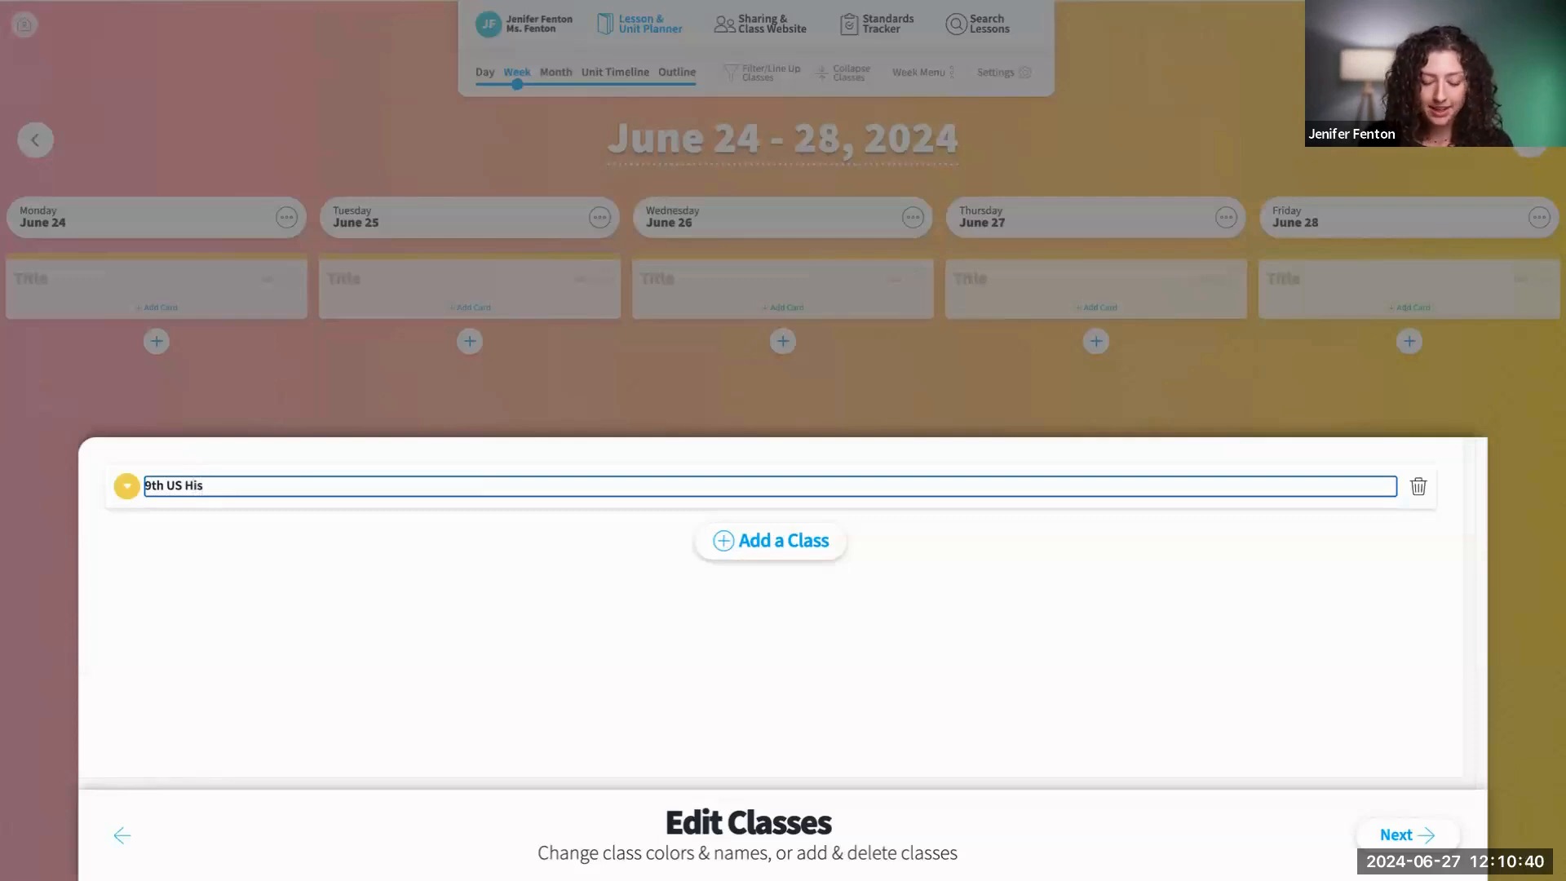
type("tory")
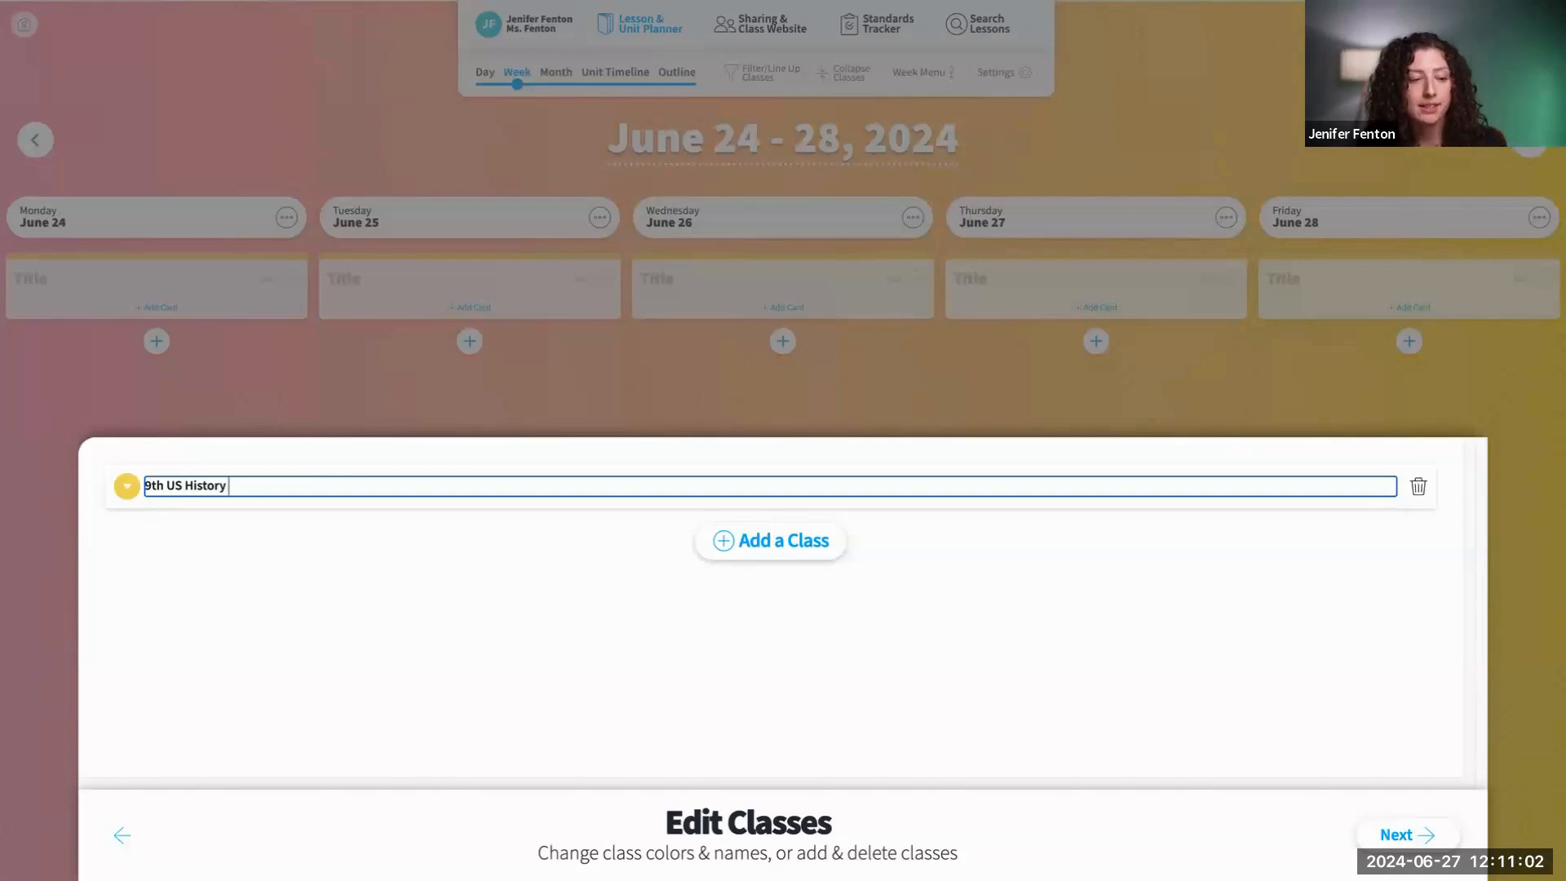
Step: Add a second class titled "9th US History P. 2"
left_click(798, 551)
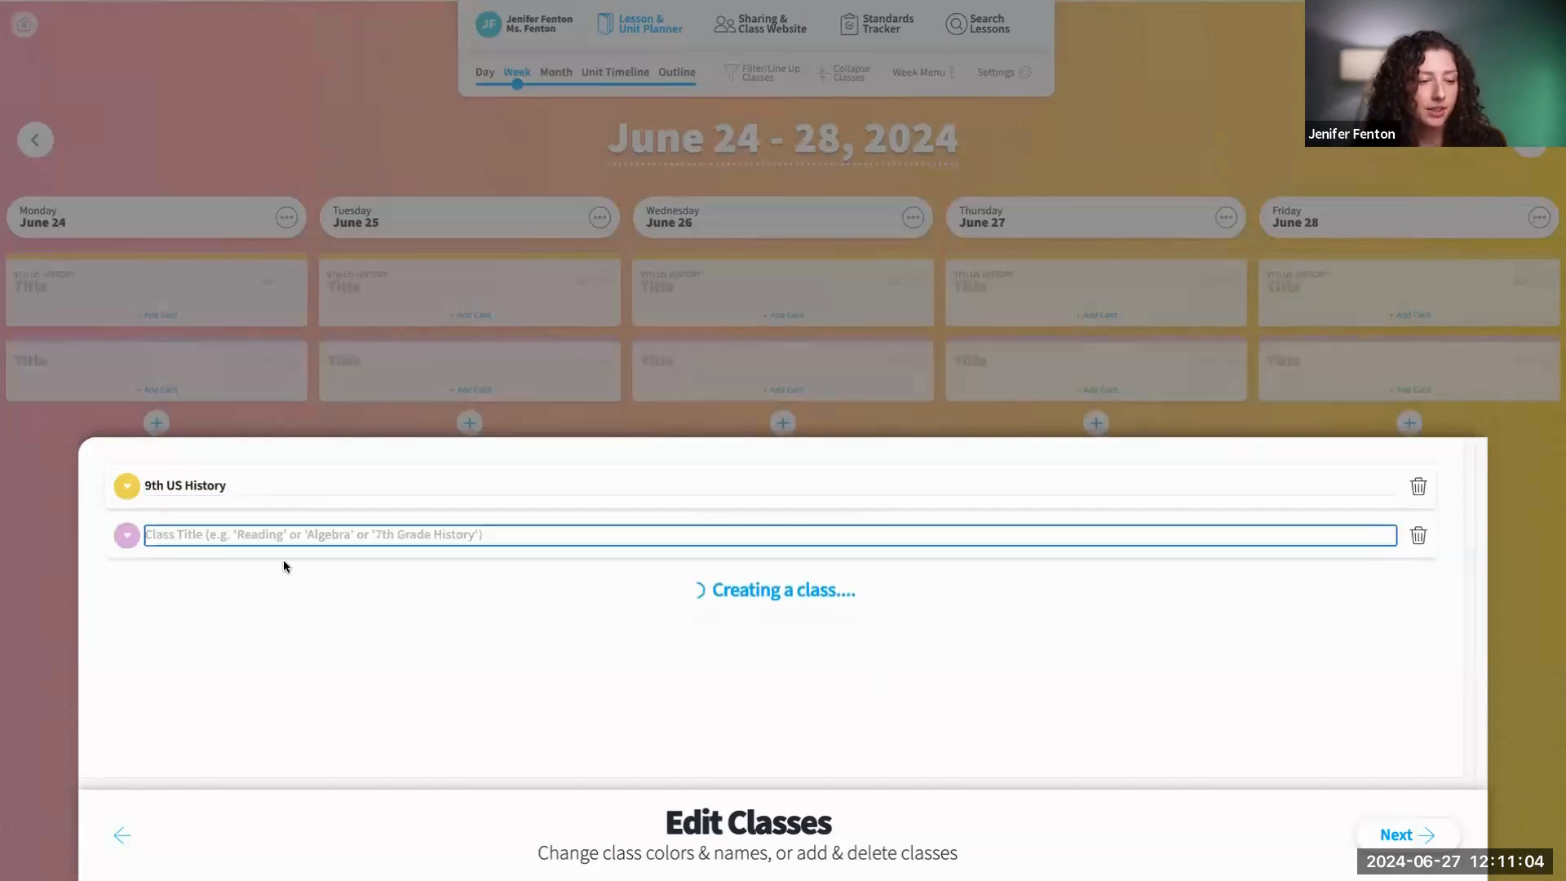
type("9th U")
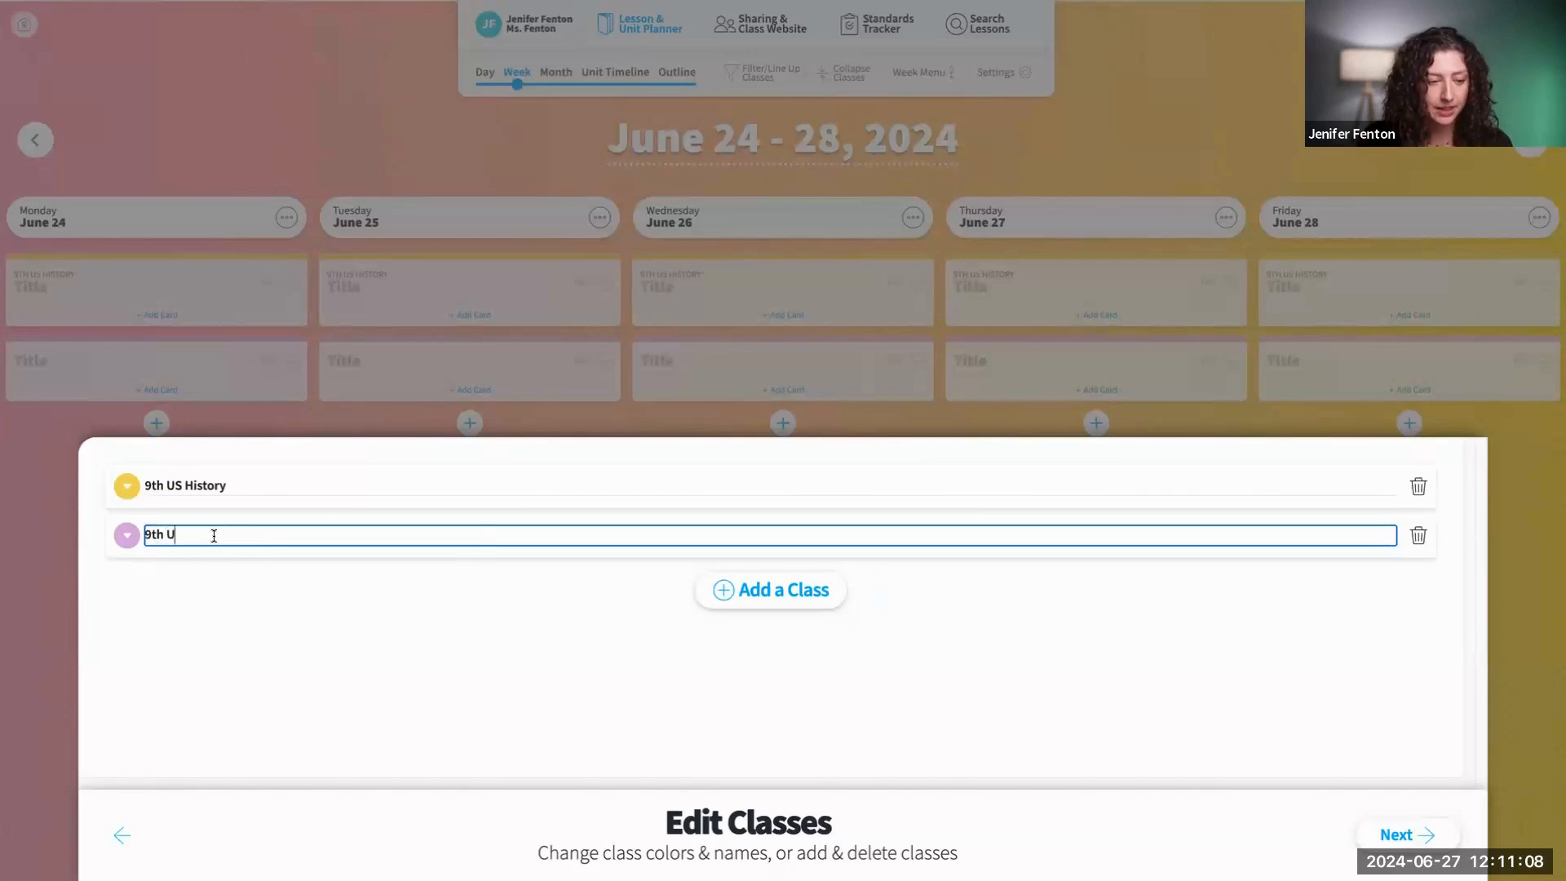
type("S Hisyory")
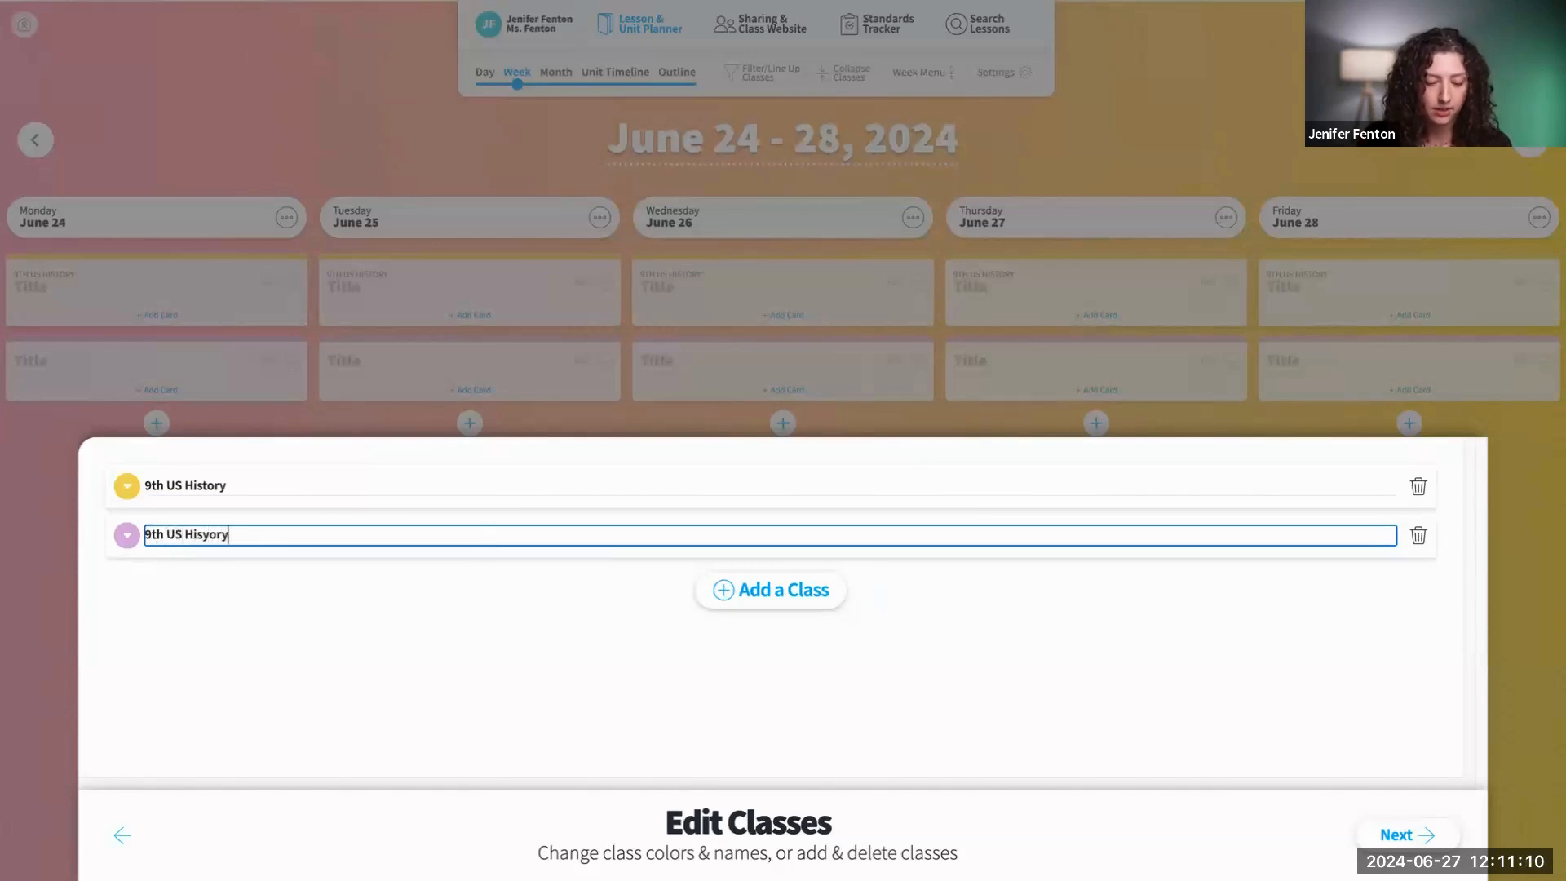
key("BackSpace")
key("BackSpace")
key("BackSpace")
key("BackSpace")
type("y")
key("BackSpace")
type("tory")
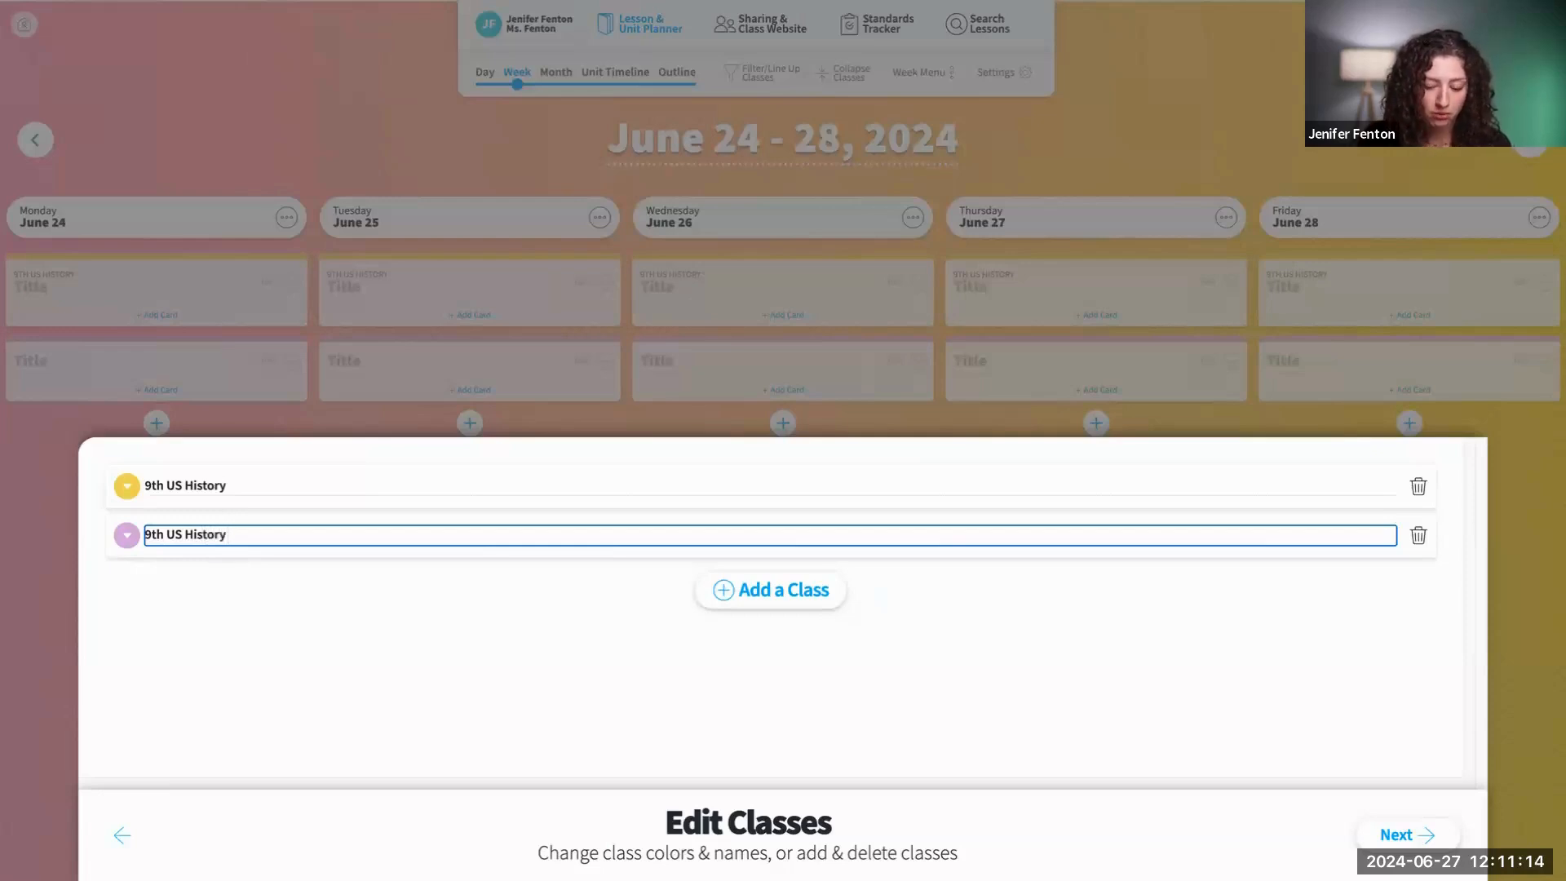
type(" P. 2")
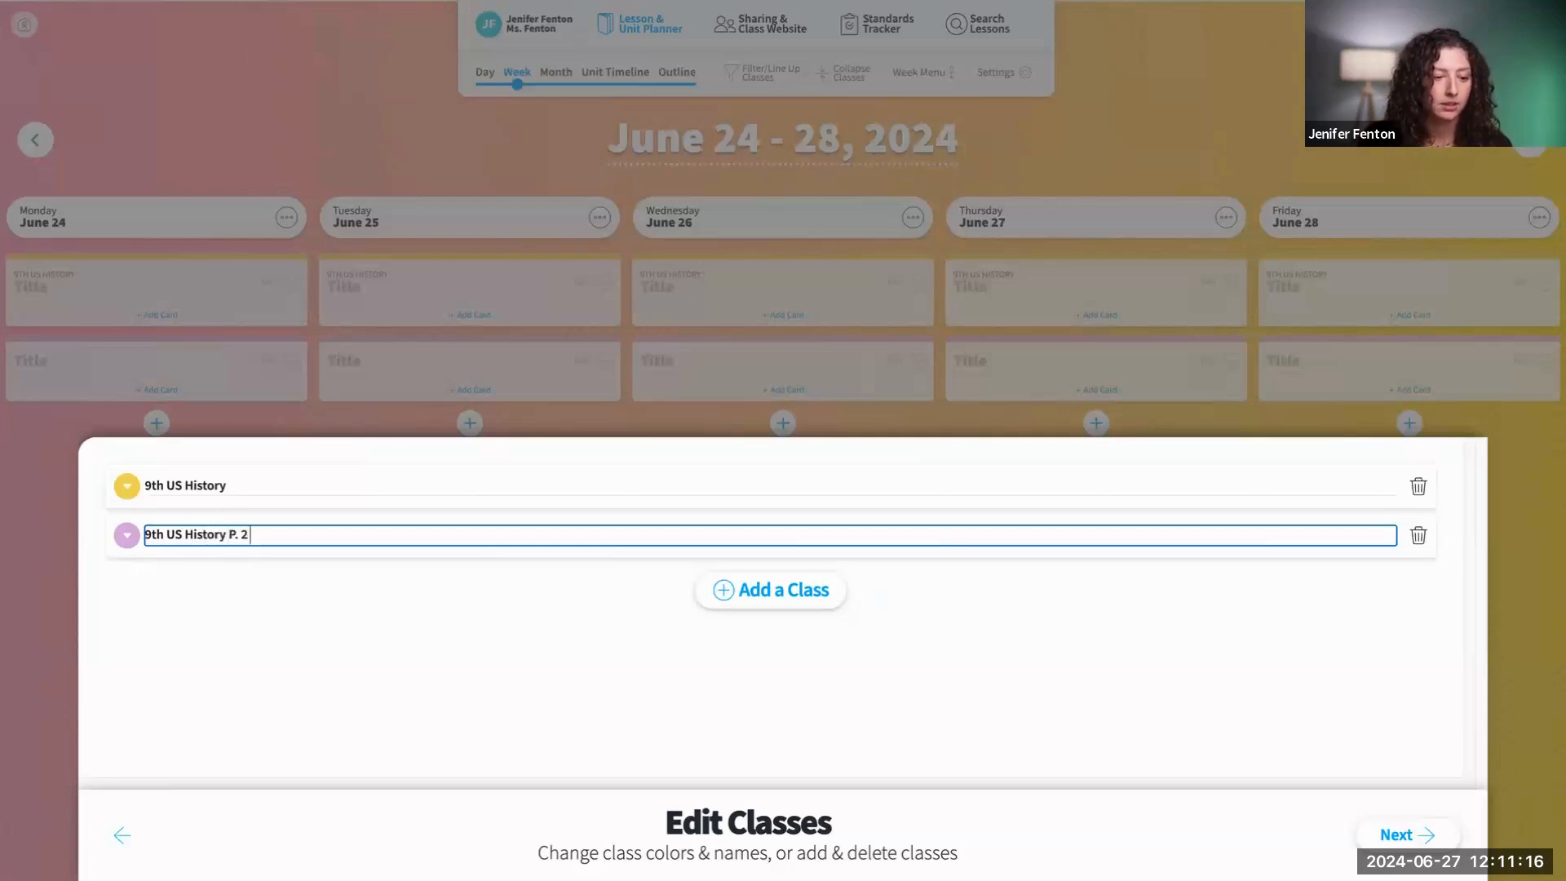
Step: Add a third class, and recolor the first class light green and the P. 2 class turquoise
left_click(767, 590)
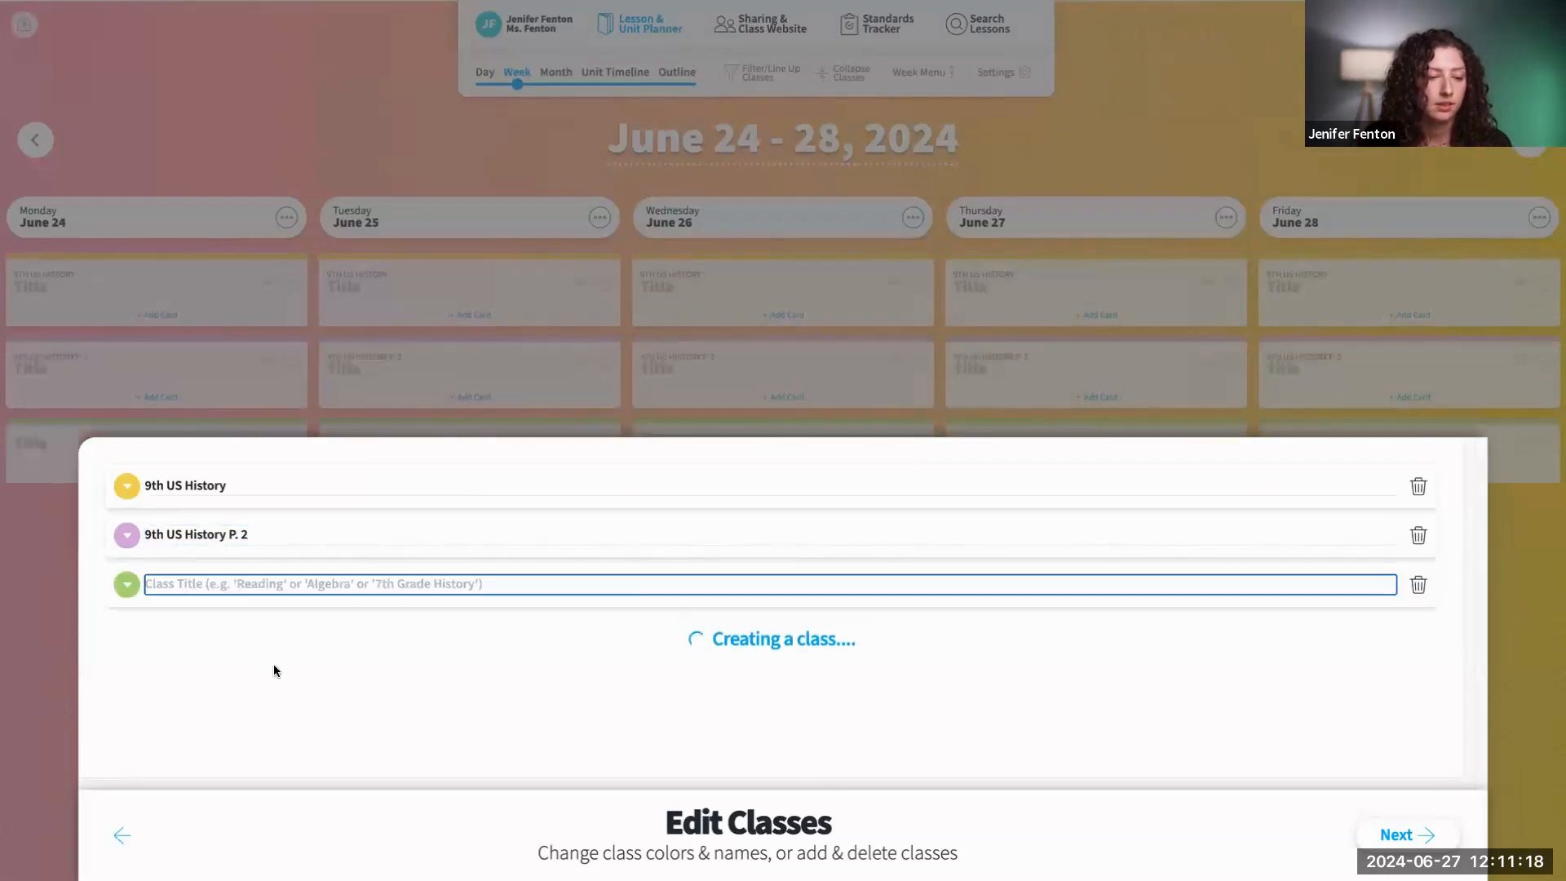
left_click(117, 481)
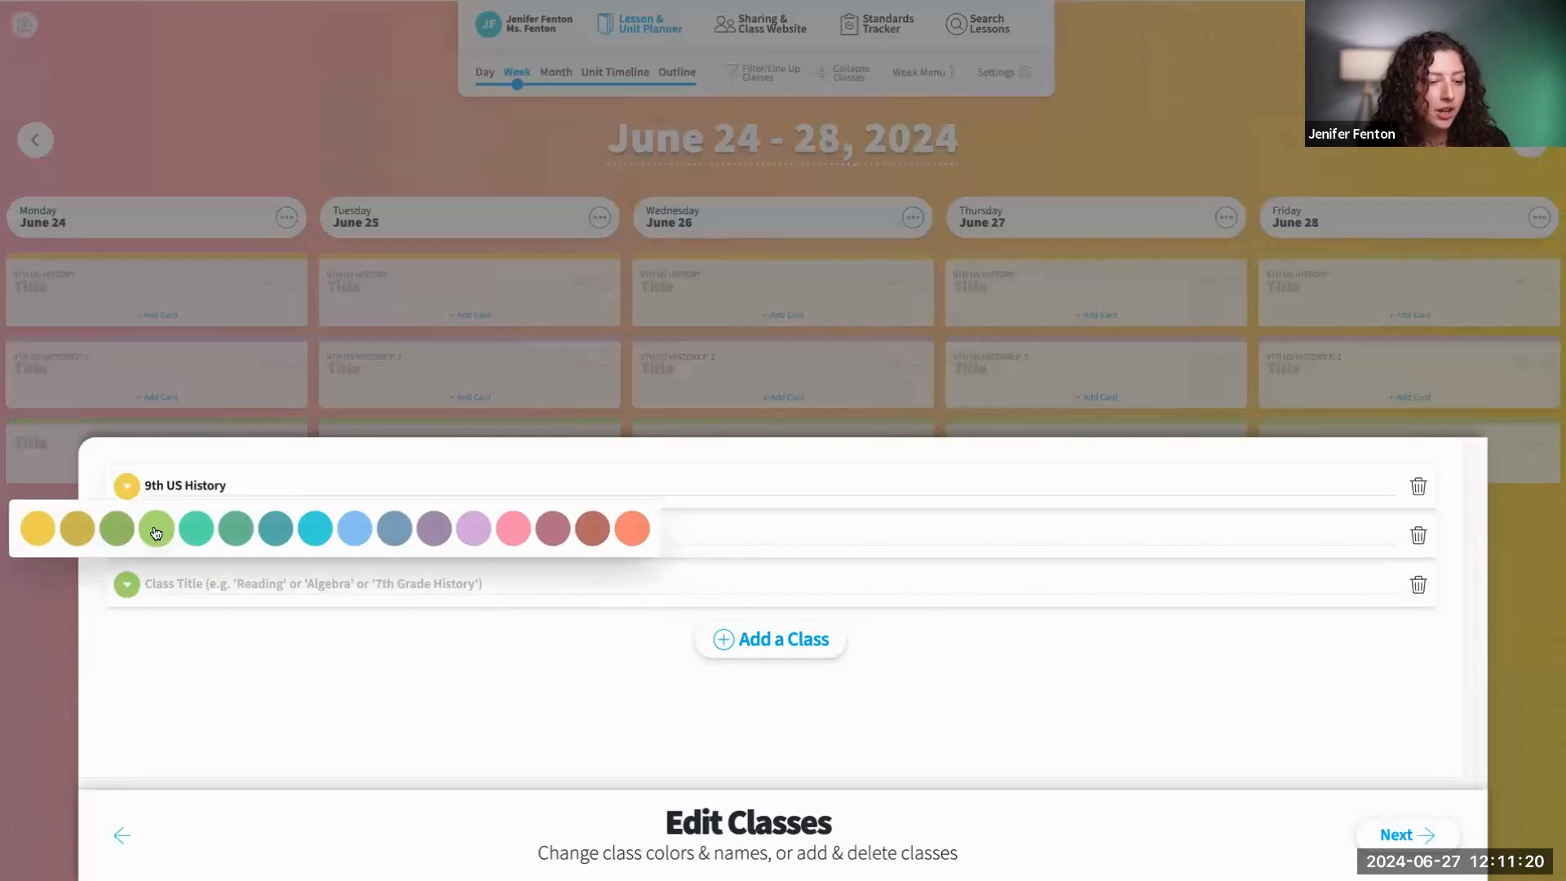
left_click(153, 492)
left_click(135, 538)
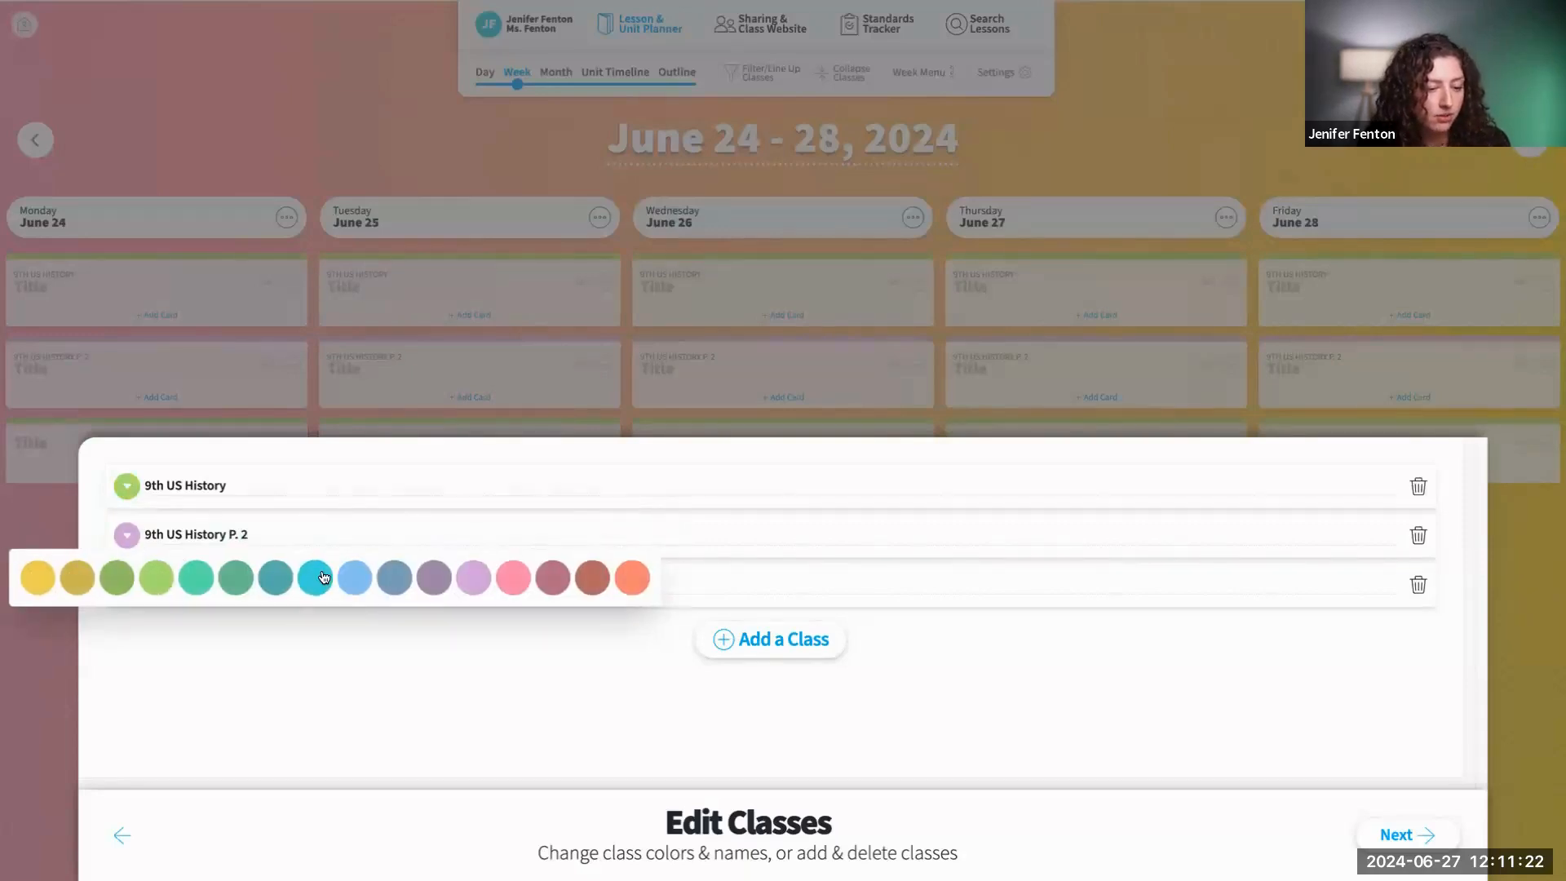
left_click(320, 575)
Step: Title the third class "9th US History P.3"
left_click(161, 584)
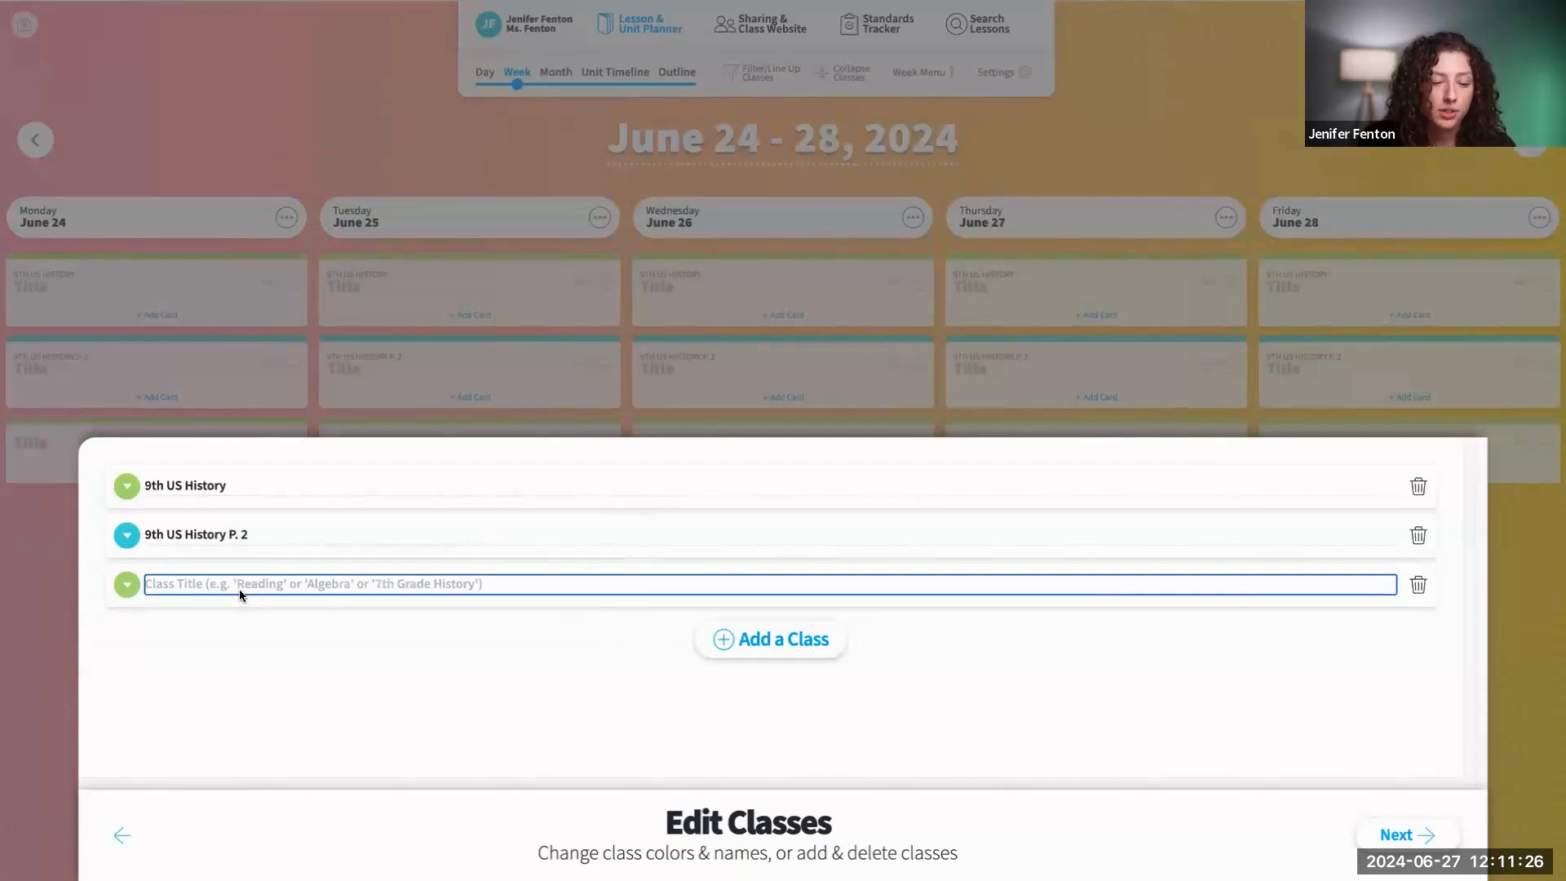
type("9th US His")
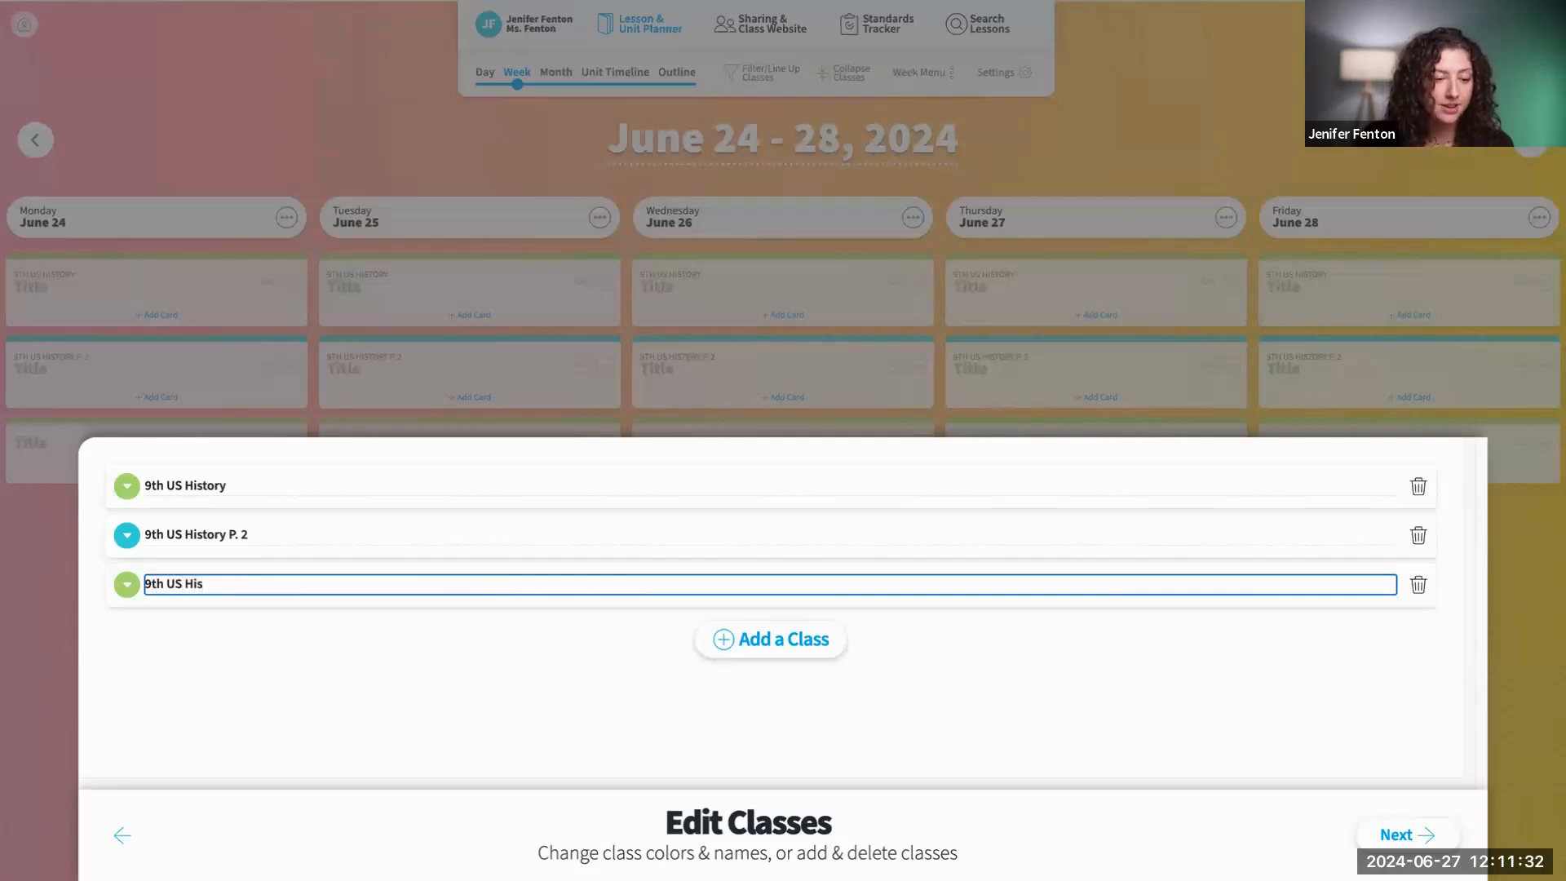
type("tory")
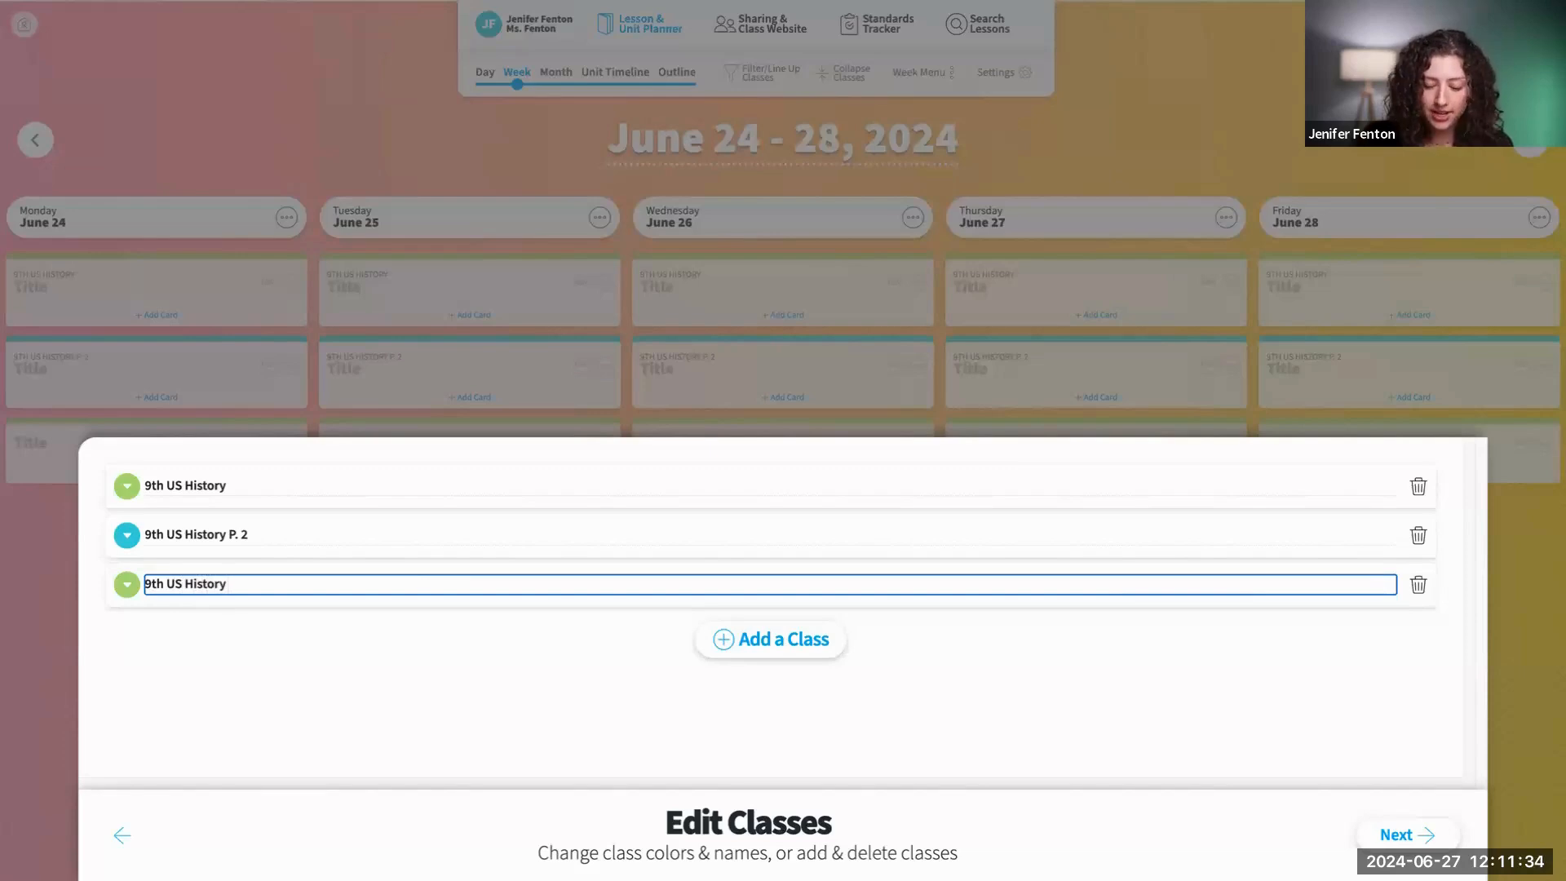
type(" P.")
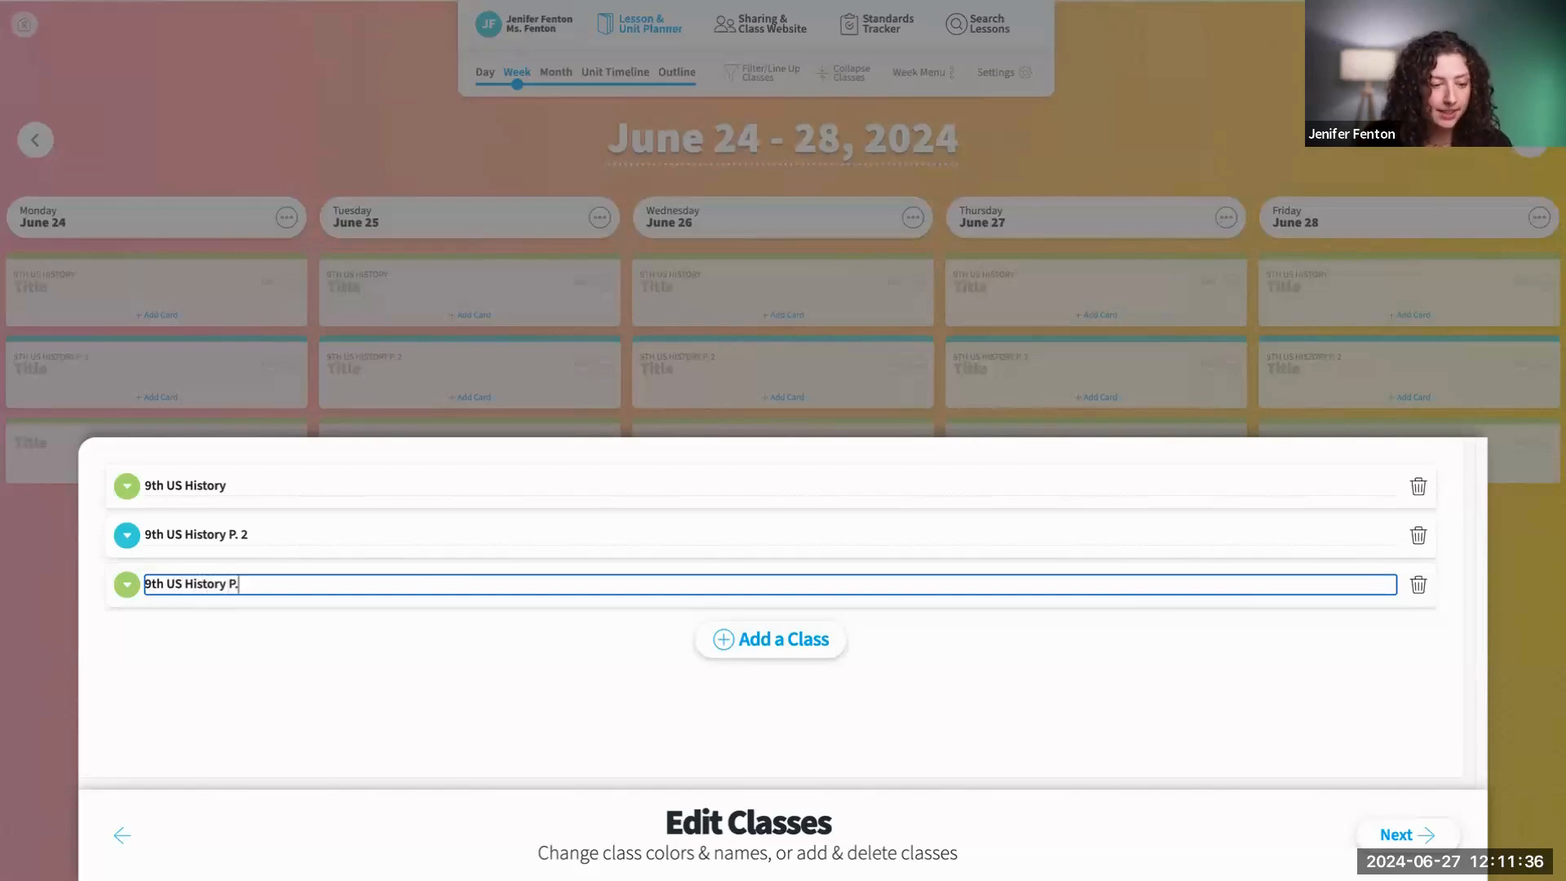
type("3")
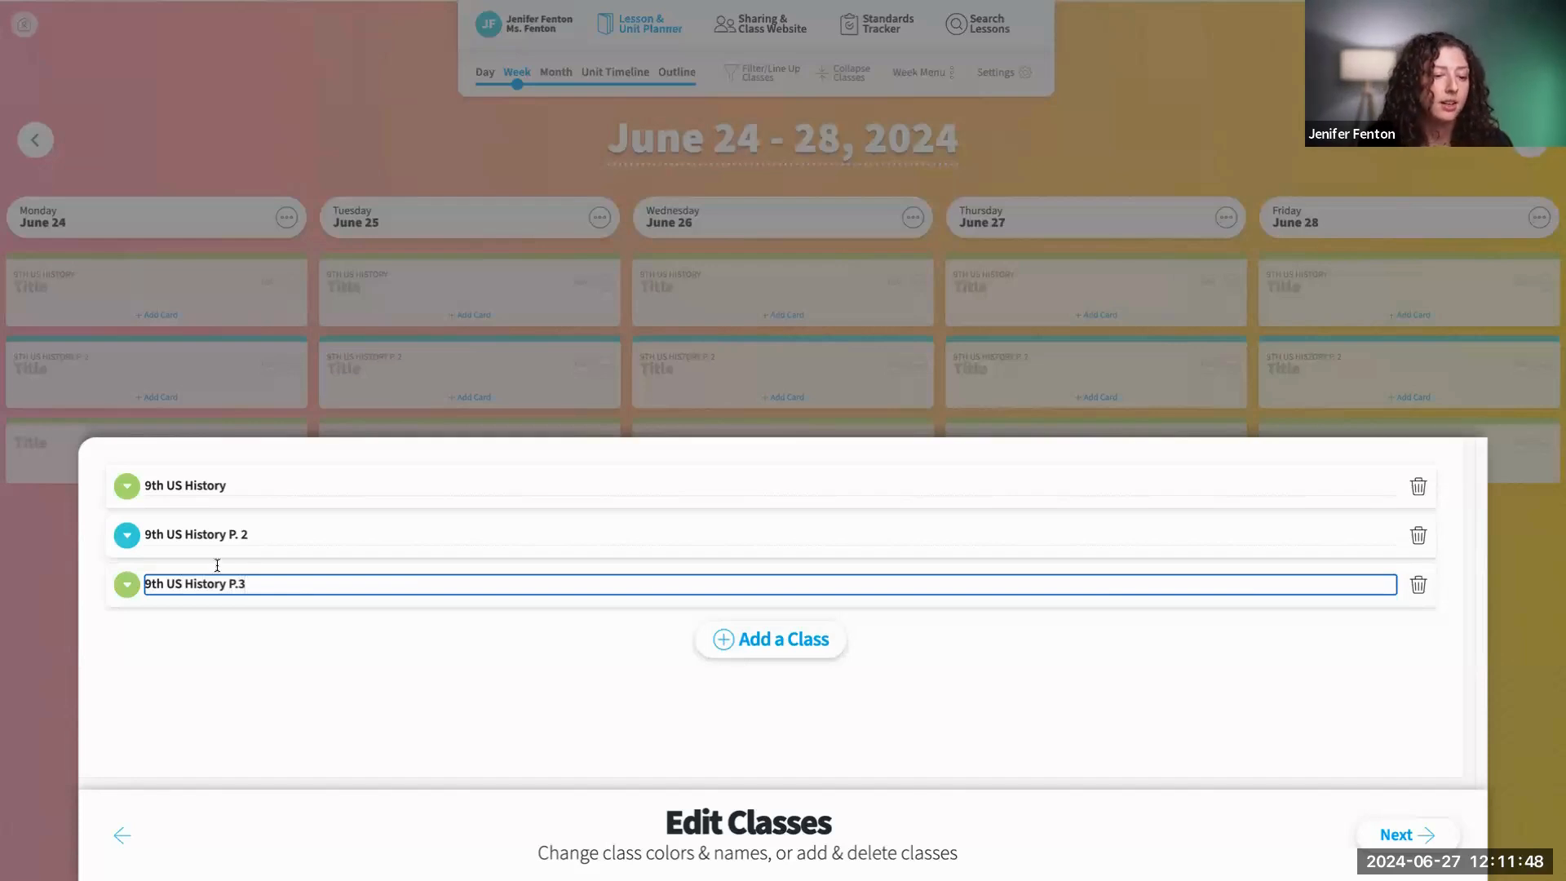
Step: Append the time "(8 - 9)" to the first class's title
left_click(279, 487)
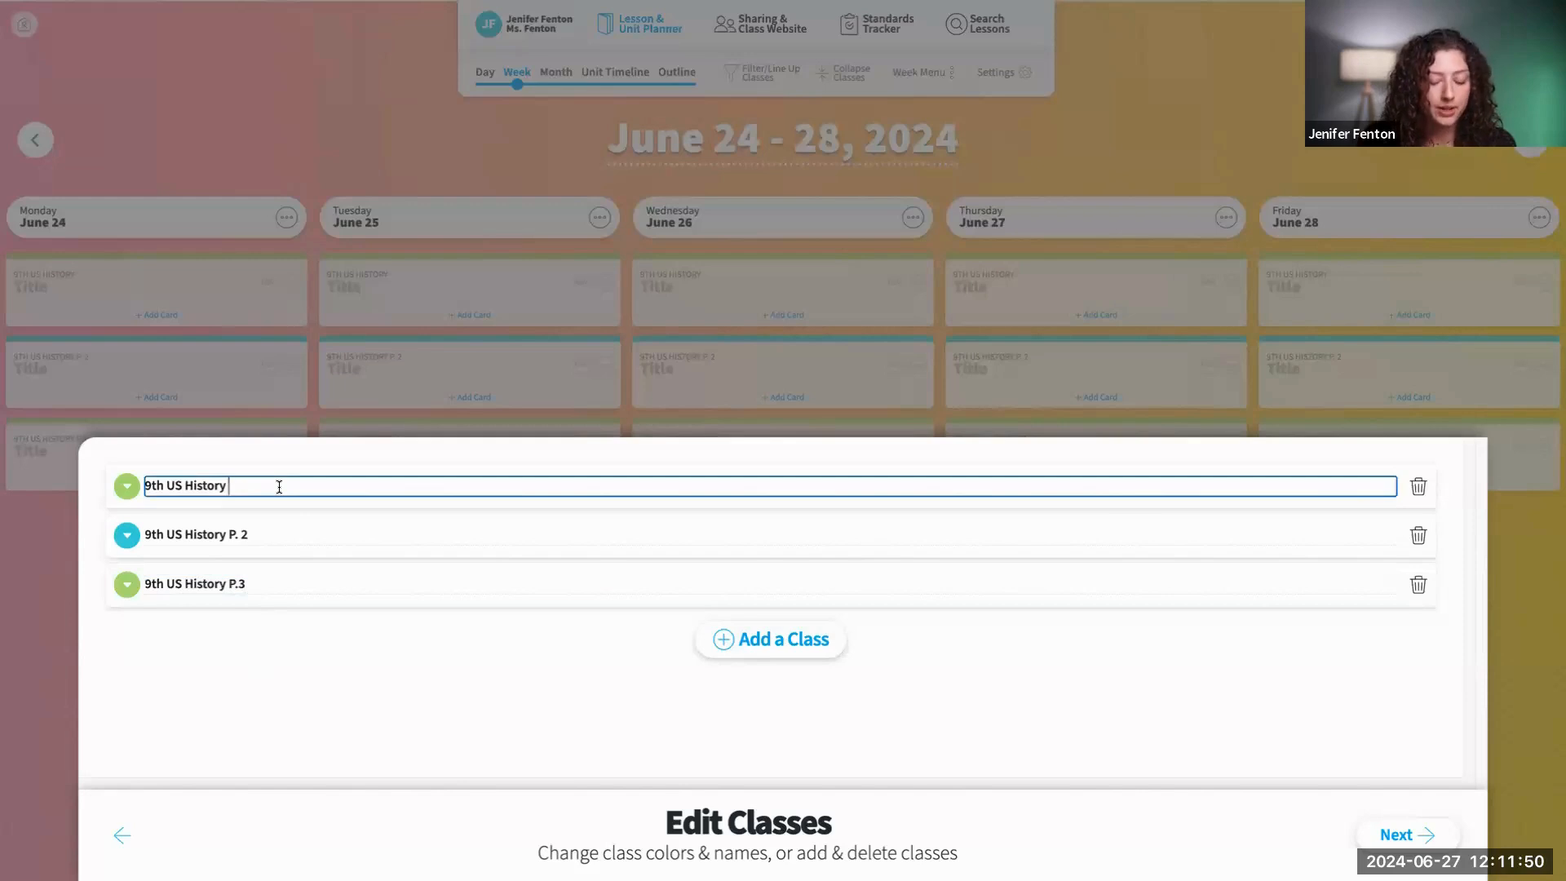
type("(")
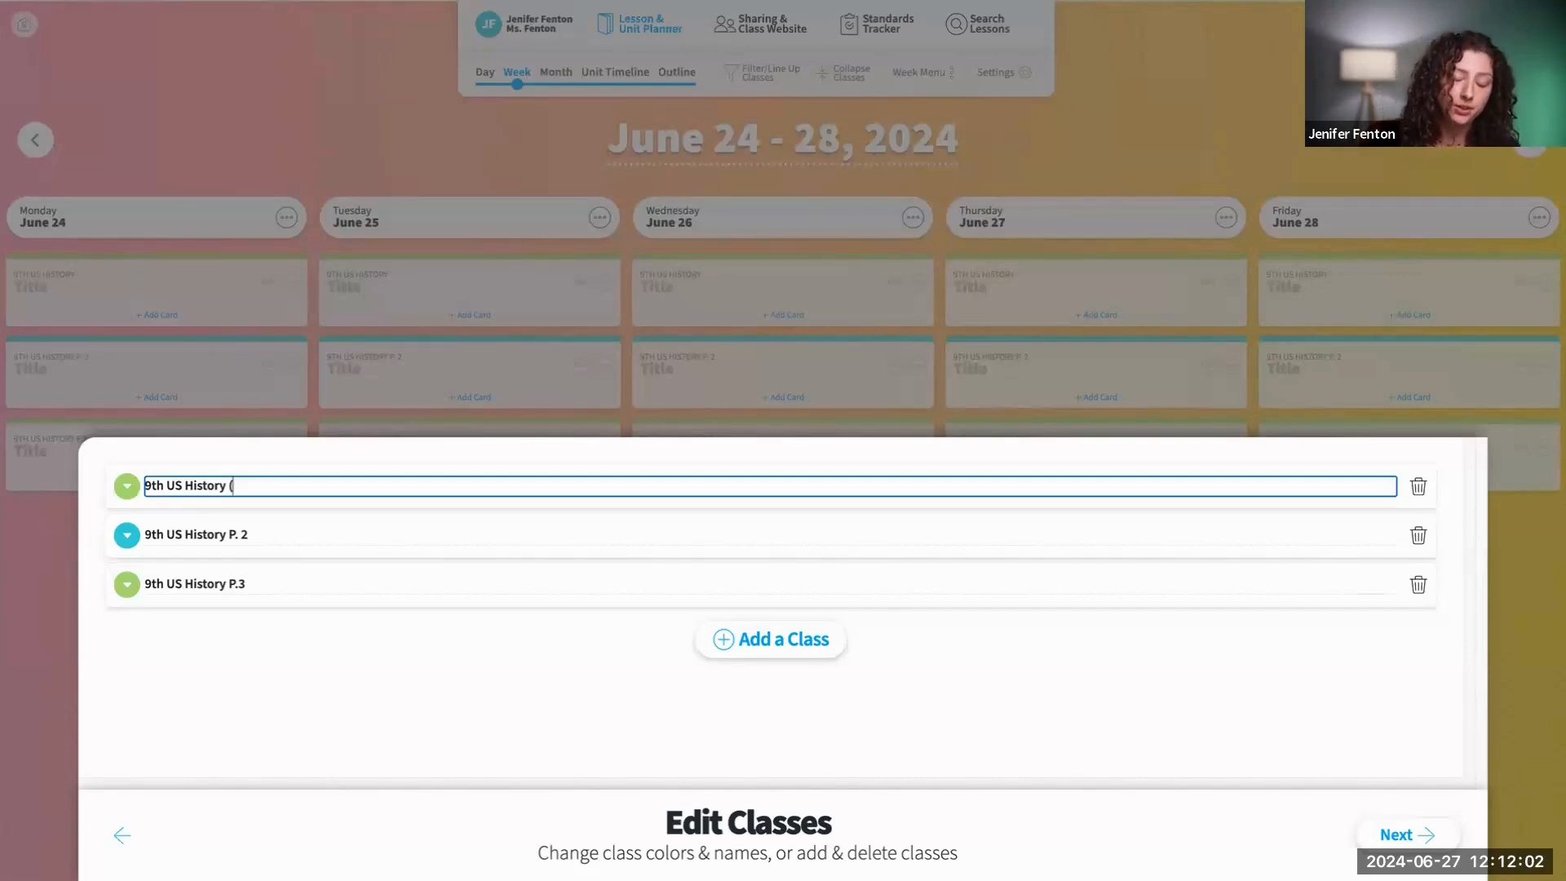
type("8 - 9)")
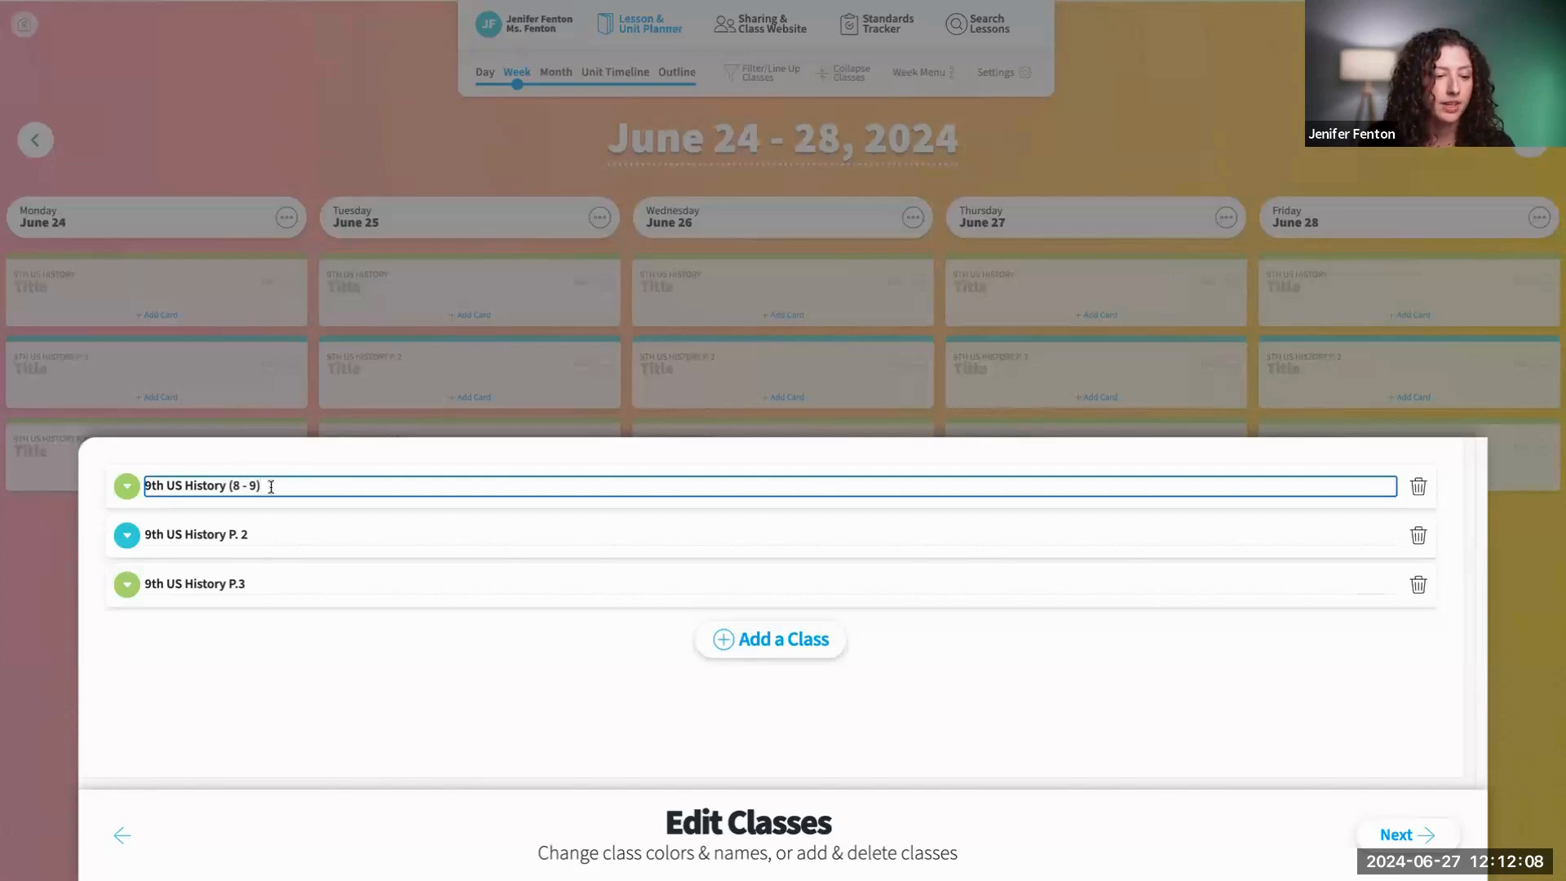
Step: Append the time "(9:05 - 10:00)" to the title of the 9th US History P. 2 class
left_click(275, 532)
type("(9")
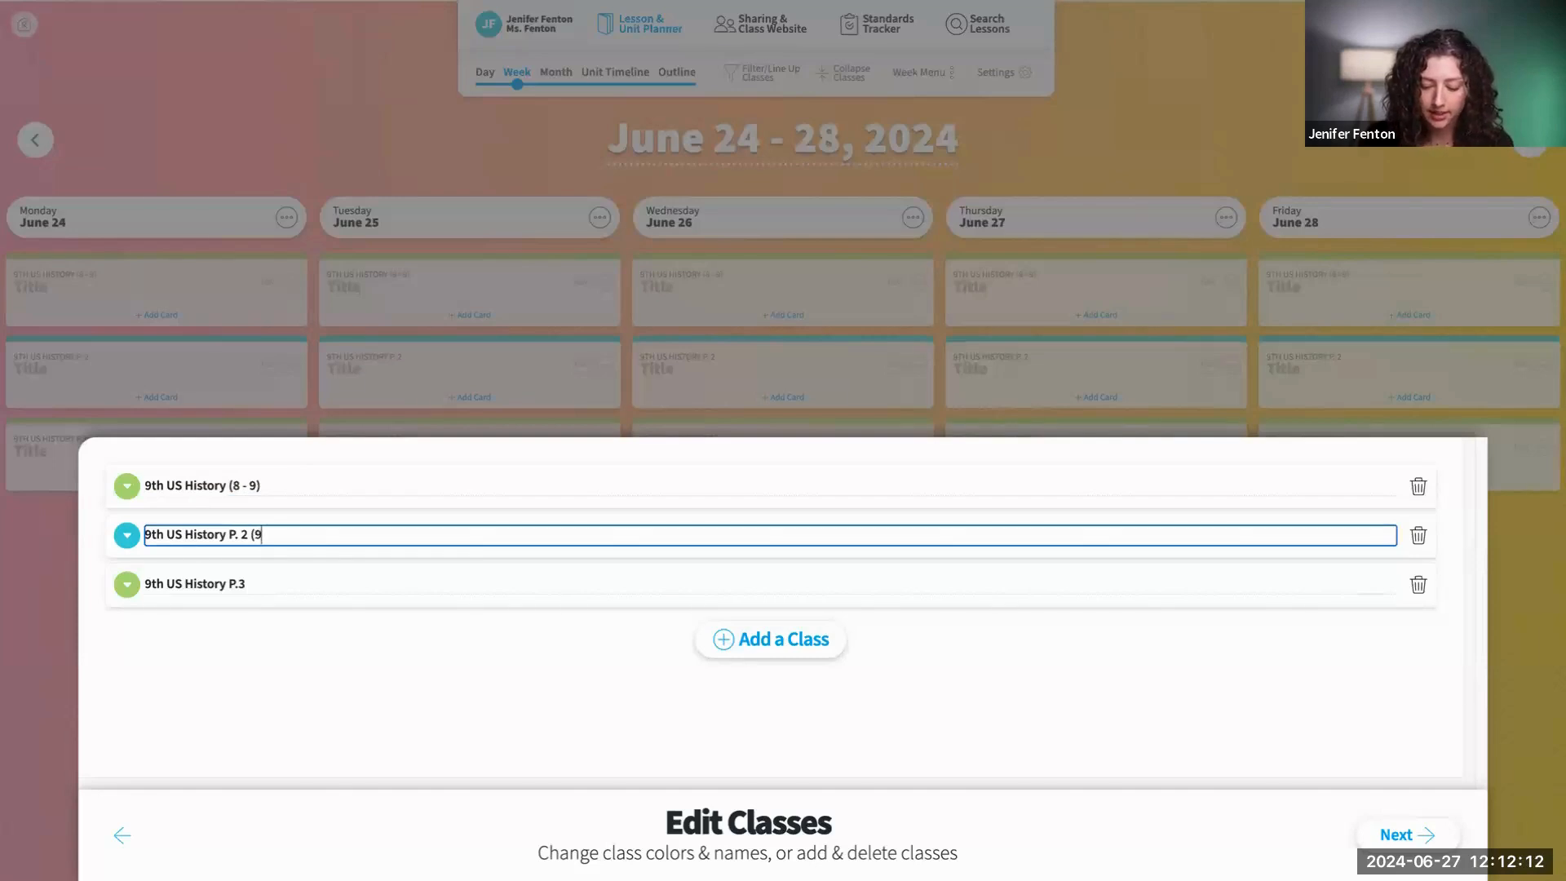
type(":05 - ")
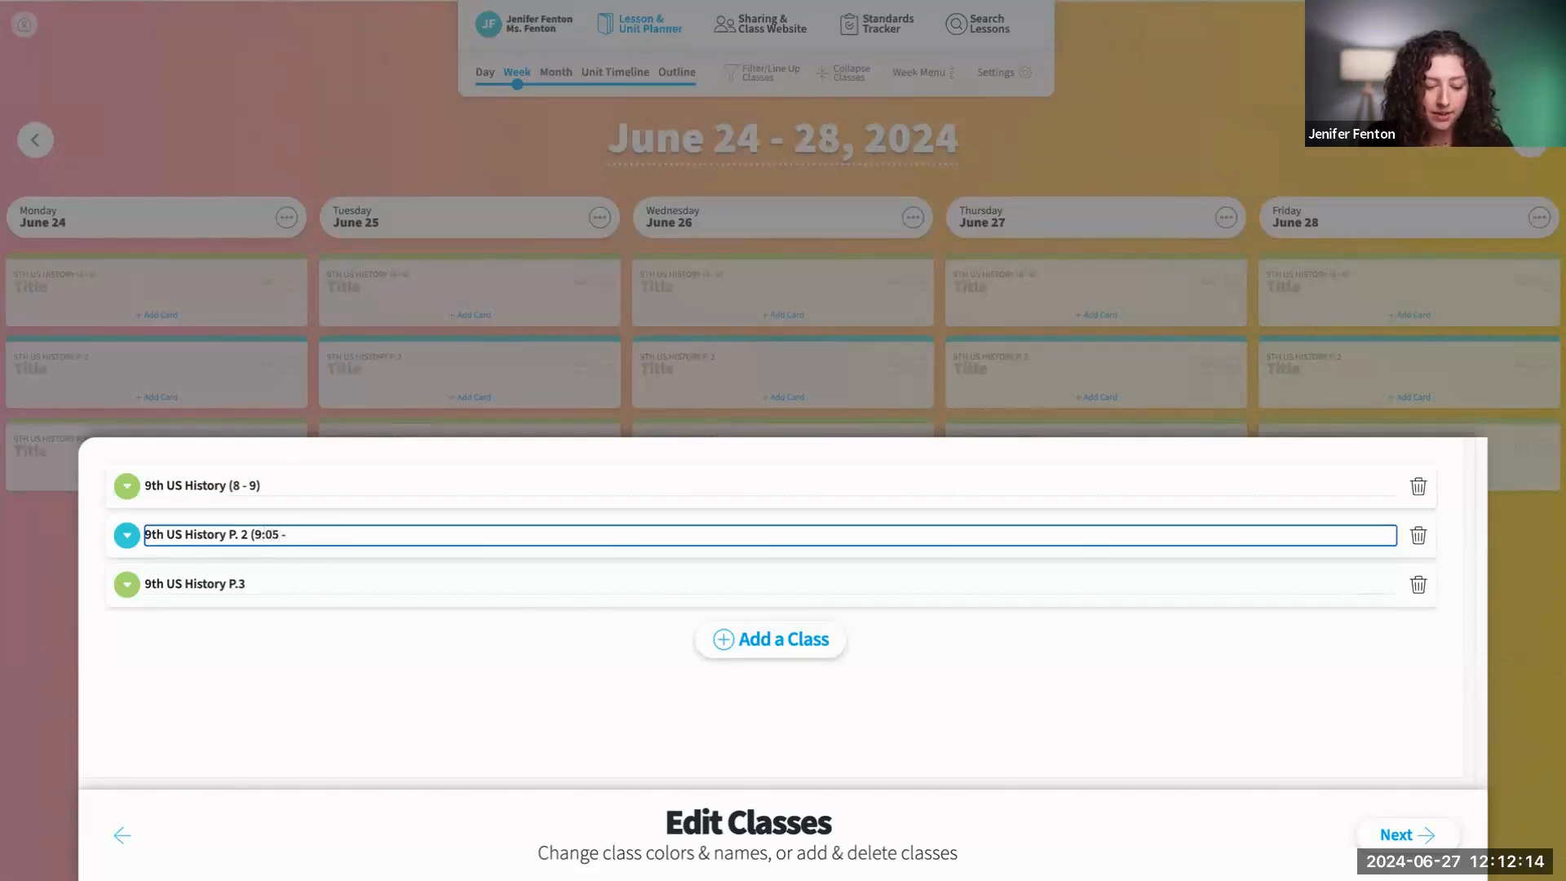
type("10:00")
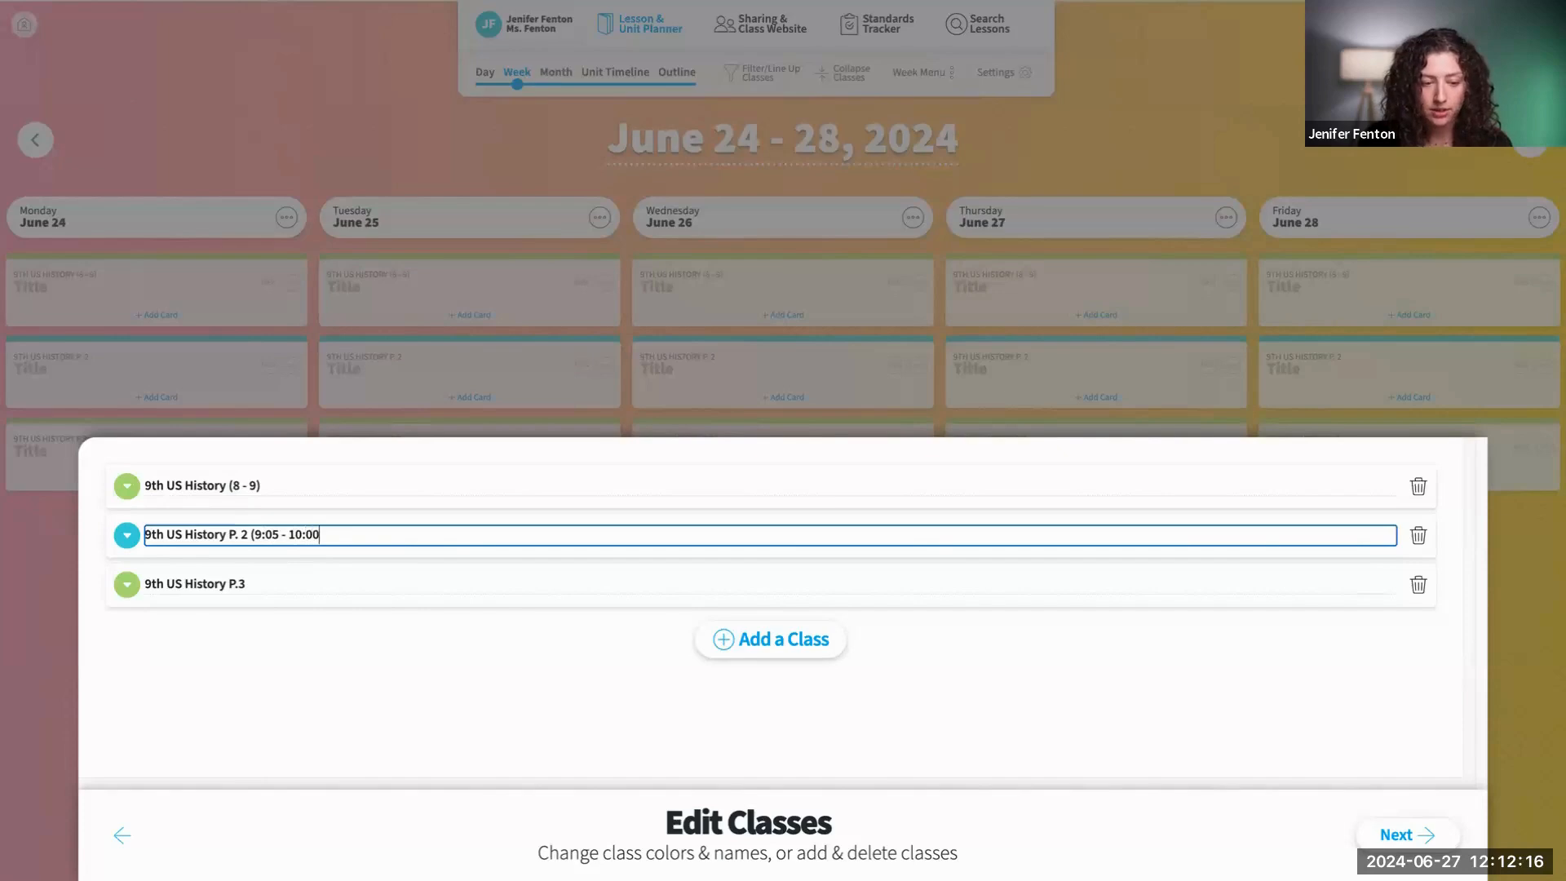
type(")")
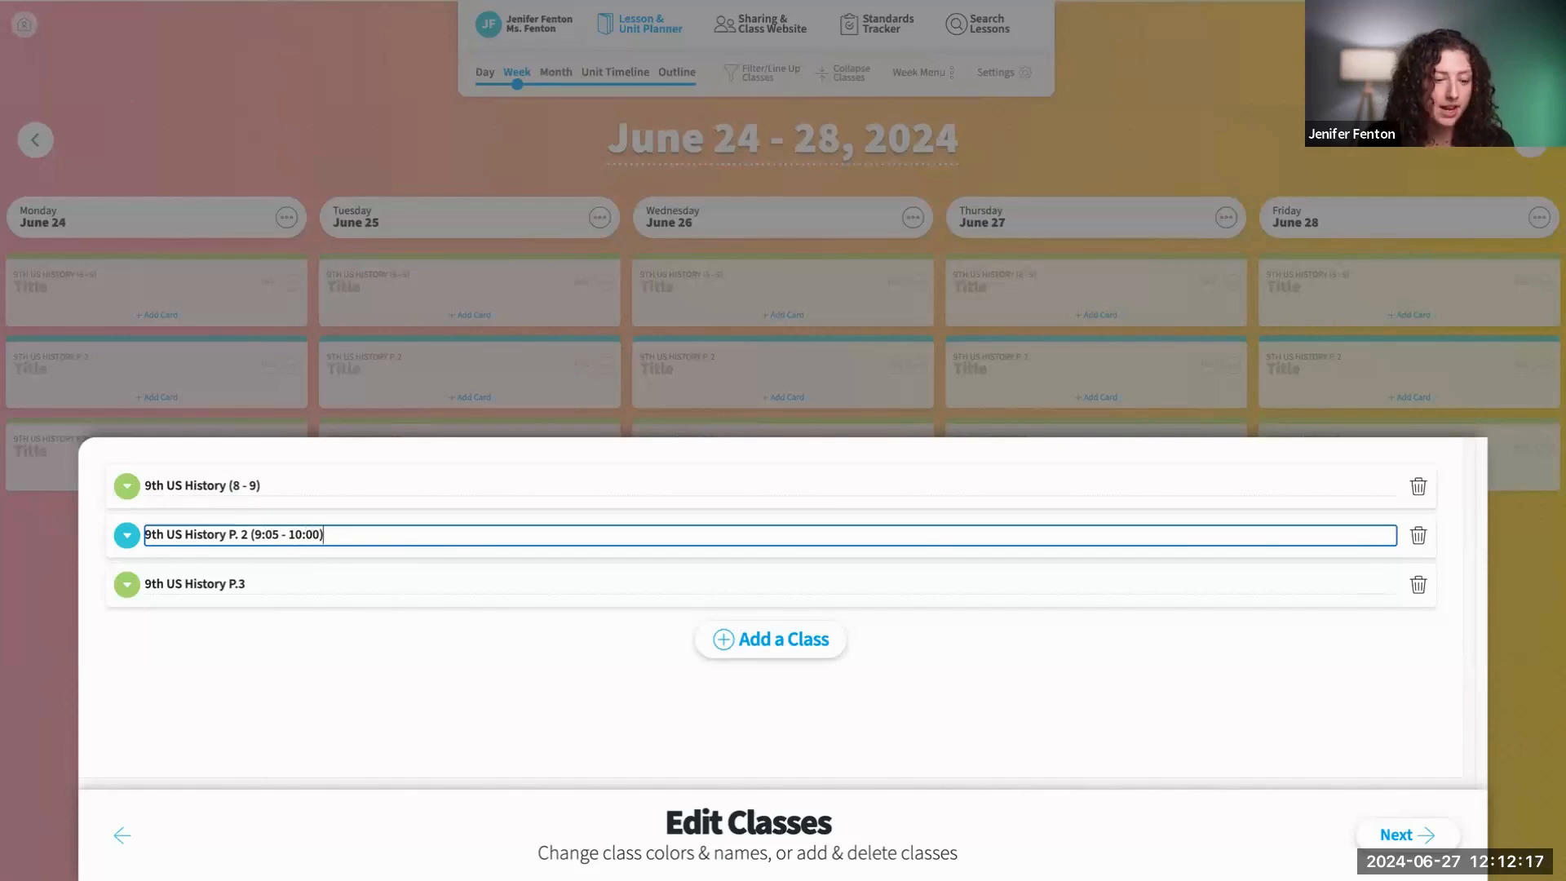
Step: Append the time "(10:05 - 11:00)" to the title of the 9th US History P.3 class and continue to the class schedule
left_click(276, 584)
type("(")
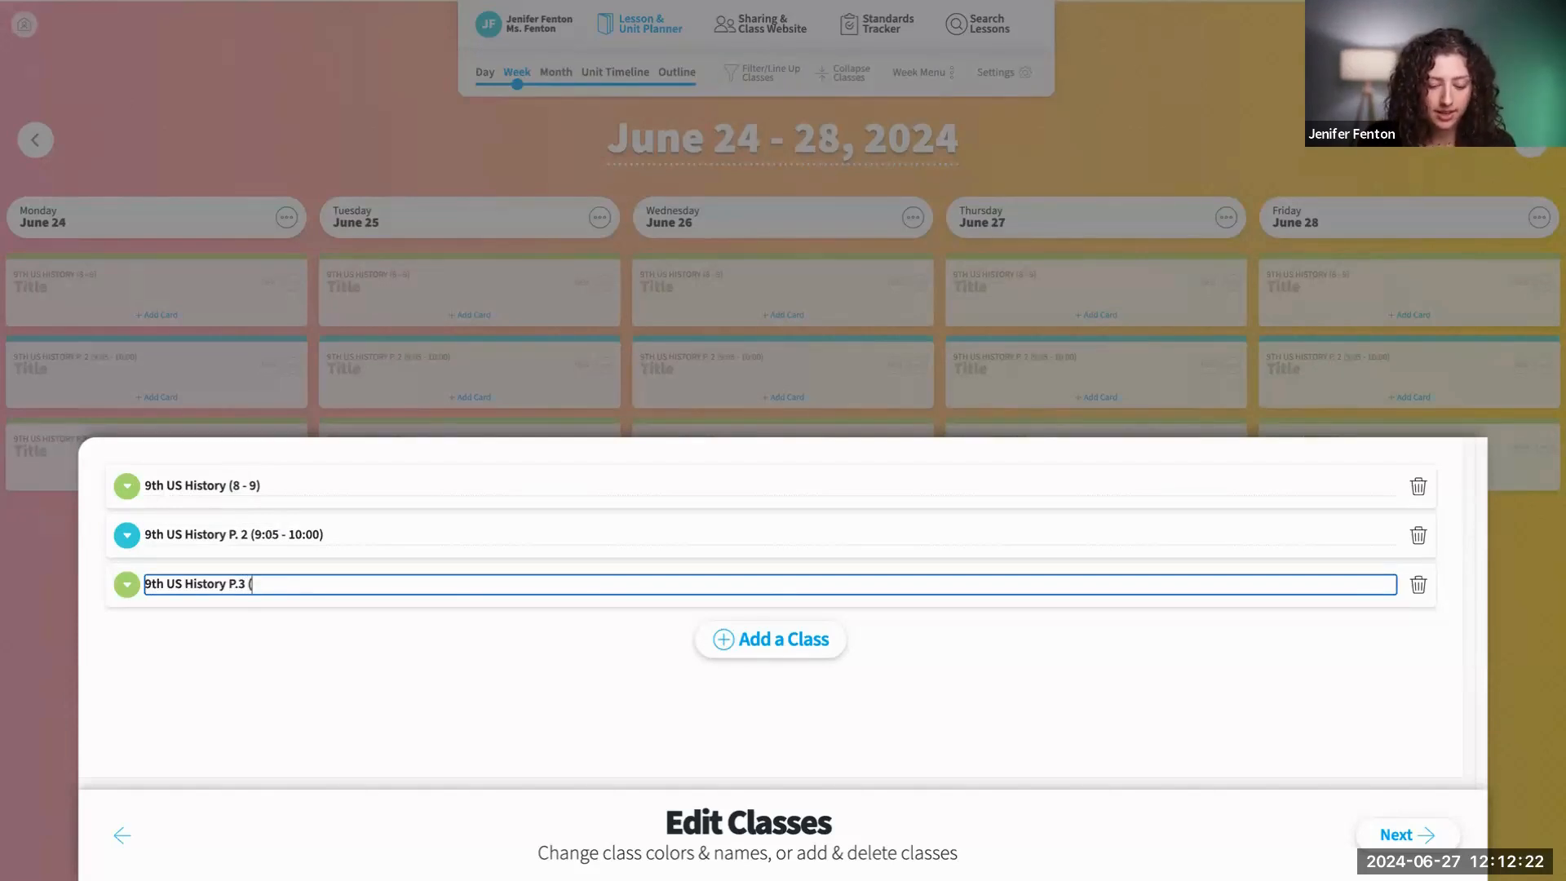
type("10:05")
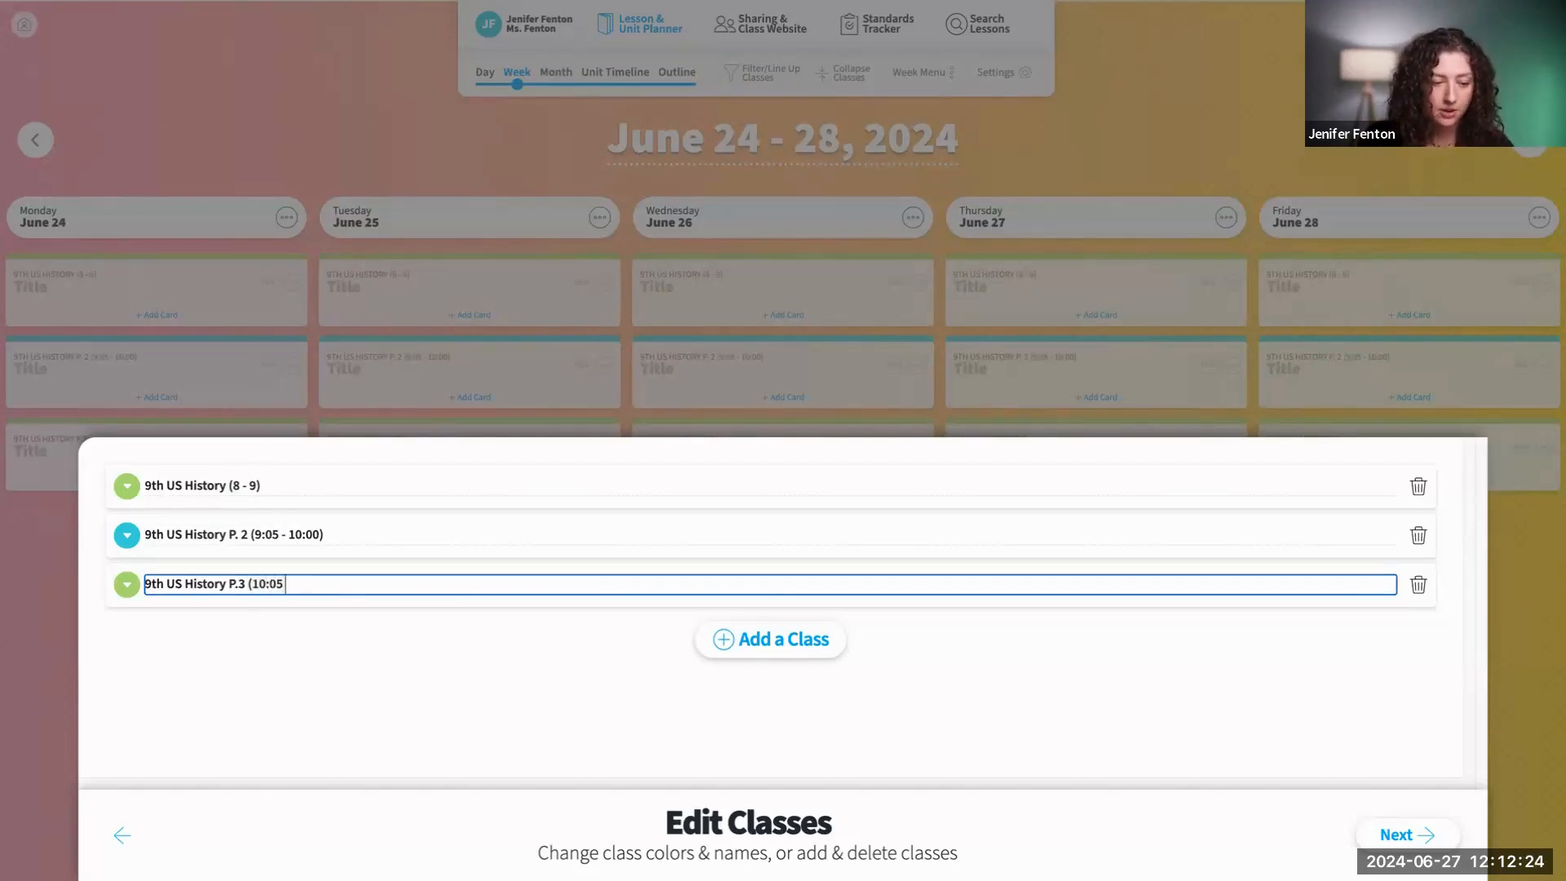
type(" - 11")
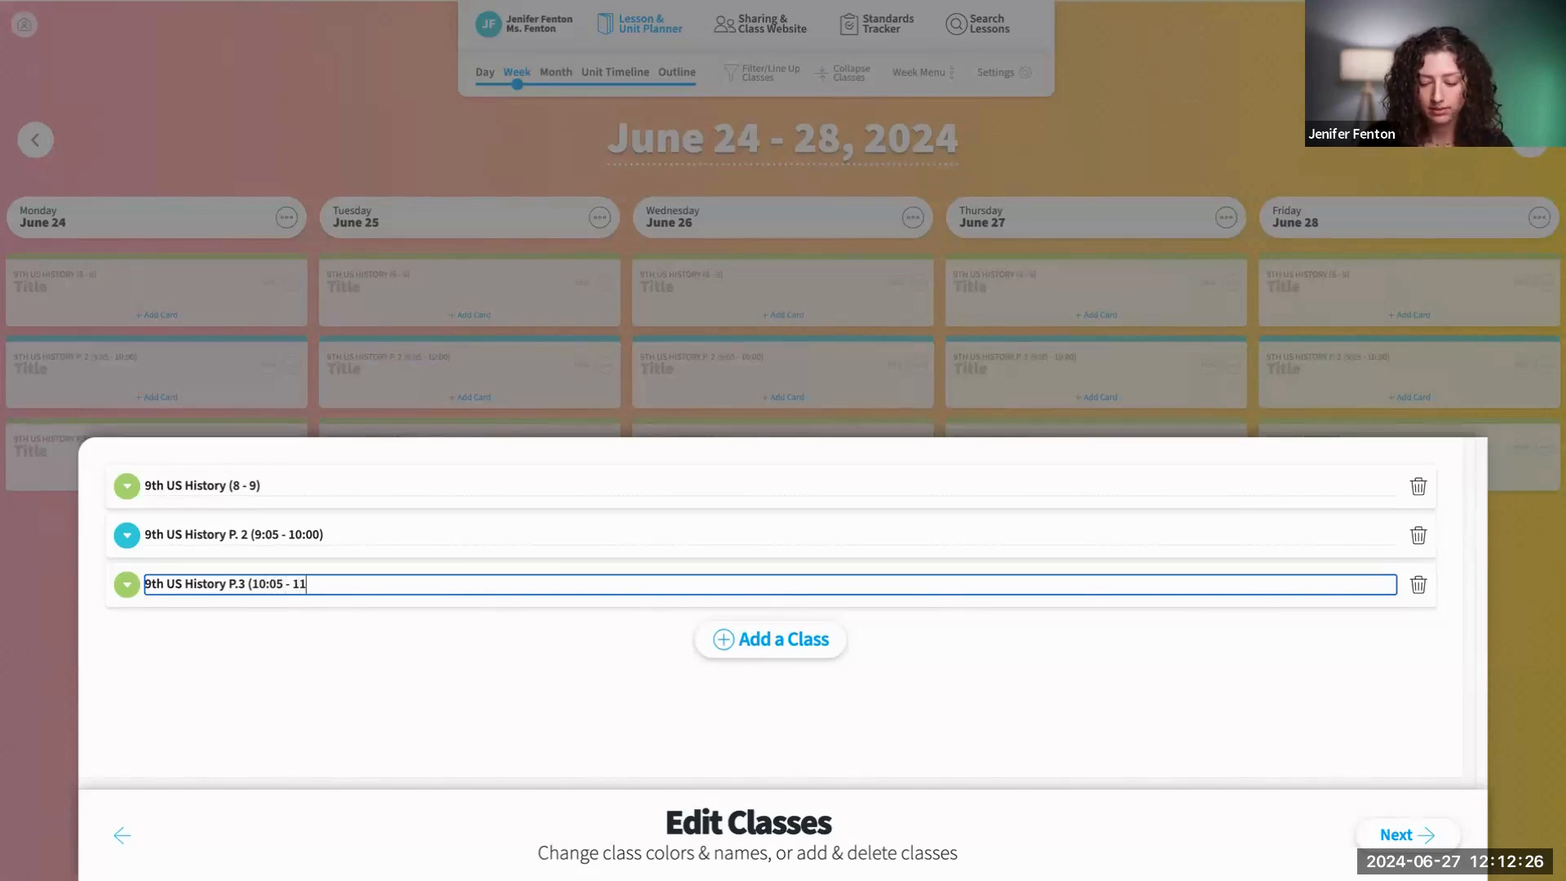
type(":00)")
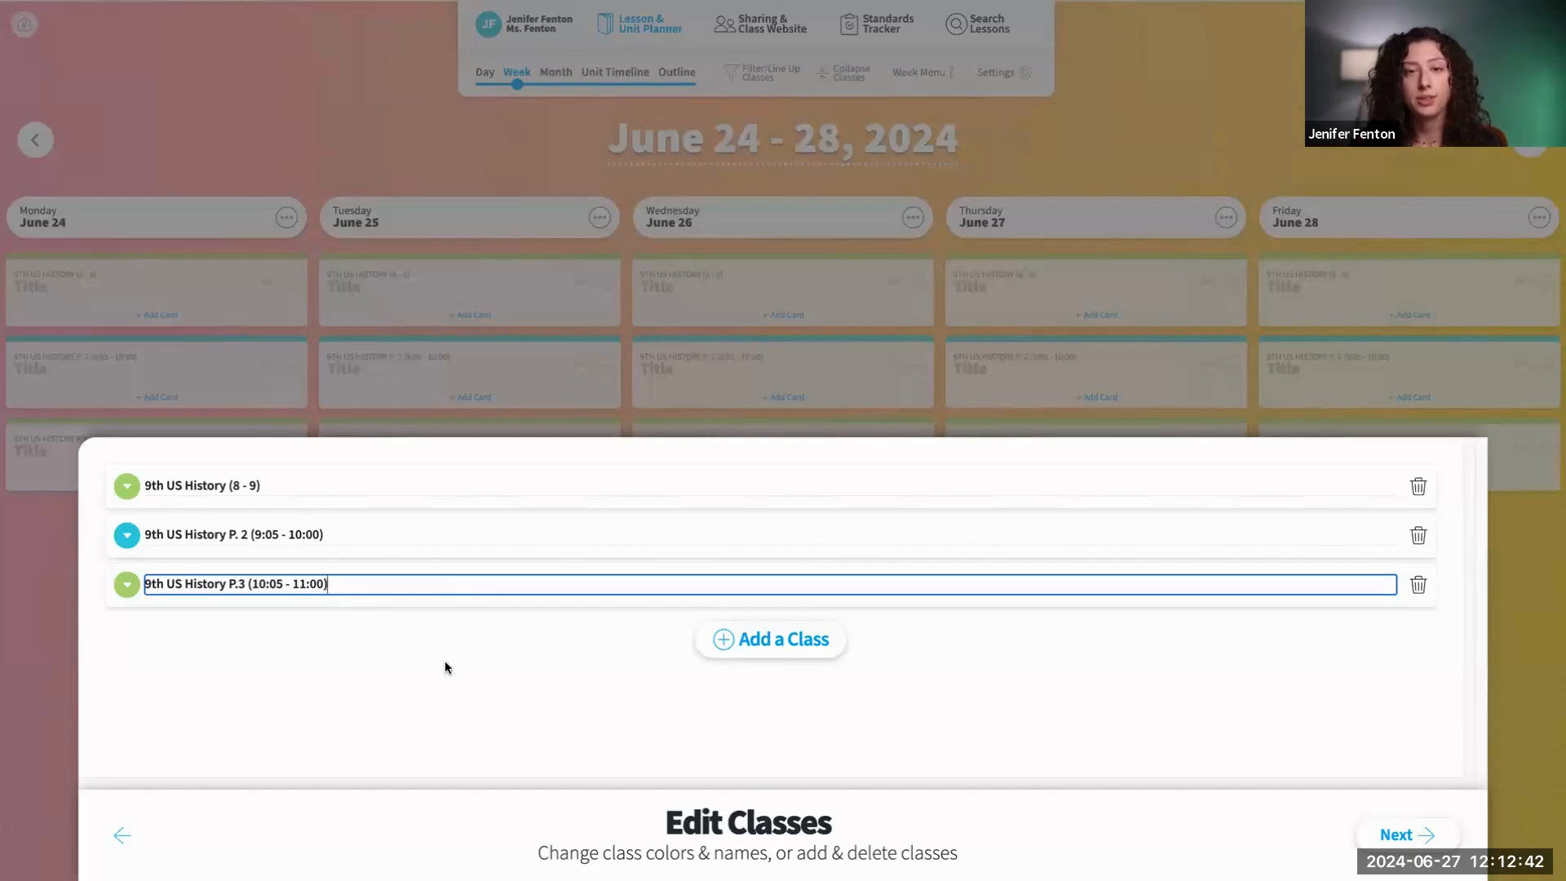
left_click(1399, 835)
left_click(1350, 844)
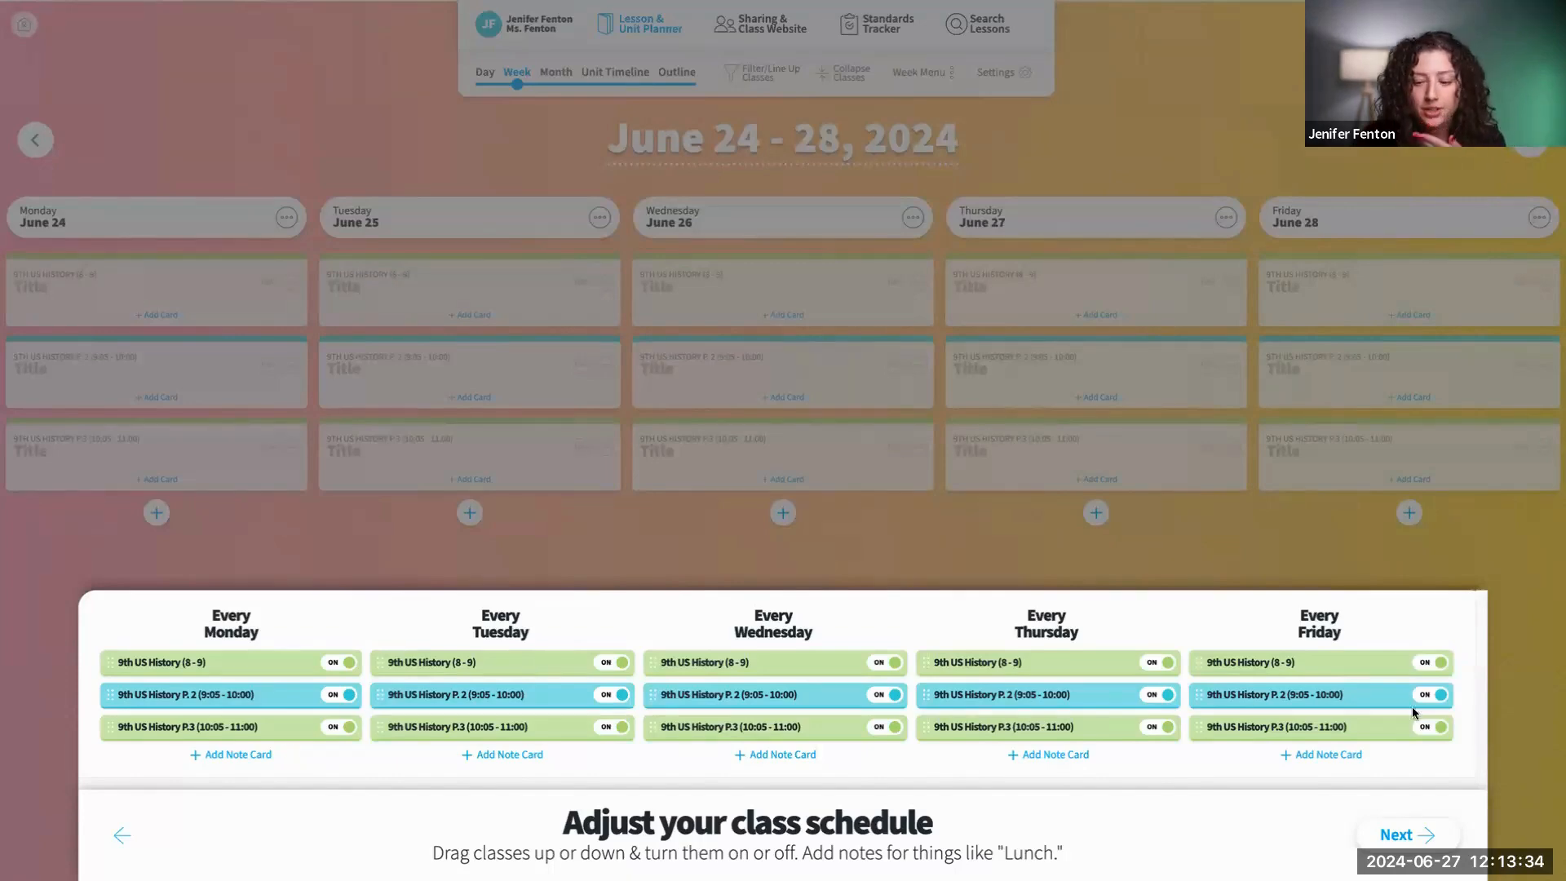
Step: Add a Monday note card reading "To do list for am:" and place it above the first class
left_click(239, 758)
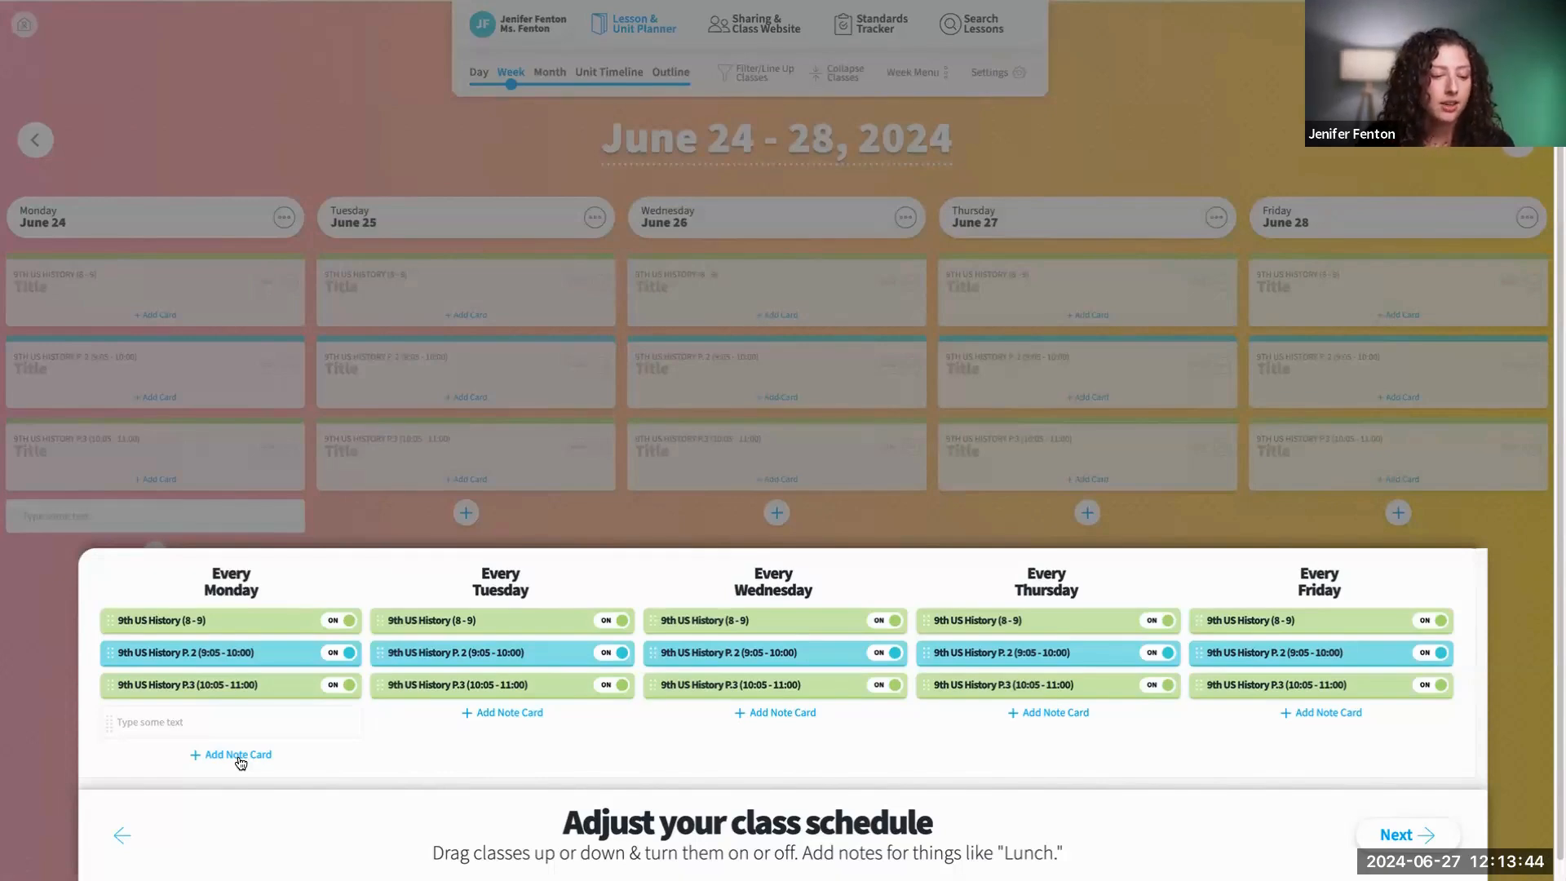
left_click(201, 723)
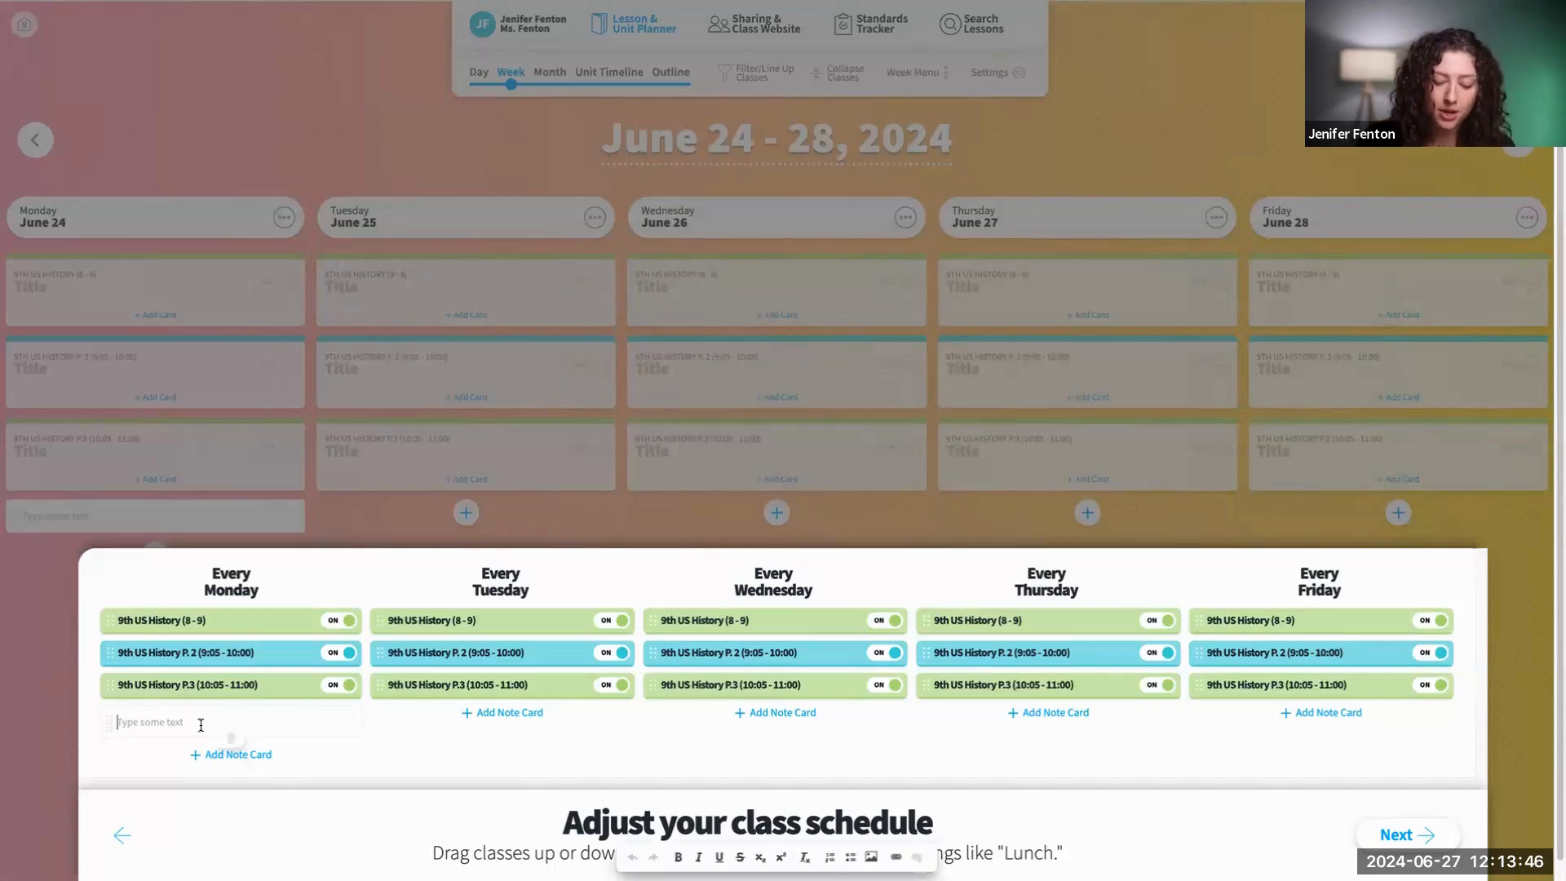
type("To do")
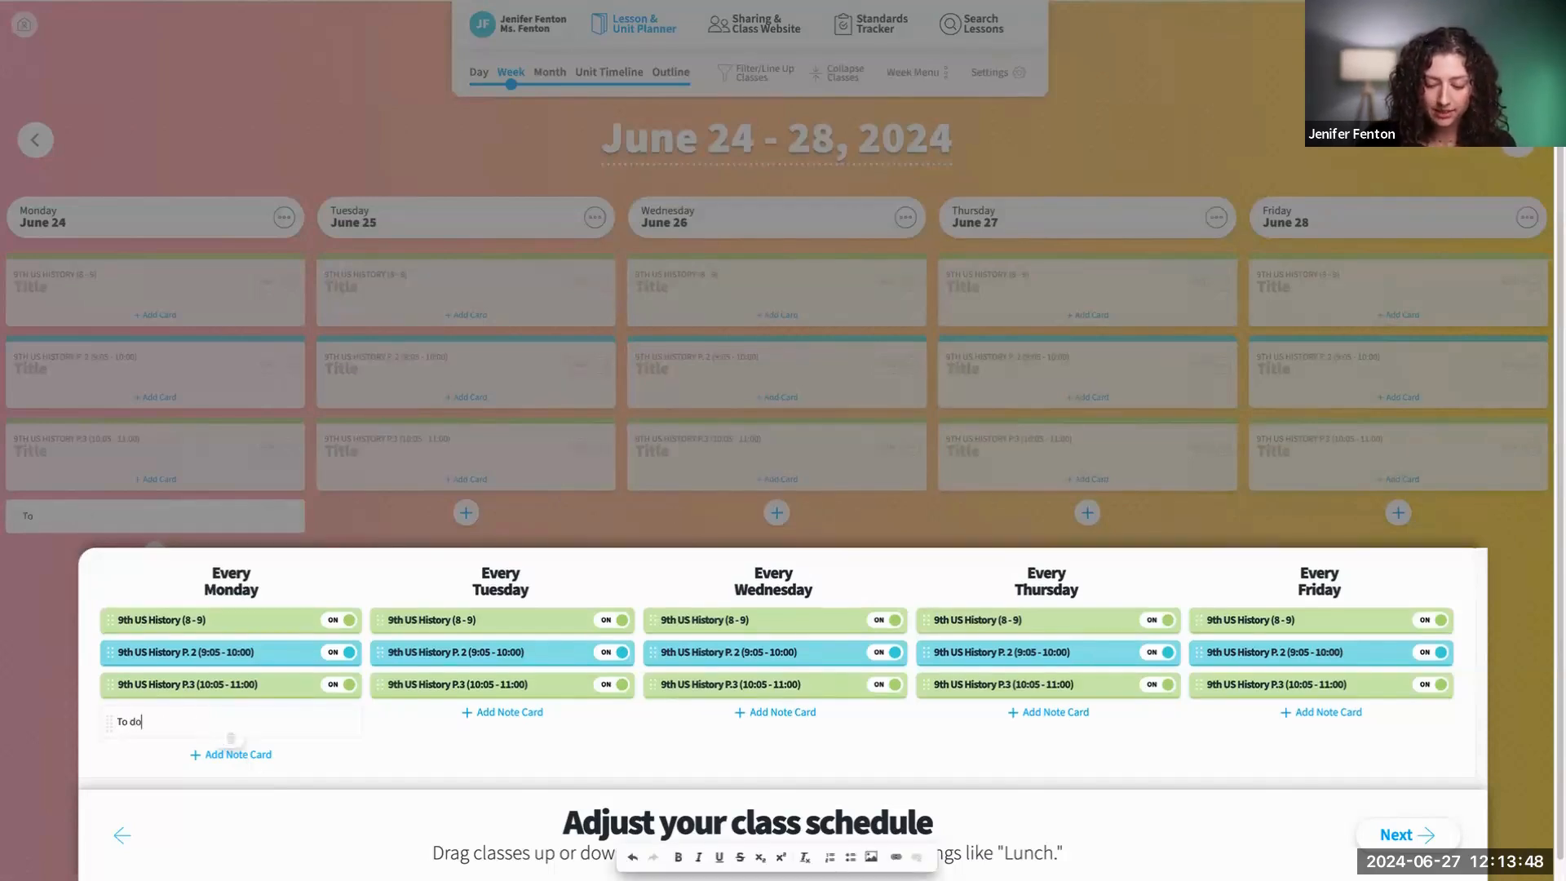
type(" list f")
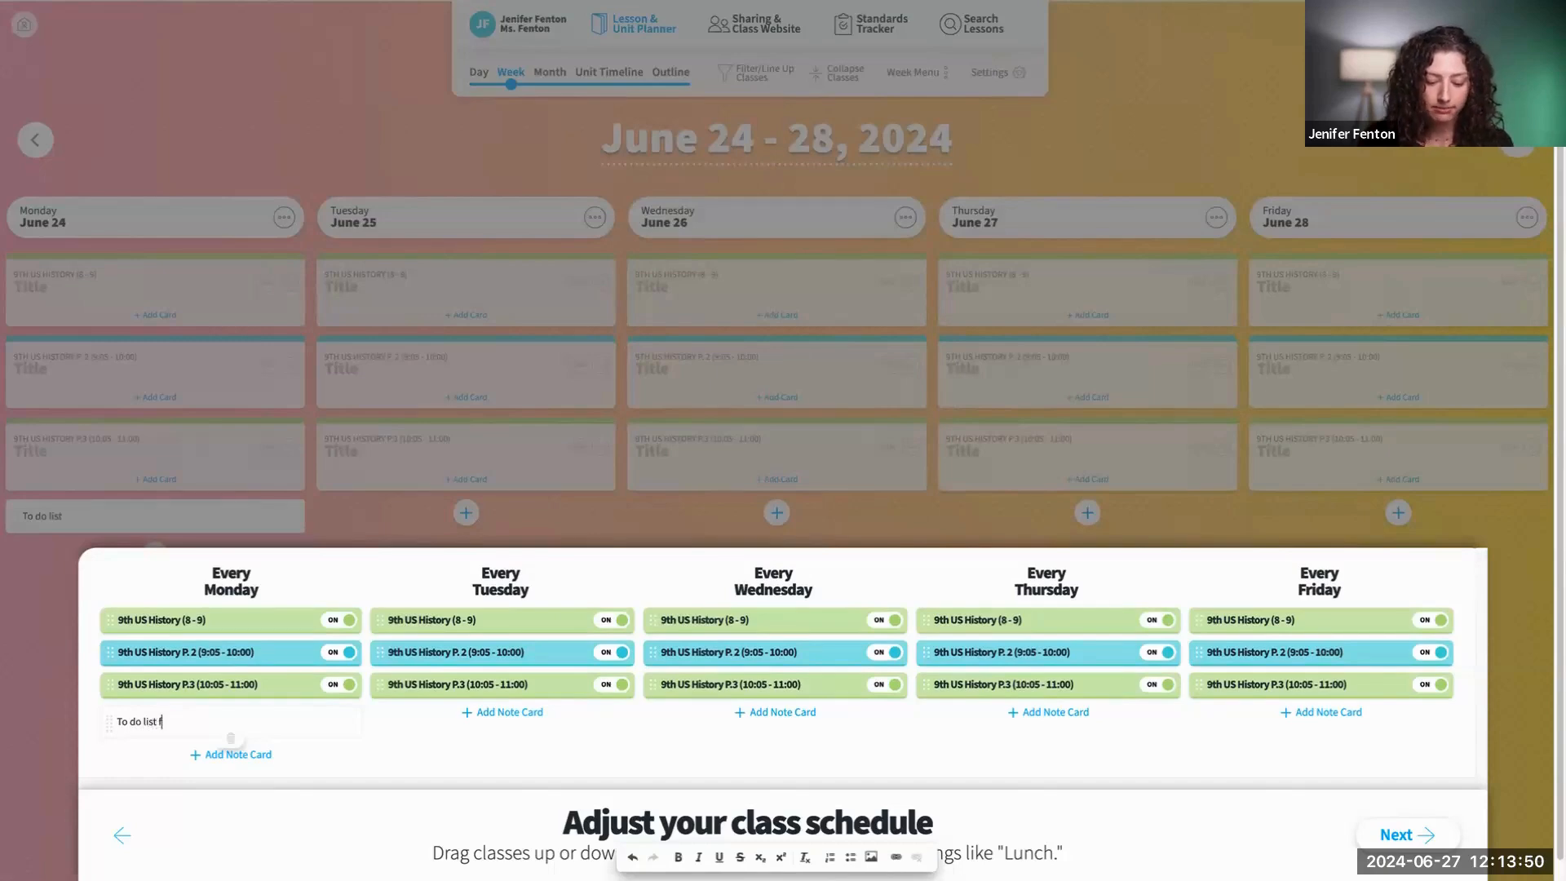
type("or am")
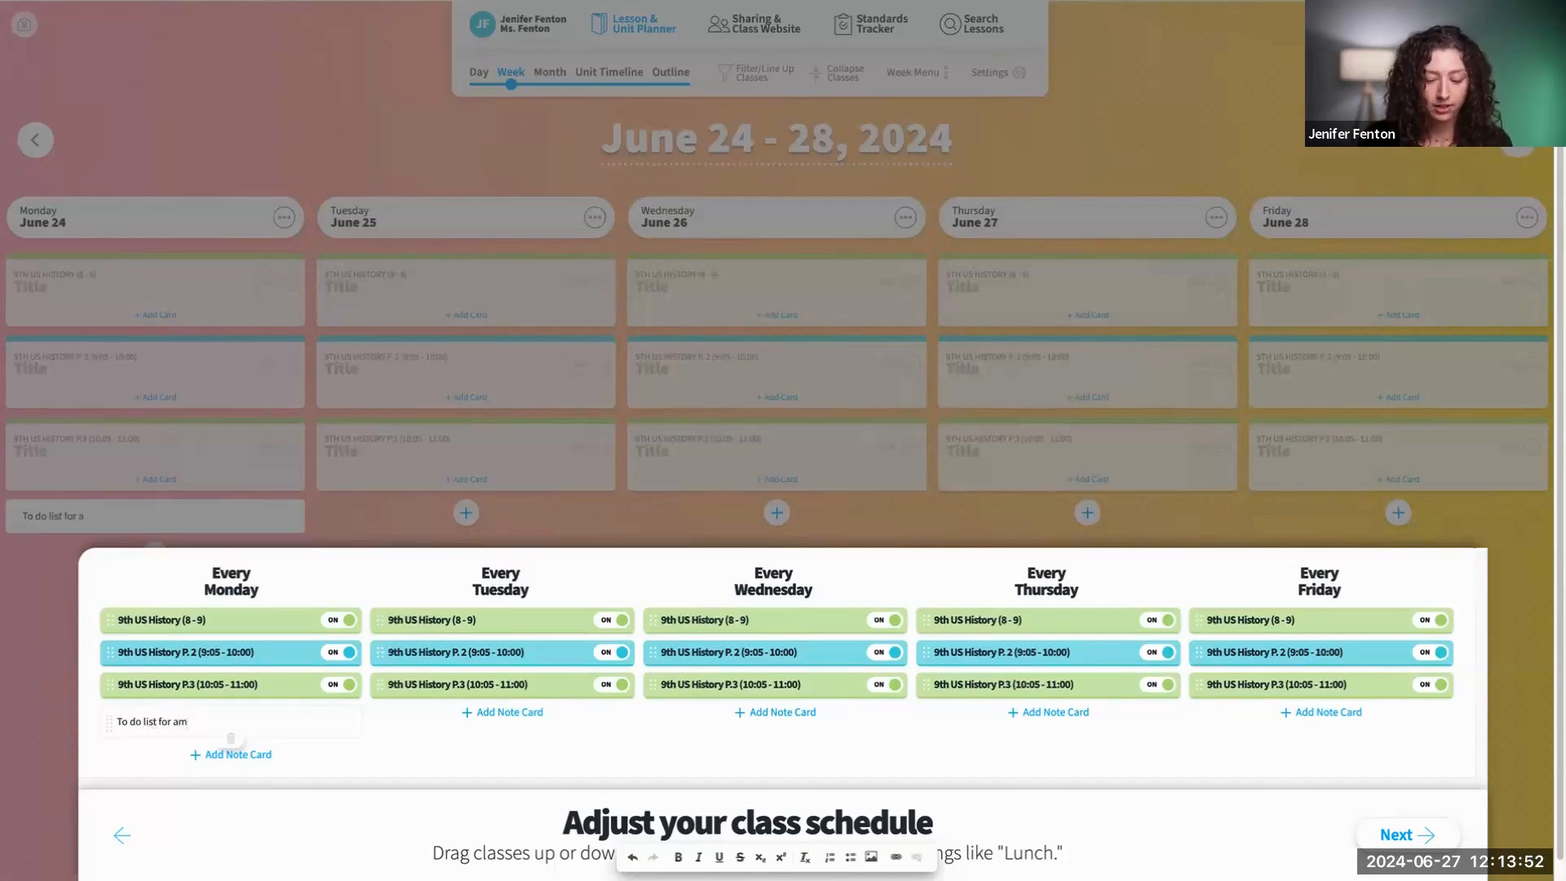
type(":")
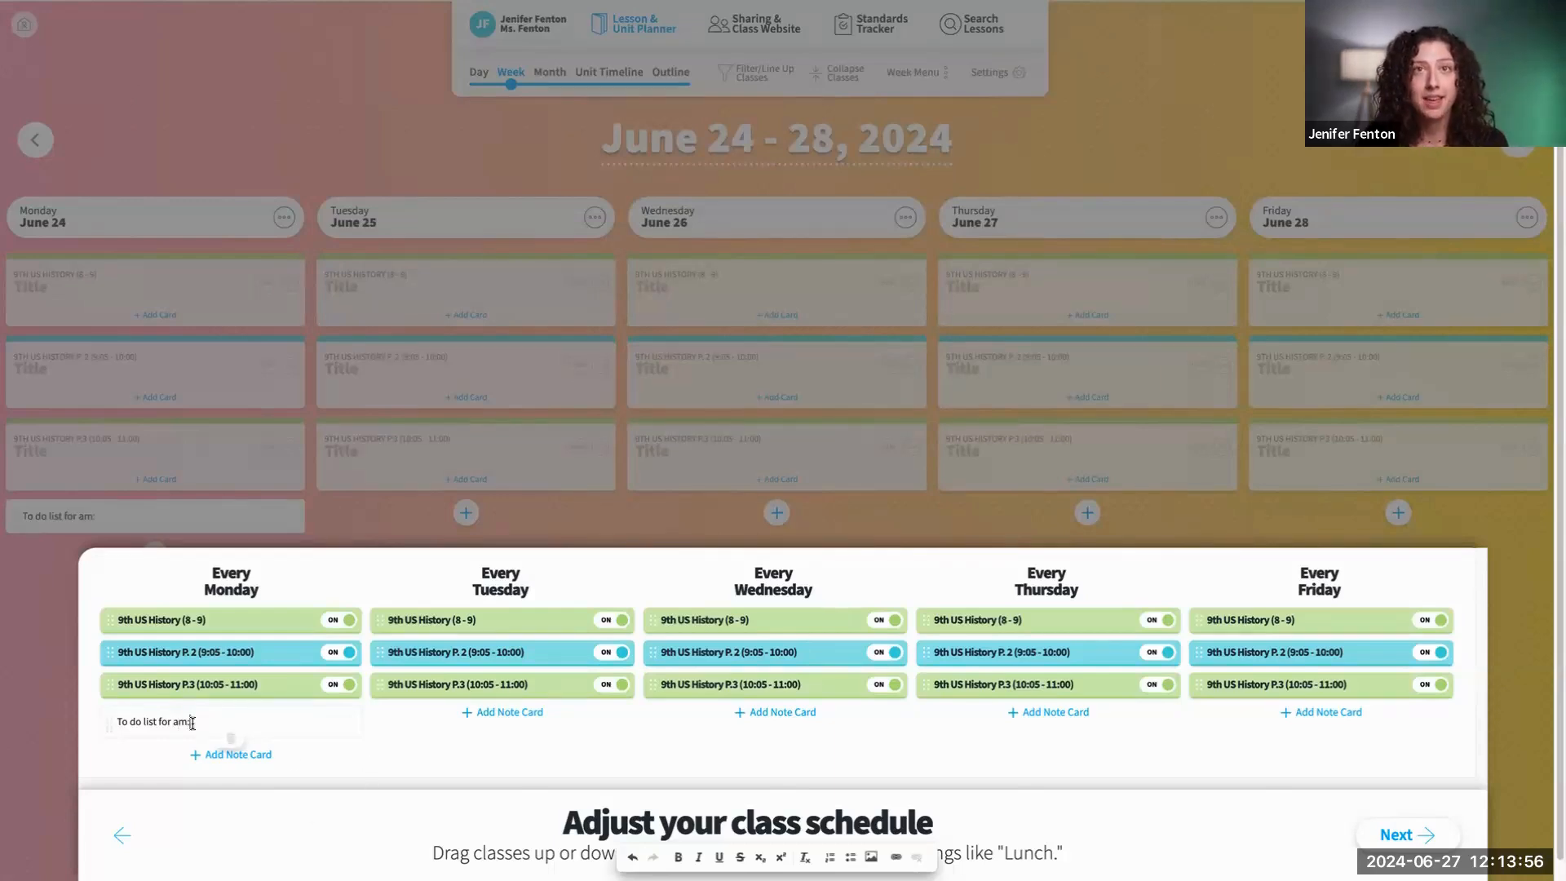
left_click_drag(111, 720, 115, 624)
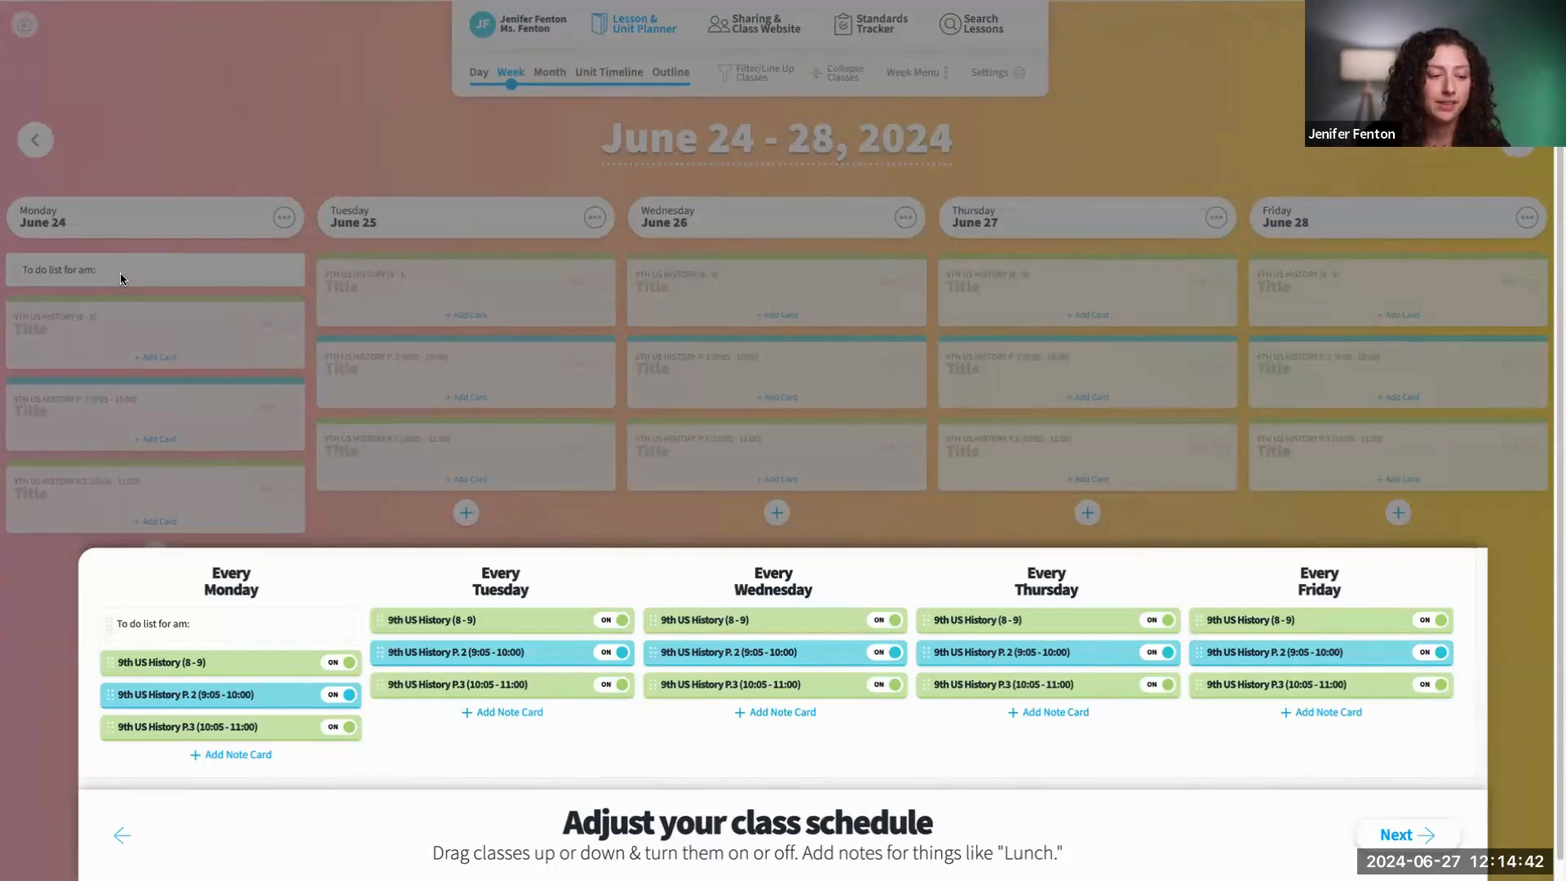
Step: Add a second Monday note card below the classes reading "Team meeting 11:30 - 12:00"
left_click(216, 757)
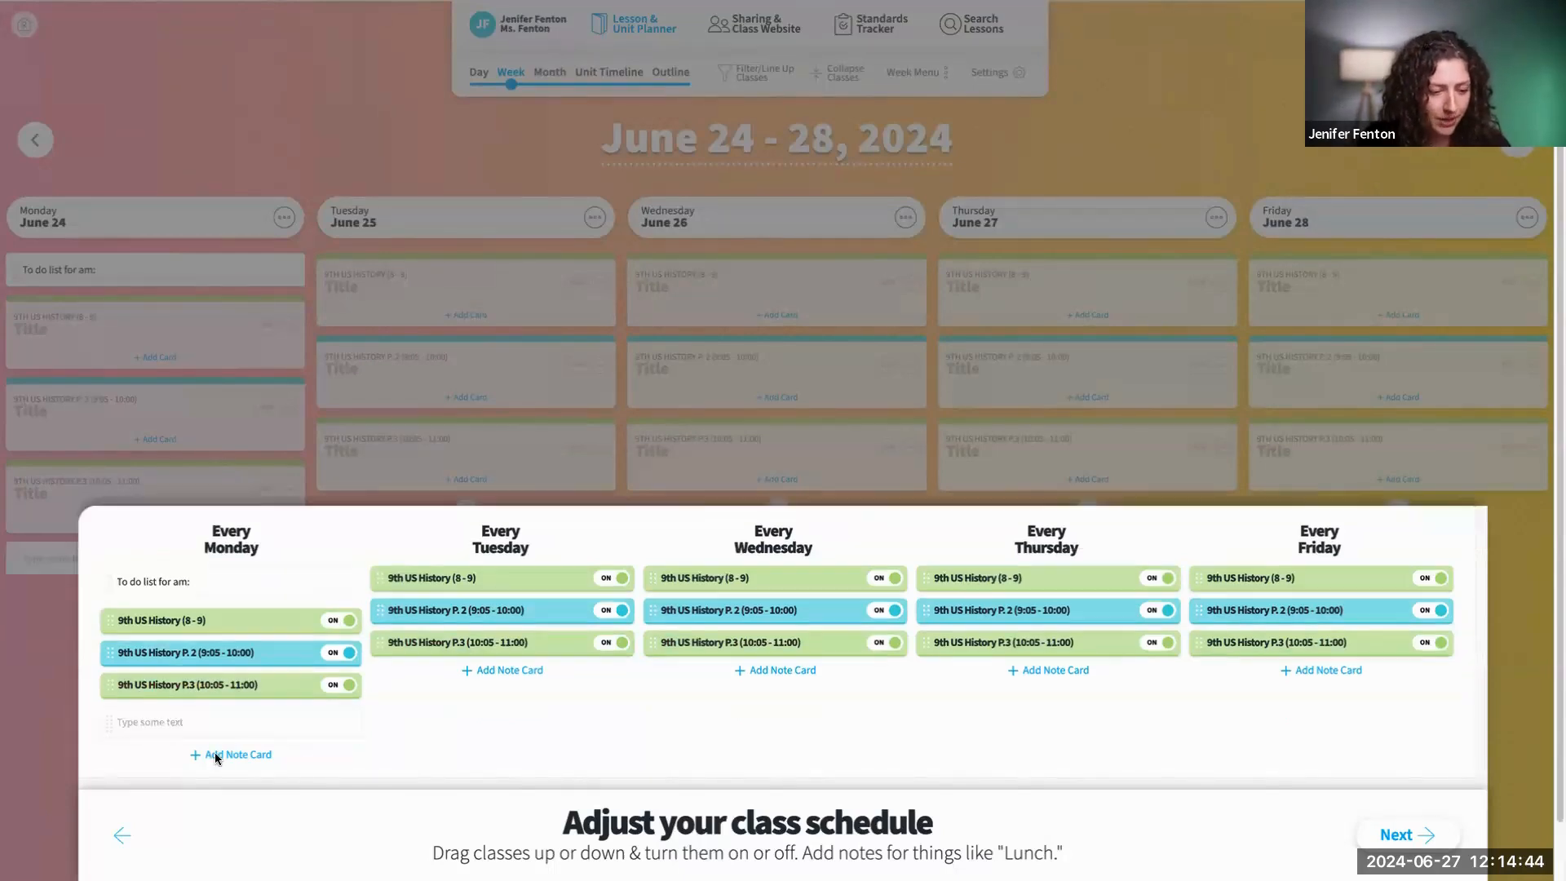
left_click(174, 726)
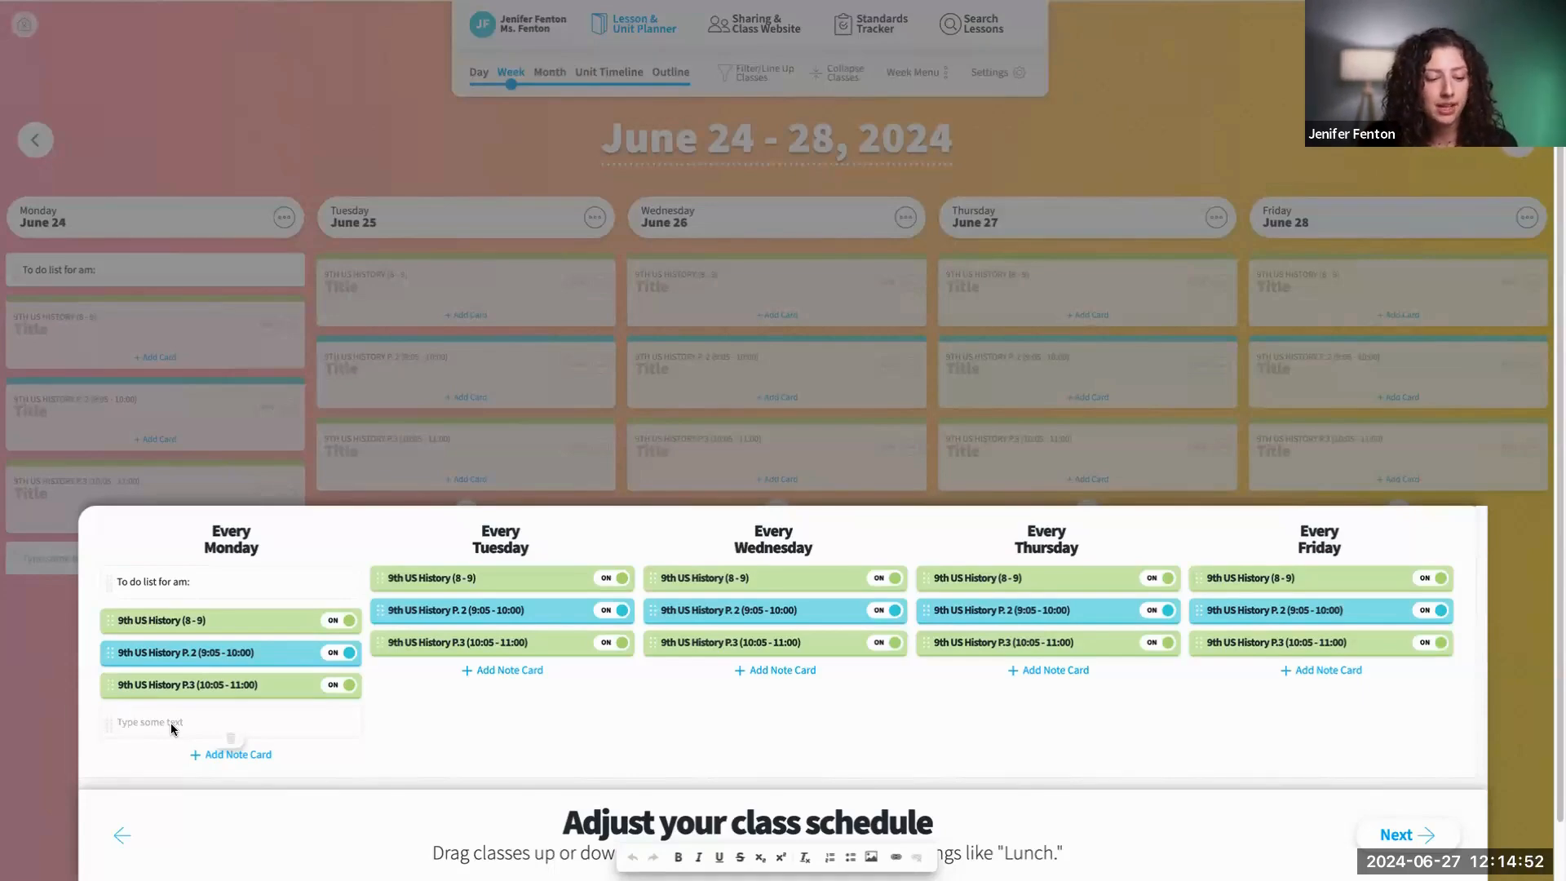
type("Team")
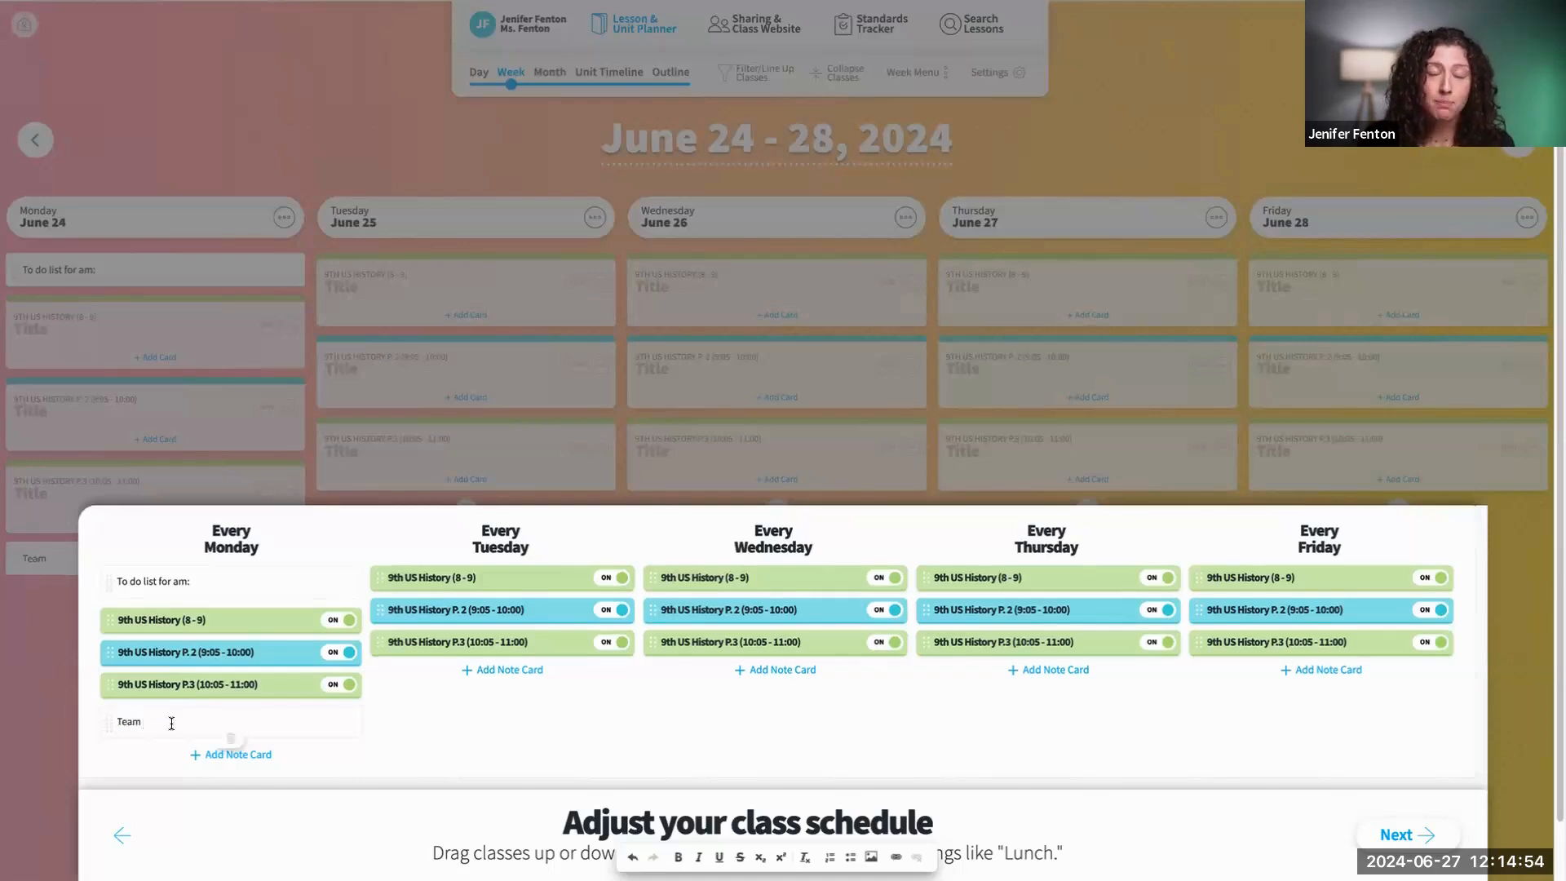
type(" meeting")
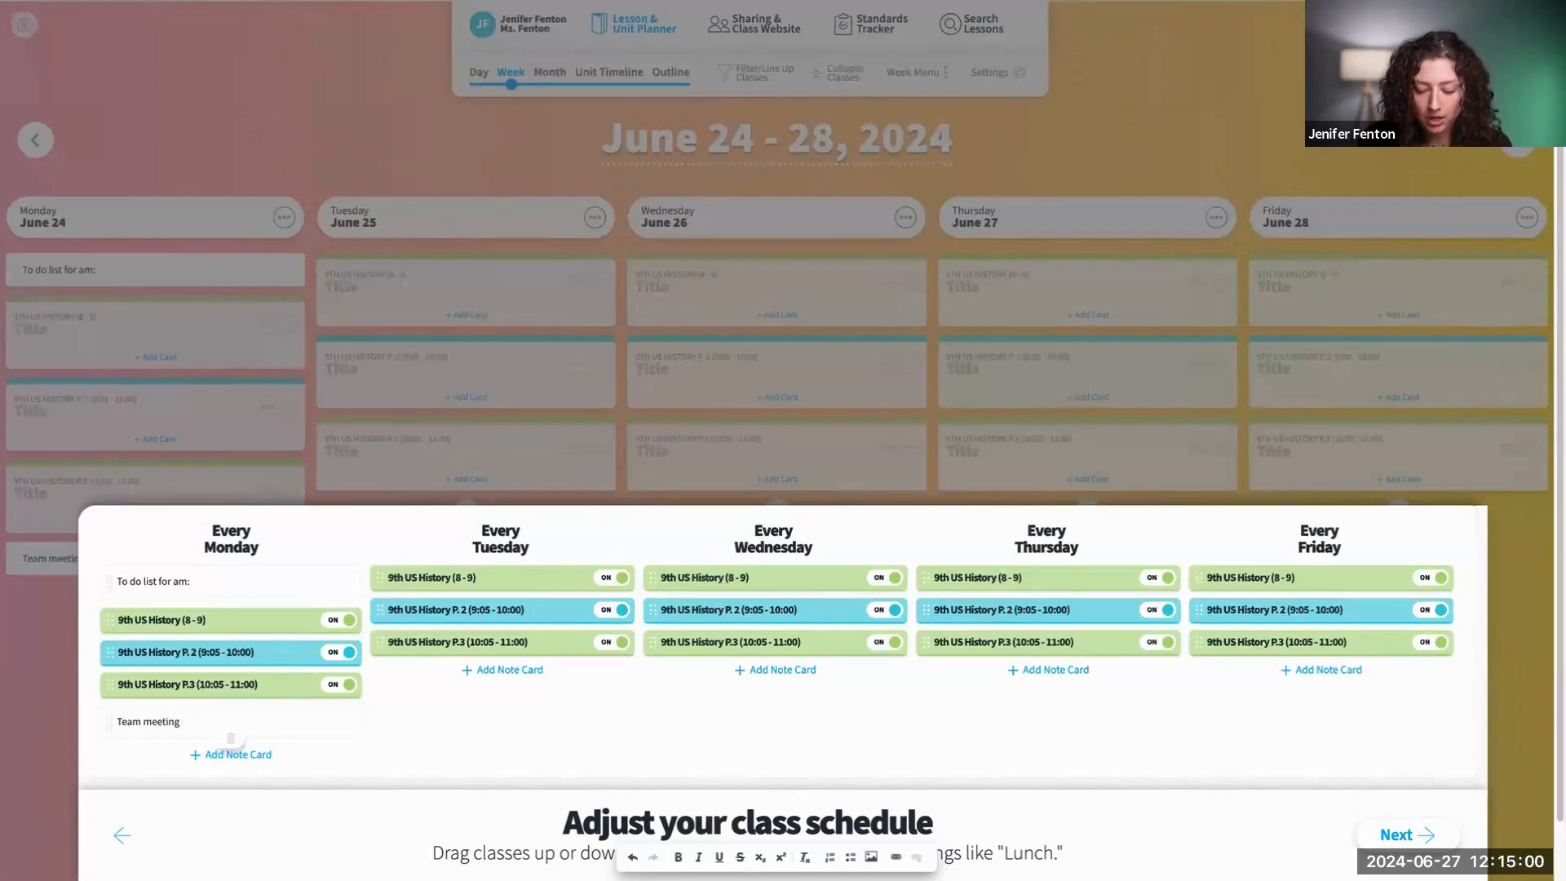
type("11:")
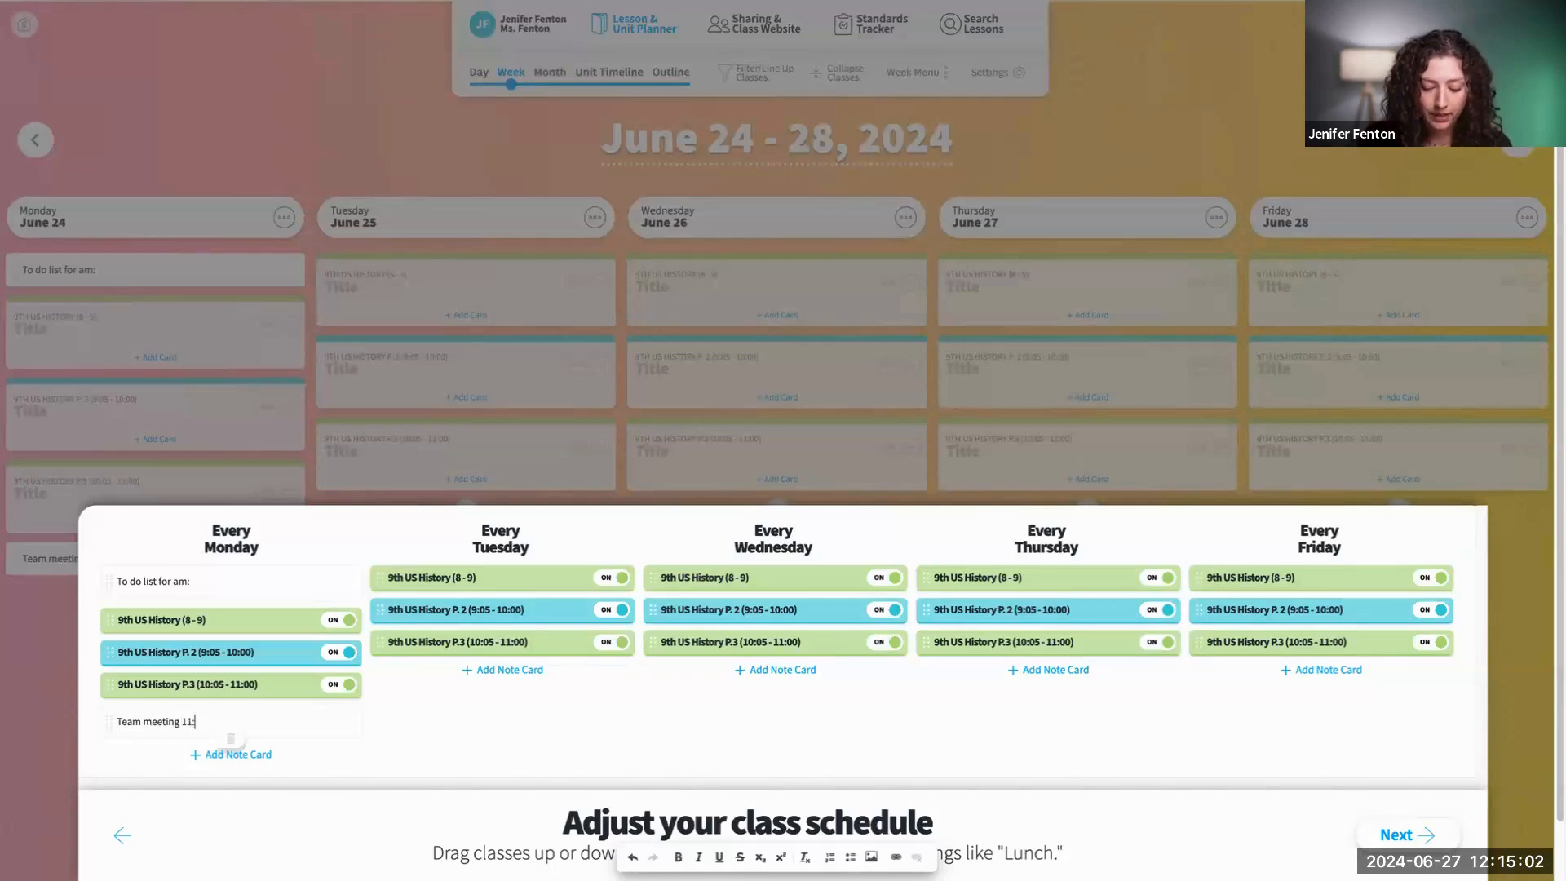
type("30 - 12:00")
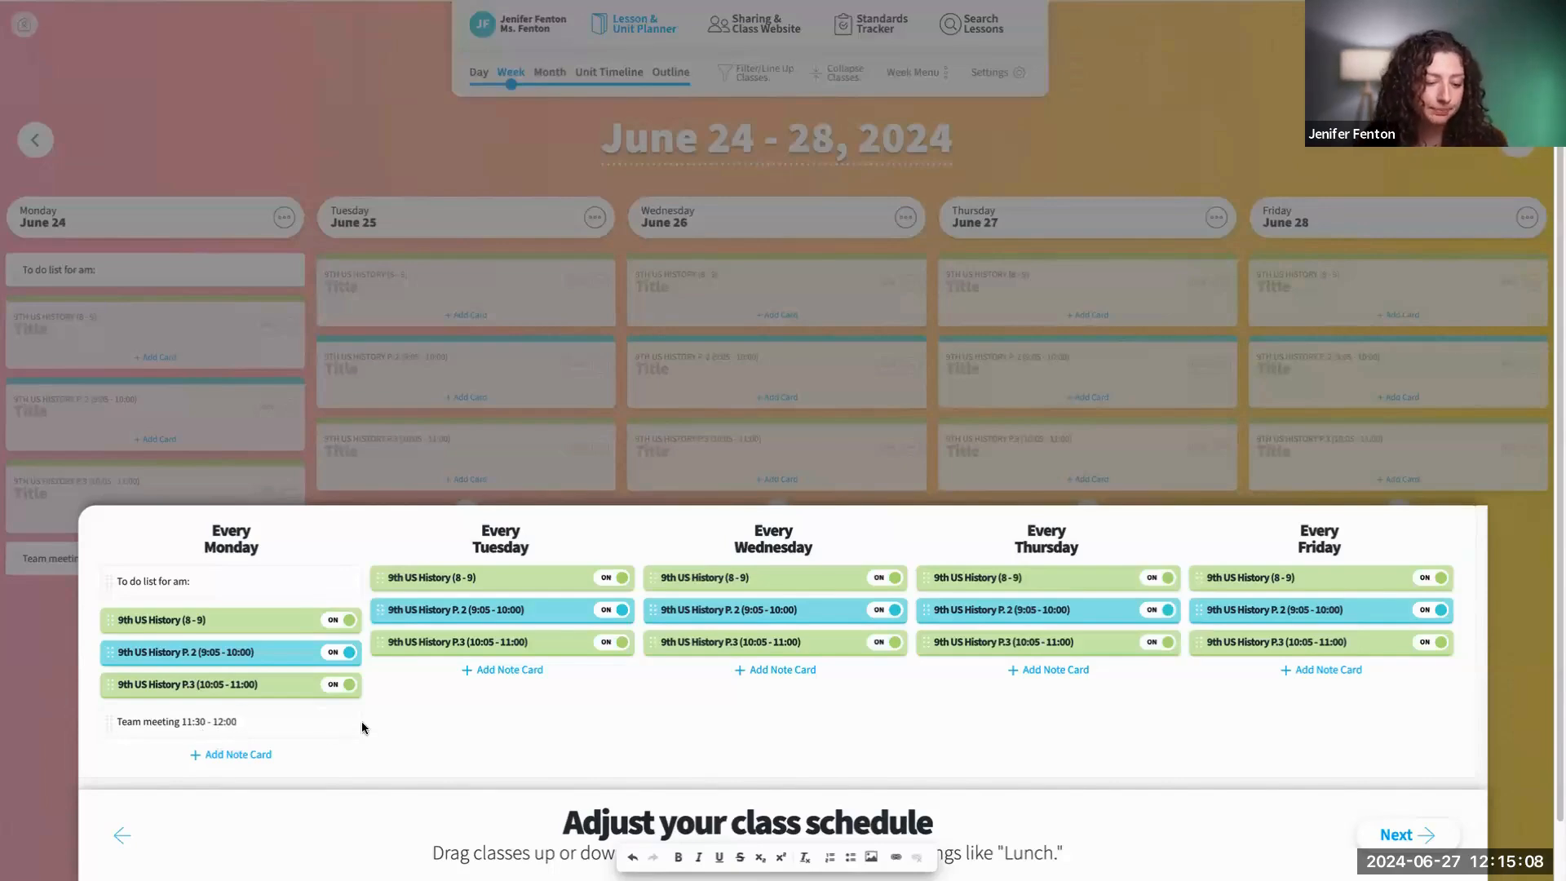
Step: Copy the Monday team meeting text into new note cards on Wednesday and Friday
left_click_drag(235, 716, 104, 725)
key("ctrl+c")
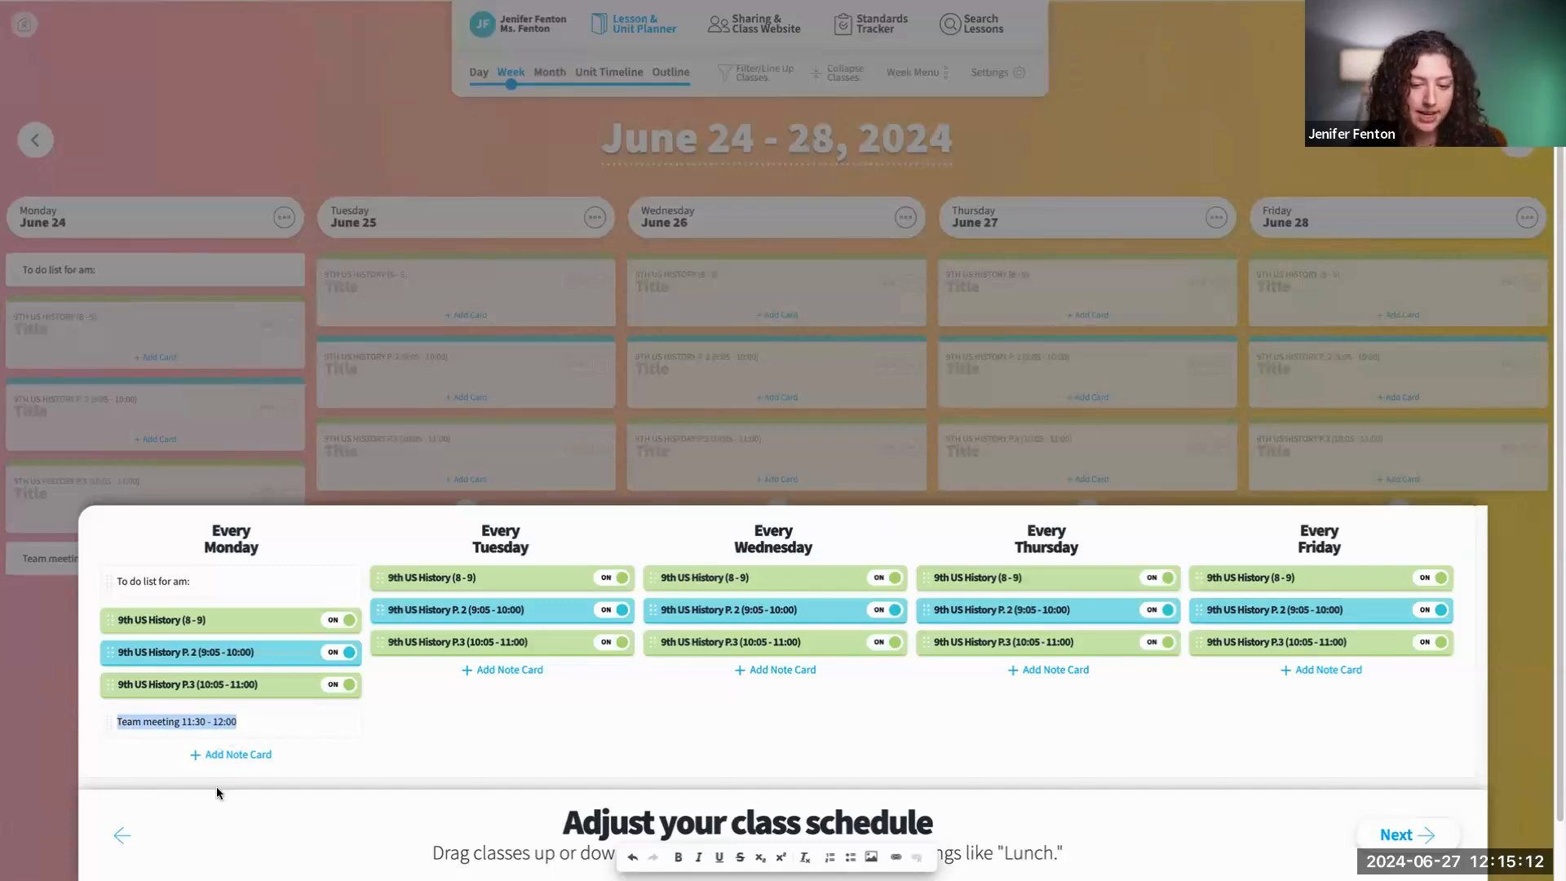
left_click(800, 673)
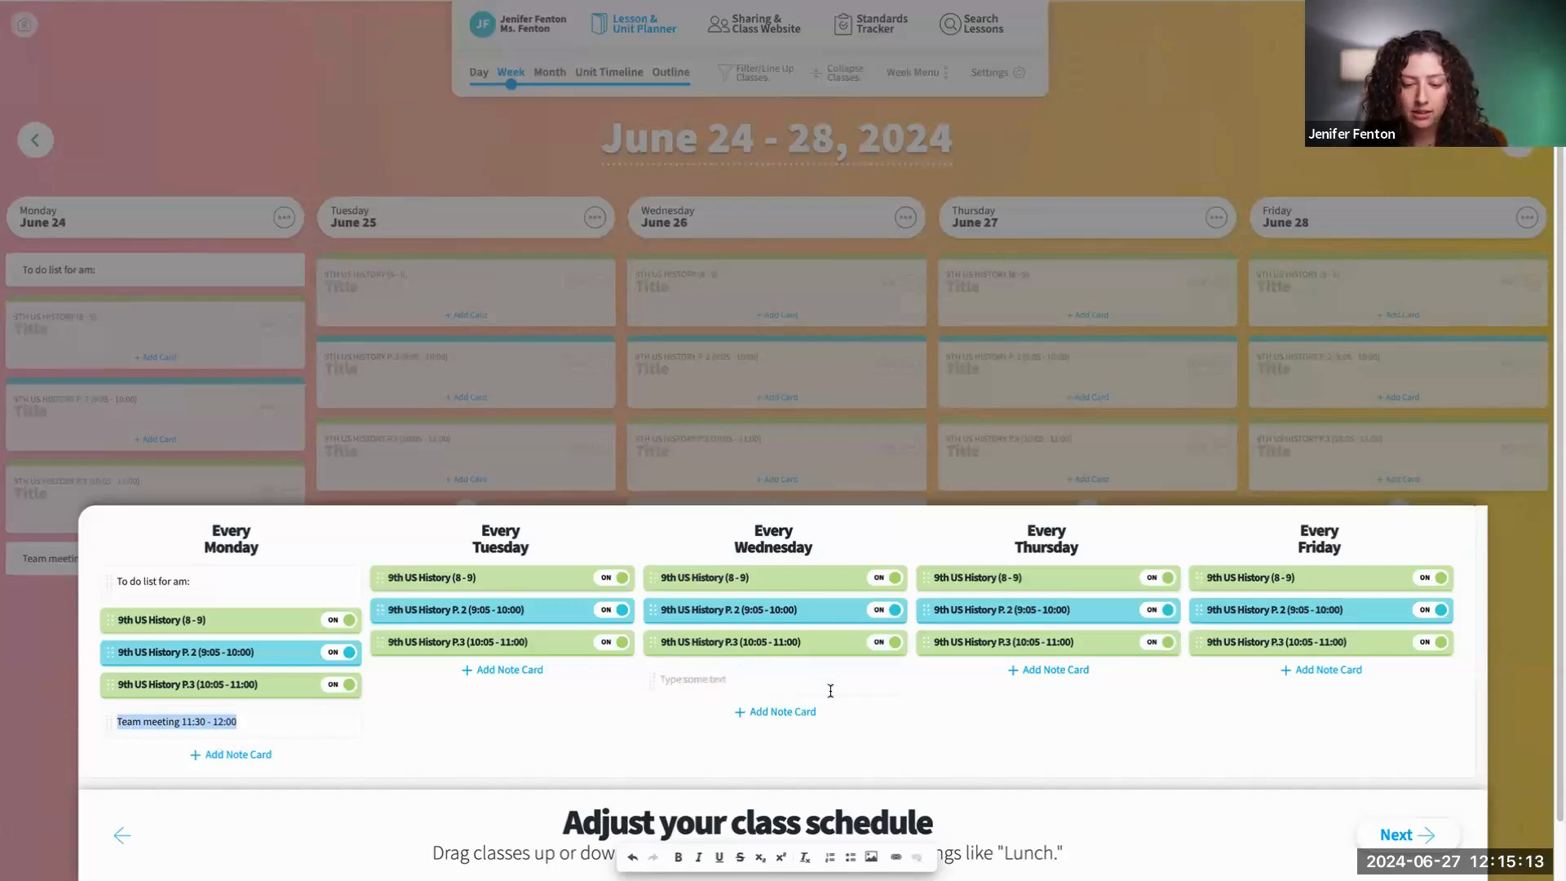
left_click(718, 682)
key("ctrl+v")
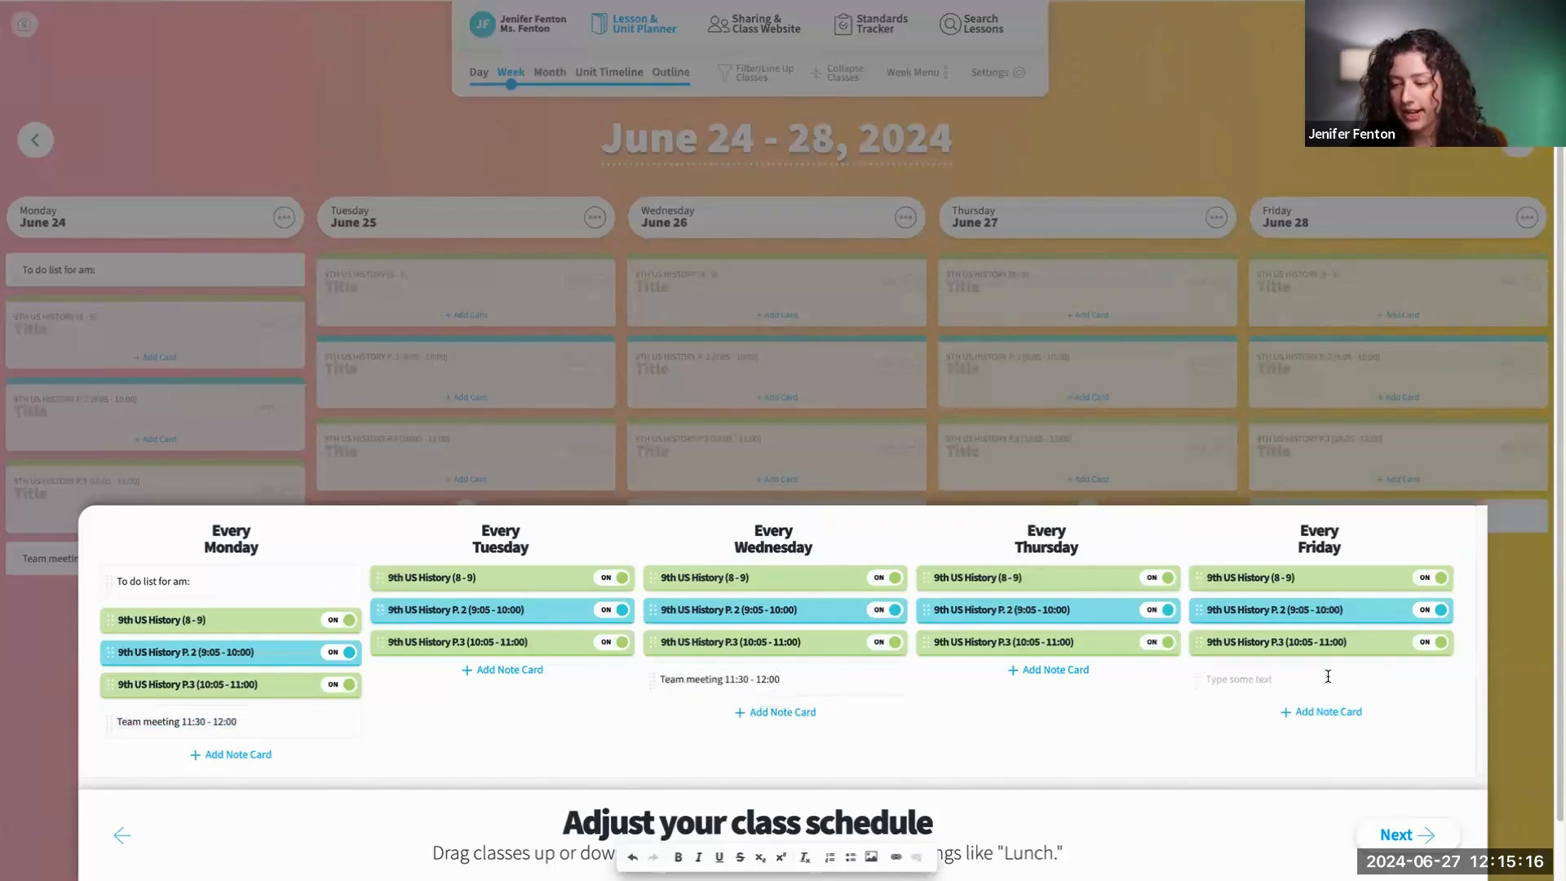
left_click(1326, 670)
key("ctrl+v")
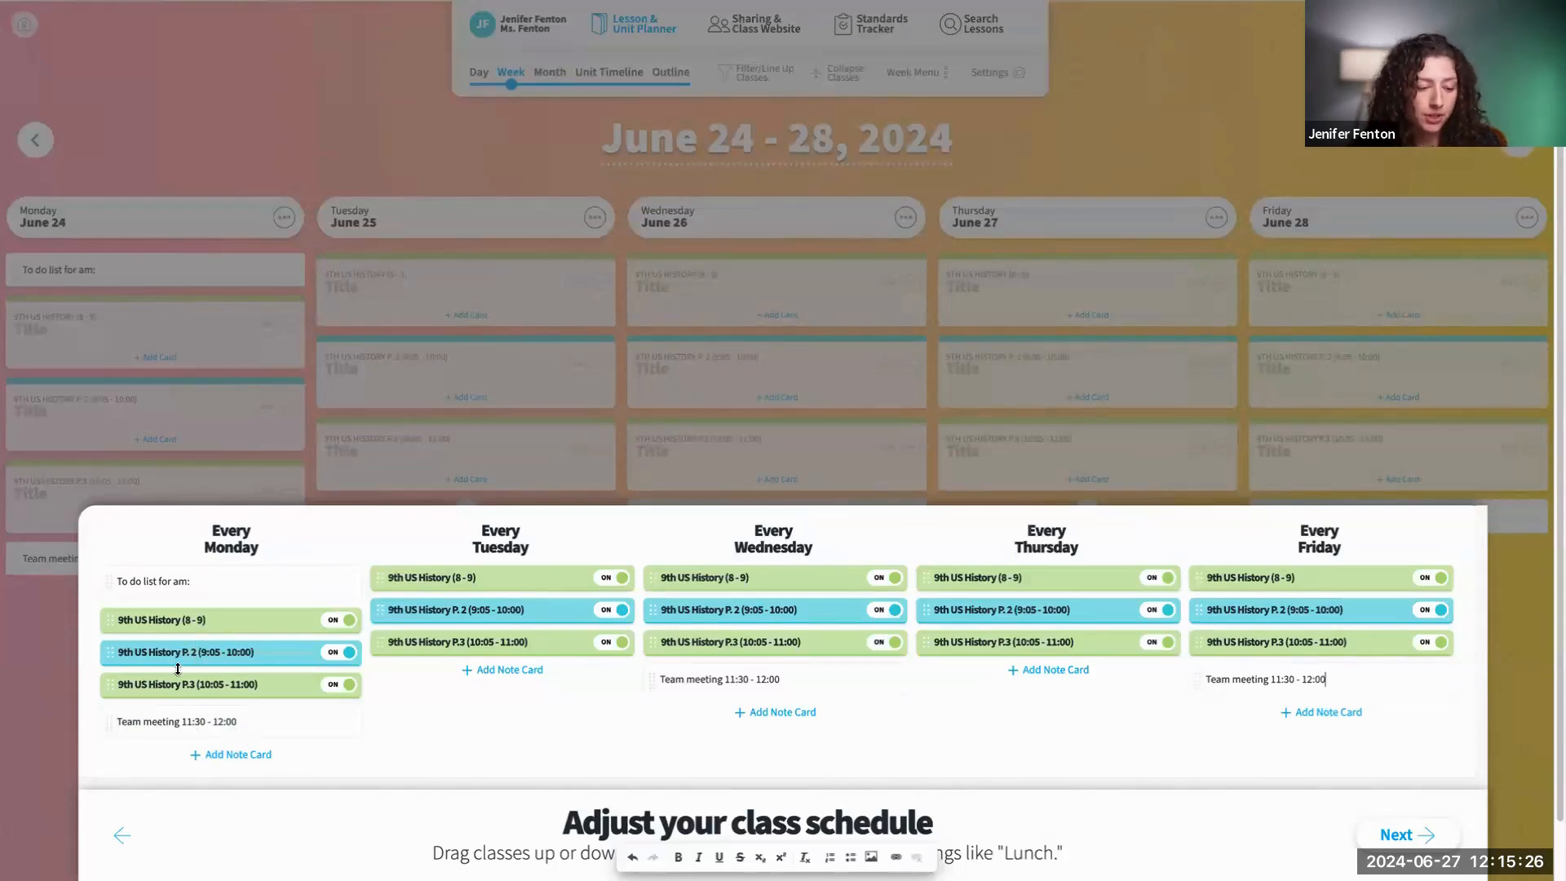
Step: Try Monday's team meeting note between the first and second classes, and return it below the last class
left_click_drag(110, 727, 111, 654)
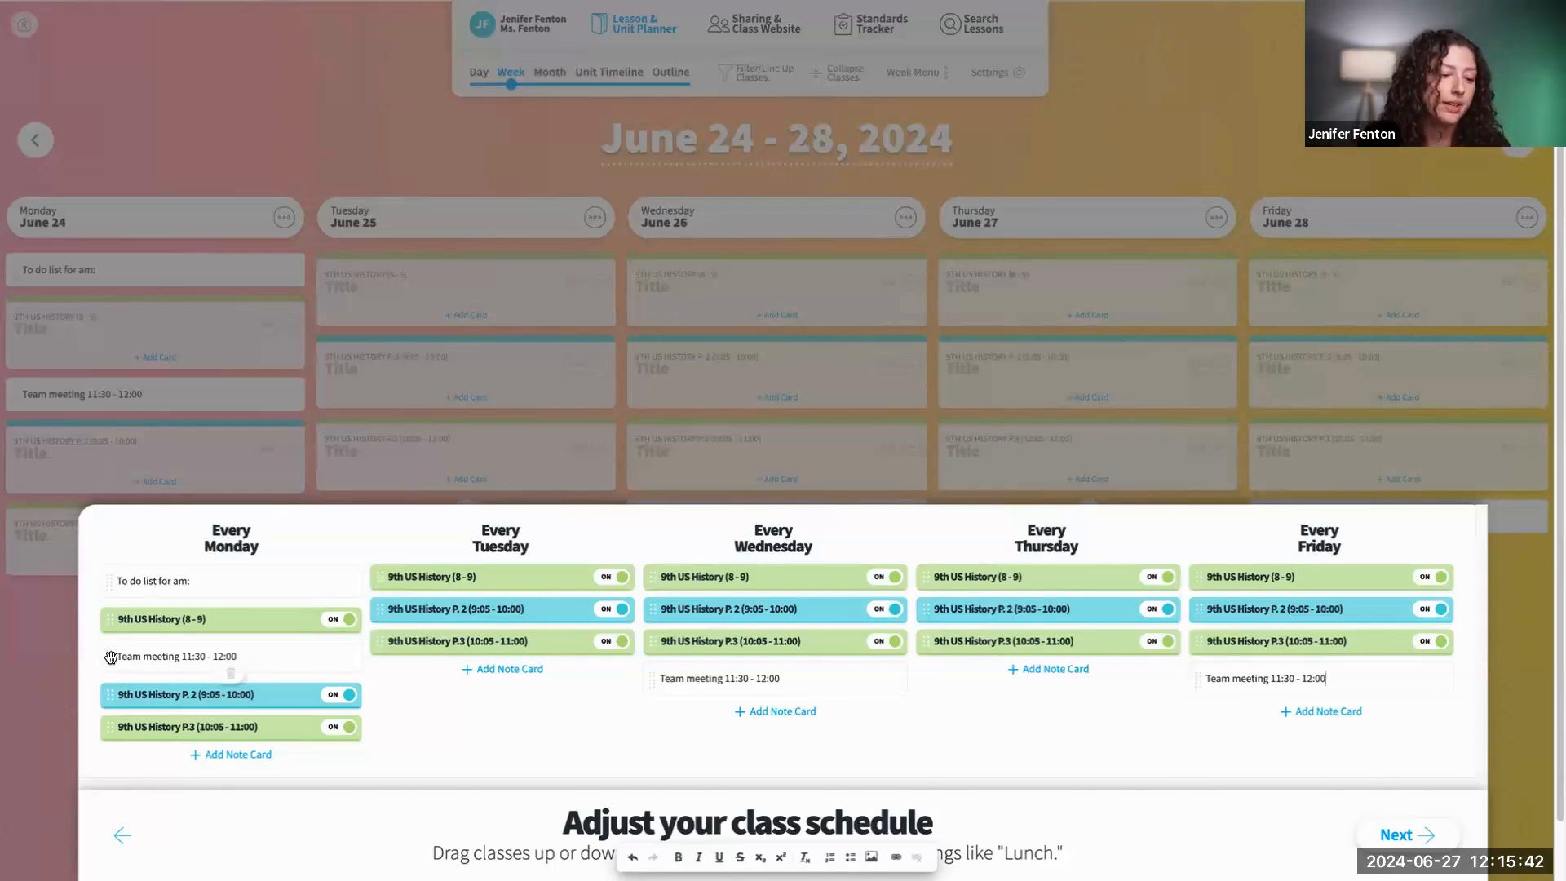
left_click_drag(110, 658, 117, 743)
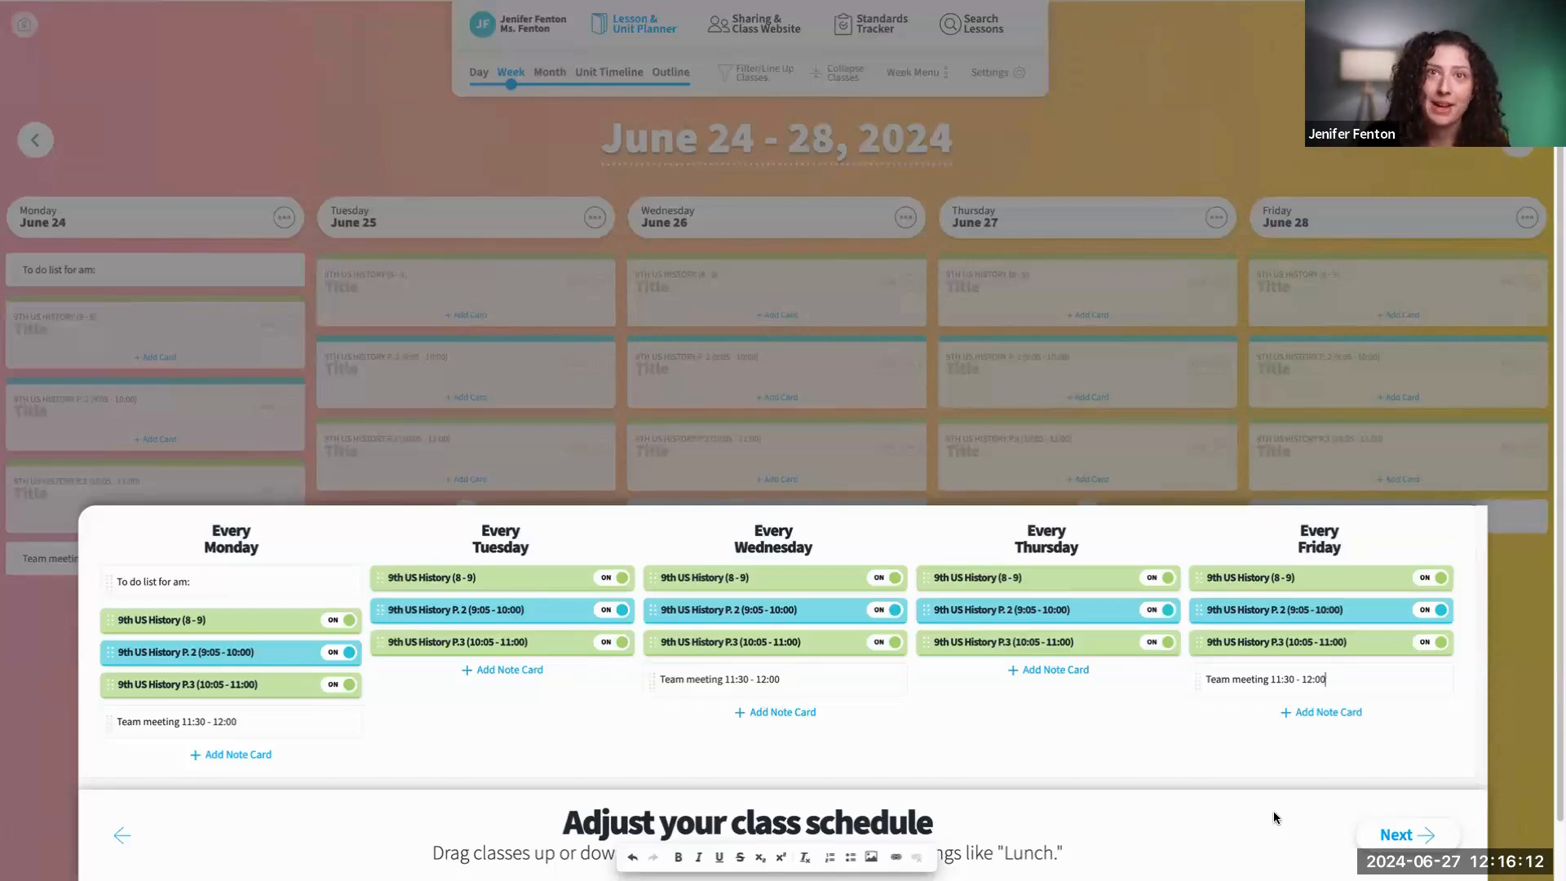
Step: Accept the class schedule, choose the Basic Template for the lessons, and continue to the per-class template settings
left_click(1405, 834)
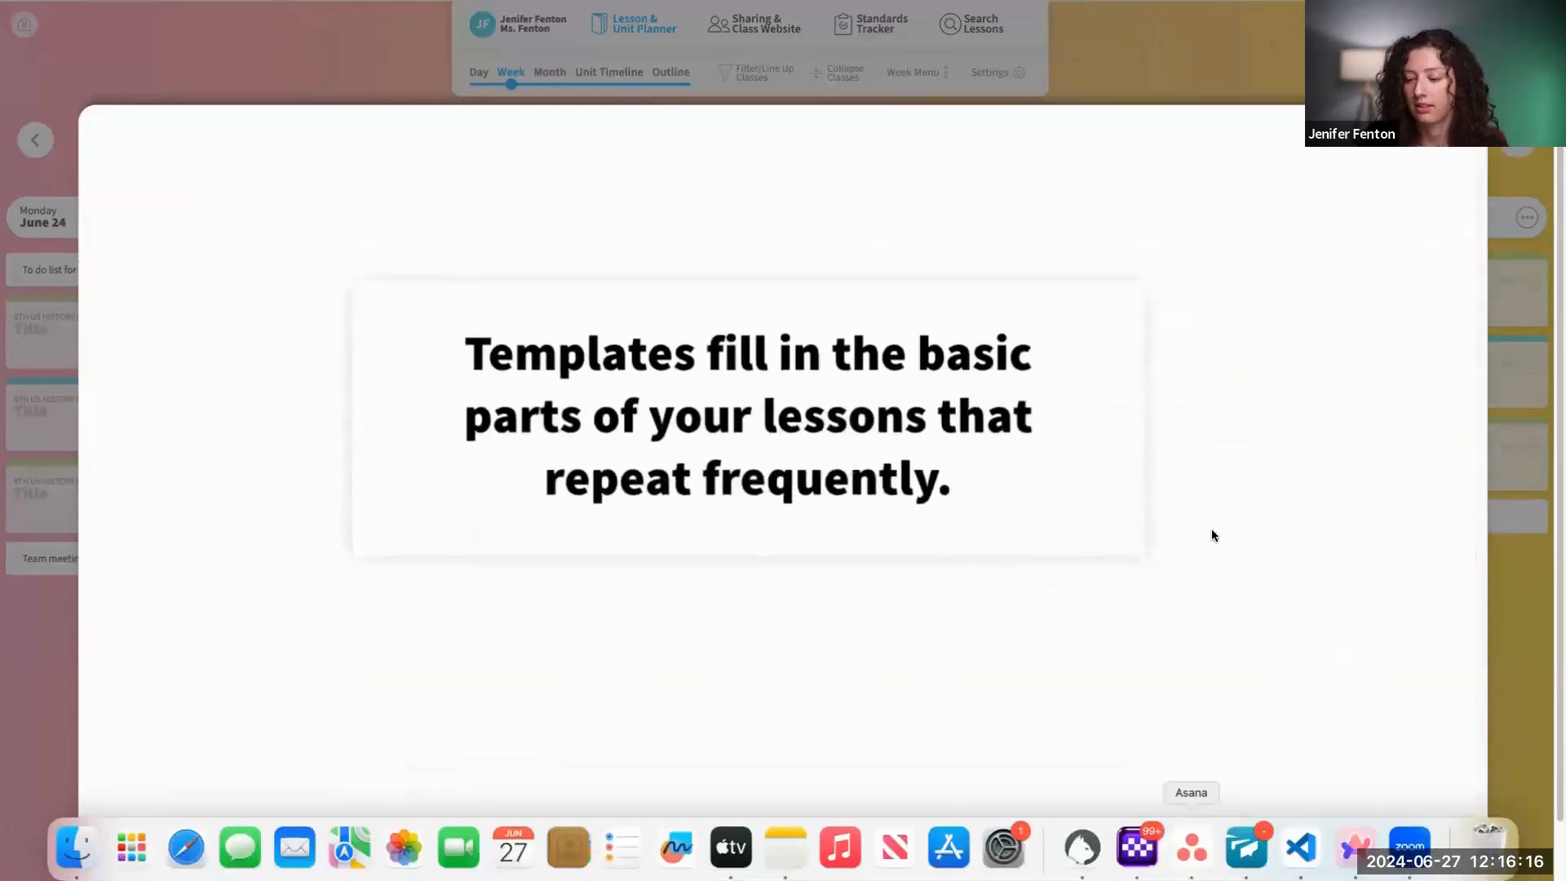
left_click(1403, 844)
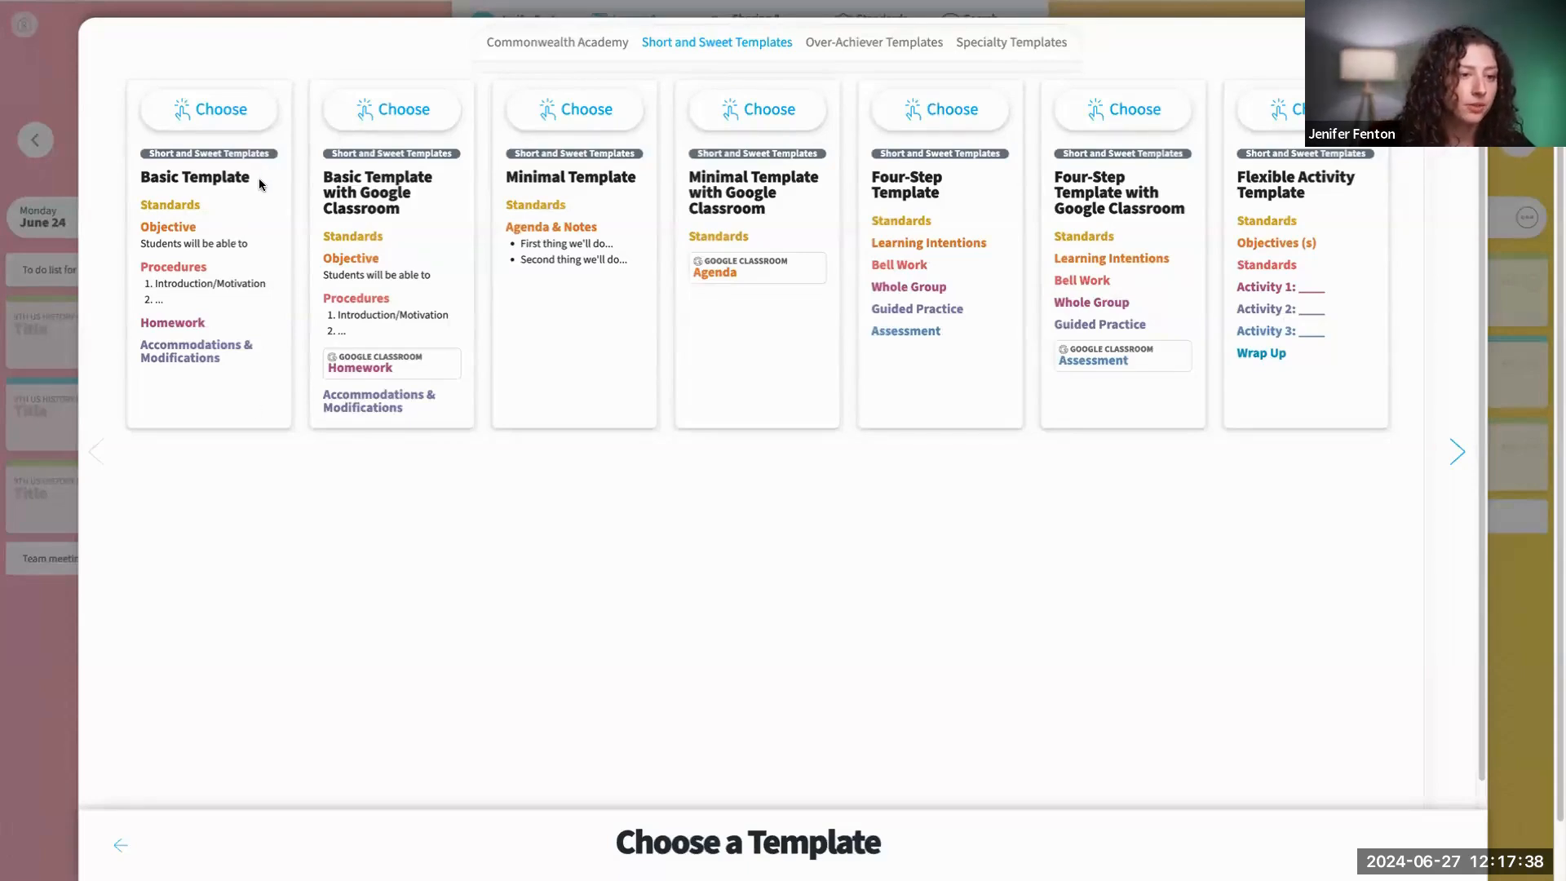
left_click(195, 120)
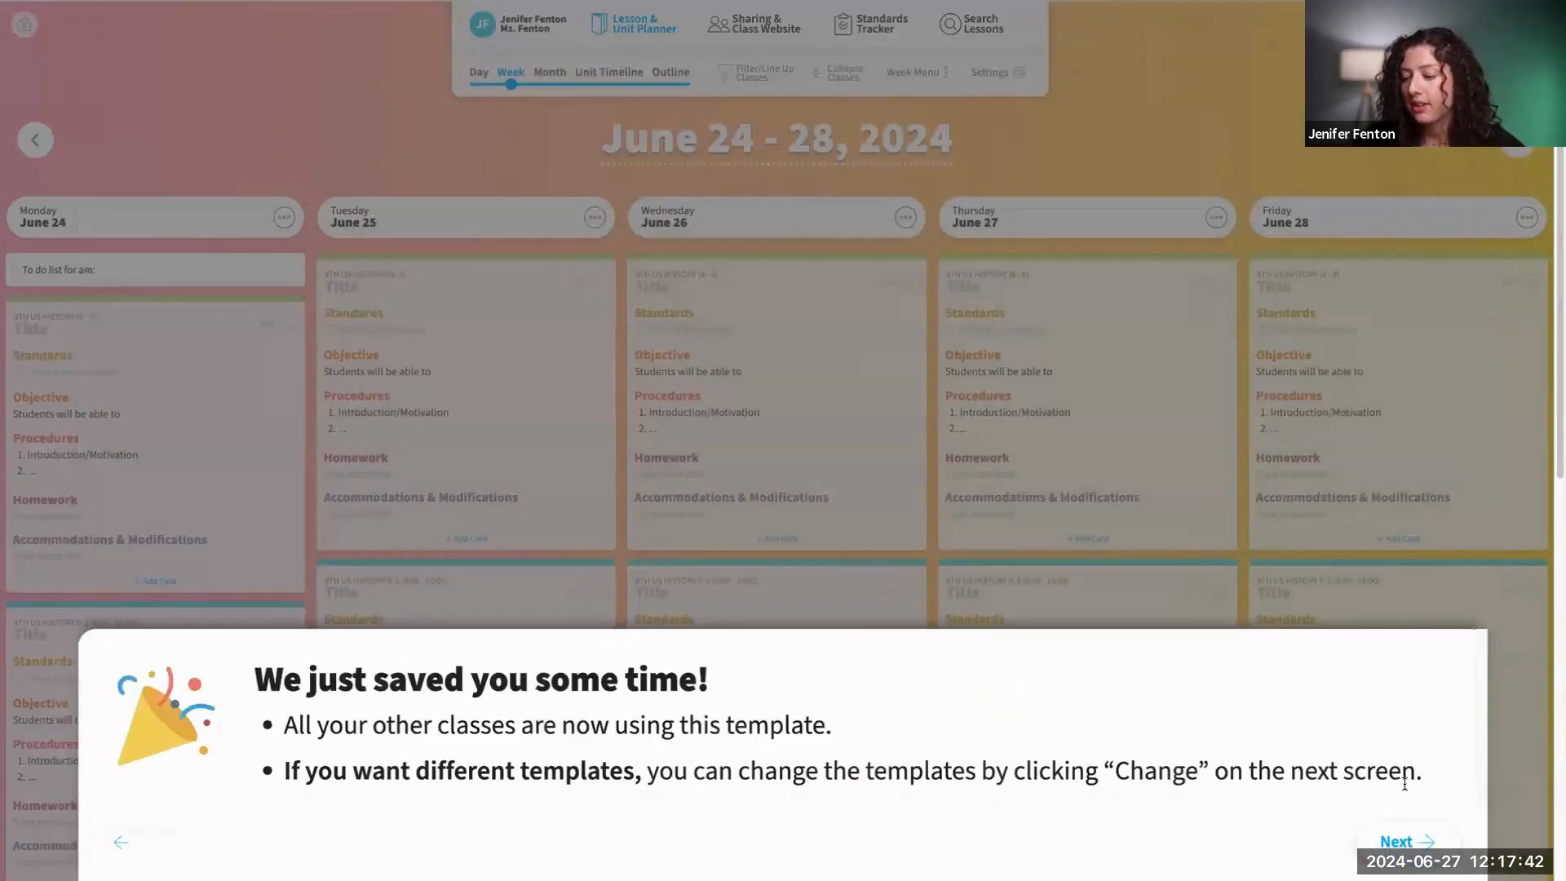
left_click(1414, 842)
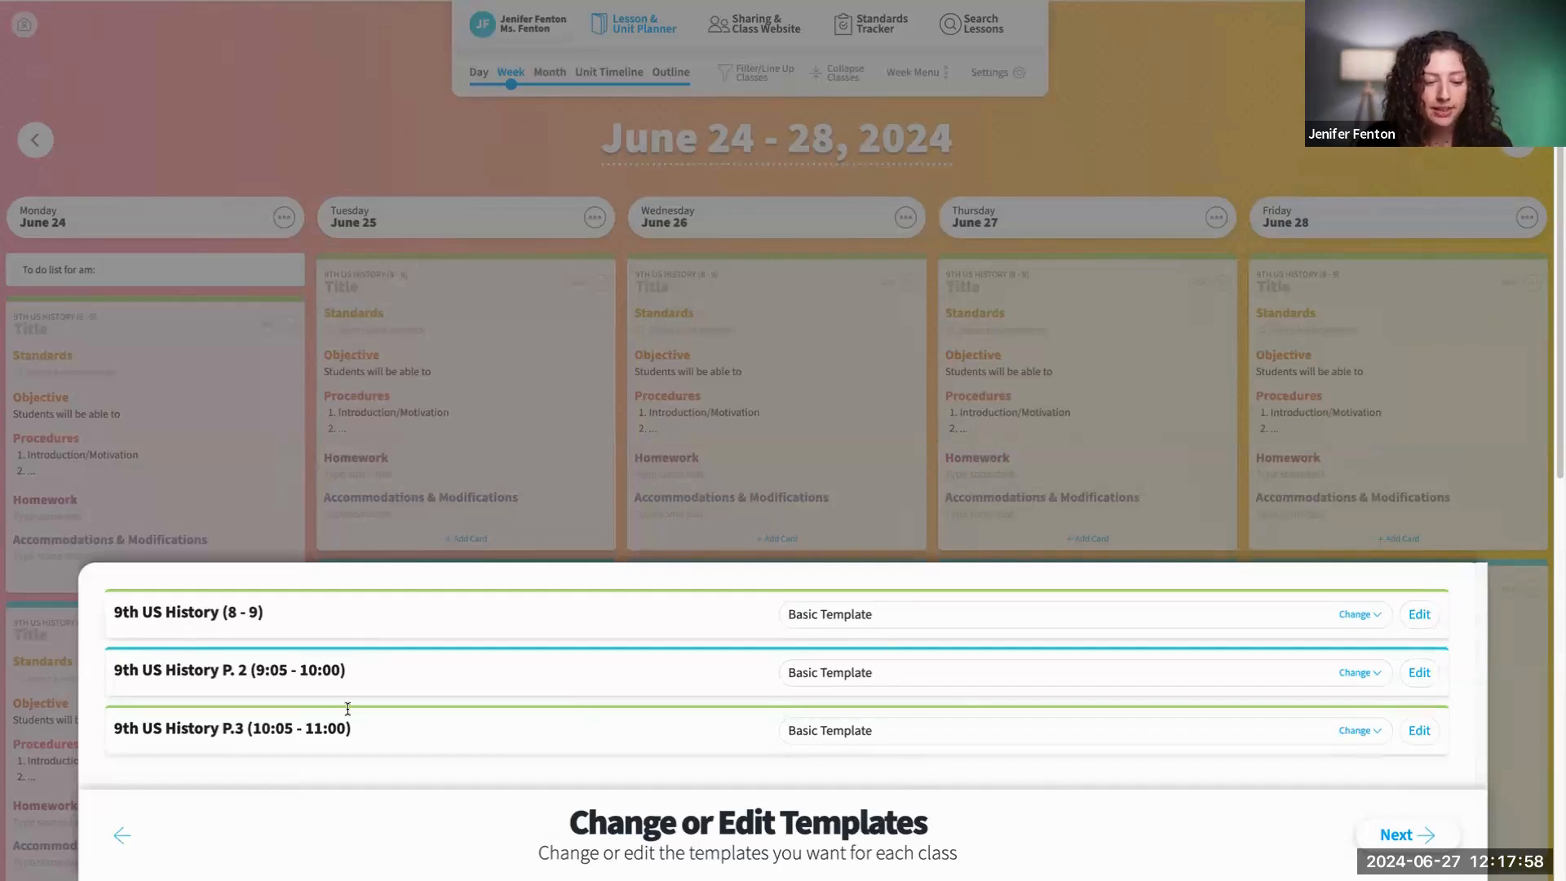
Step: Edit the Basic Template of the 9th US History (8 - 9) class, adding a text card titled "Homework"
left_click(1355, 614)
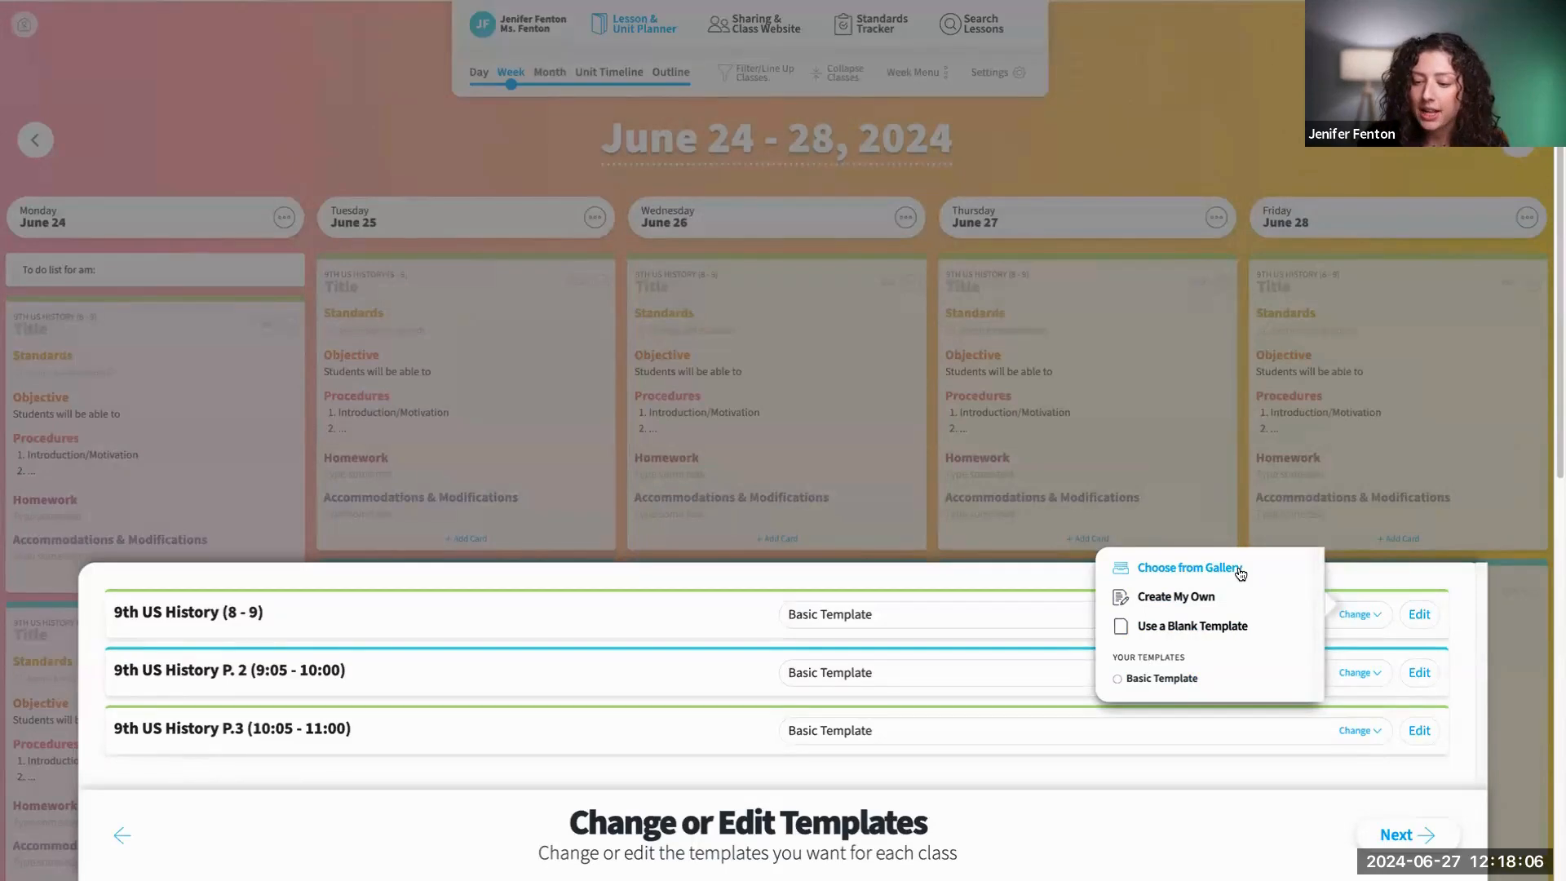
left_click(1424, 624)
left_click(1421, 616)
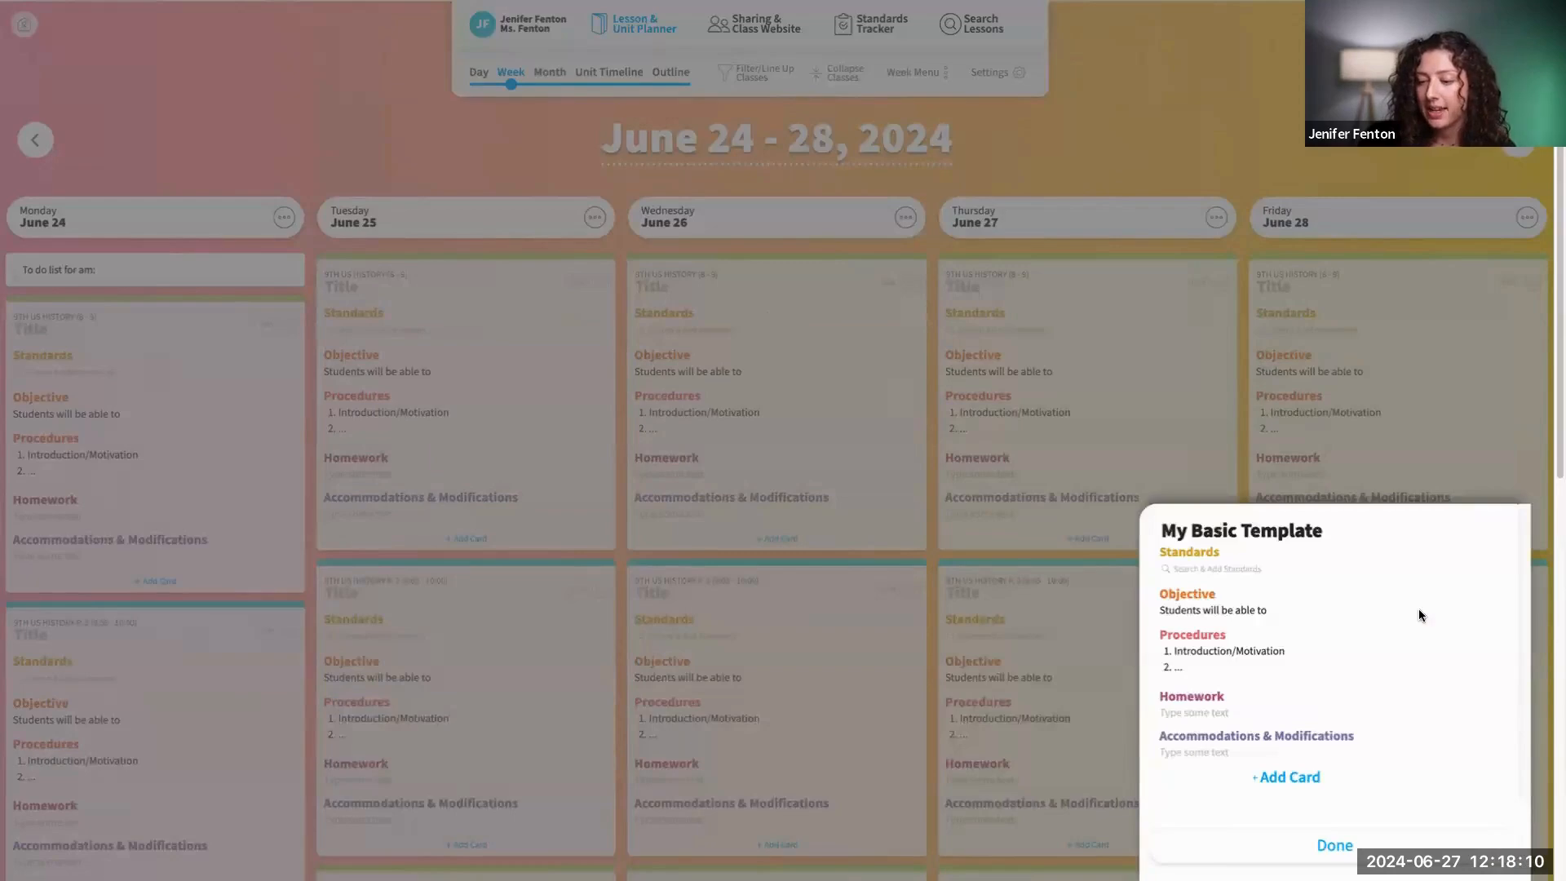
left_click(1264, 554)
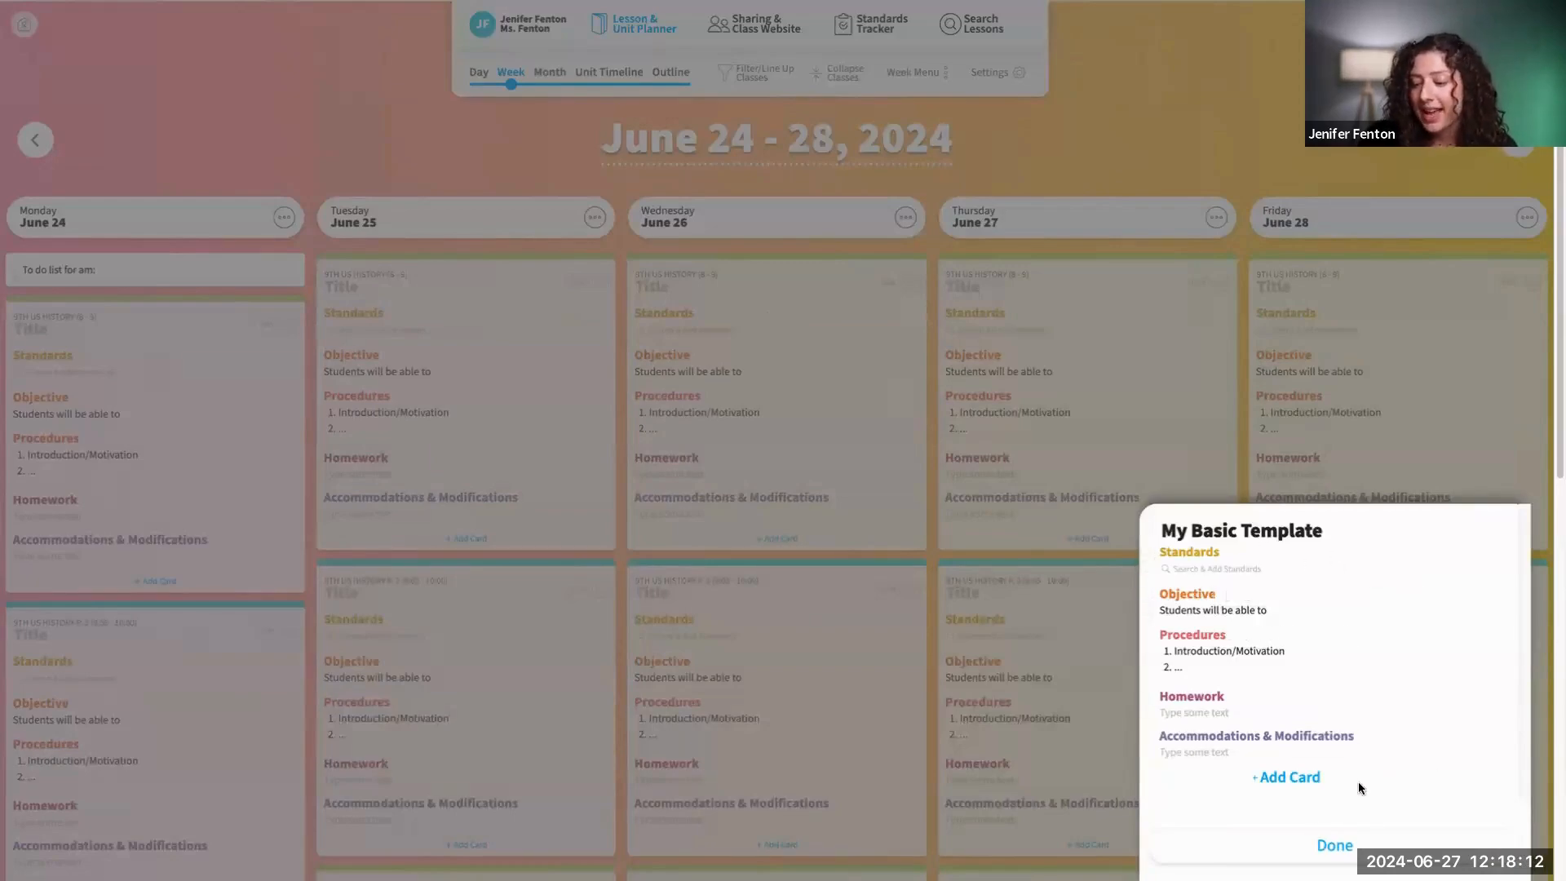
left_click(1314, 785)
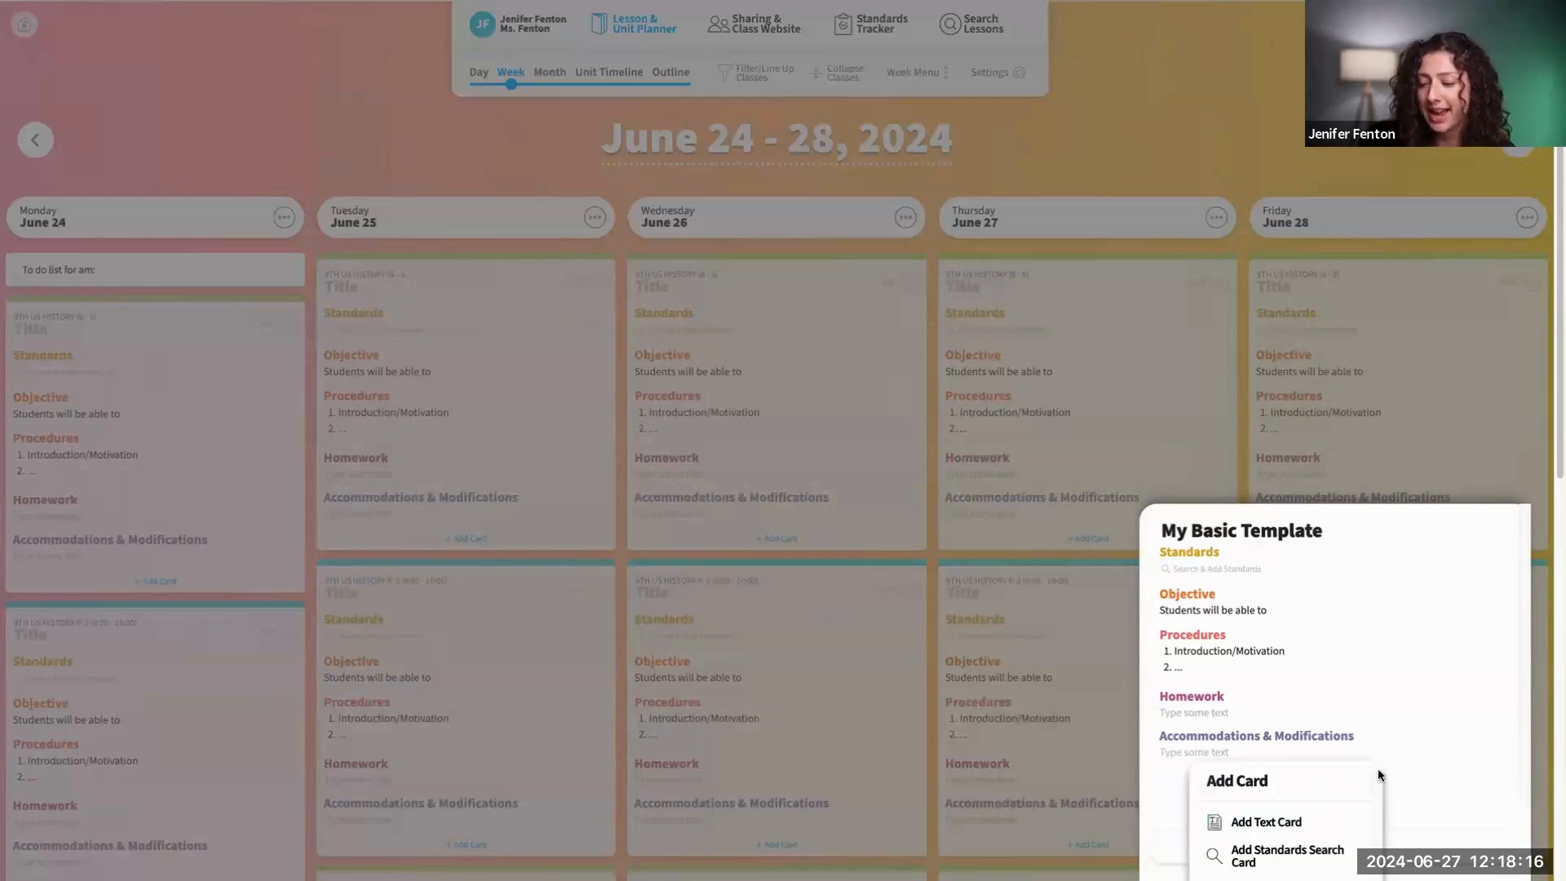
scroll(1416, 728, "down", 1)
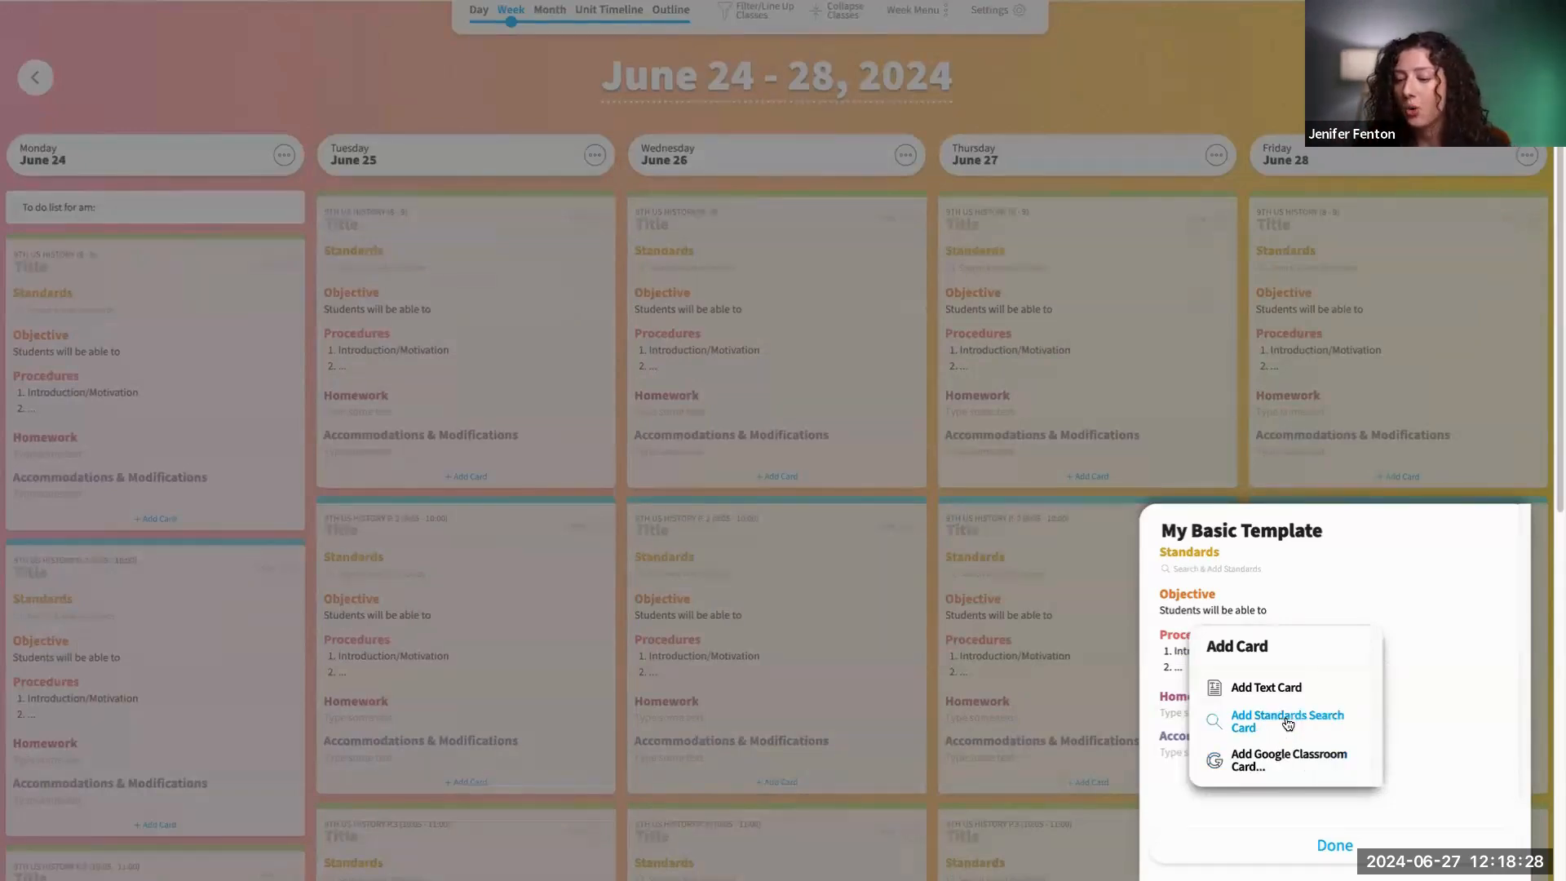
left_click(1290, 689)
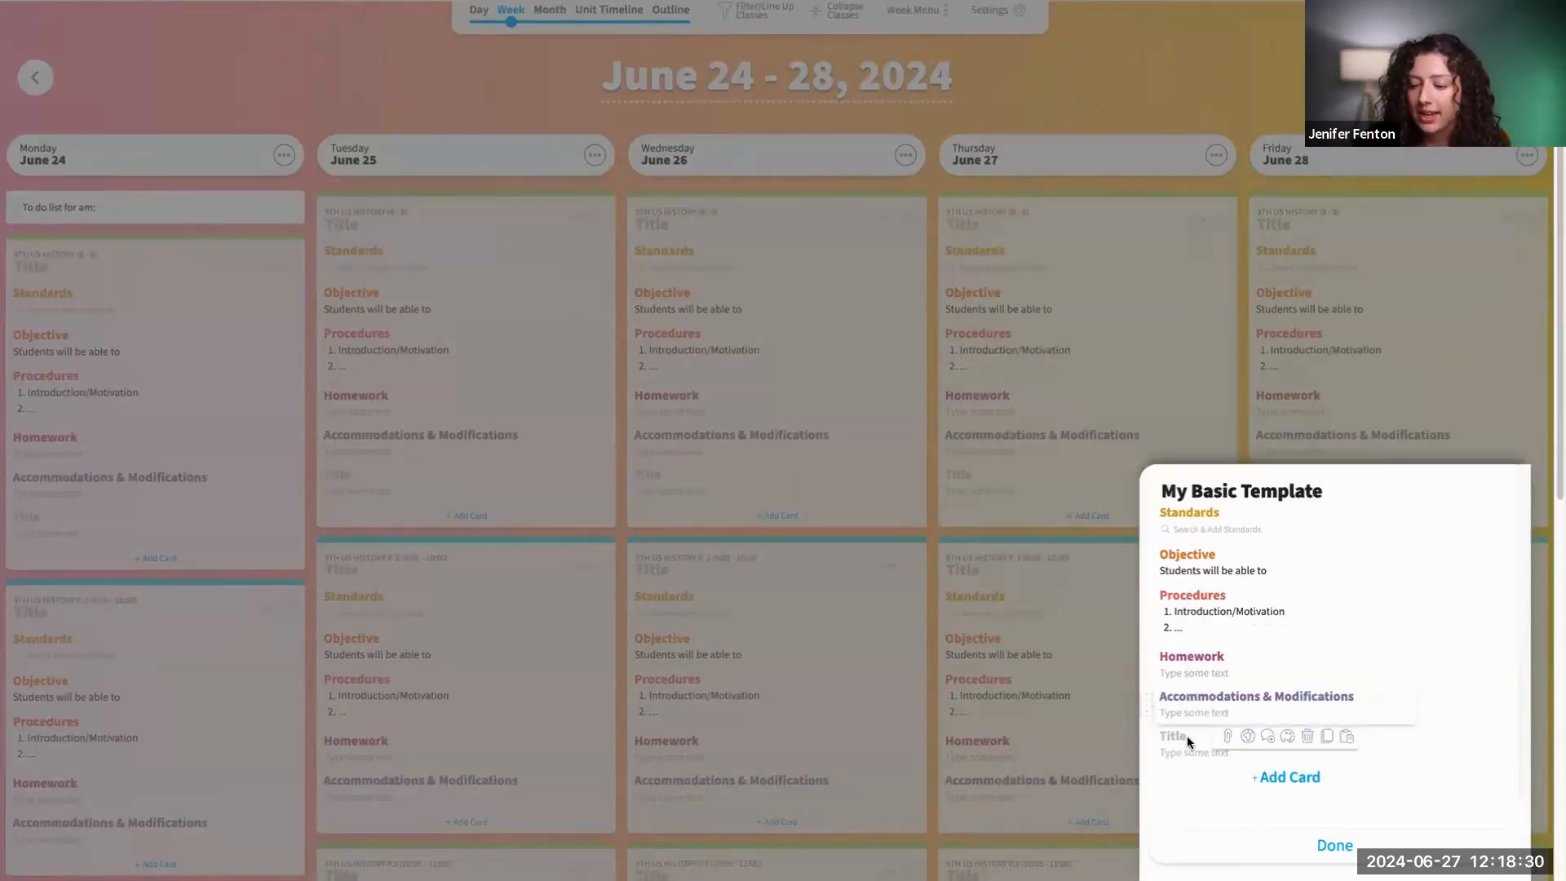
type("Homework")
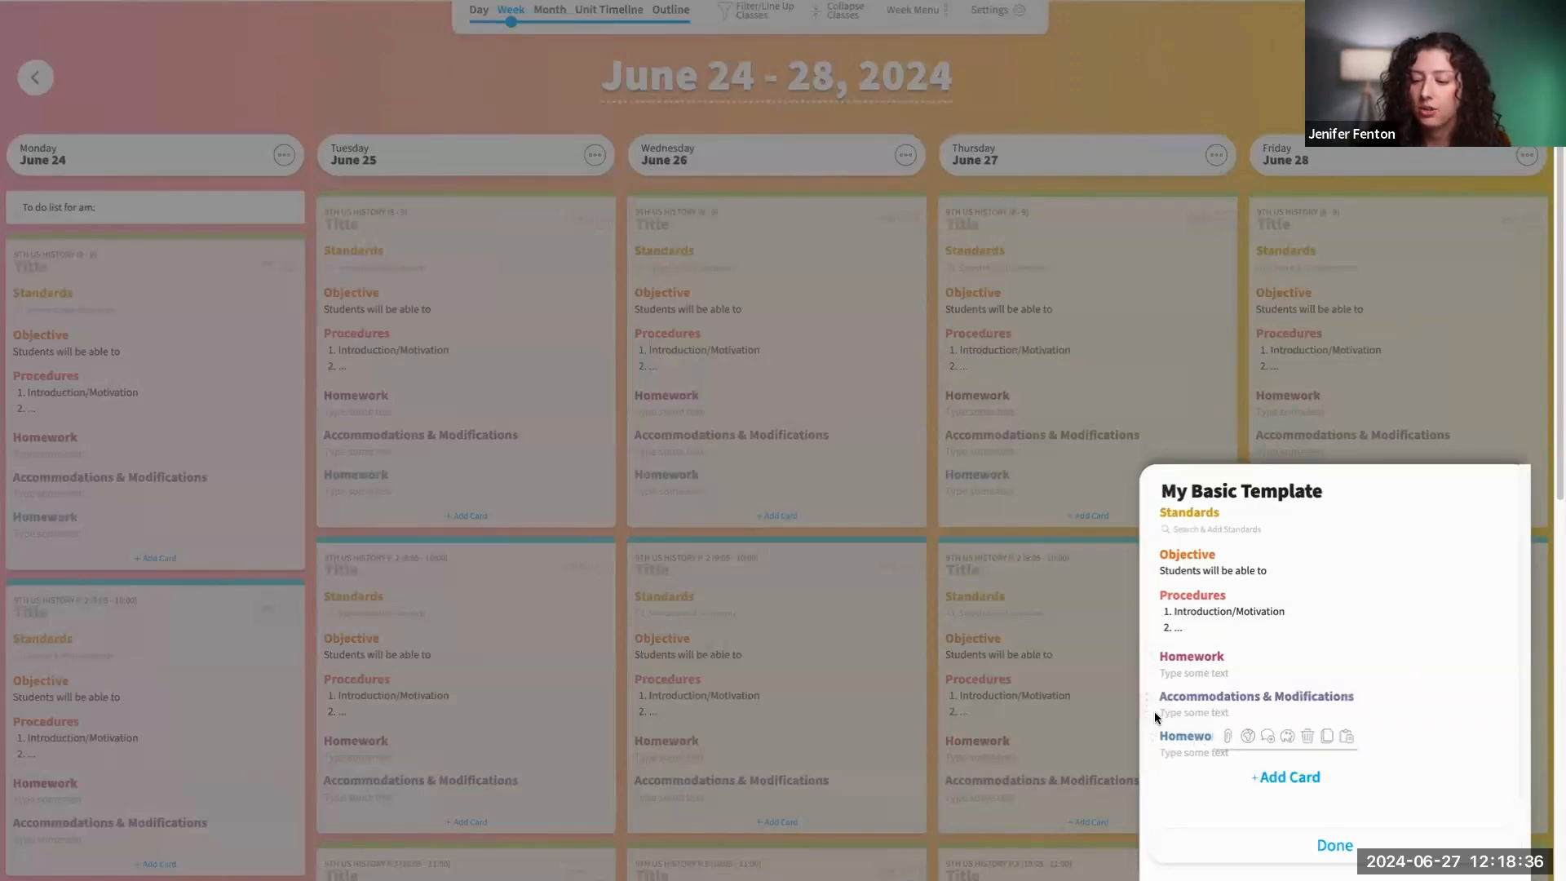
Step: Move the Accommodations & Modifications card below the second Homework card, save the template, and finish the planbook setup
left_click_drag(1148, 703, 1191, 762)
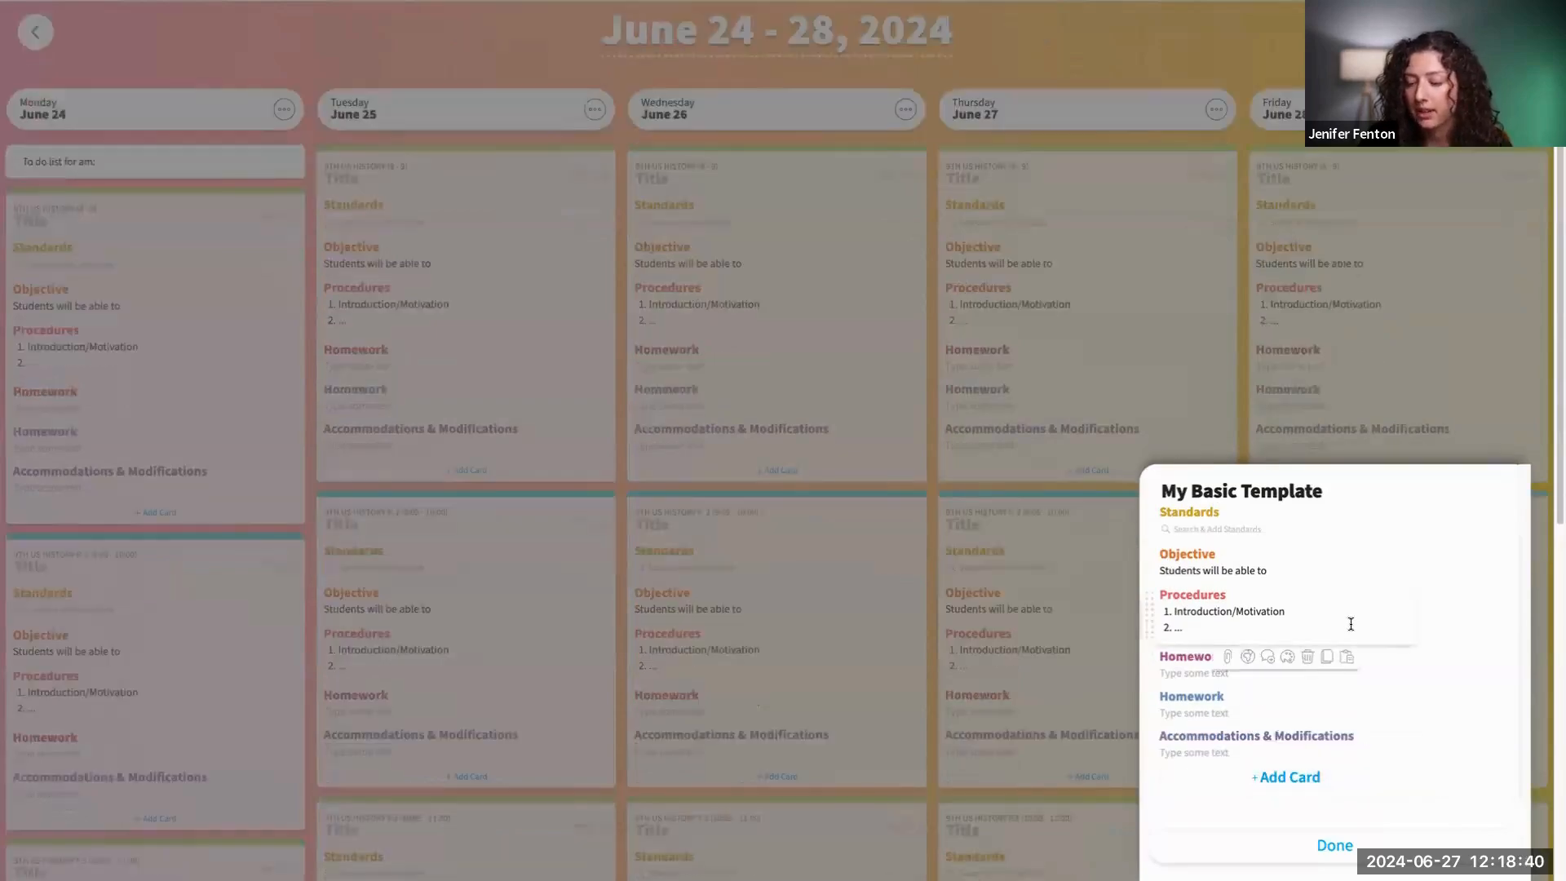
left_click(1280, 778)
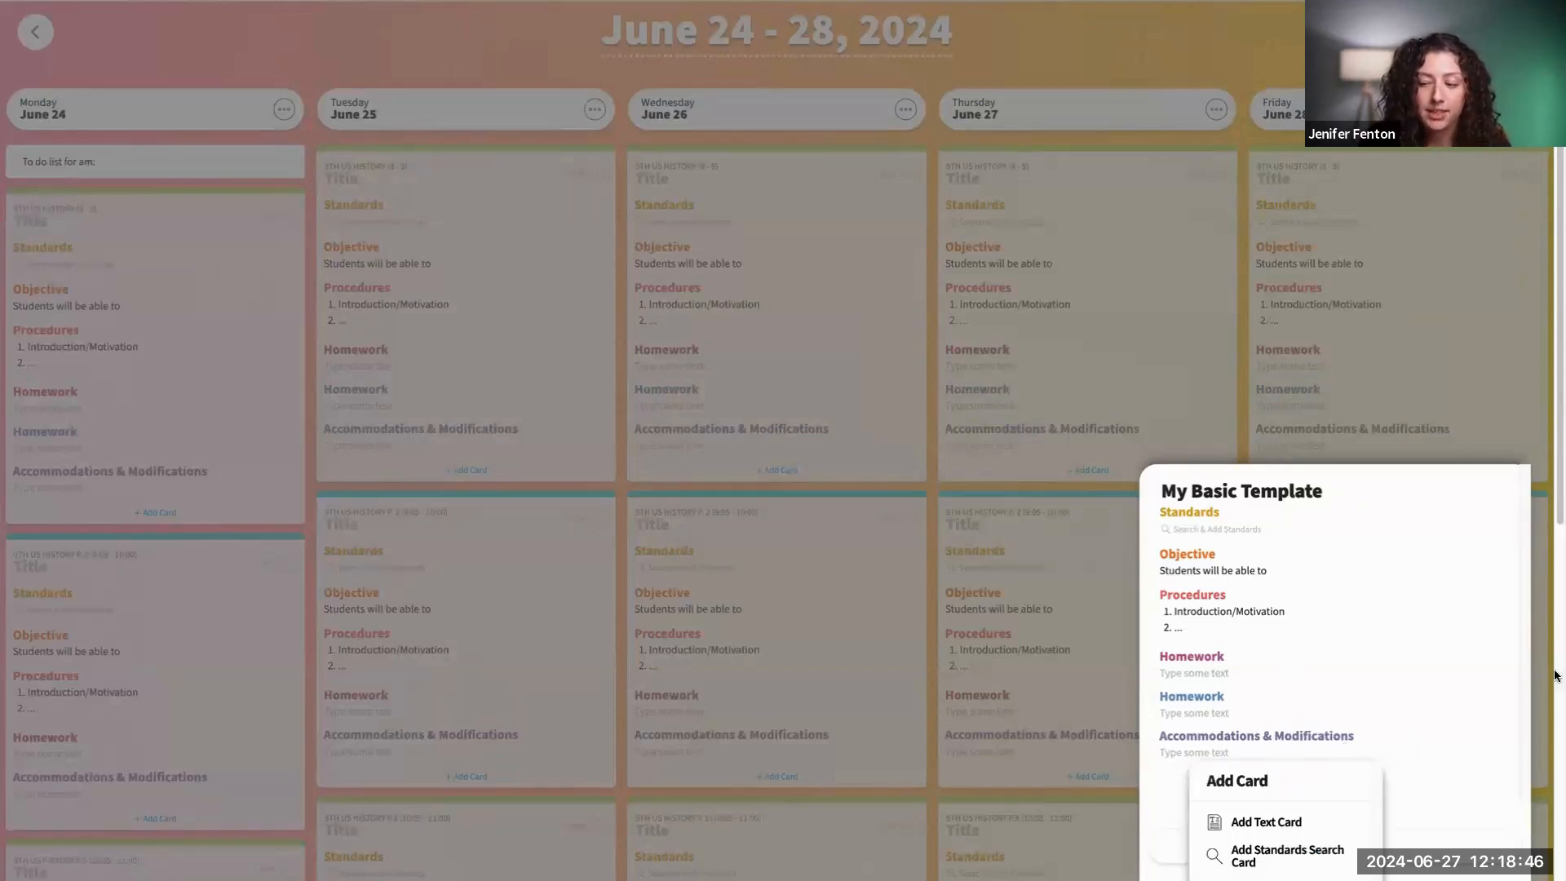
left_click(1431, 796)
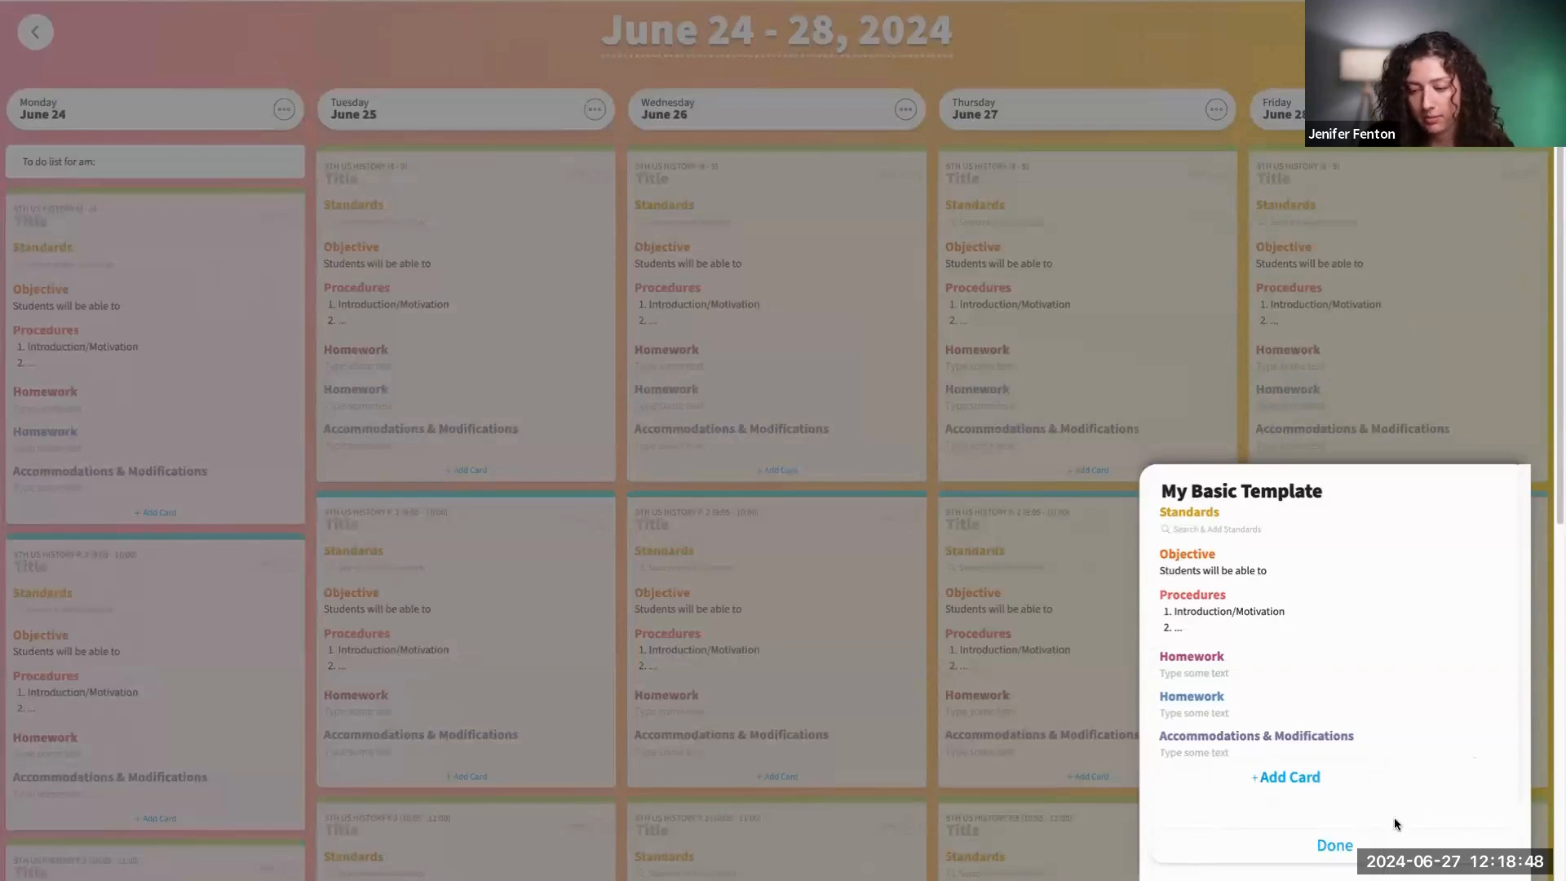
left_click(1335, 845)
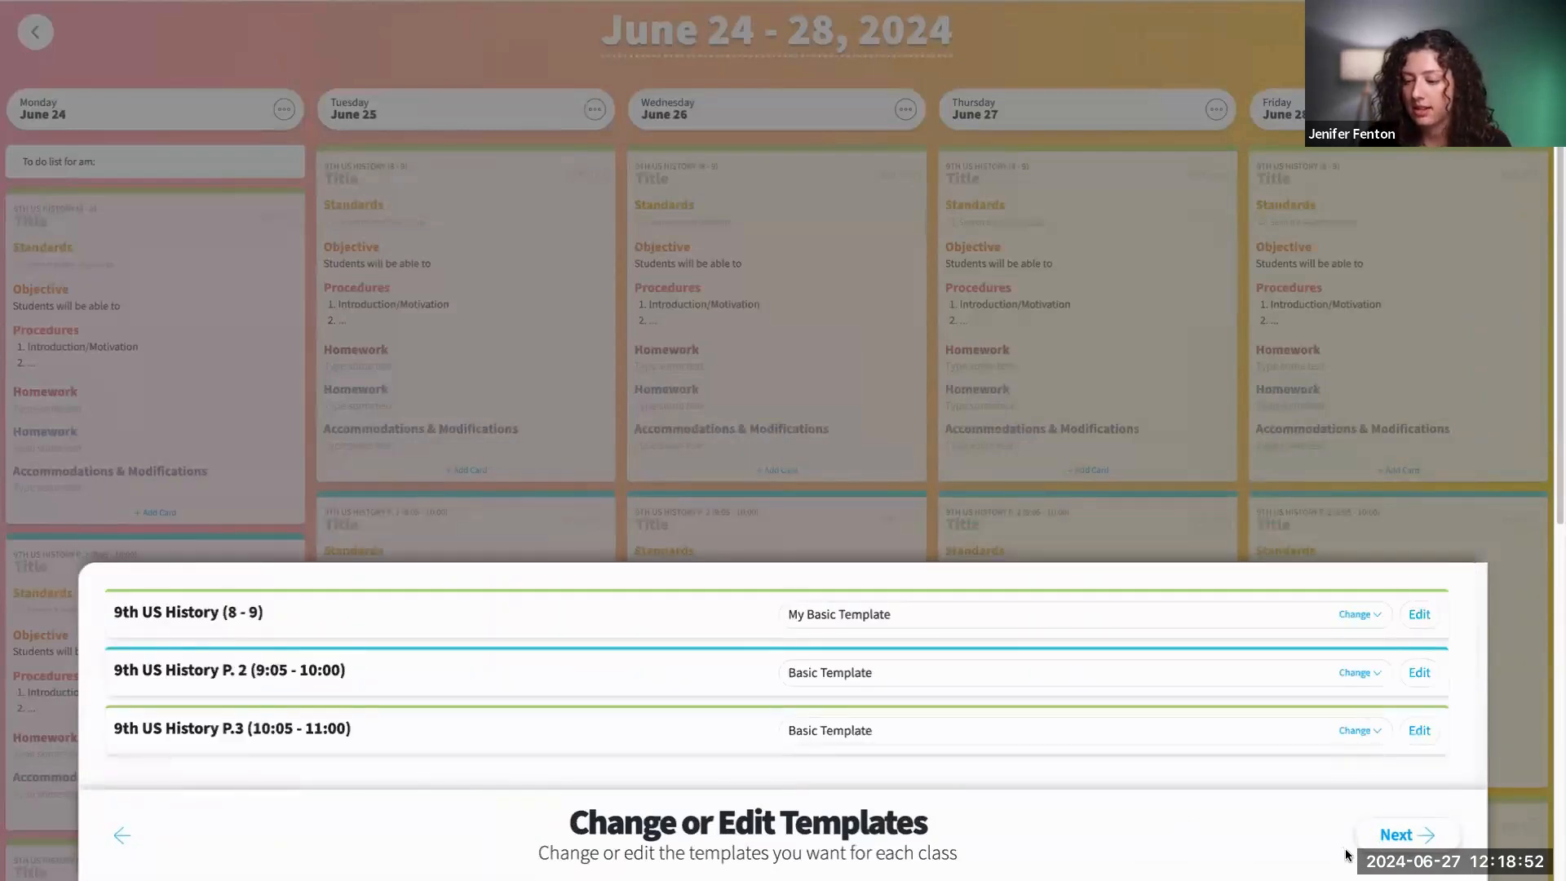
left_click(1385, 828)
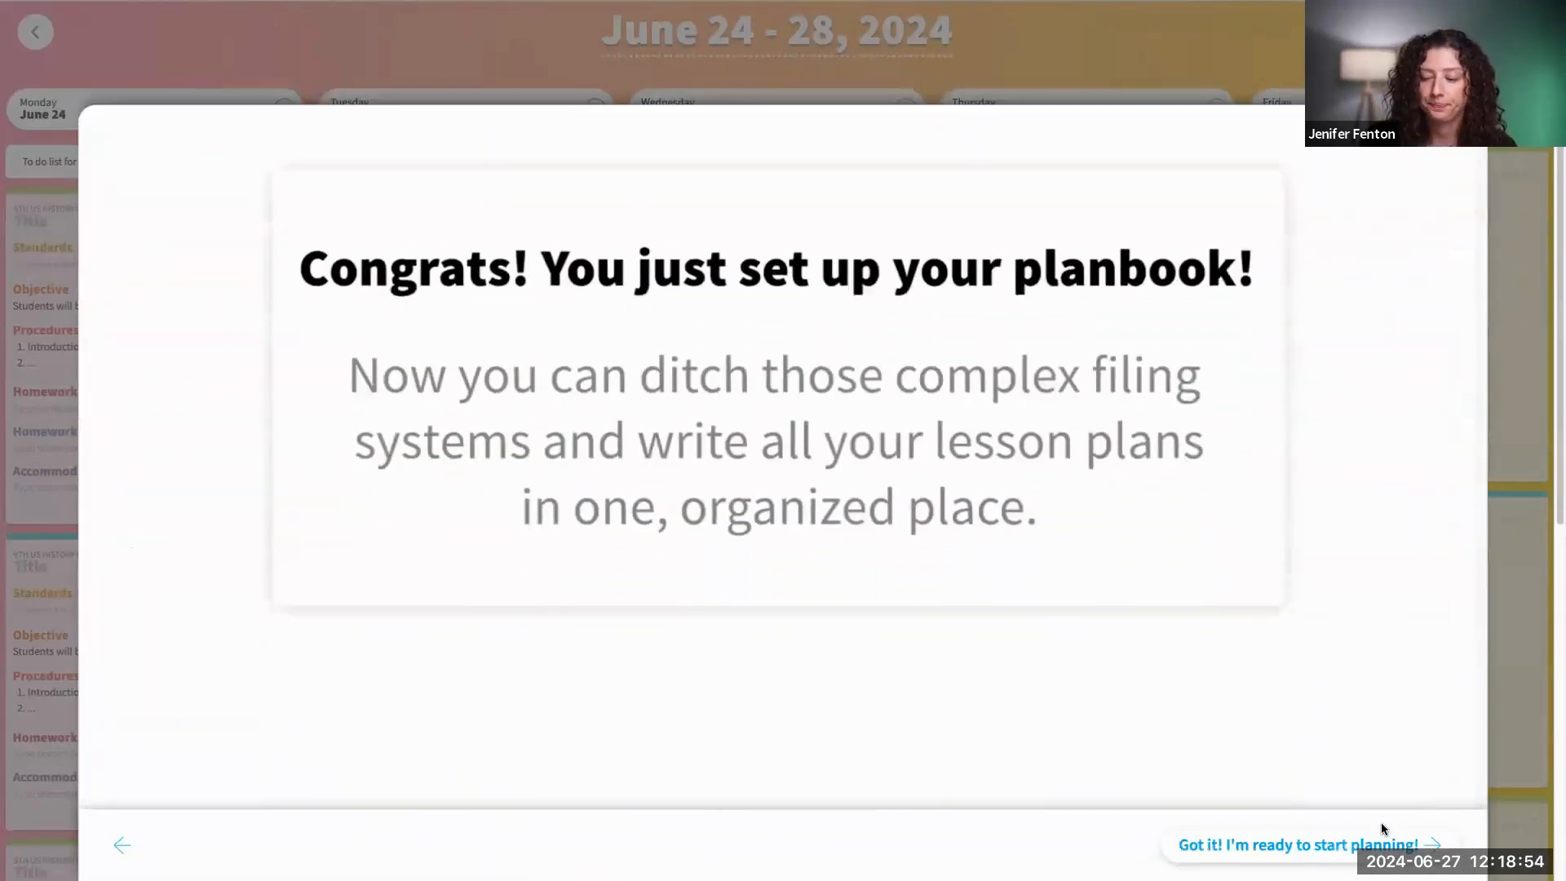
left_click(1375, 840)
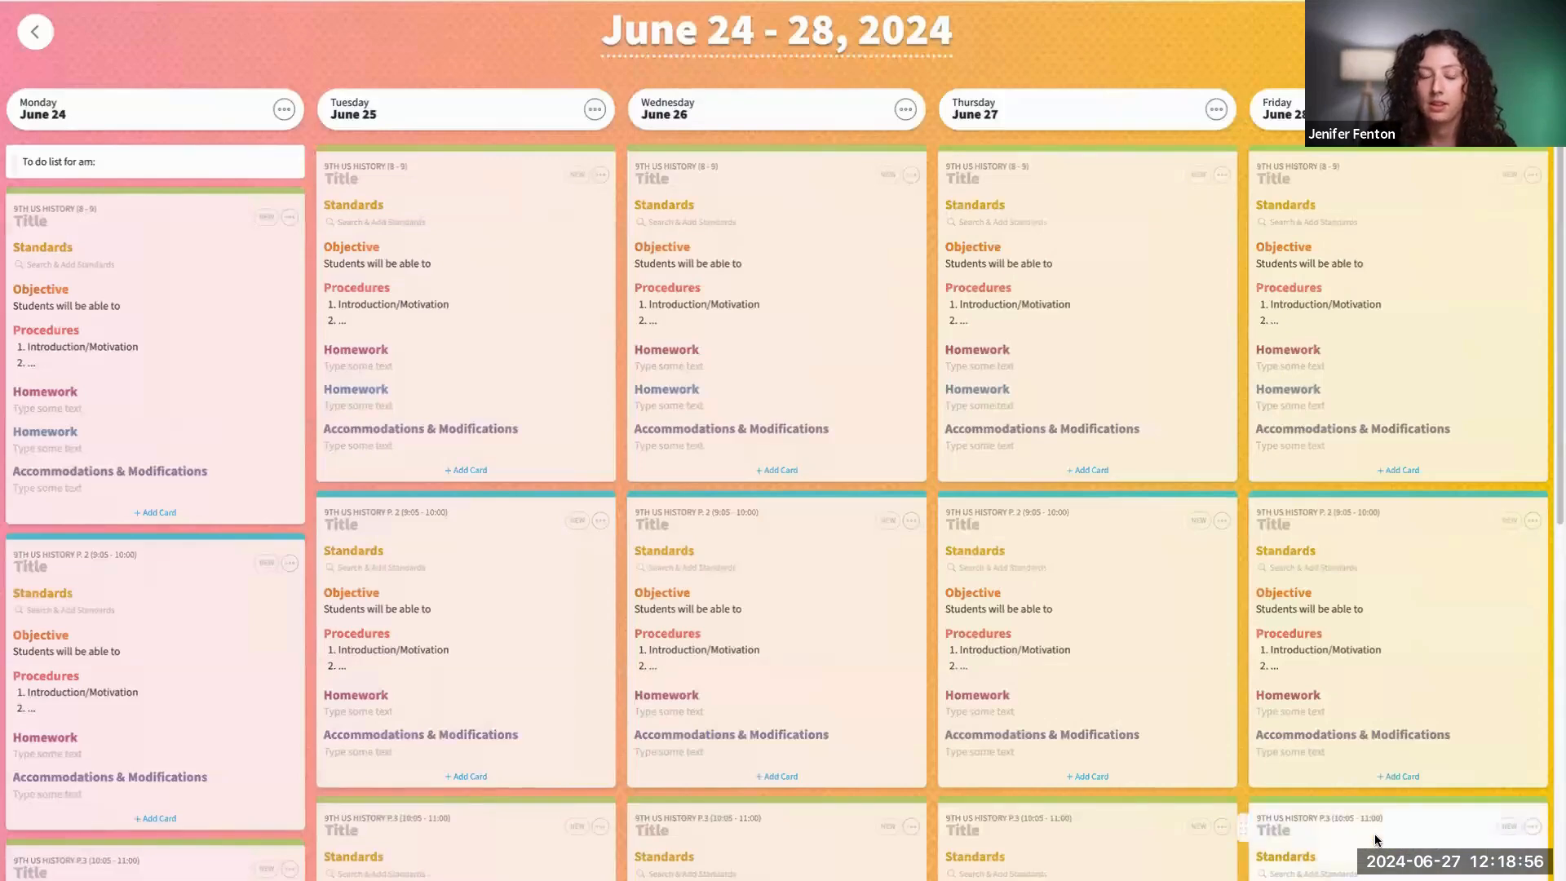
Step: Examine the Classes, Schedule and Templates sections of the planbook settings, and close them
scroll(1003, 507, "up", 2)
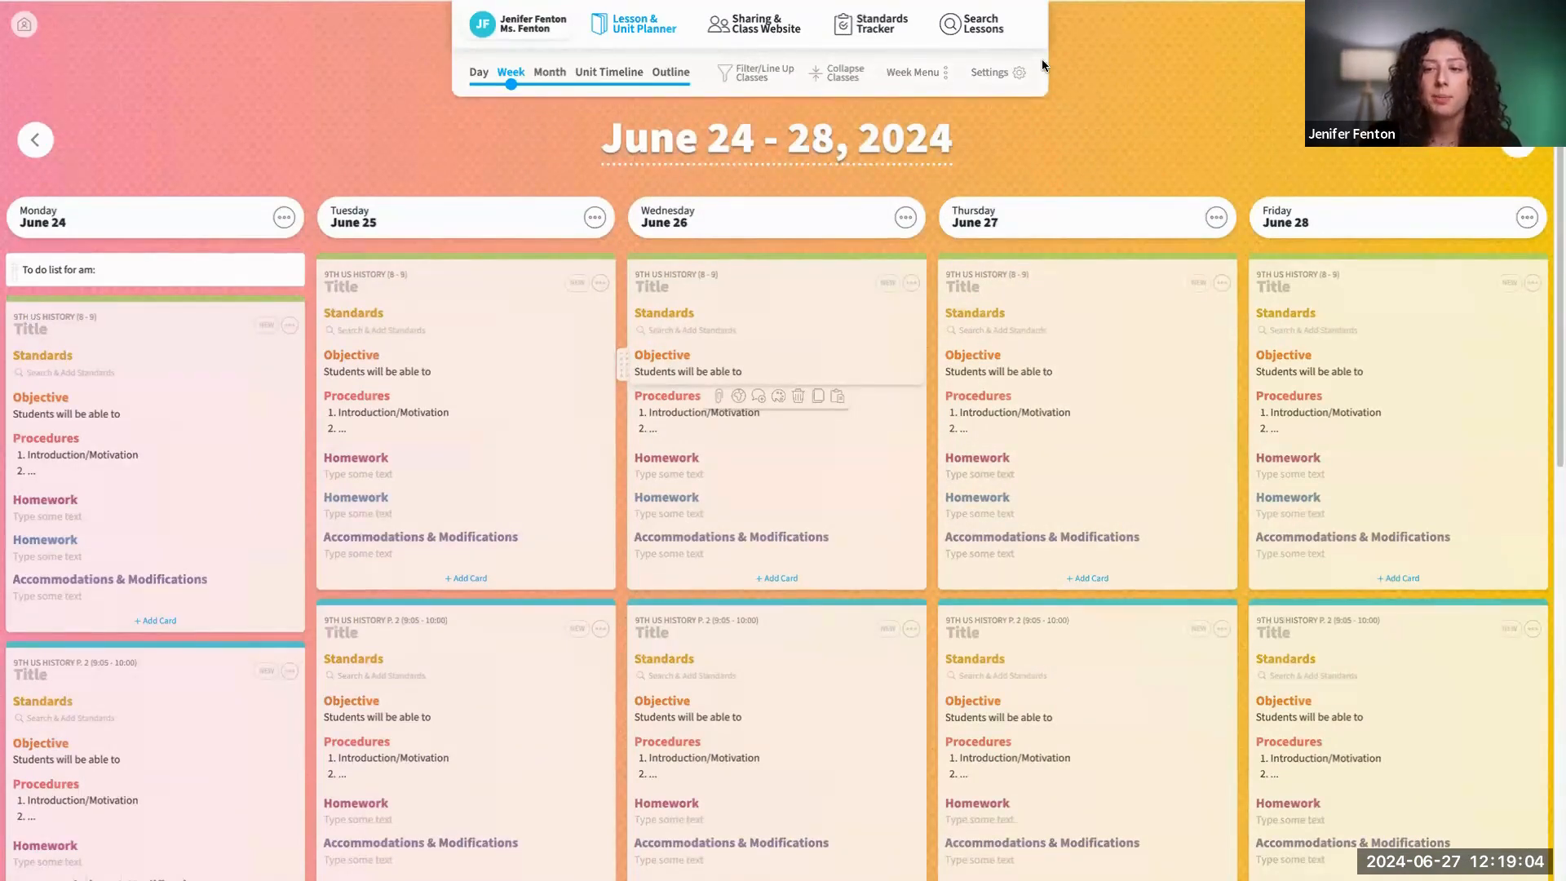
left_click(992, 78)
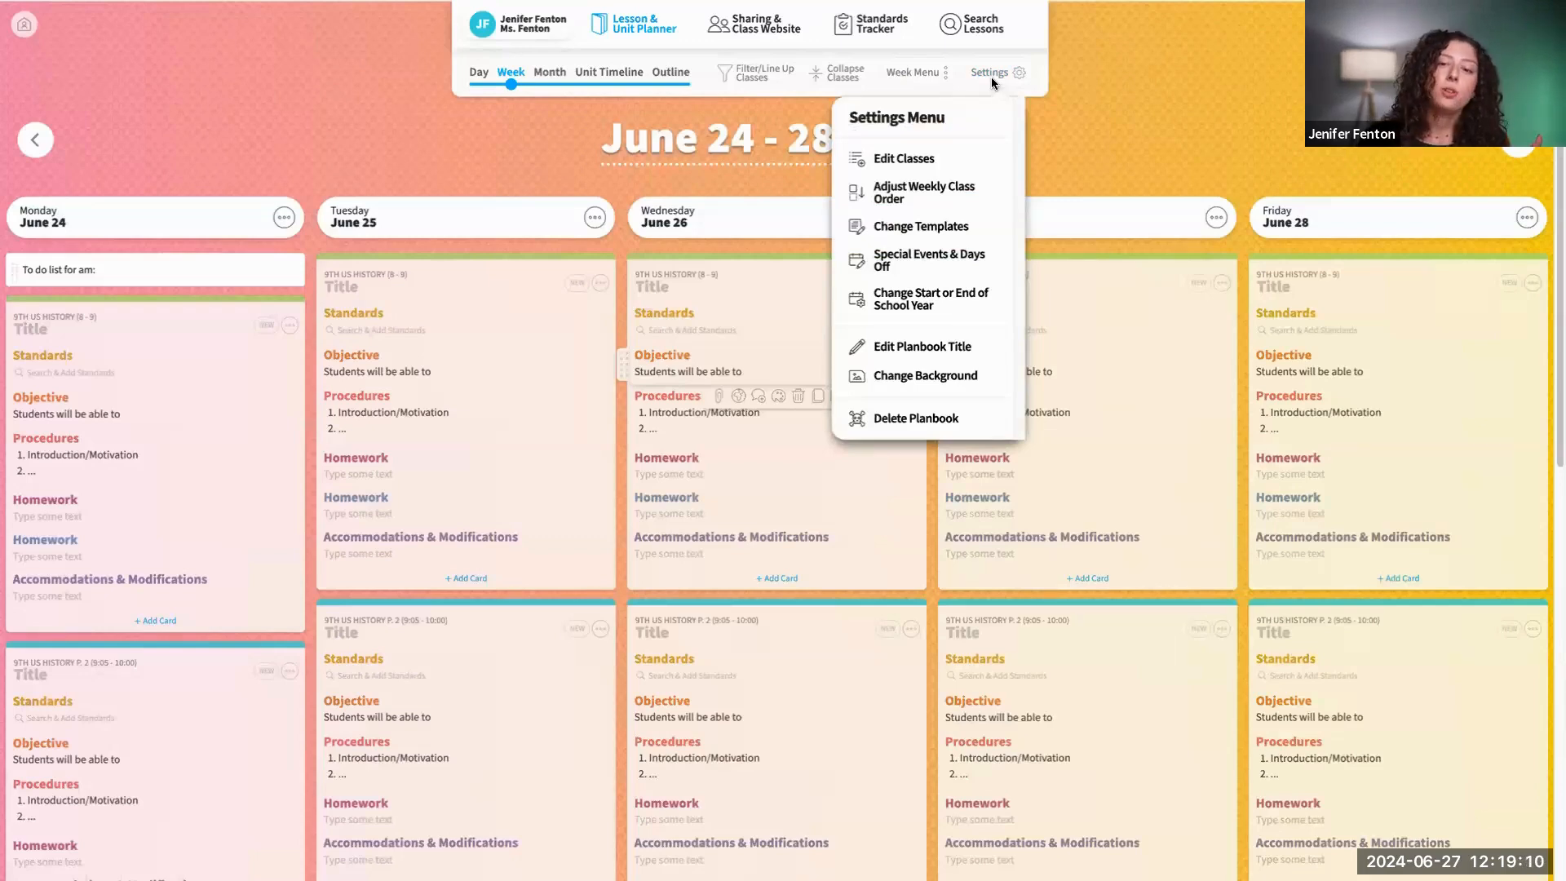
left_click(903, 161)
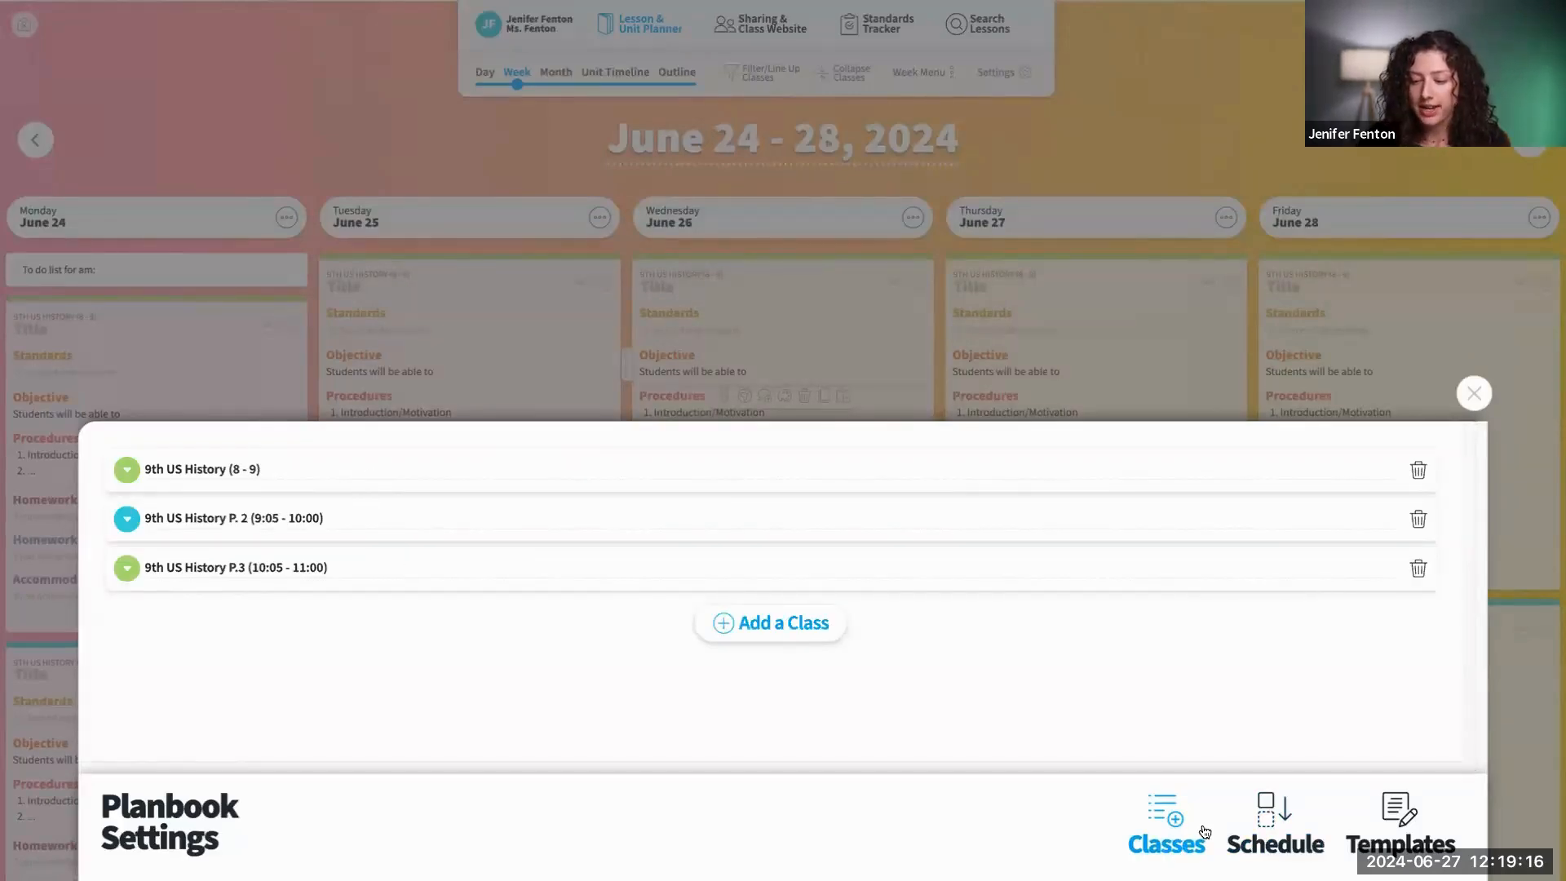
left_click(1292, 829)
left_click(1402, 831)
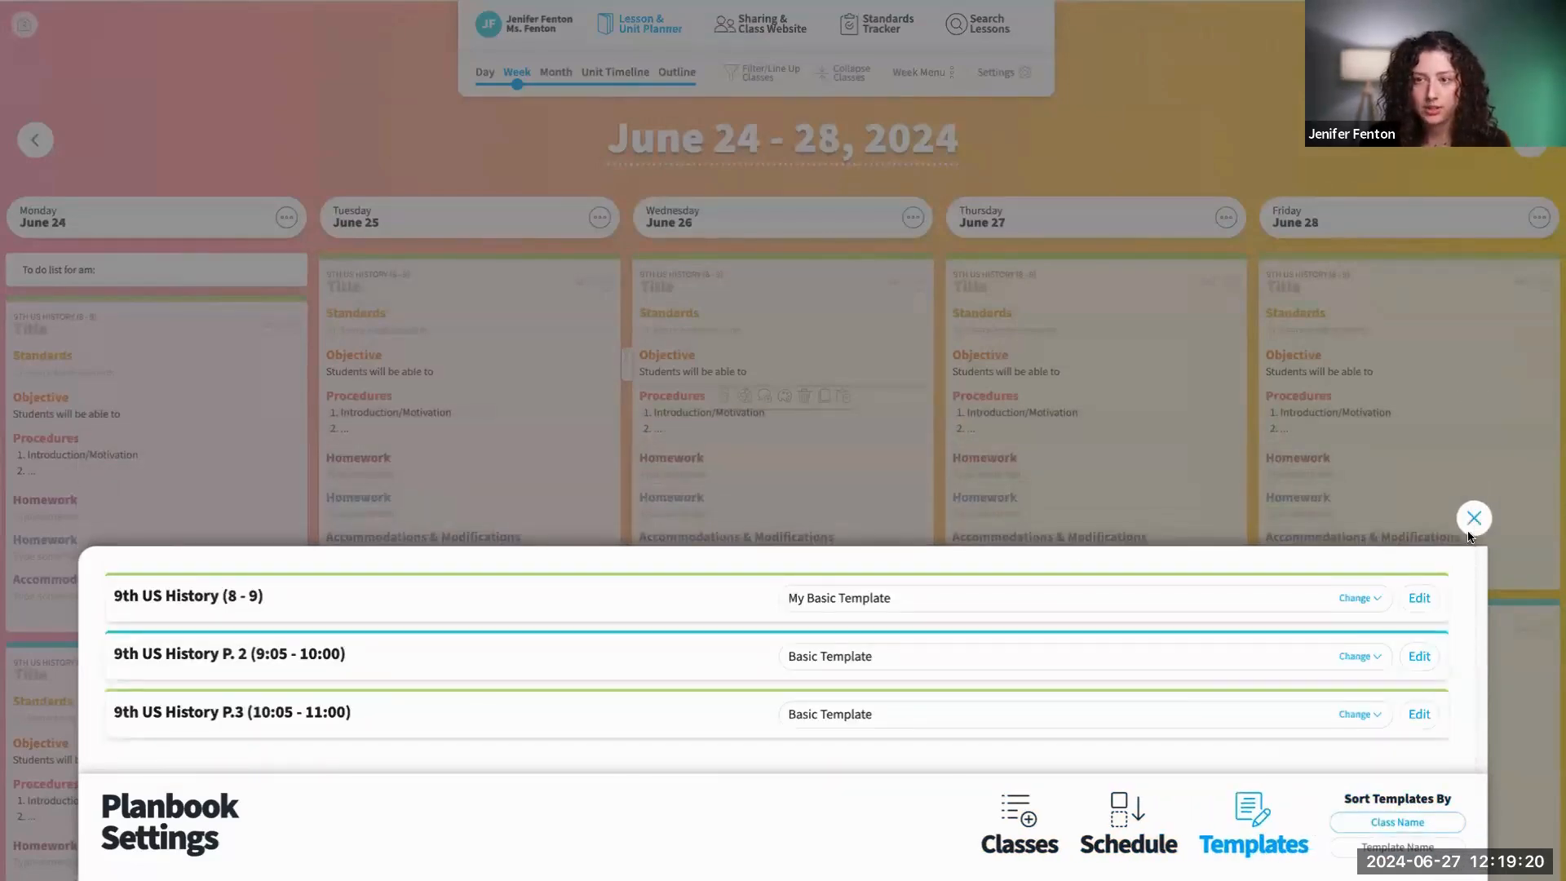
left_click(1474, 517)
Step: Try the palm-tree beach photo as the planbook background, and replace it with the orange-to-yellow gradient
left_click(992, 78)
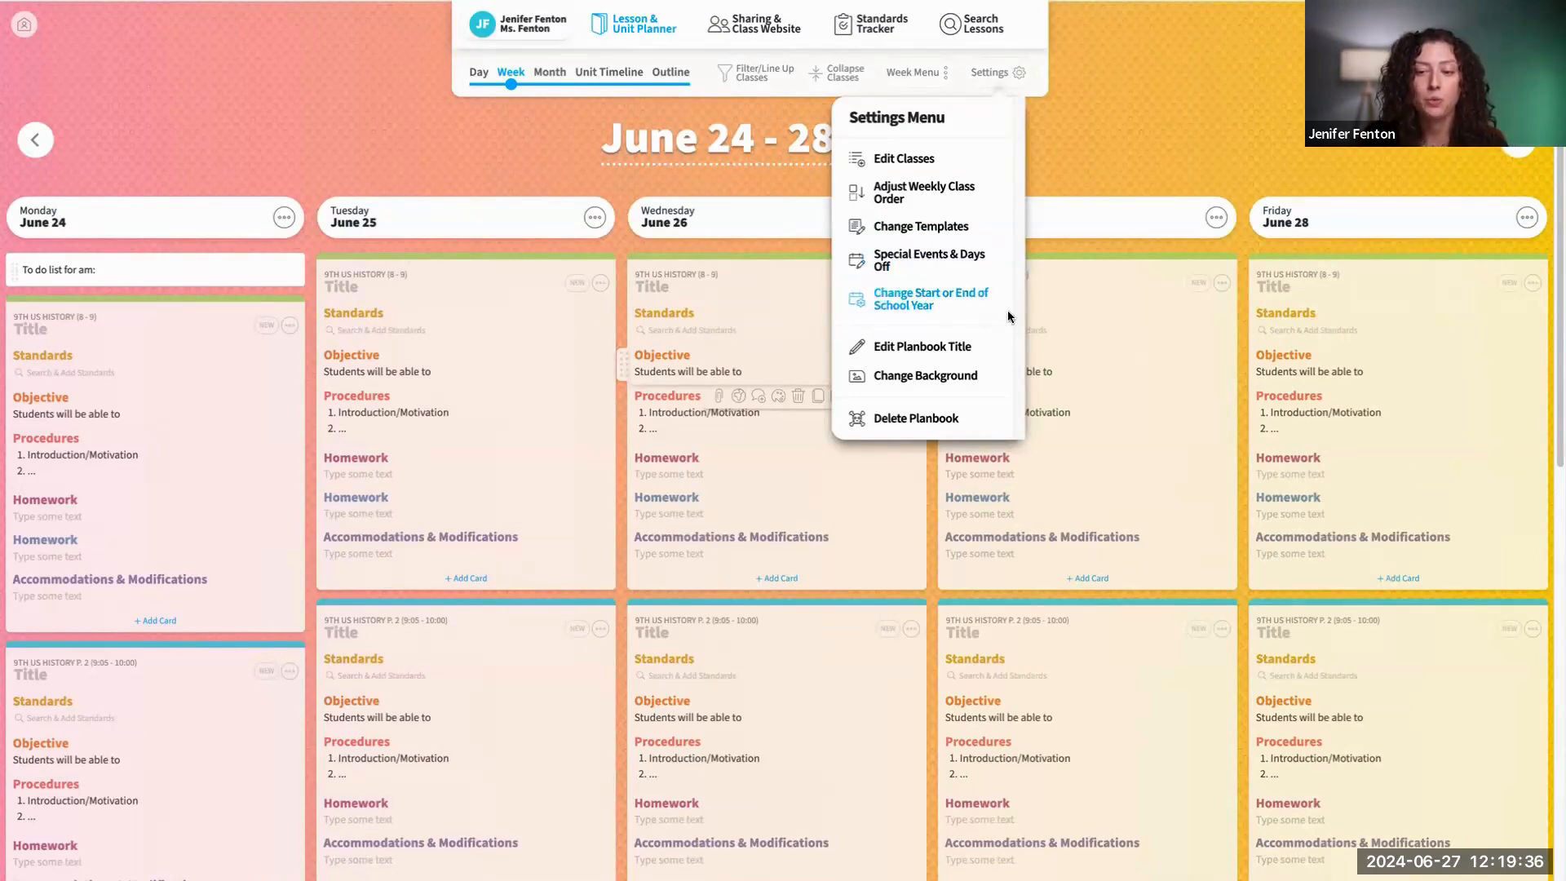
left_click(930, 375)
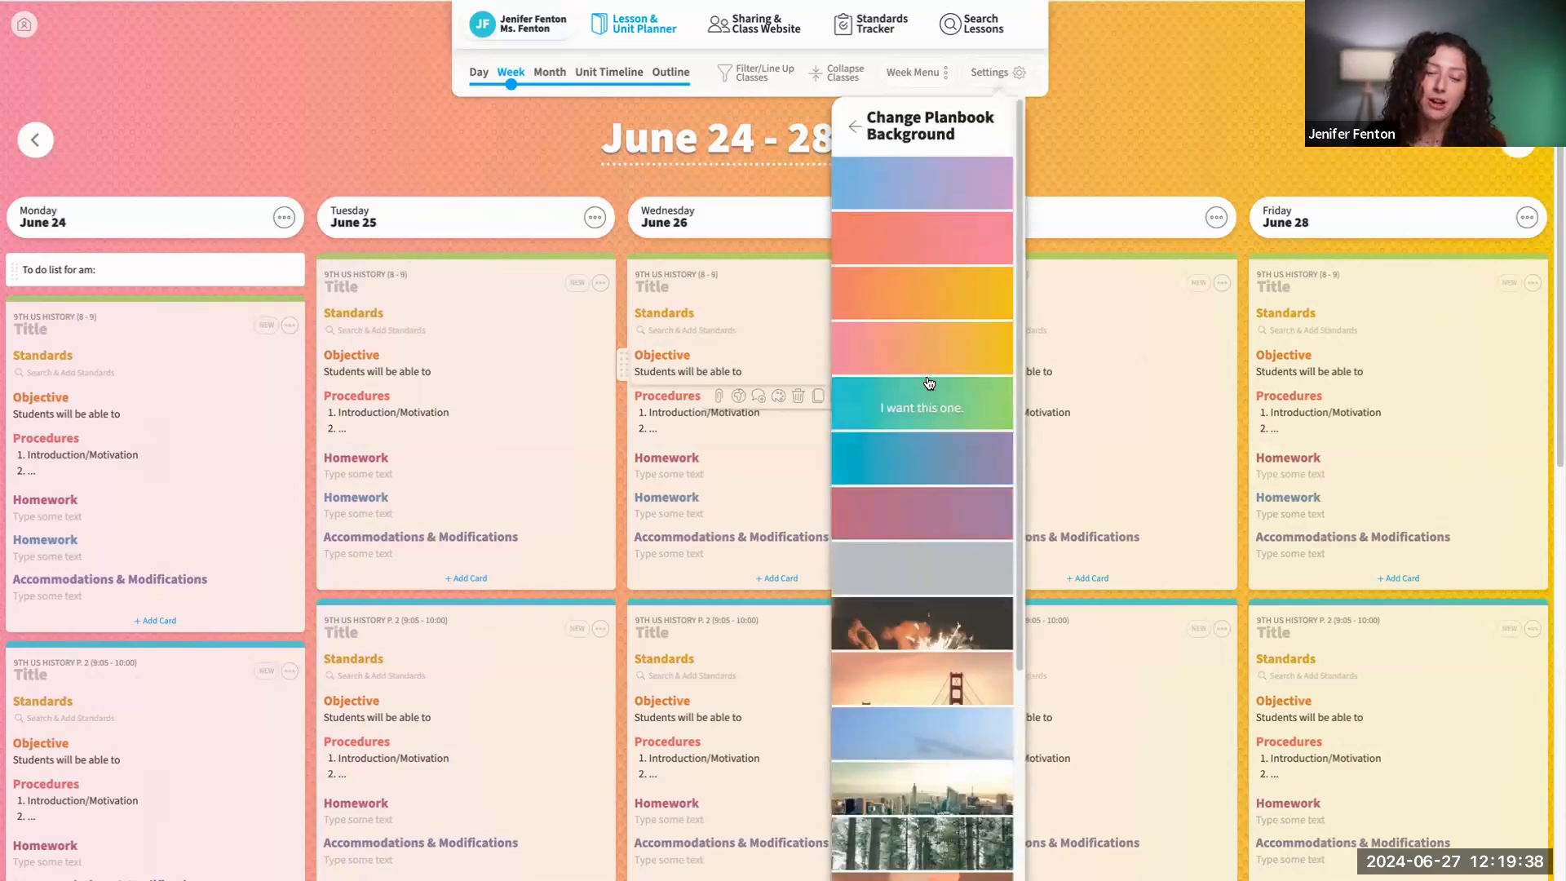
scroll(904, 274, "down", 3)
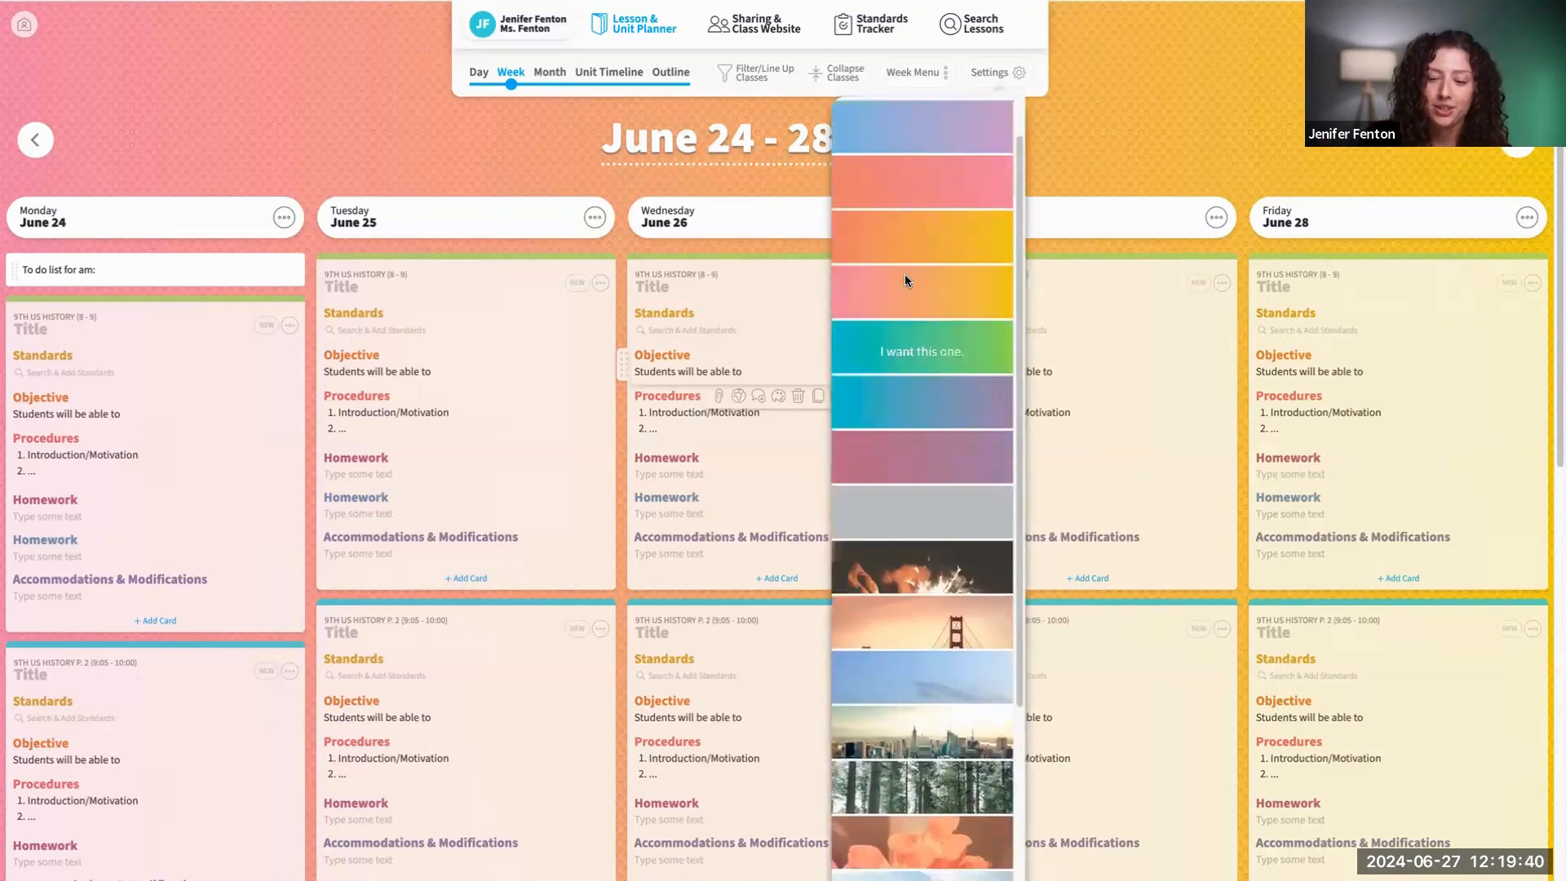
scroll(897, 245, "up", 2)
scroll(972, 405, "down", 10)
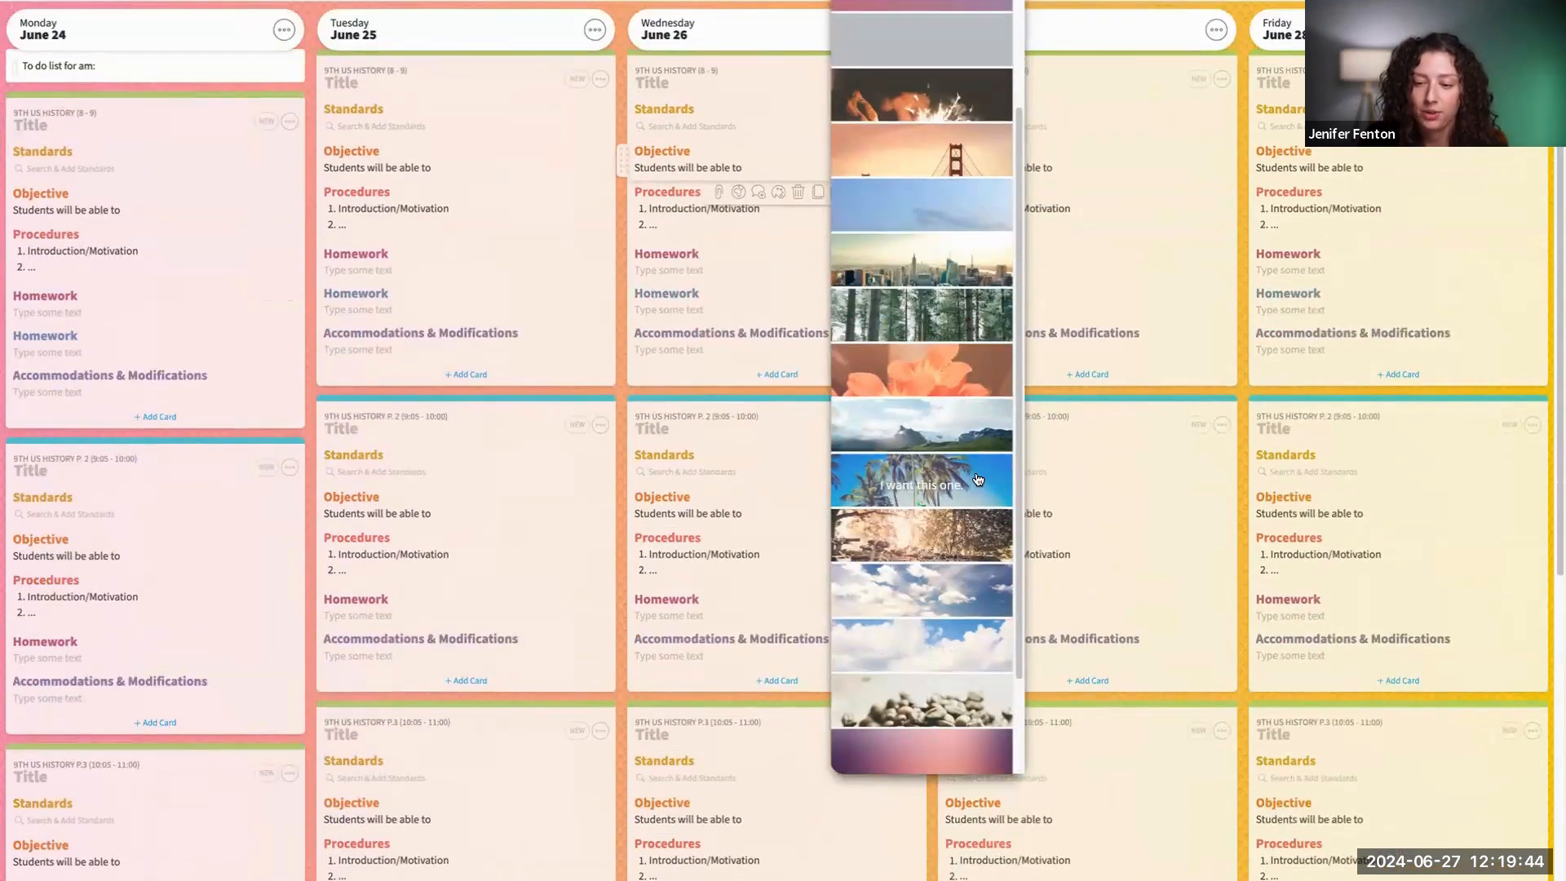
left_click(976, 487)
scroll(962, 215, "up", 12)
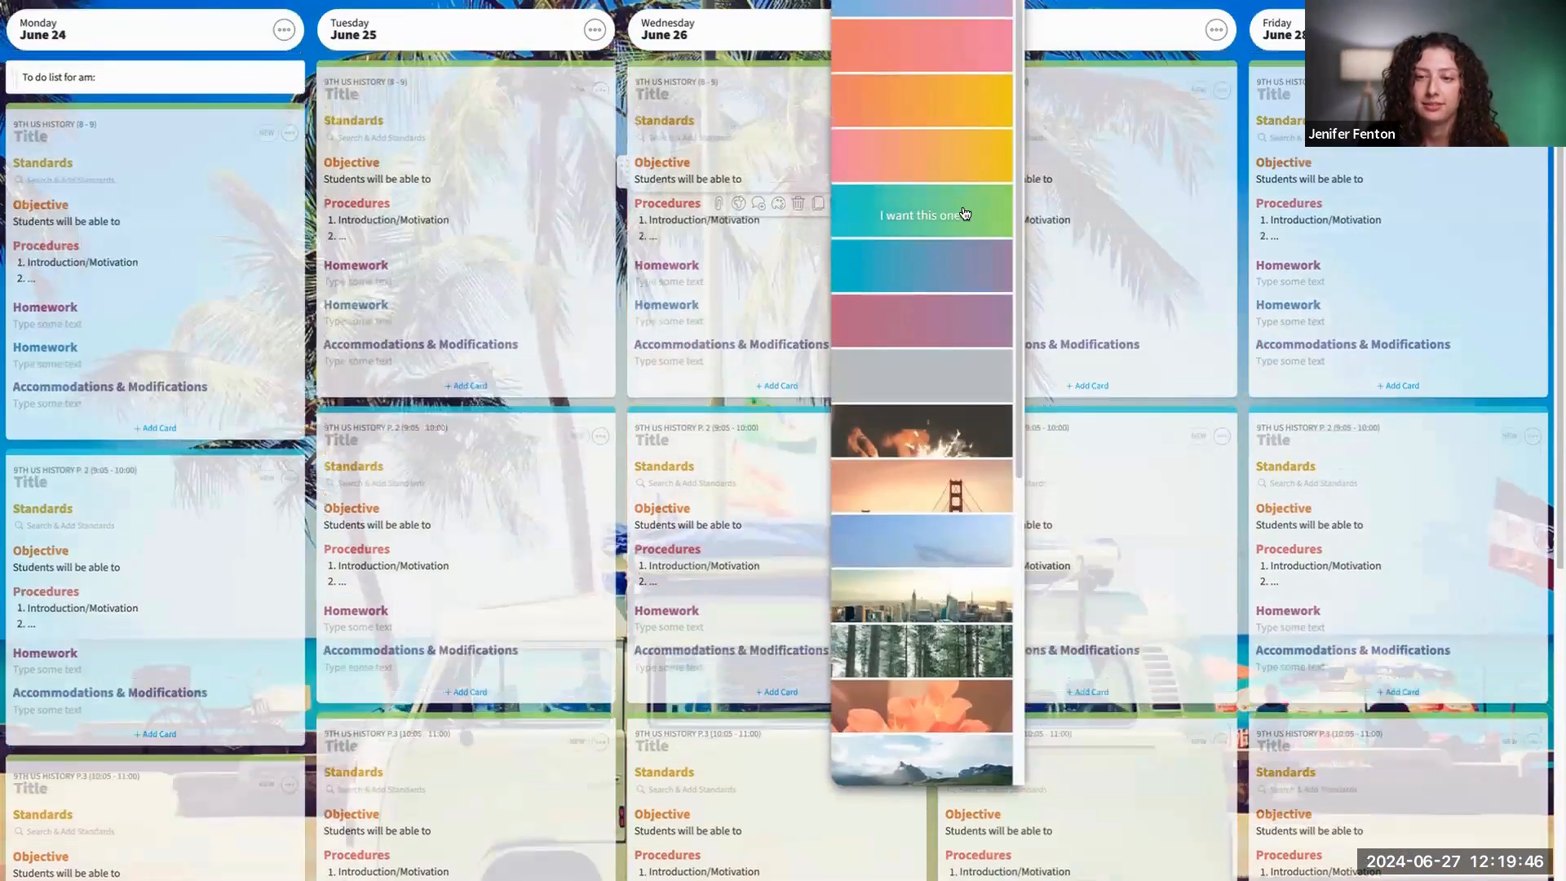
scroll(1075, 168, "up", 1)
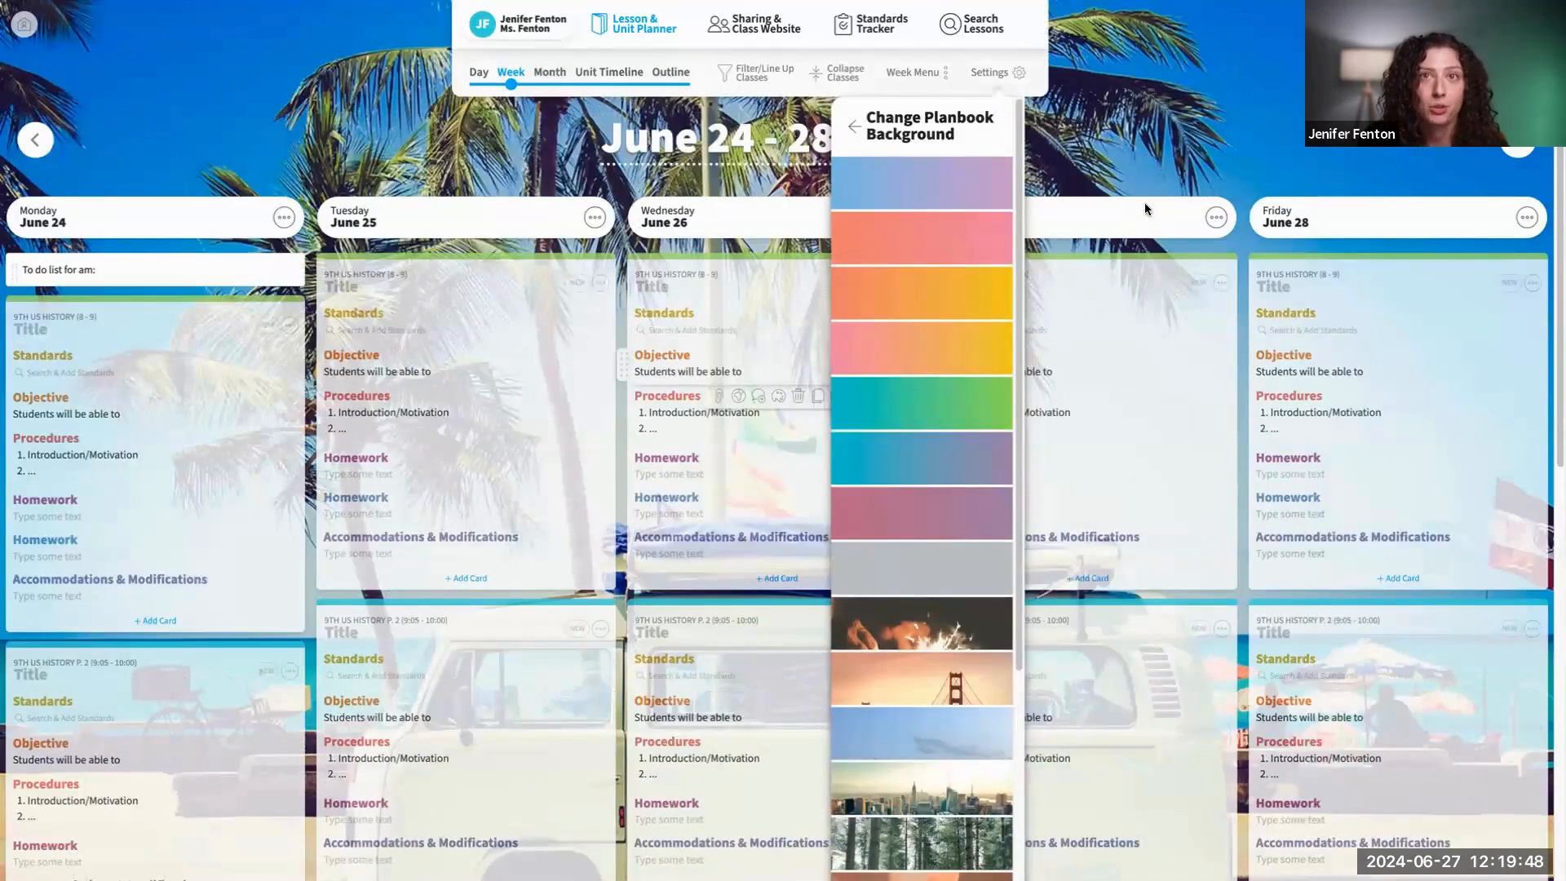
left_click(905, 295)
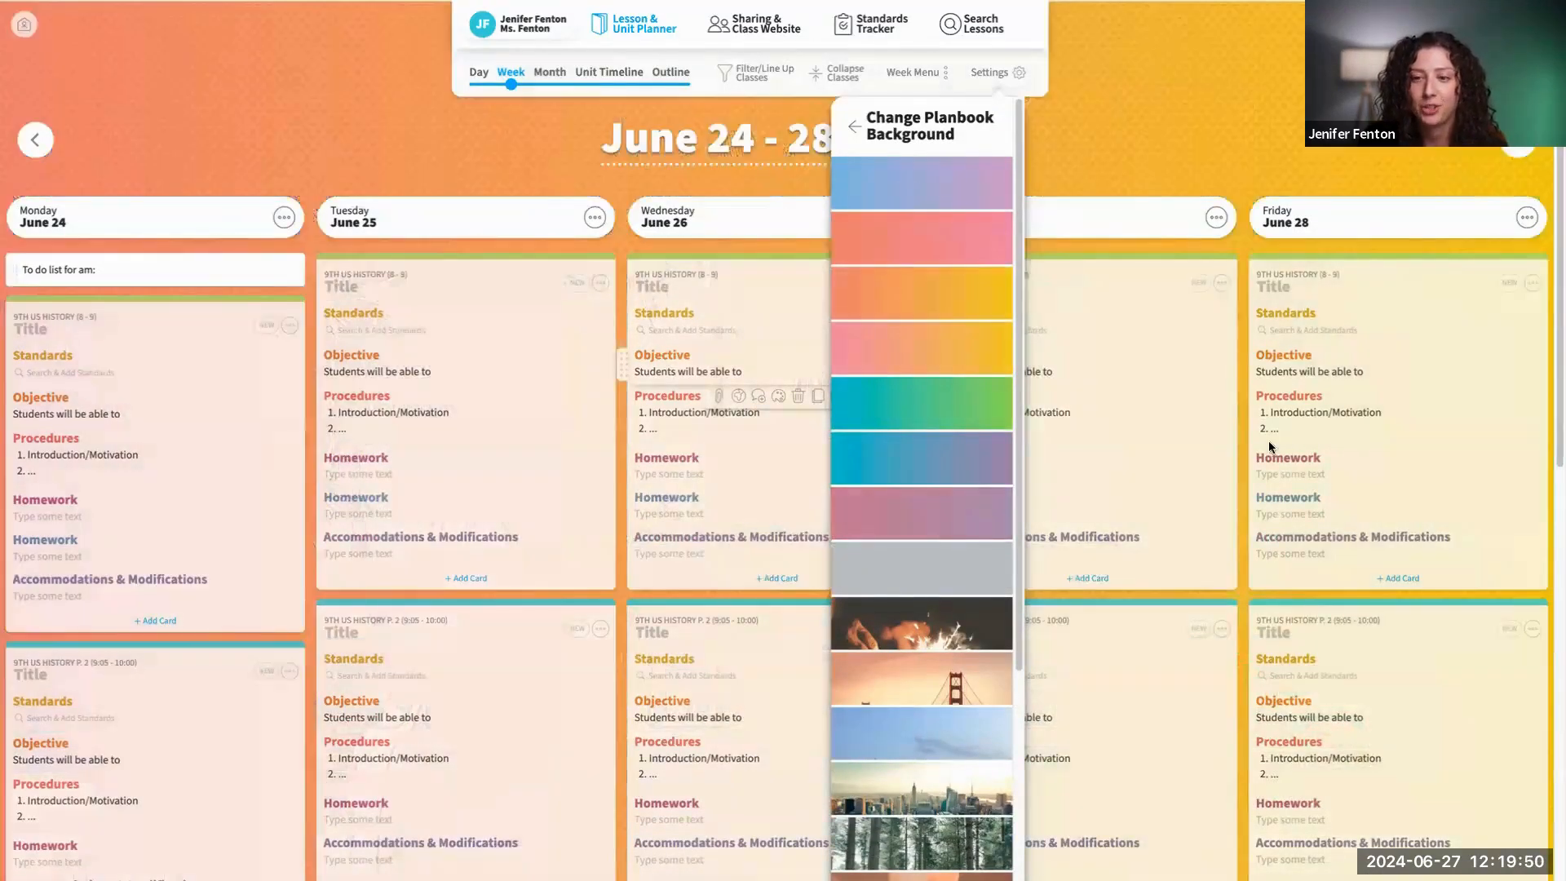
left_click(1213, 57)
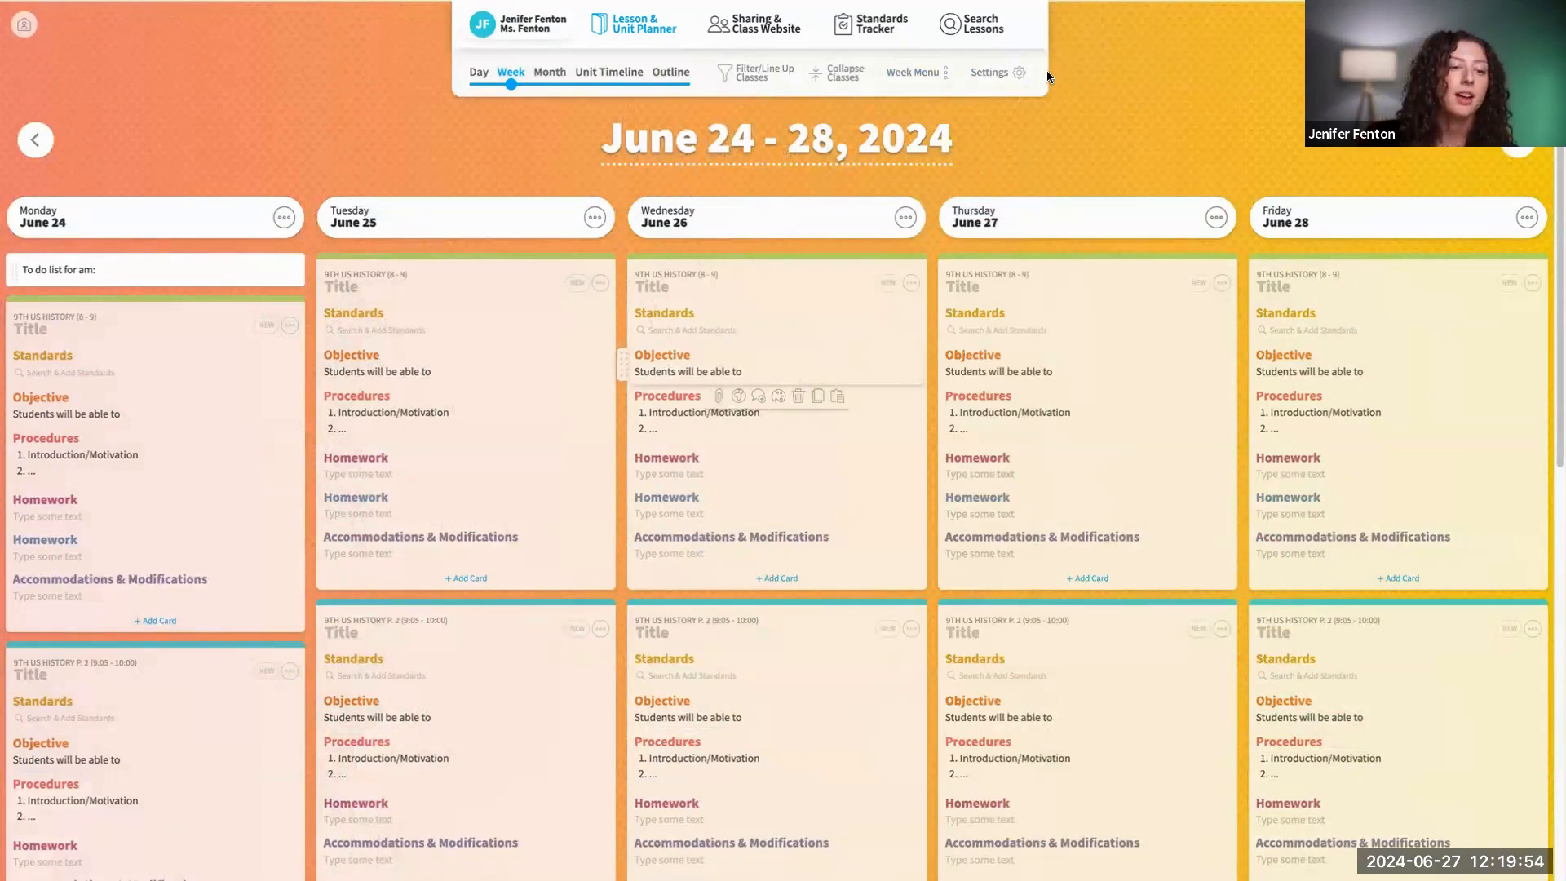
Step: Examine the options available for Monday June 24 and for that day's 9th US History (8 - 9) lesson
left_click(284, 218)
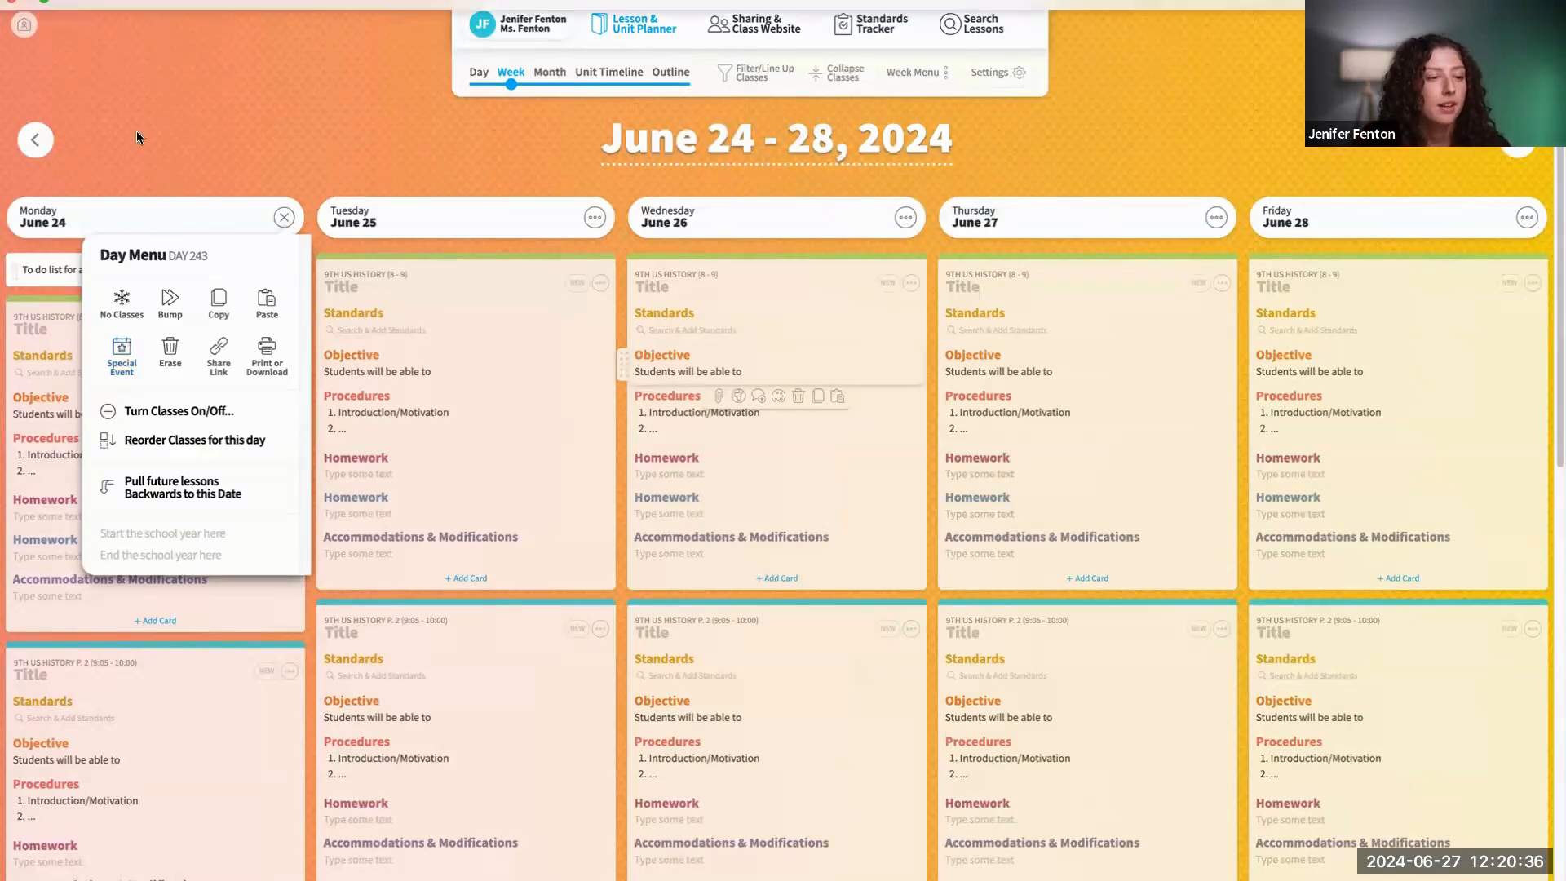
left_click(308, 140)
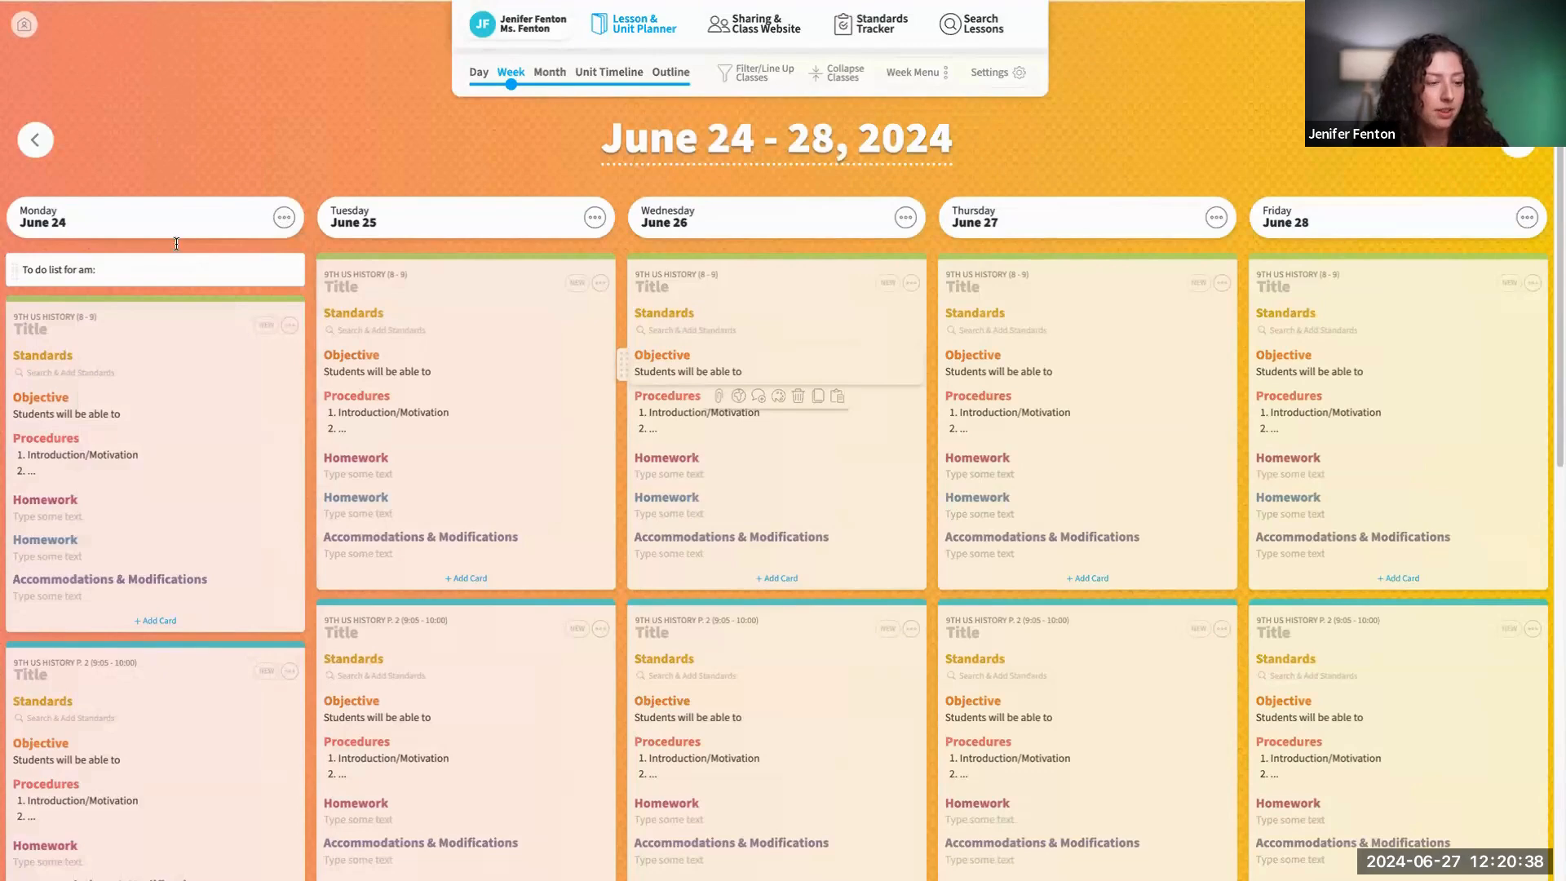
left_click(289, 329)
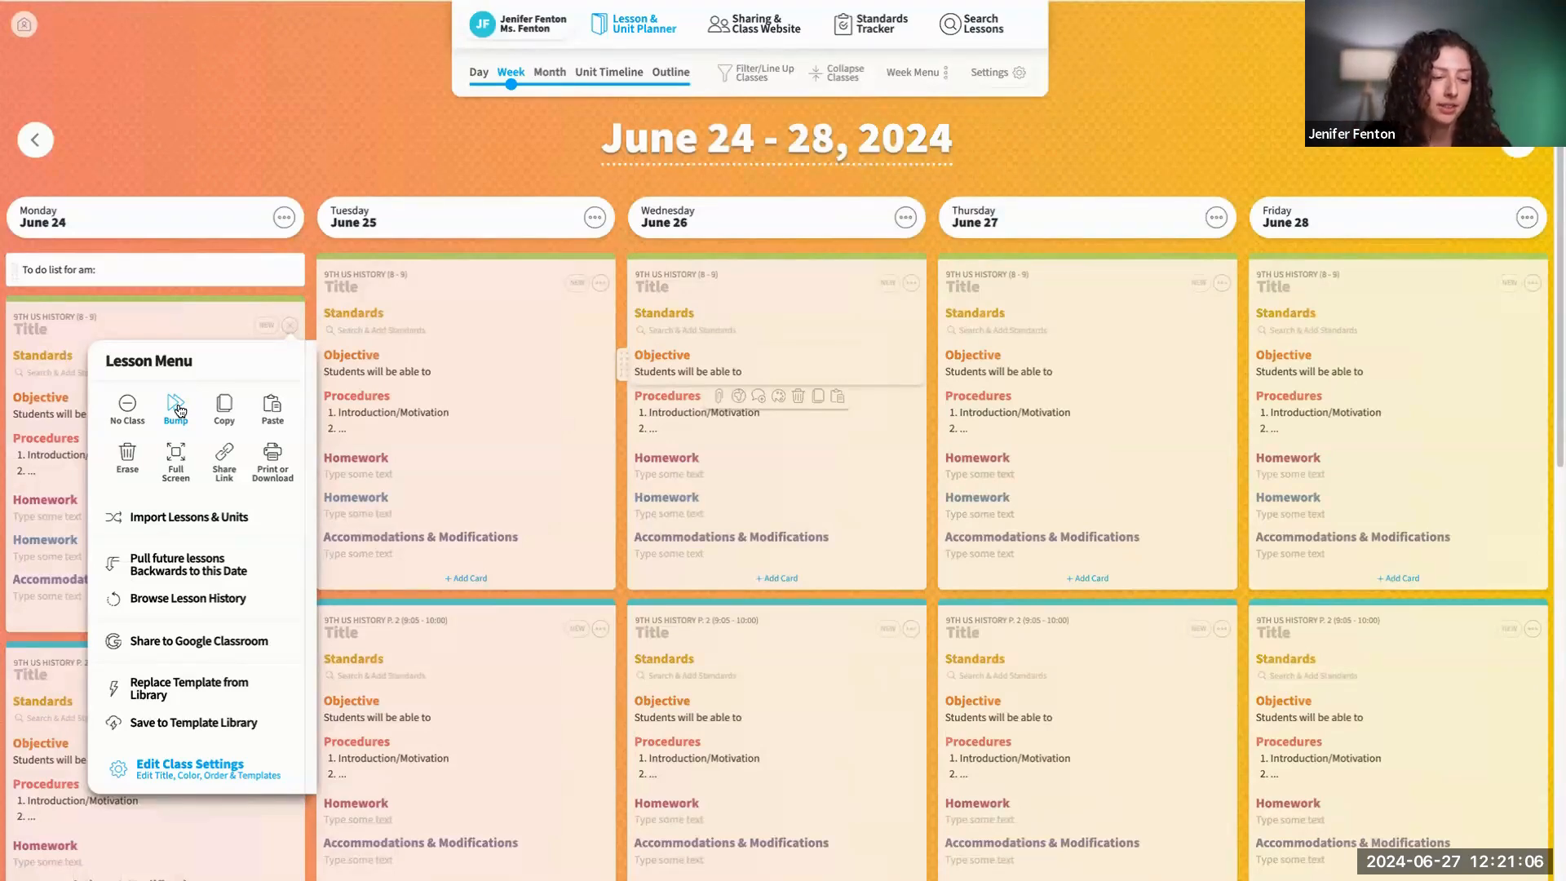
left_click(369, 152)
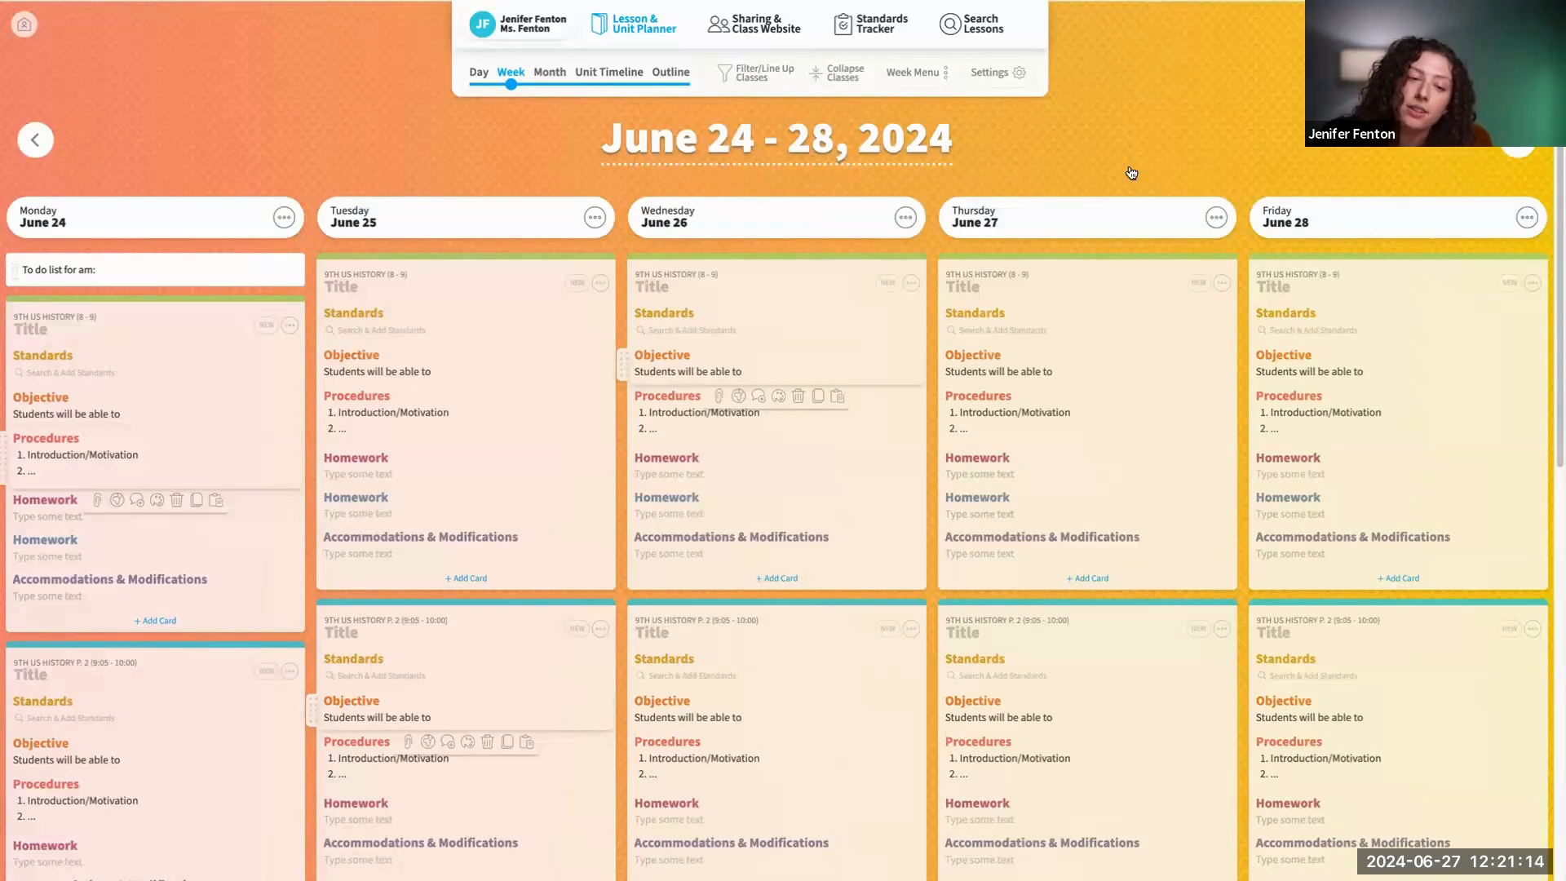
Step: For Tuesday's 9th US History (8 - 9) lesson, bring up the Iowa Social Studies (2017-) standards for Grades 9, 10, 11, 12
left_click(378, 331)
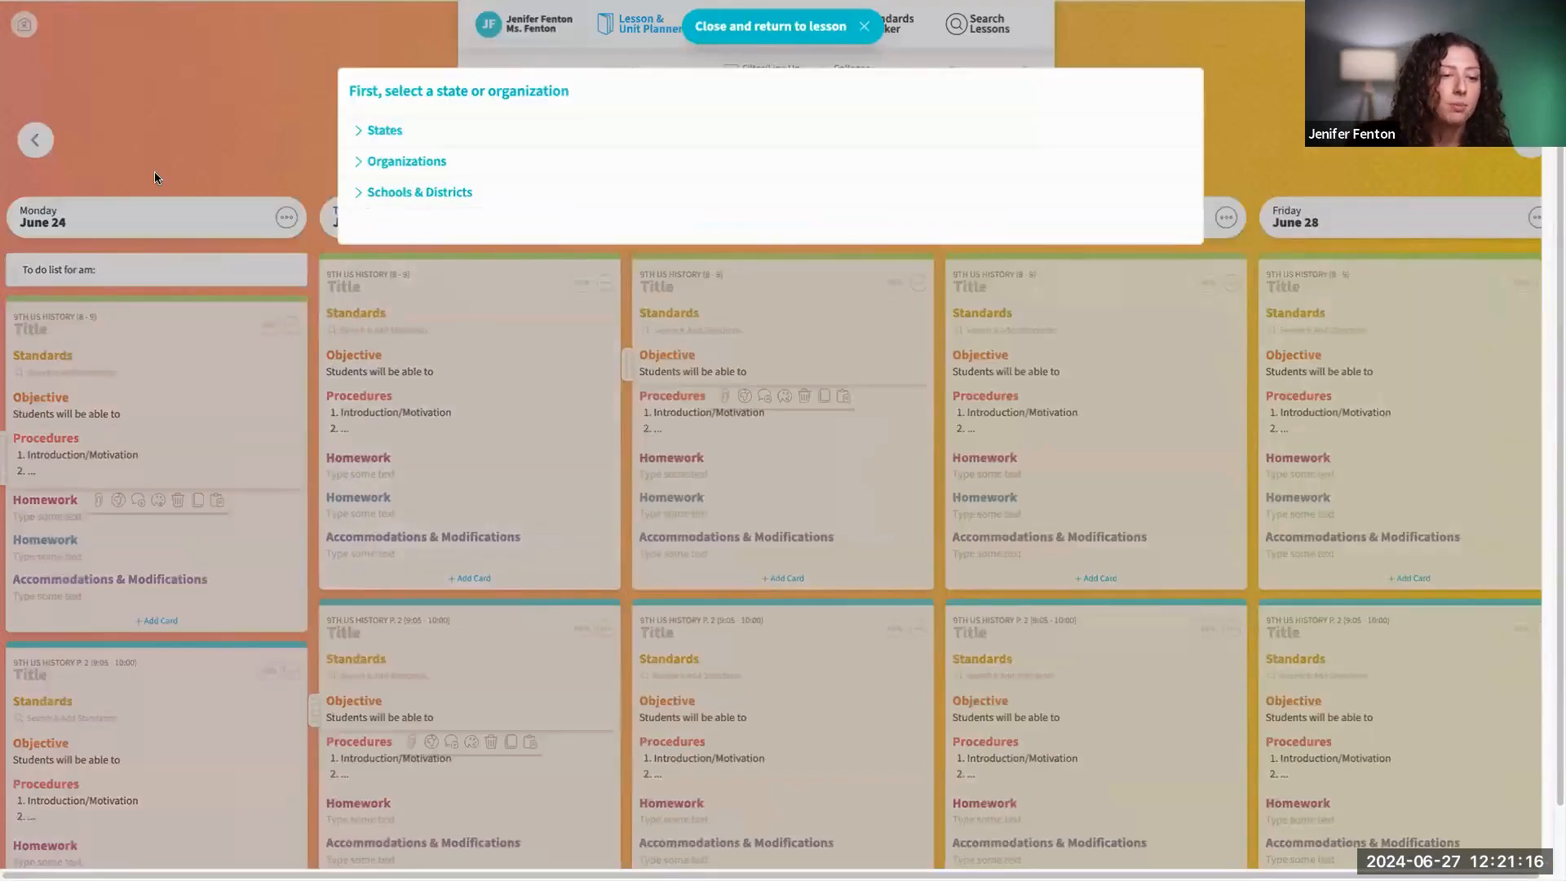
left_click(777, 36)
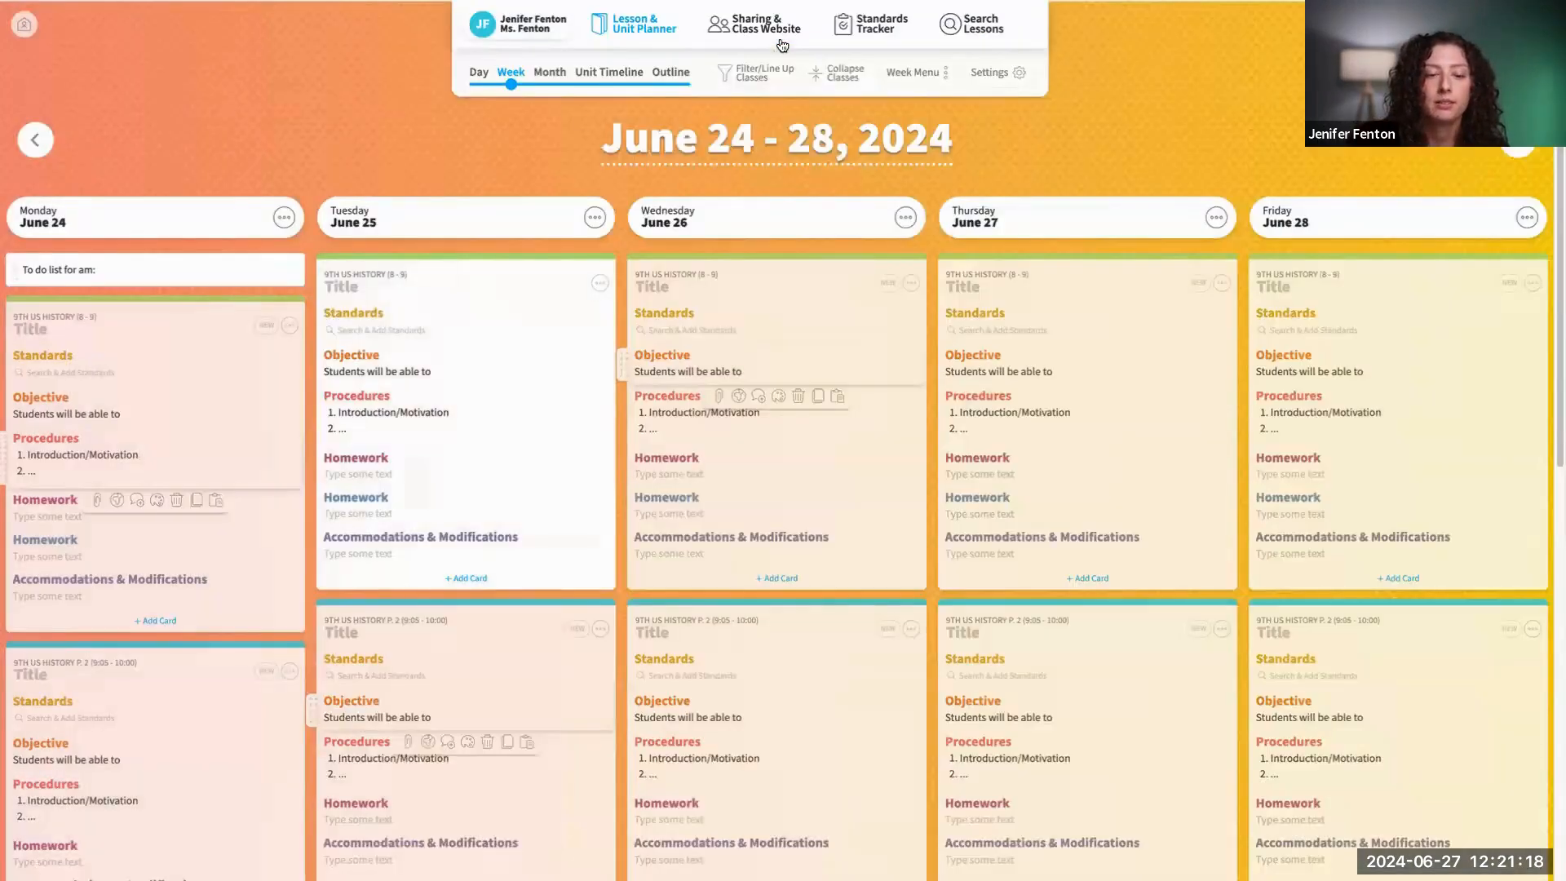
left_click(414, 336)
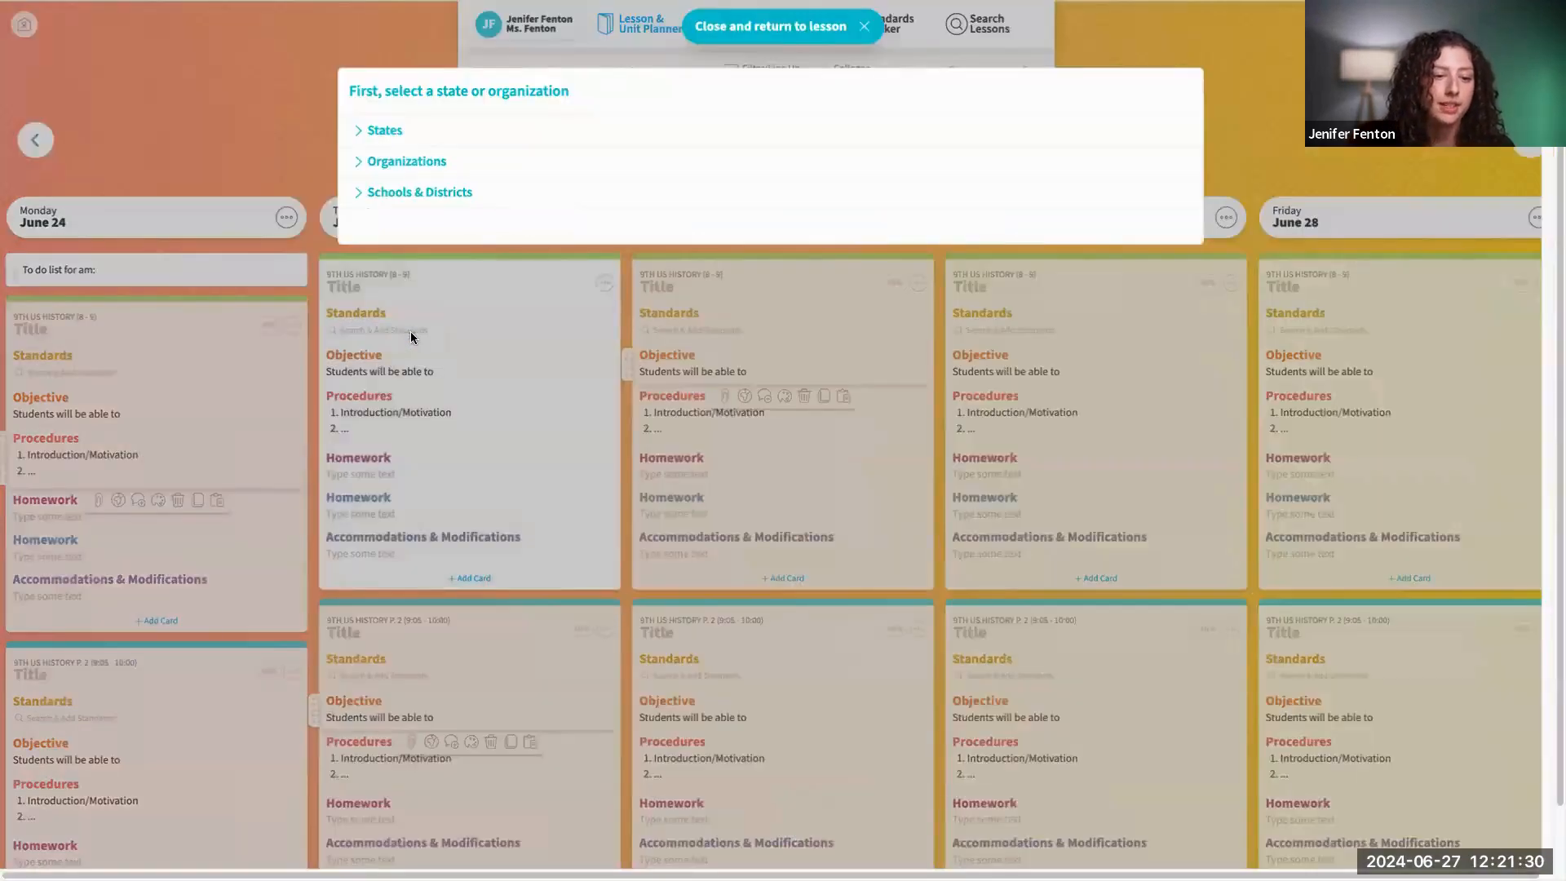
left_click(379, 135)
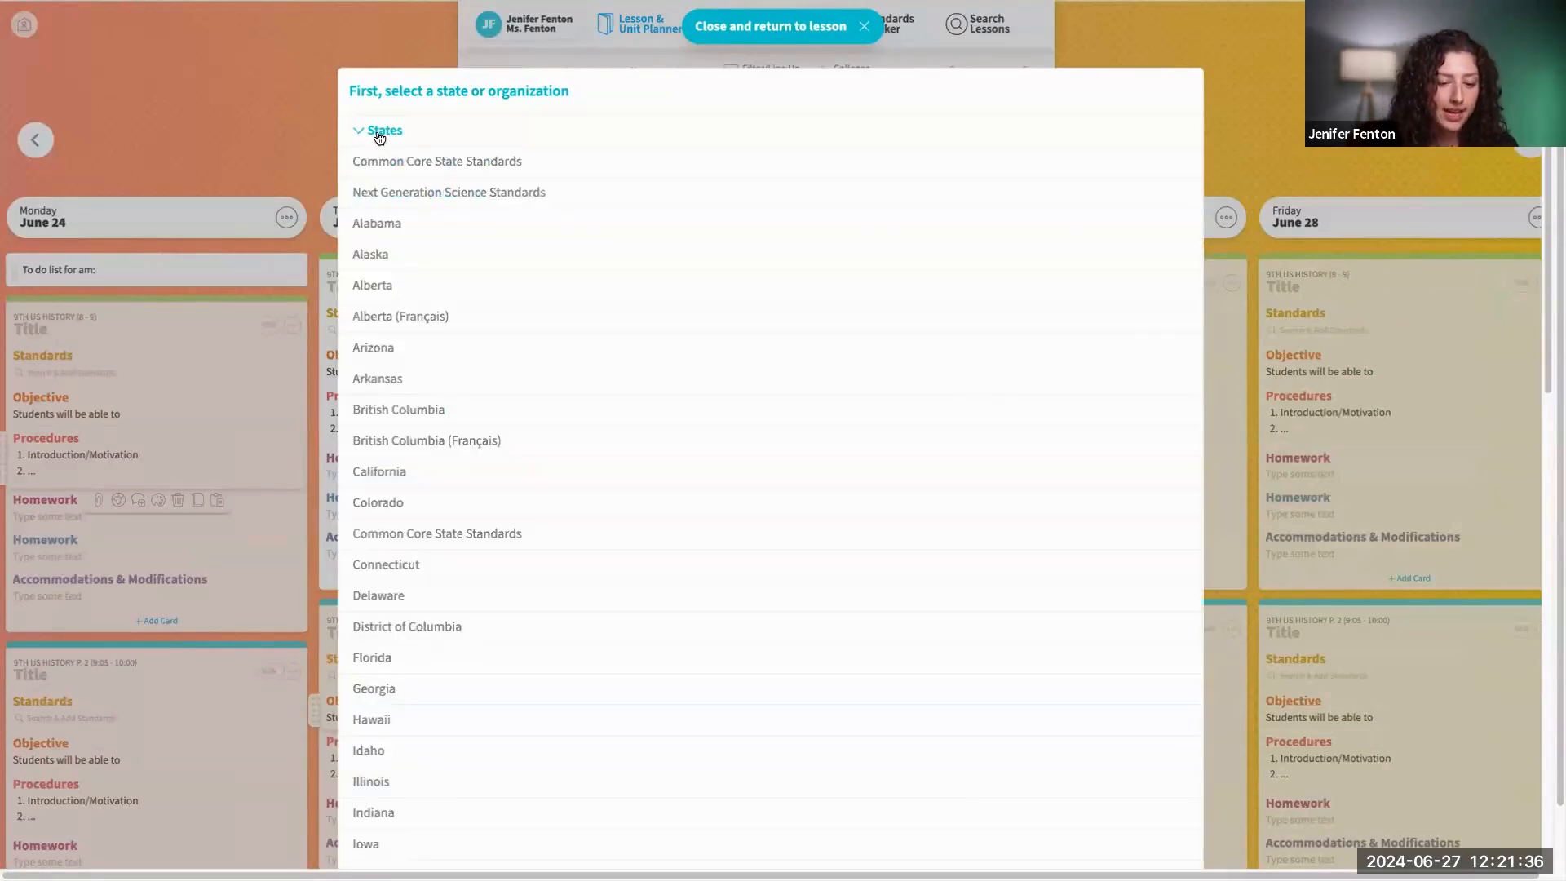
scroll(595, 420, "down", 1)
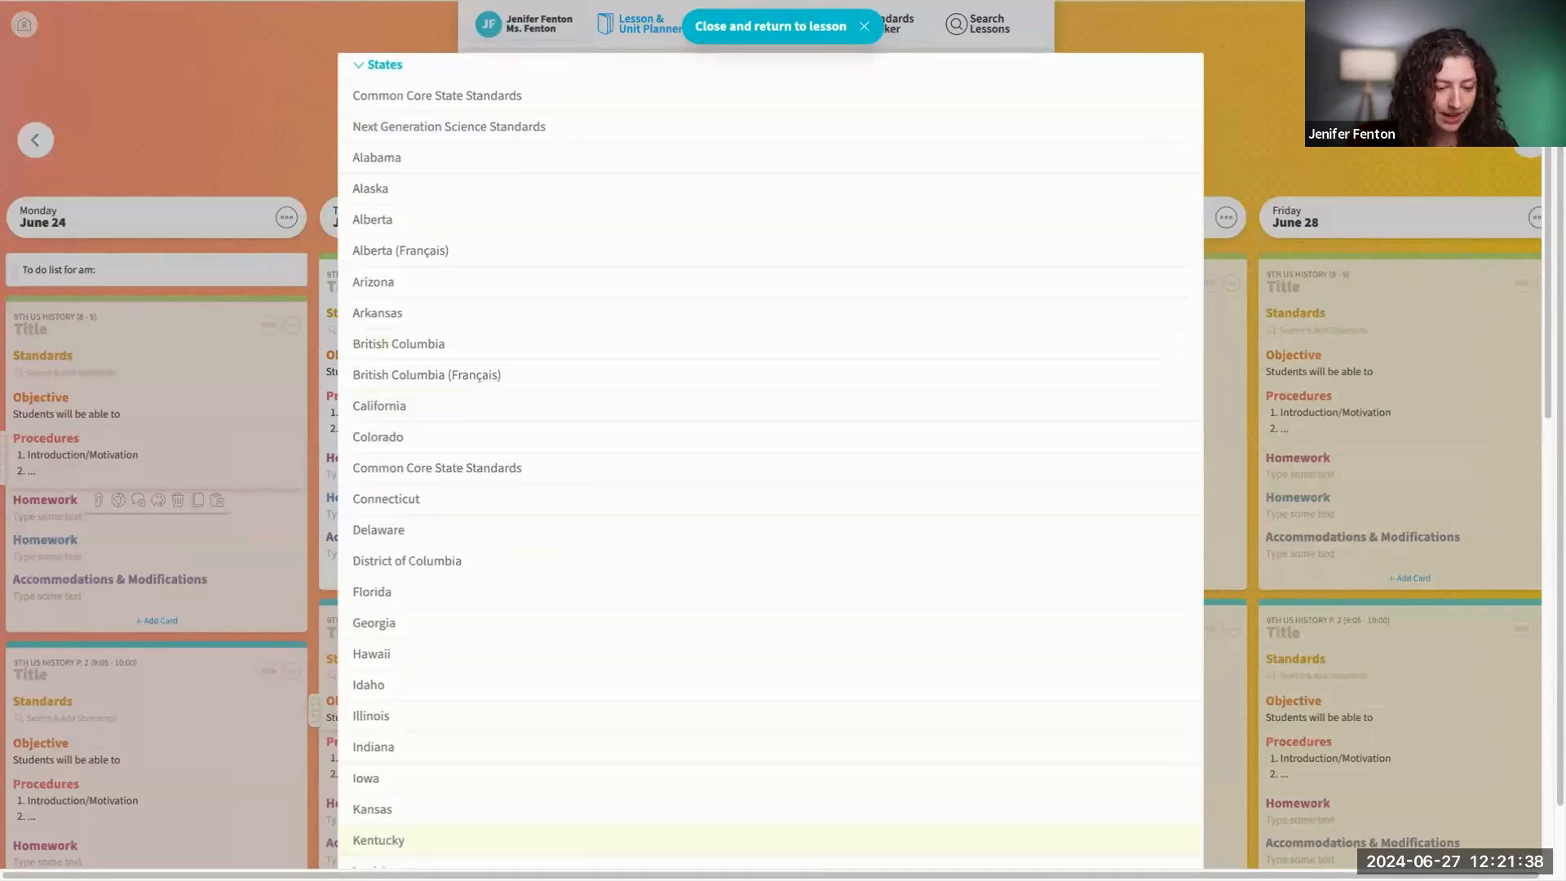
left_click(398, 786)
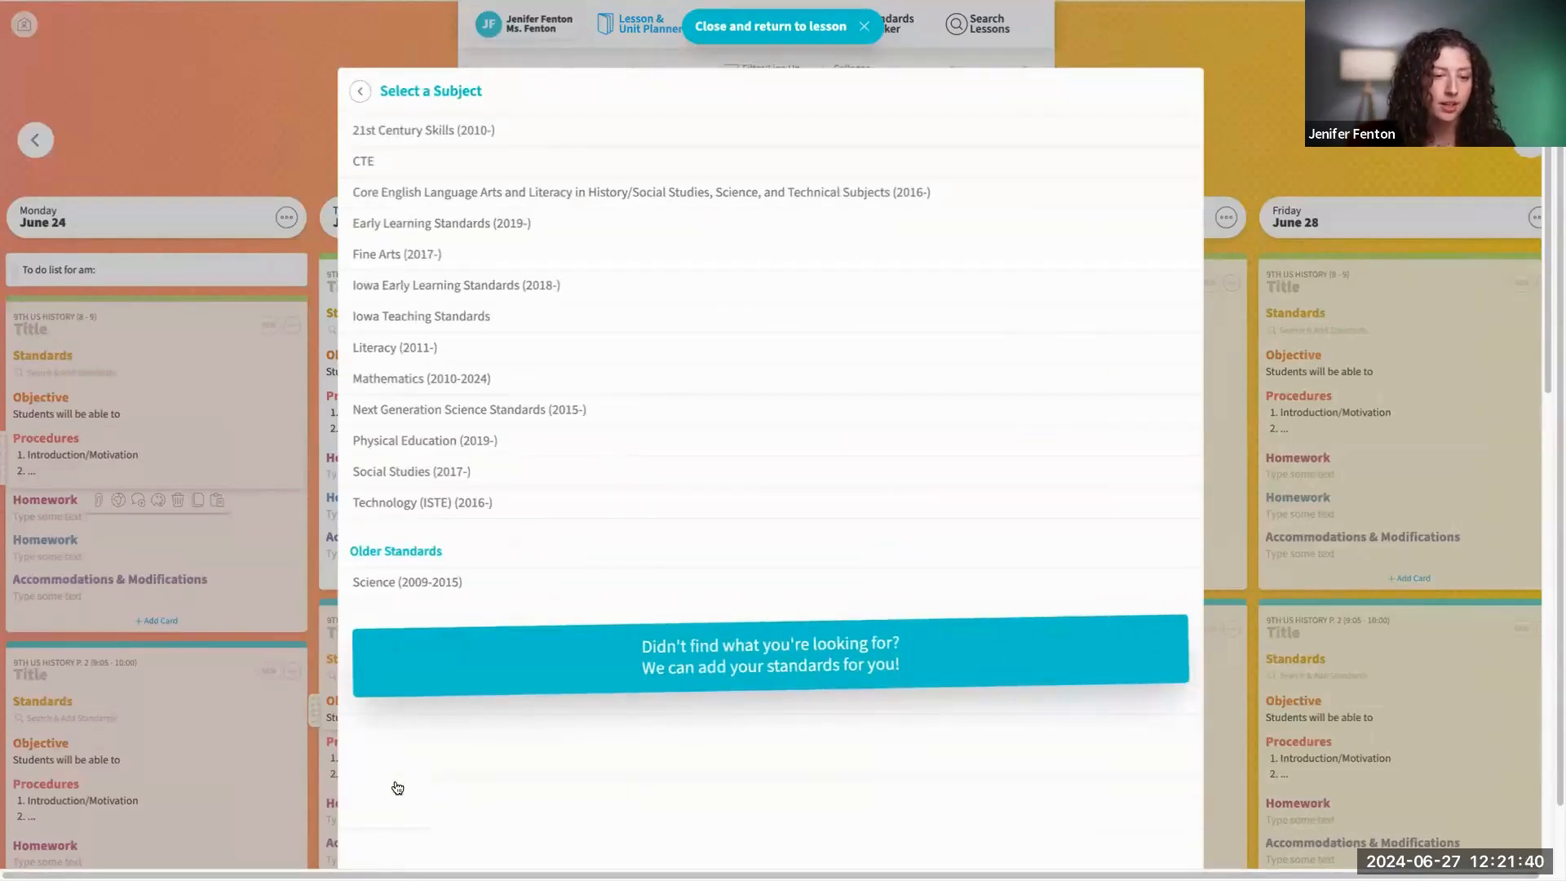
left_click(480, 478)
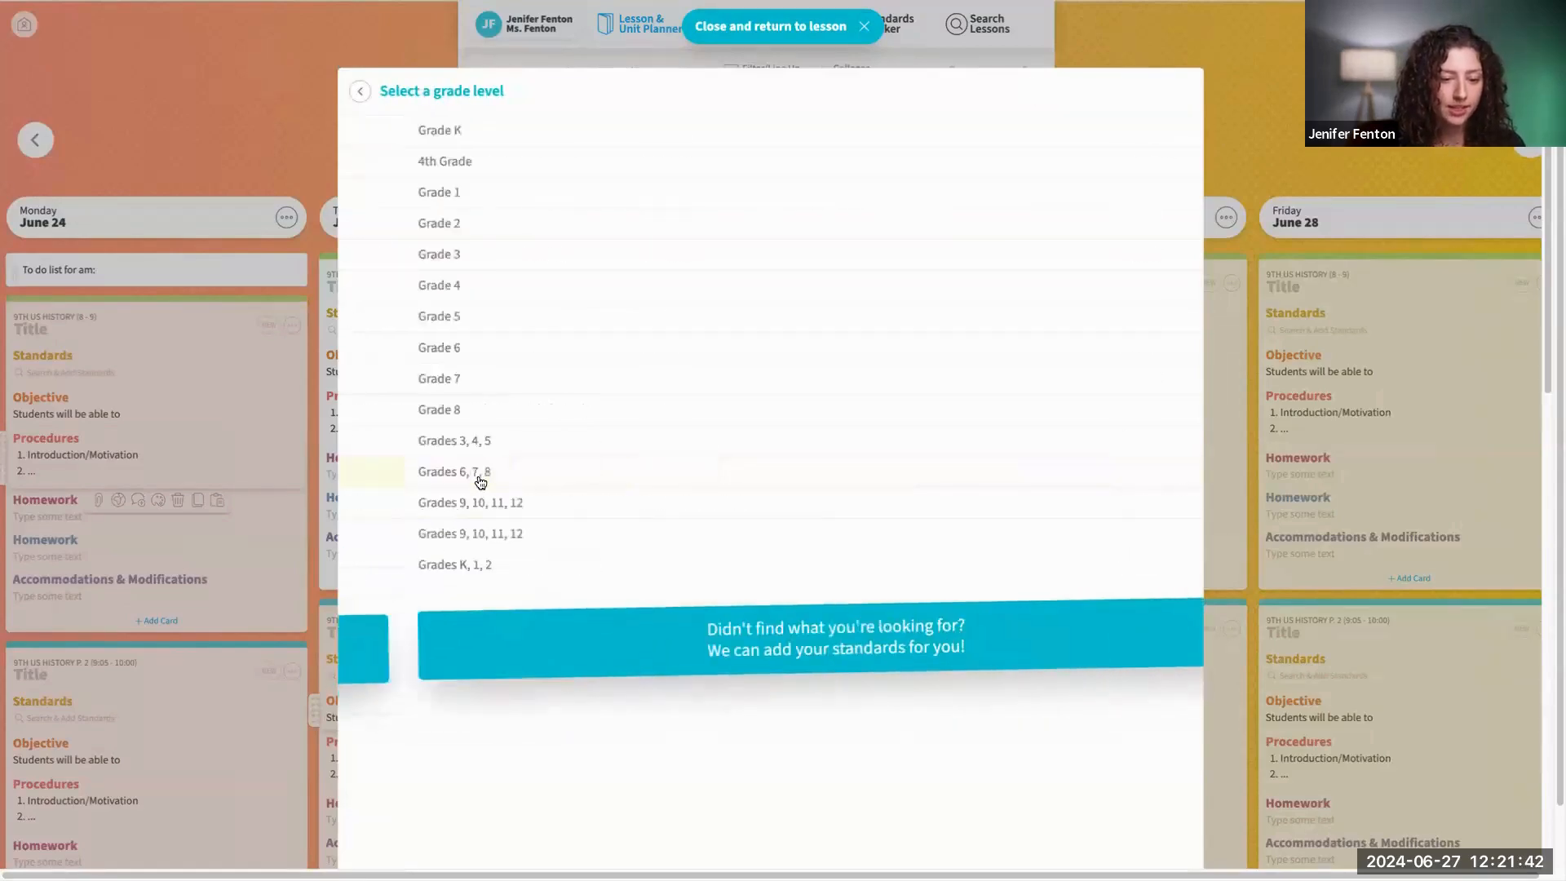
left_click(438, 507)
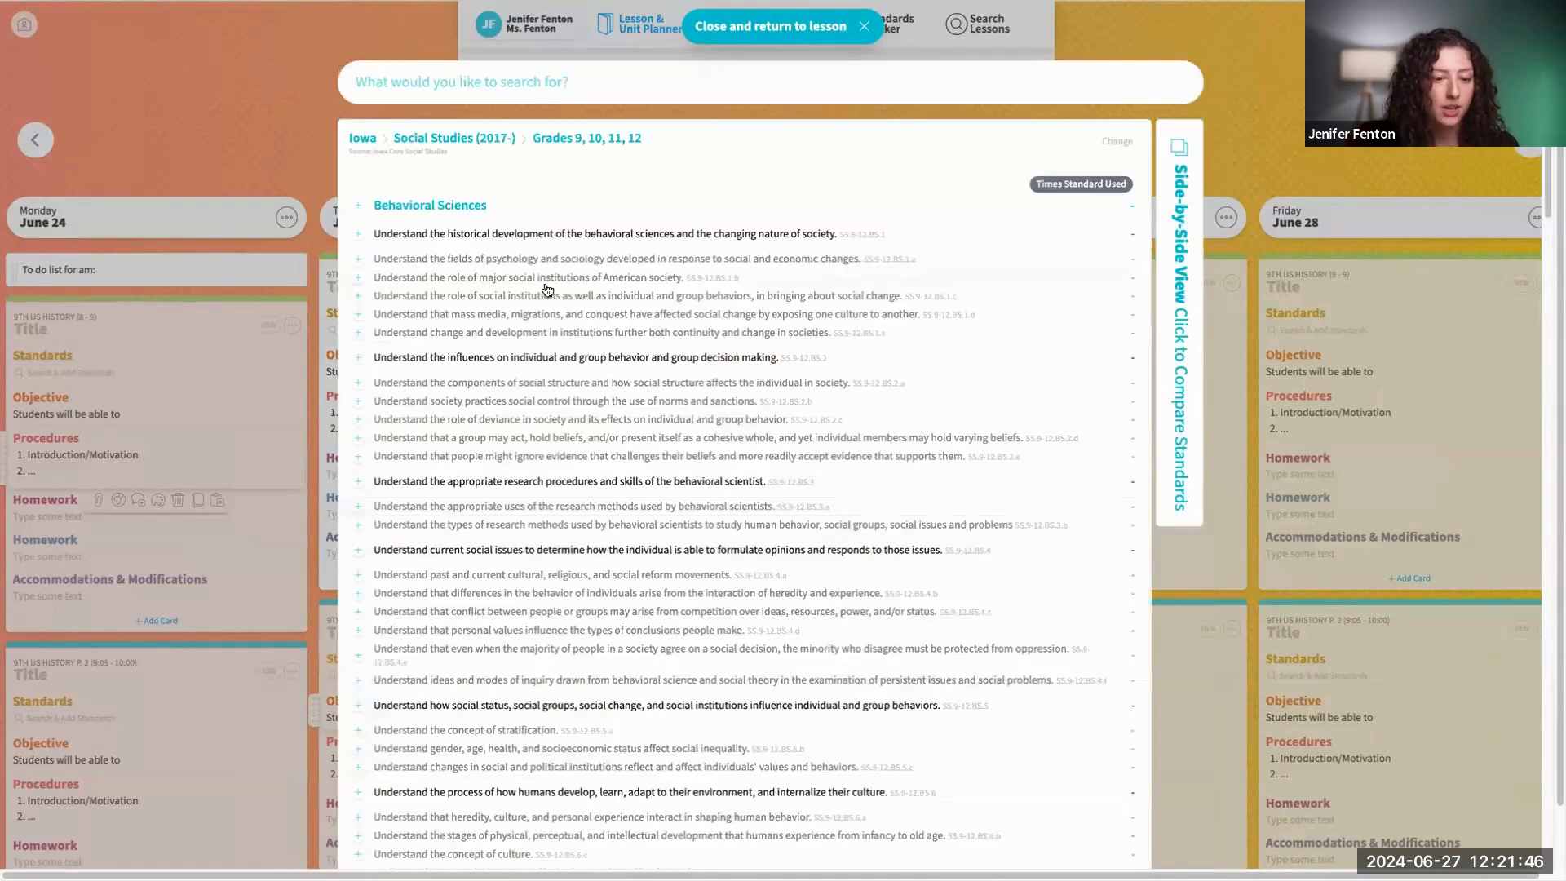
Step: Add standards SS.9-12.BS.2.a, SS.9-12.BS.2.c, SS.9-12.BS.3 and SS.9-12.BS.4 to Tuesday's lesson, and return to the week view
left_click(358, 383)
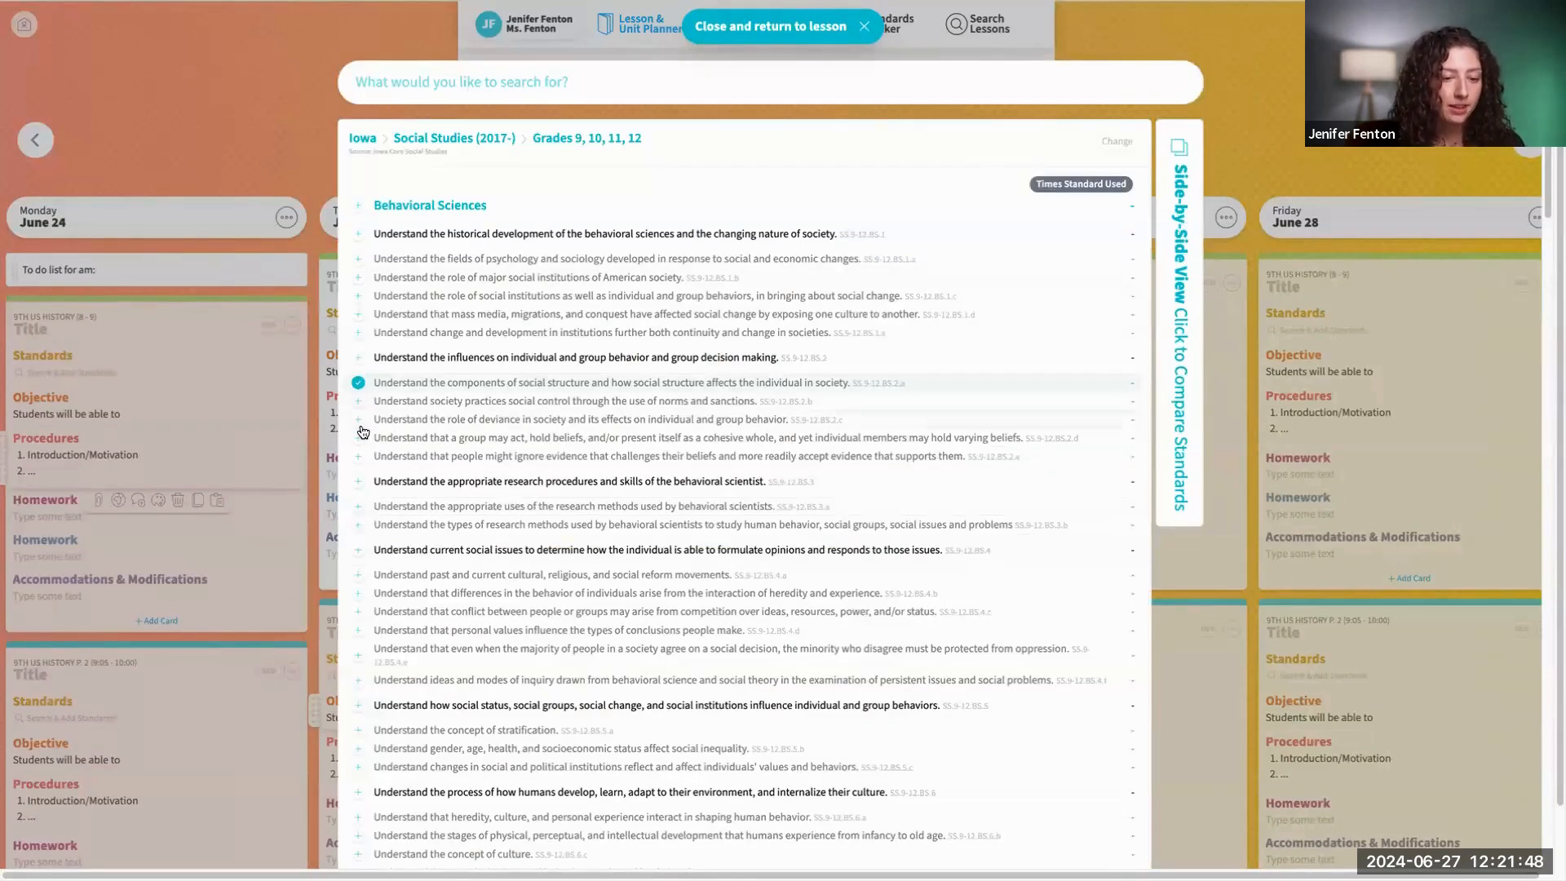
left_click(358, 419)
left_click(358, 481)
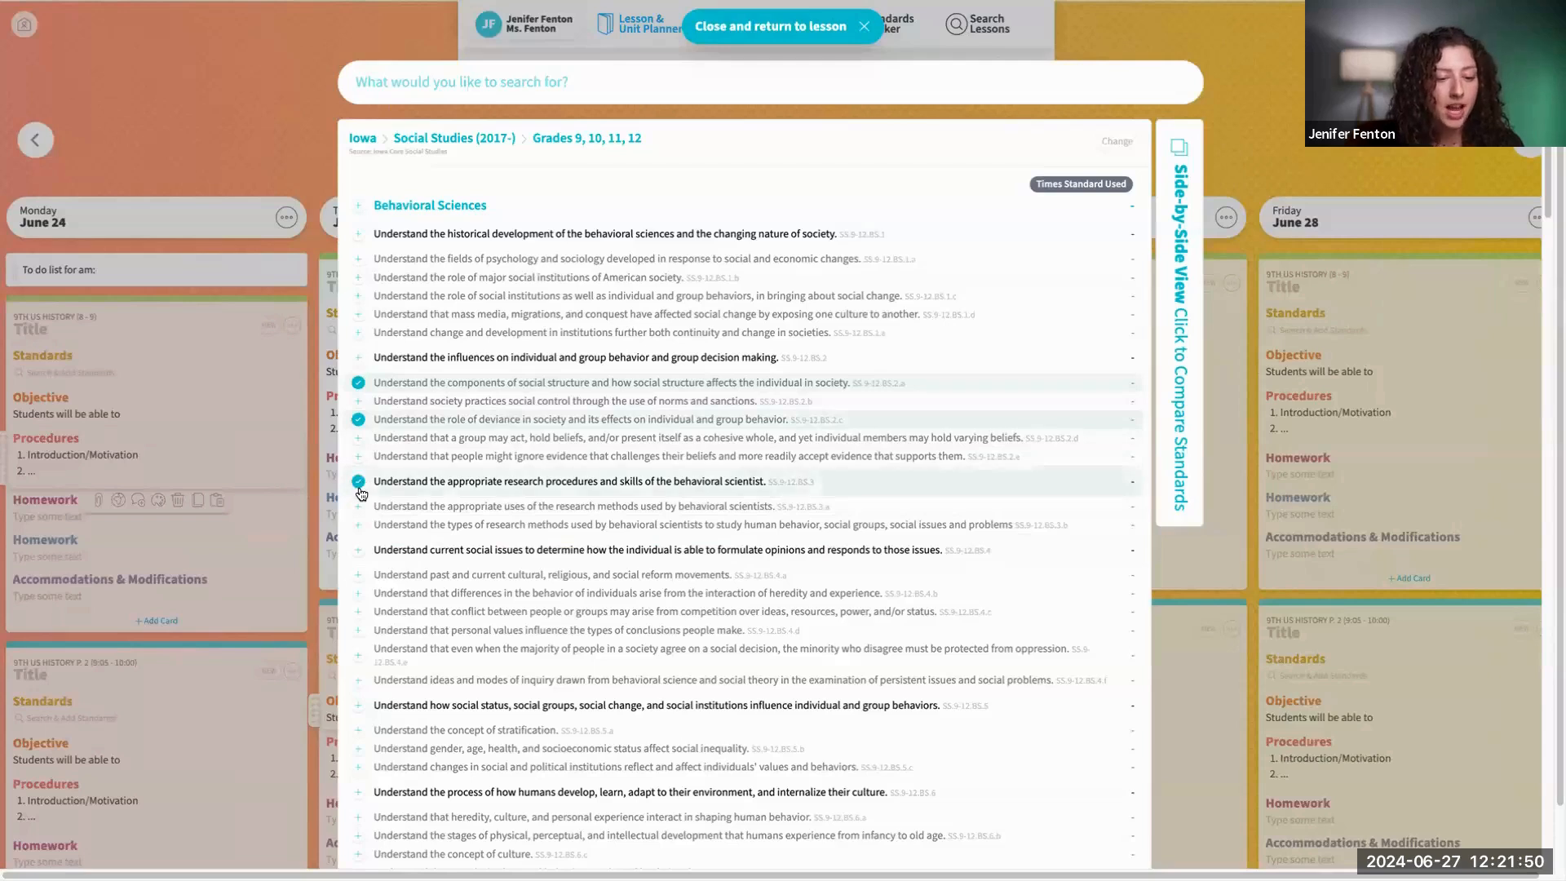
left_click(358, 550)
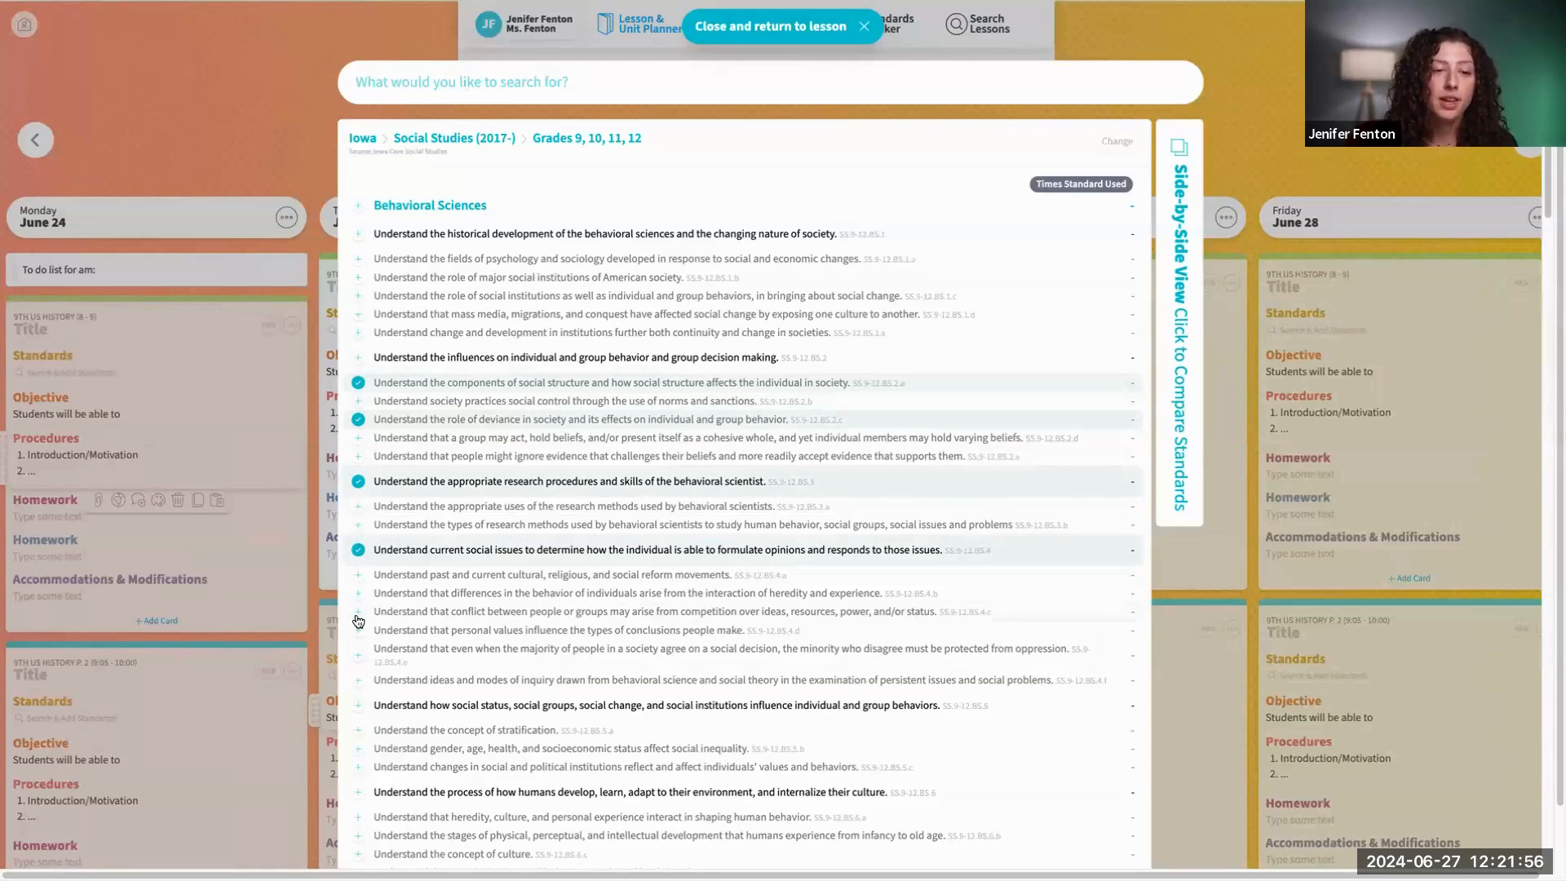
left_click(761, 29)
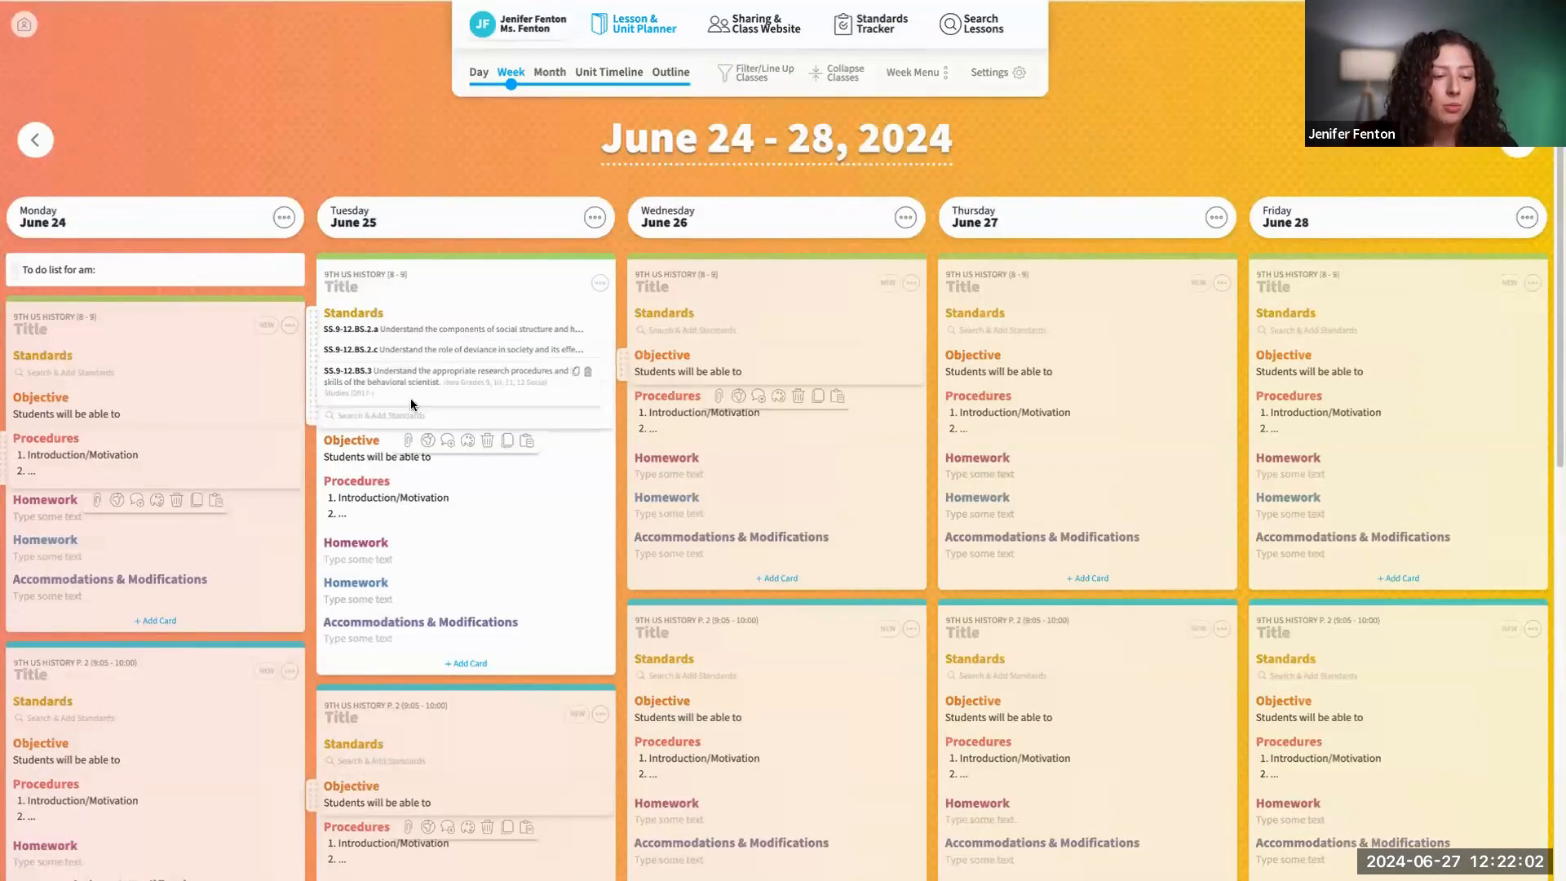
Step: Copy all of Tuesday's 9th US History (8 - 9) standards into Wednesday's lesson, and only SS.9-12.BS.3 into Thursday's lesson
left_click(403, 422)
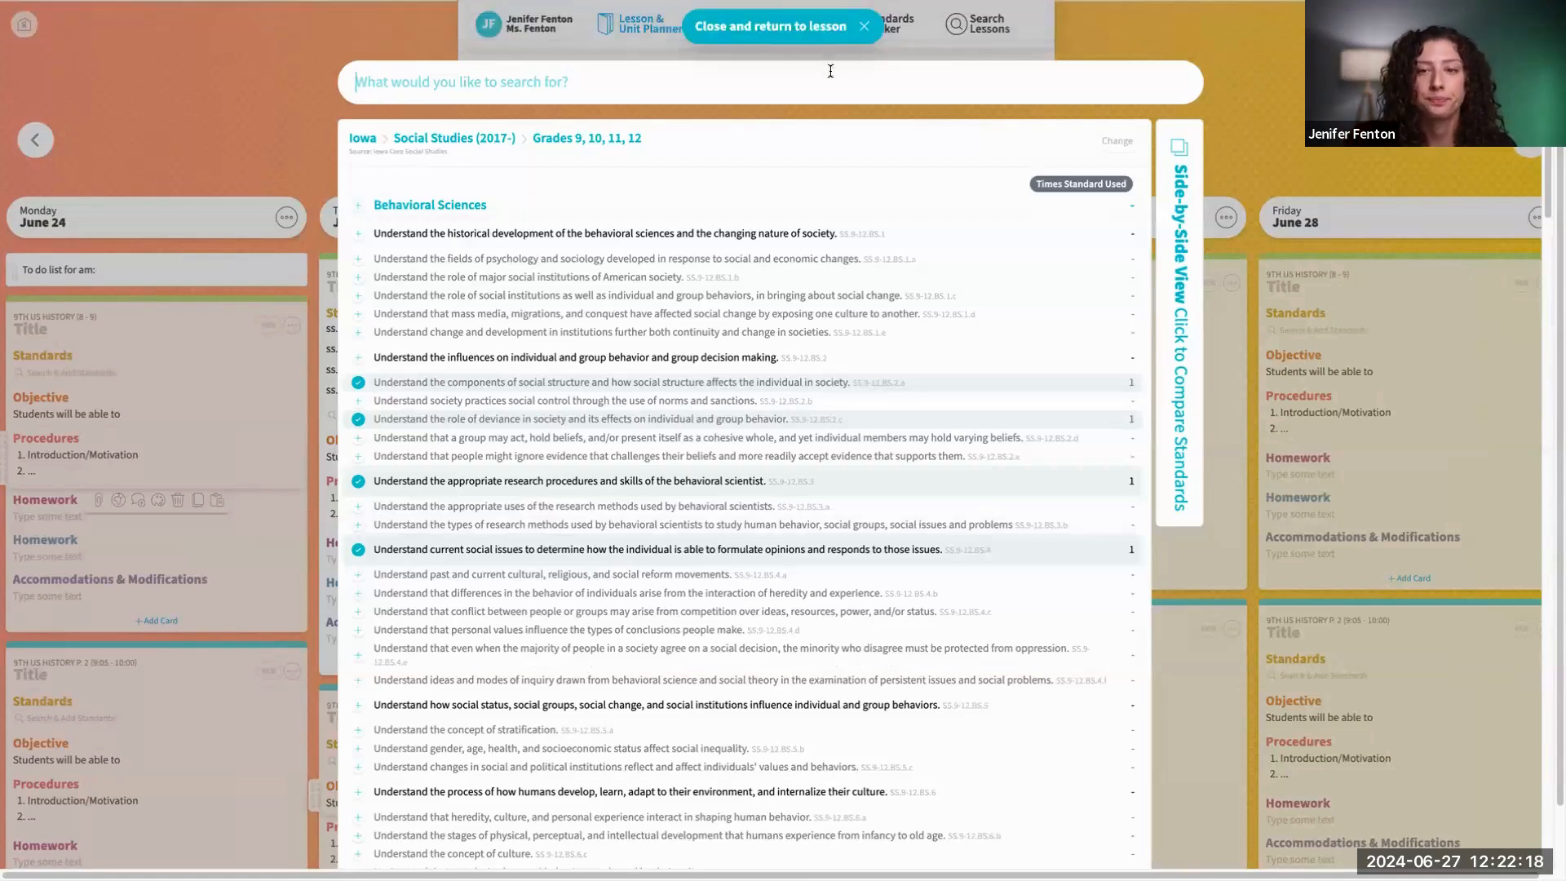
left_click(805, 30)
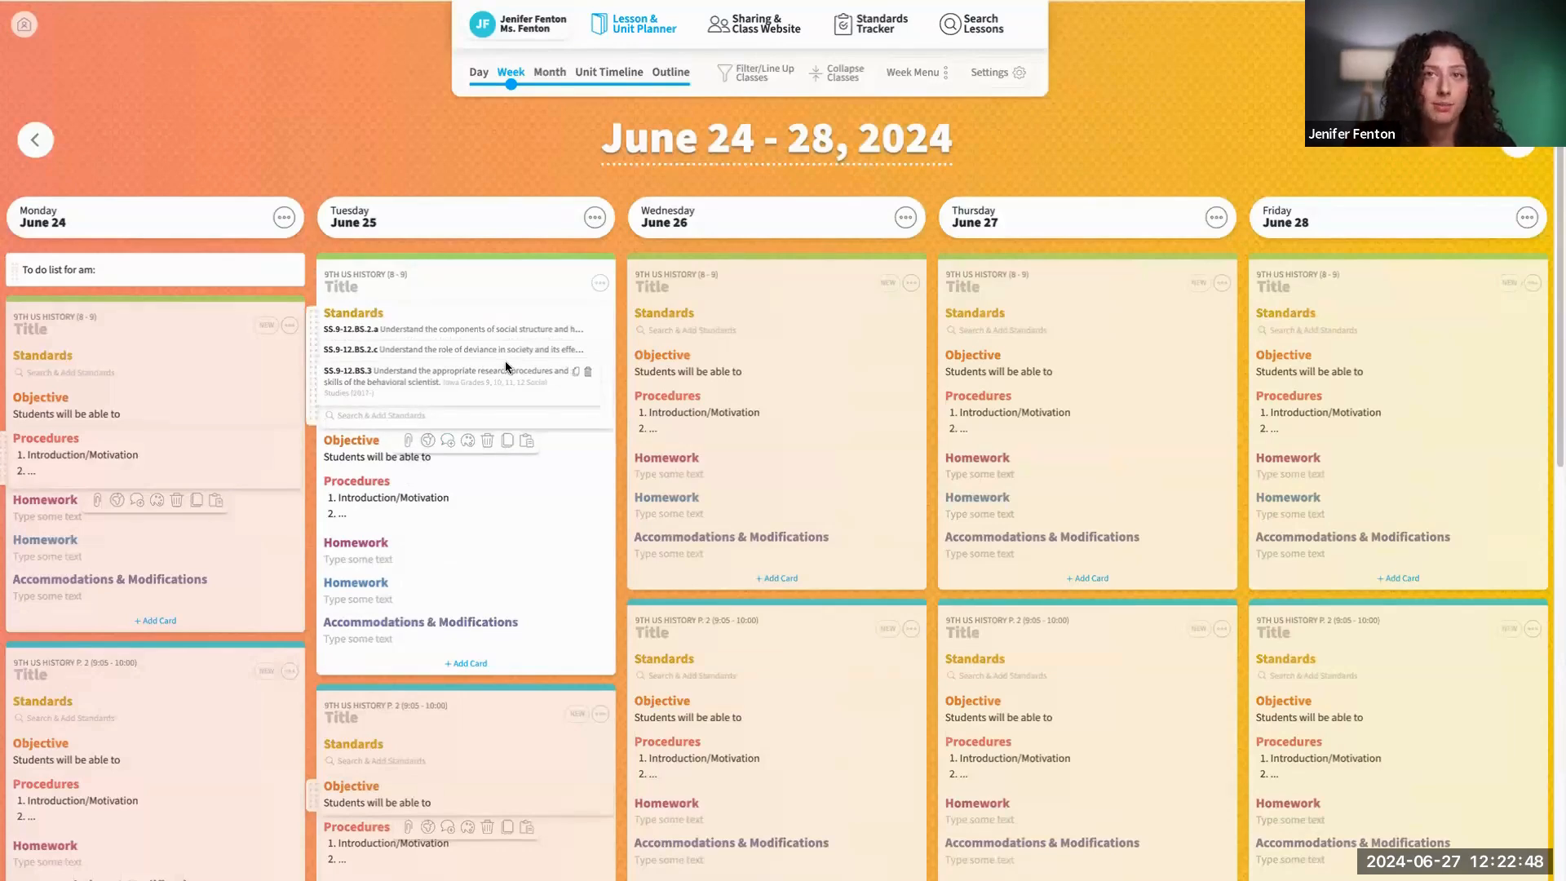
left_click(508, 443)
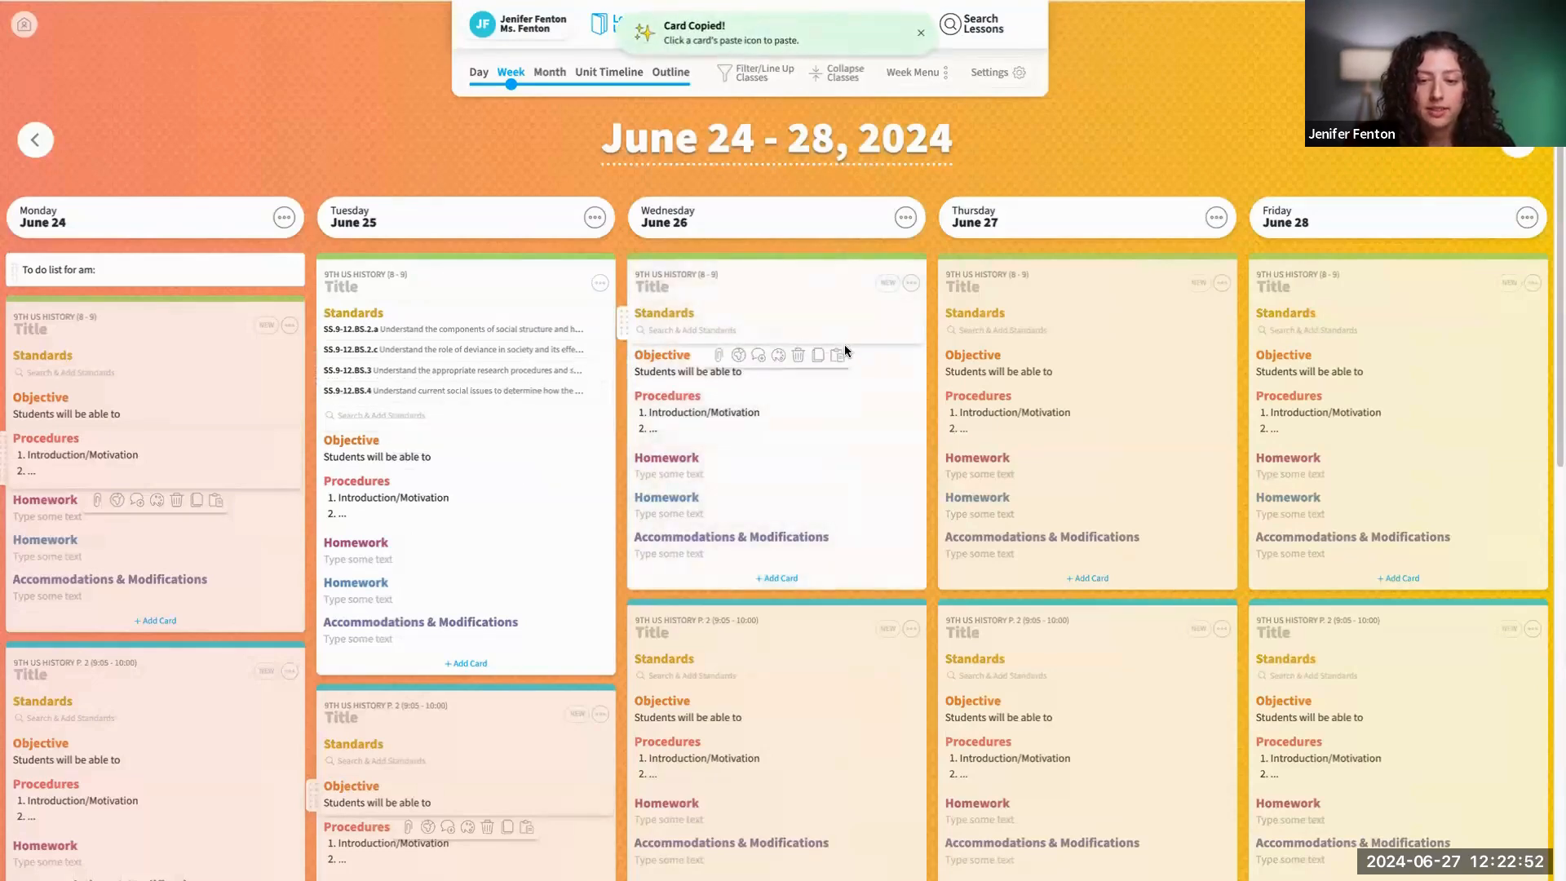
left_click(838, 355)
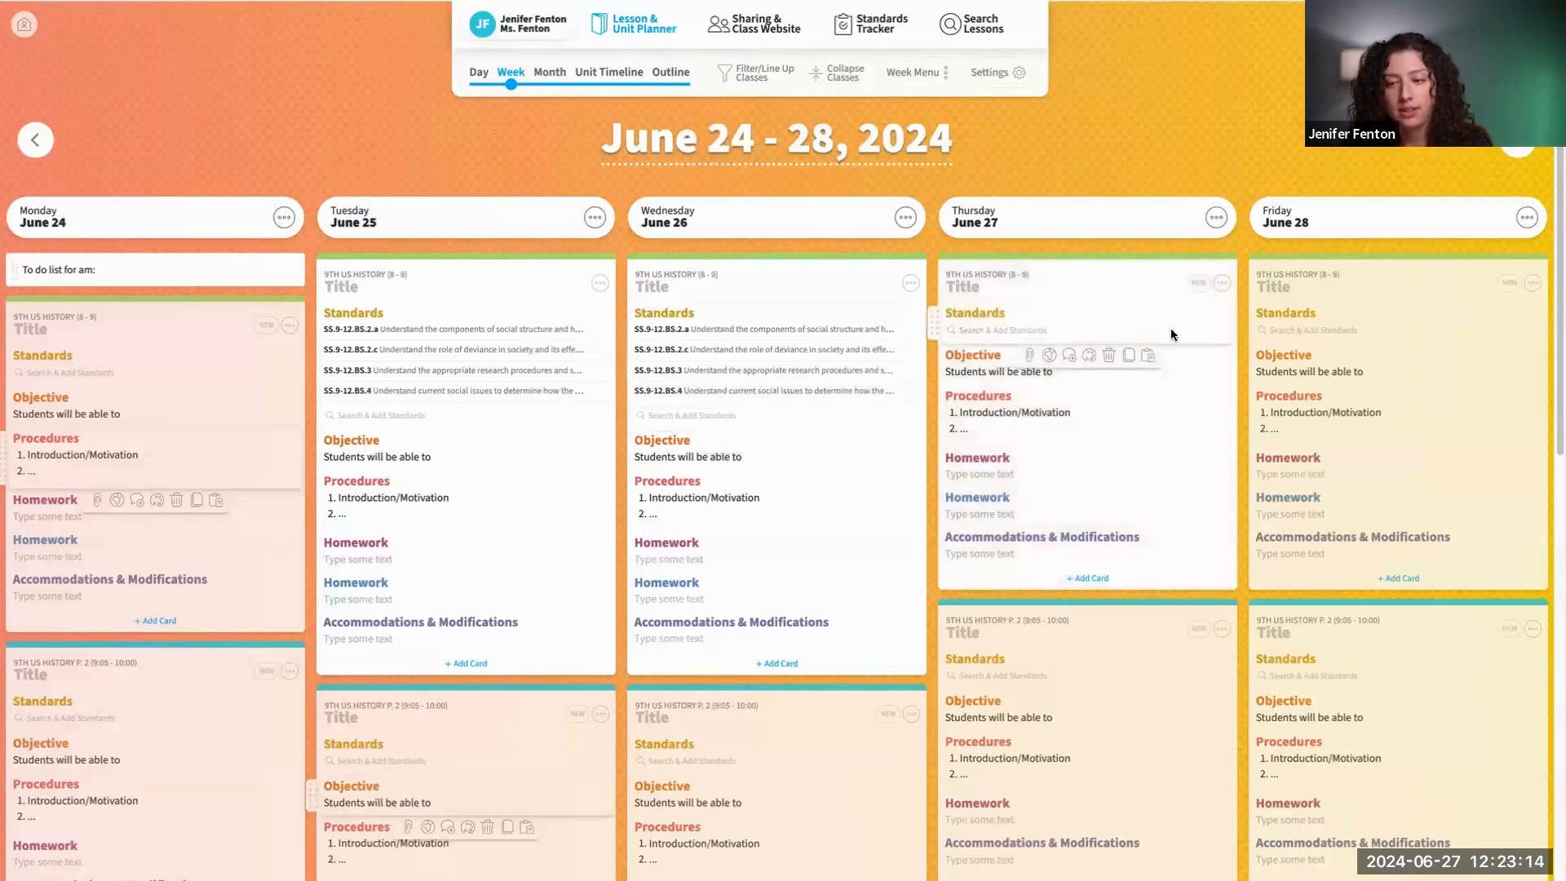
left_click(1150, 353)
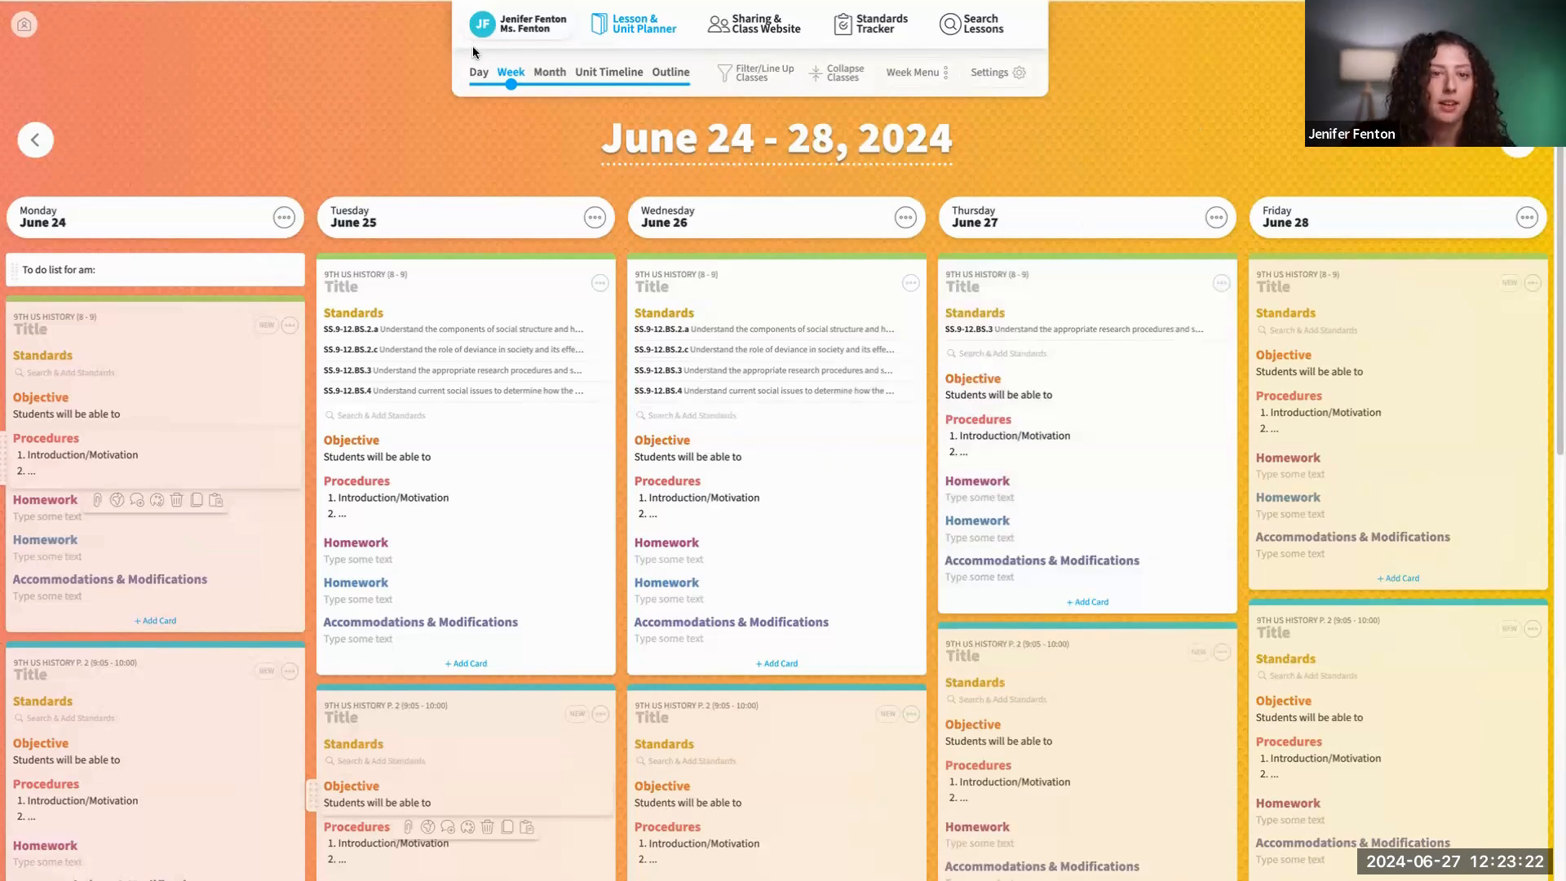
Step: Open the 9th U.S. History planbook from the account's planbook list
left_click(516, 27)
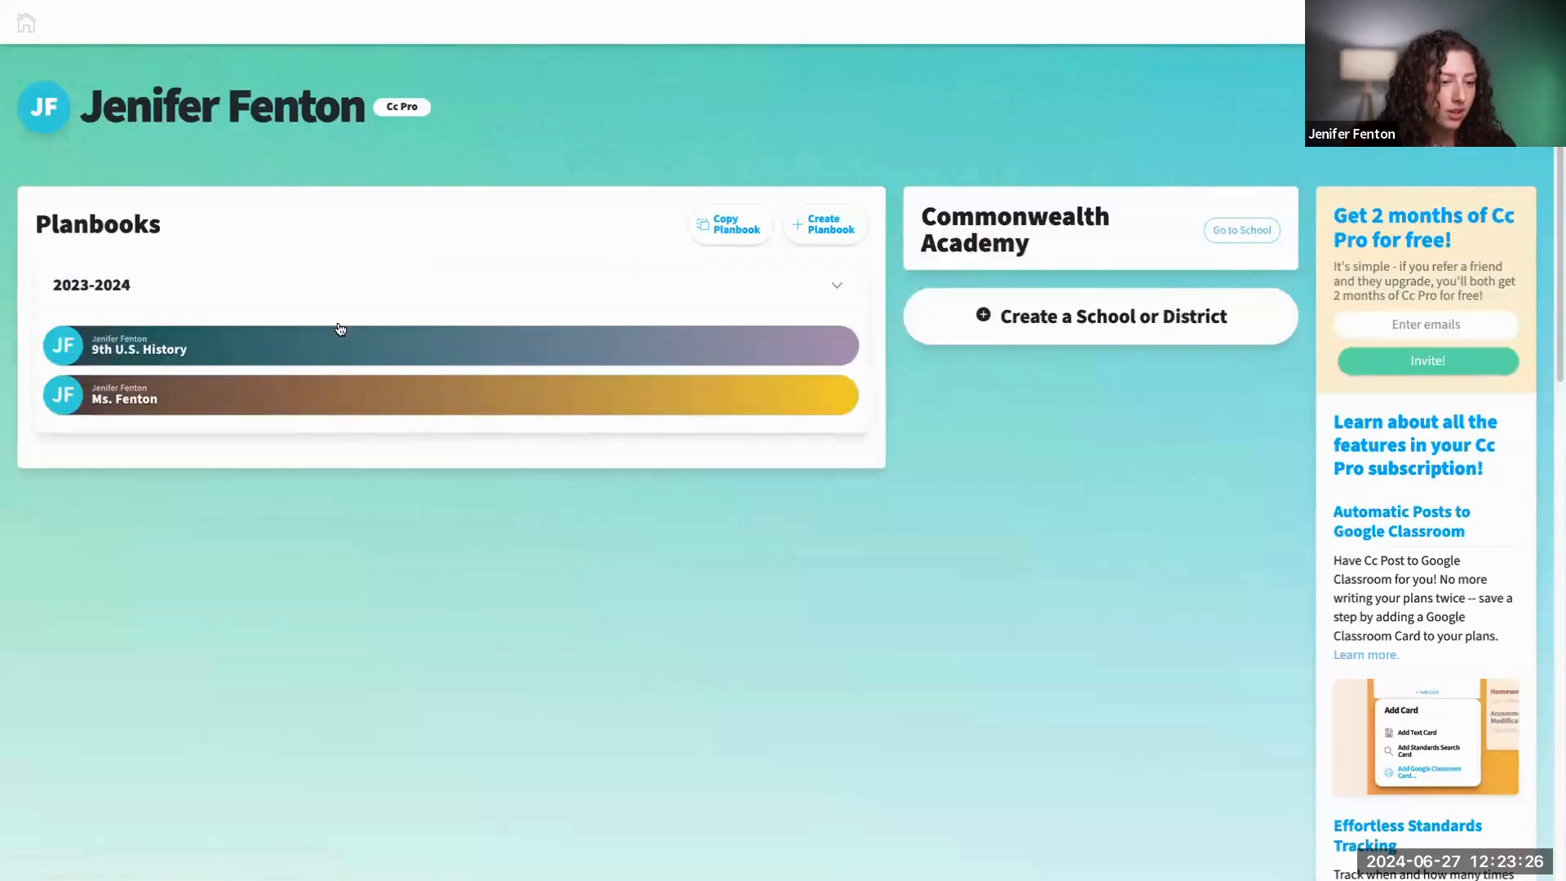
left_click(260, 341)
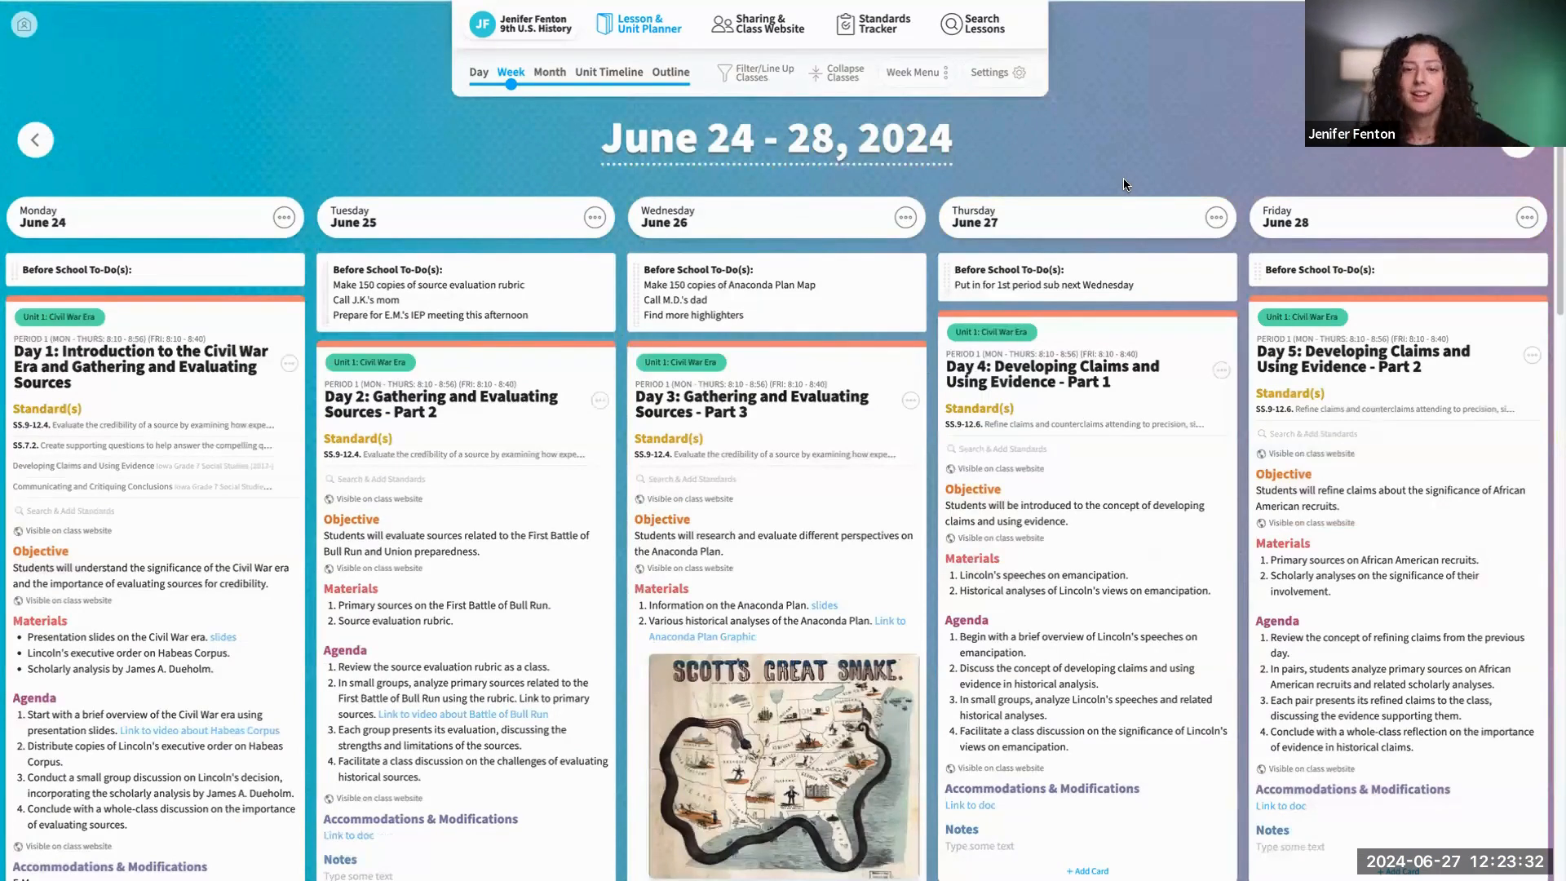
scroll(705, 538, "down", 1)
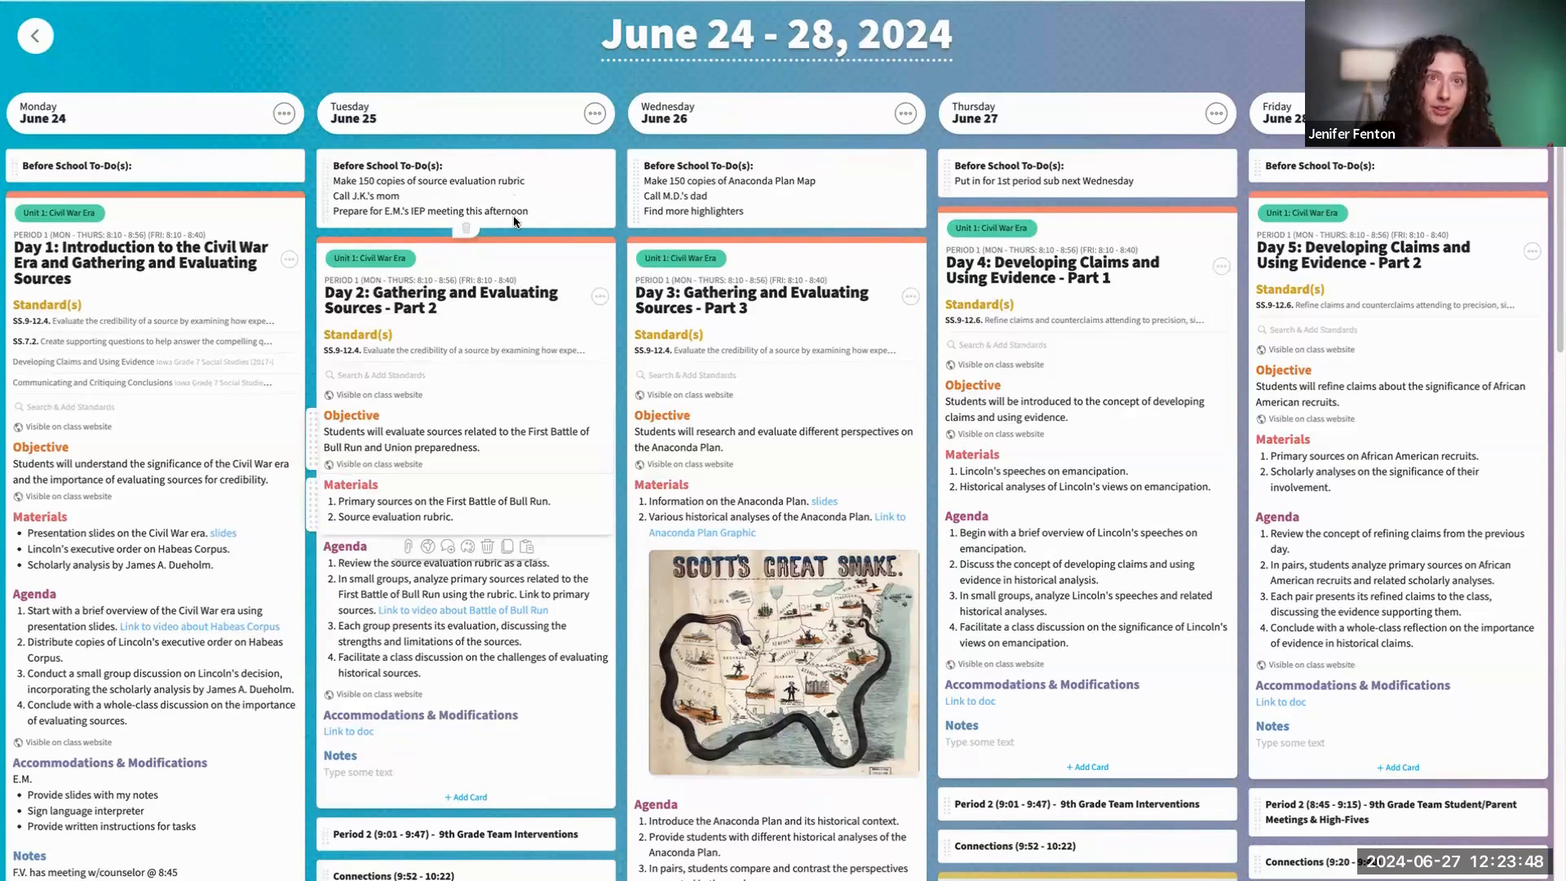
Step: Strike through "Make 150 copies of source evaluation rubric" and the parent call item in Tuesday's Before School To-Do(s)
left_click(368, 181)
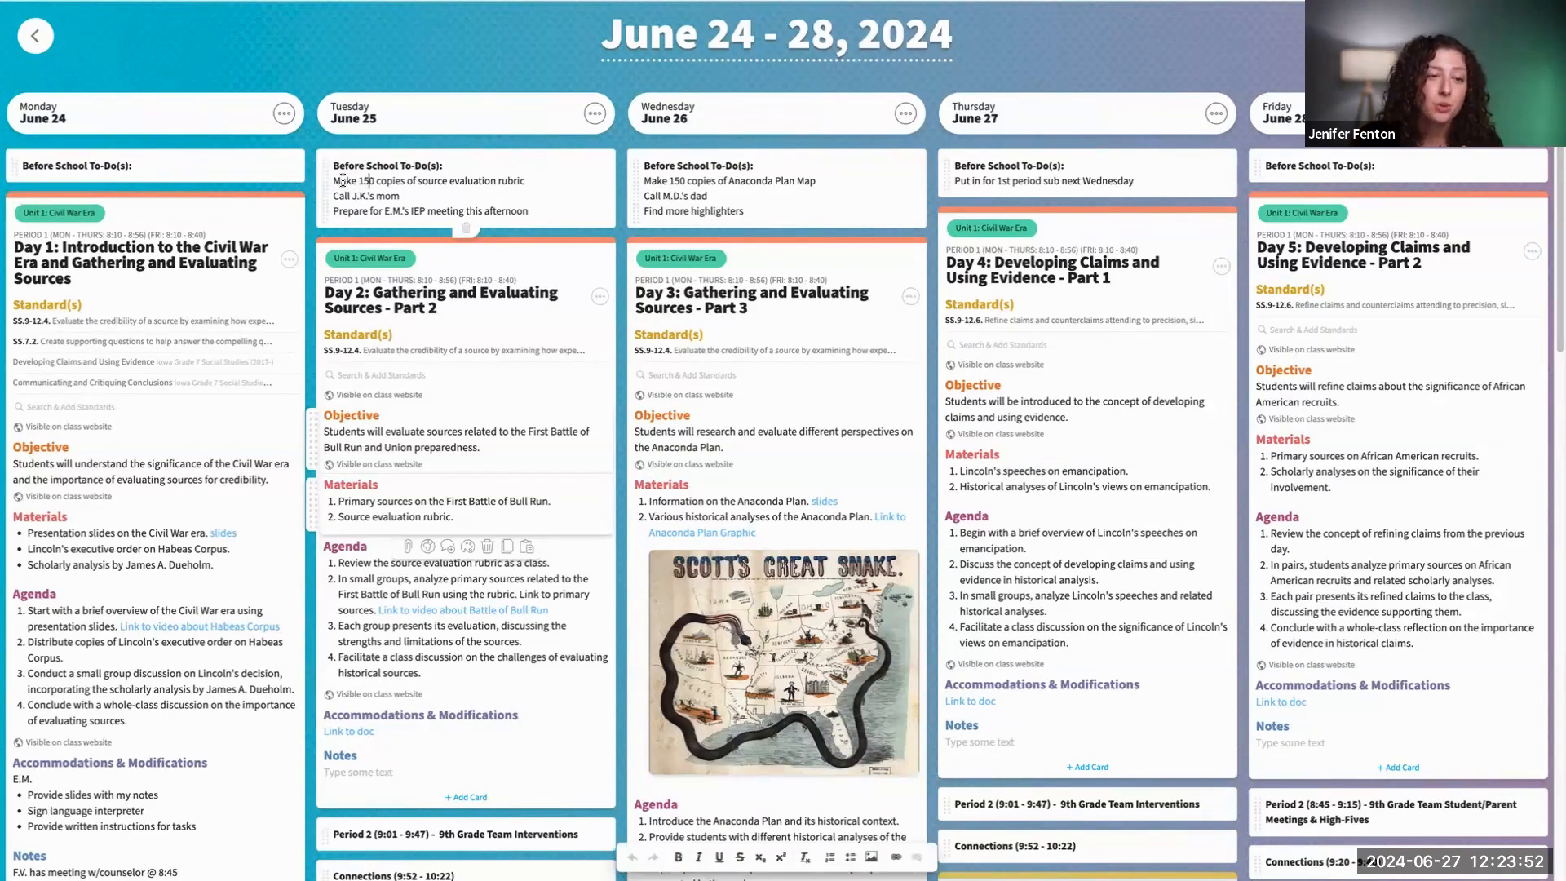
left_click_drag(529, 182, 331, 182)
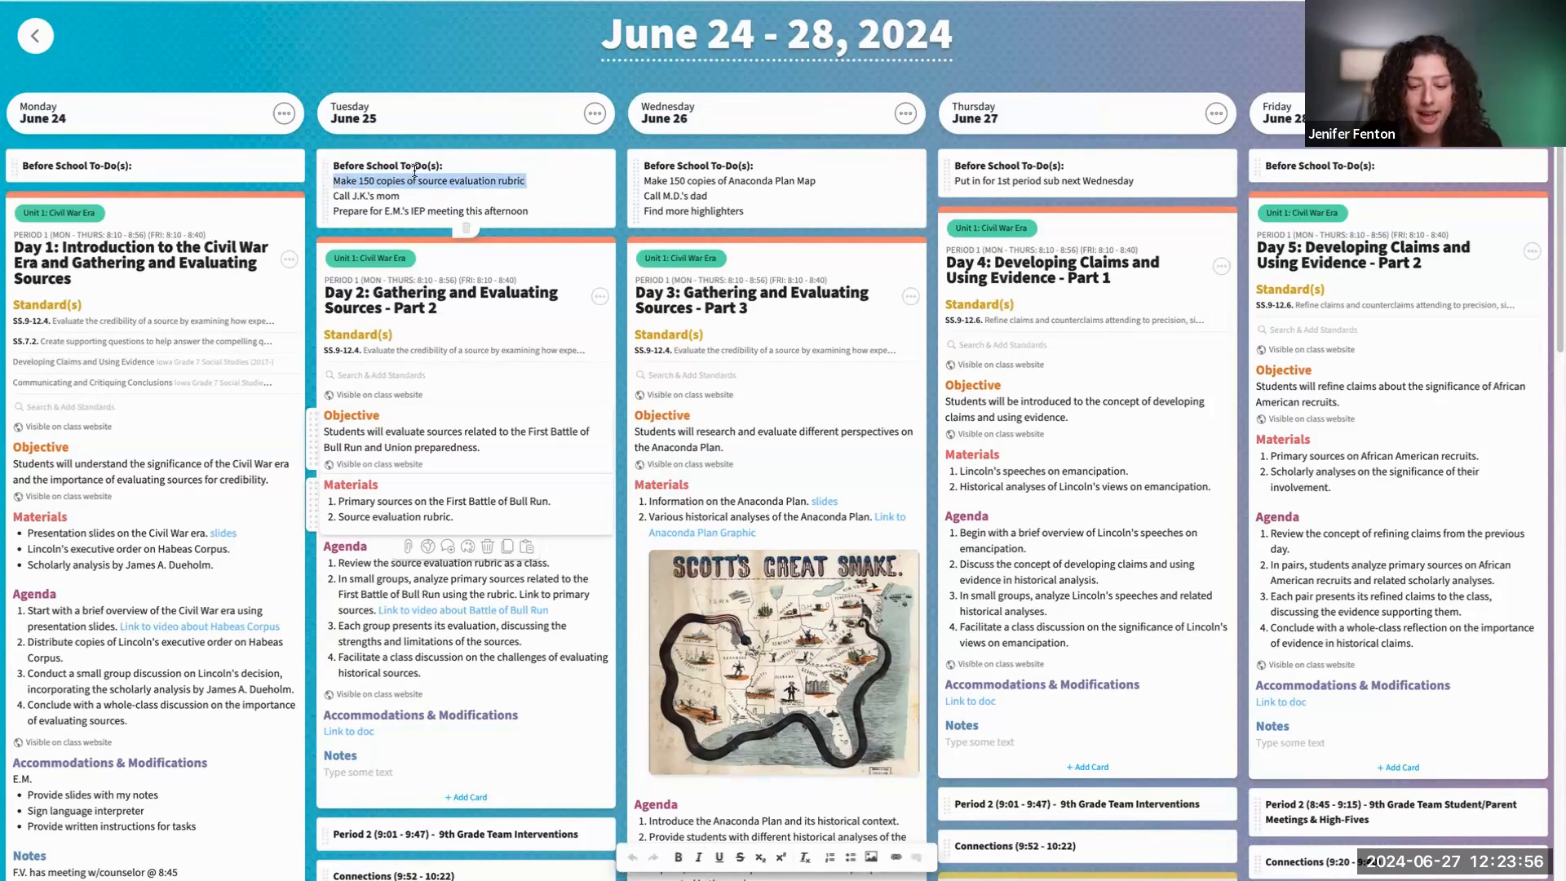
left_click(742, 858)
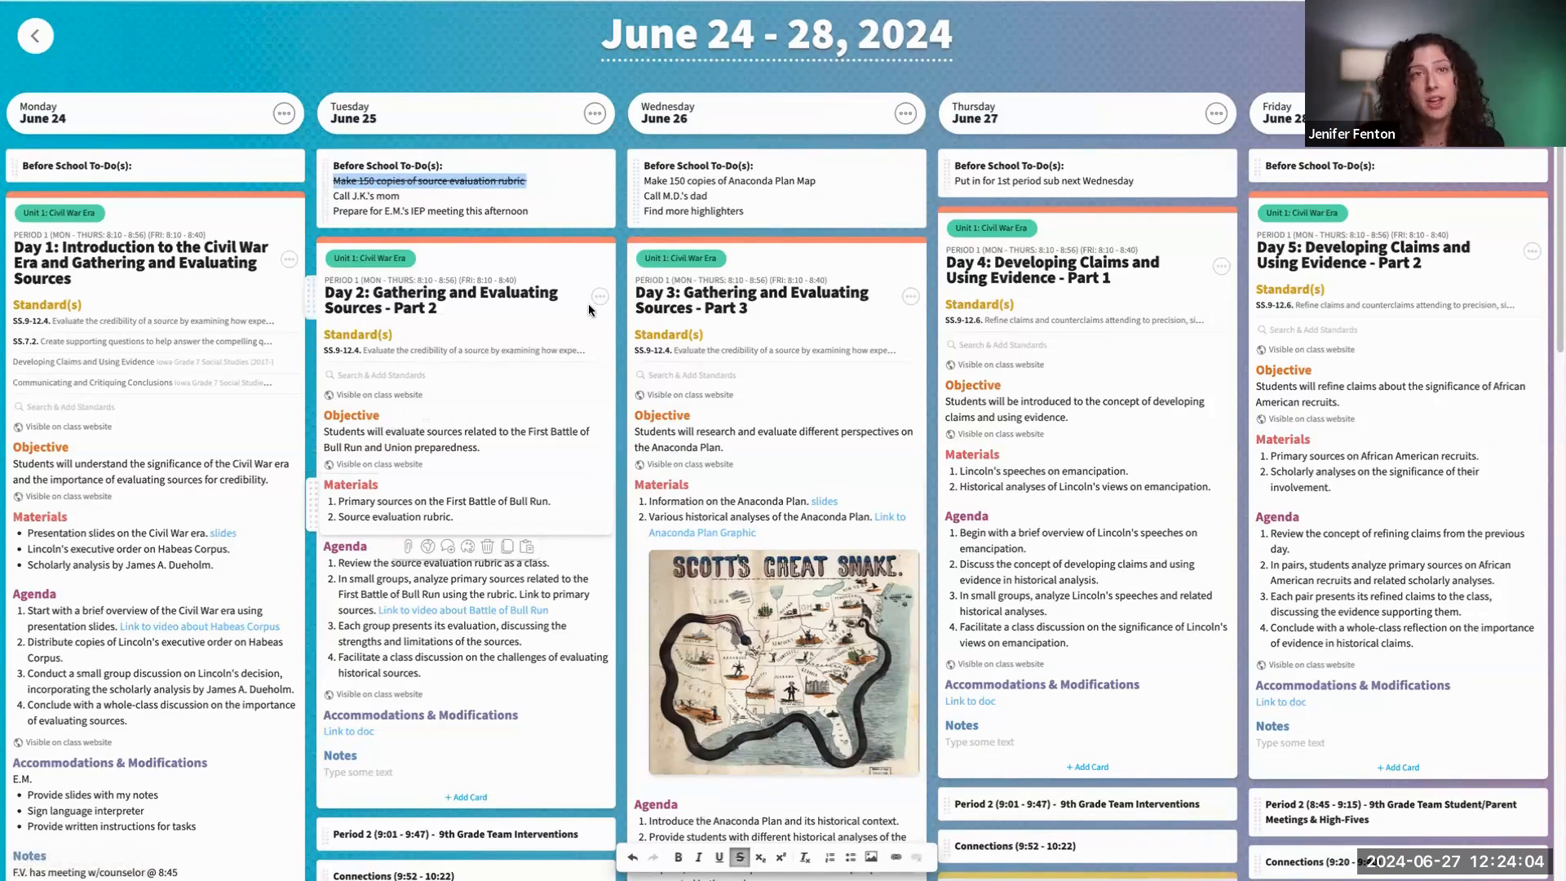
left_click(333, 197)
left_click_drag(404, 196, 332, 199)
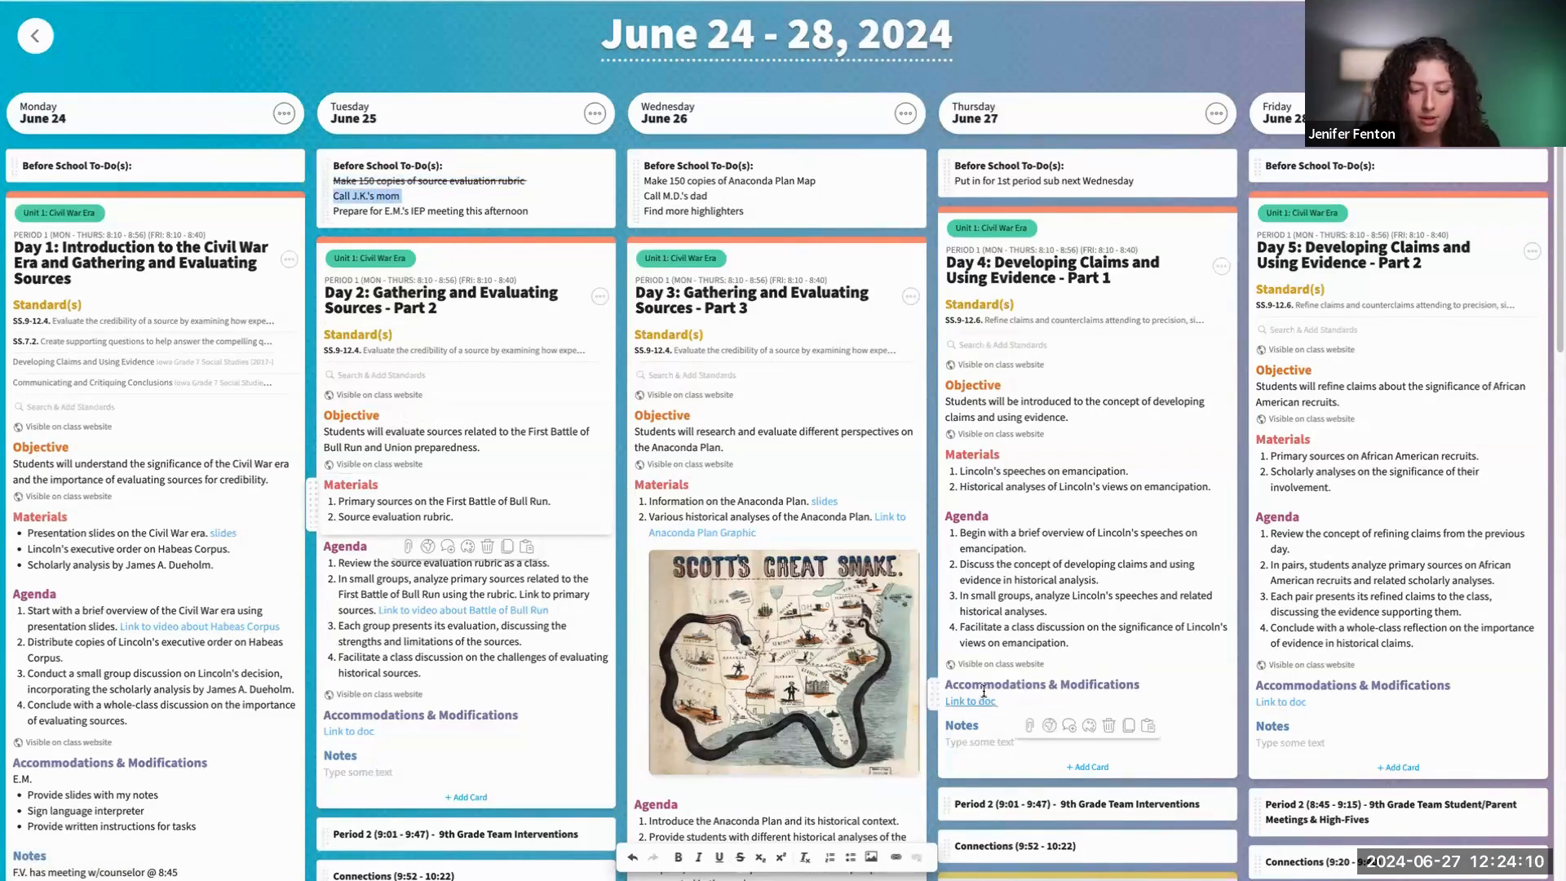
left_click(741, 858)
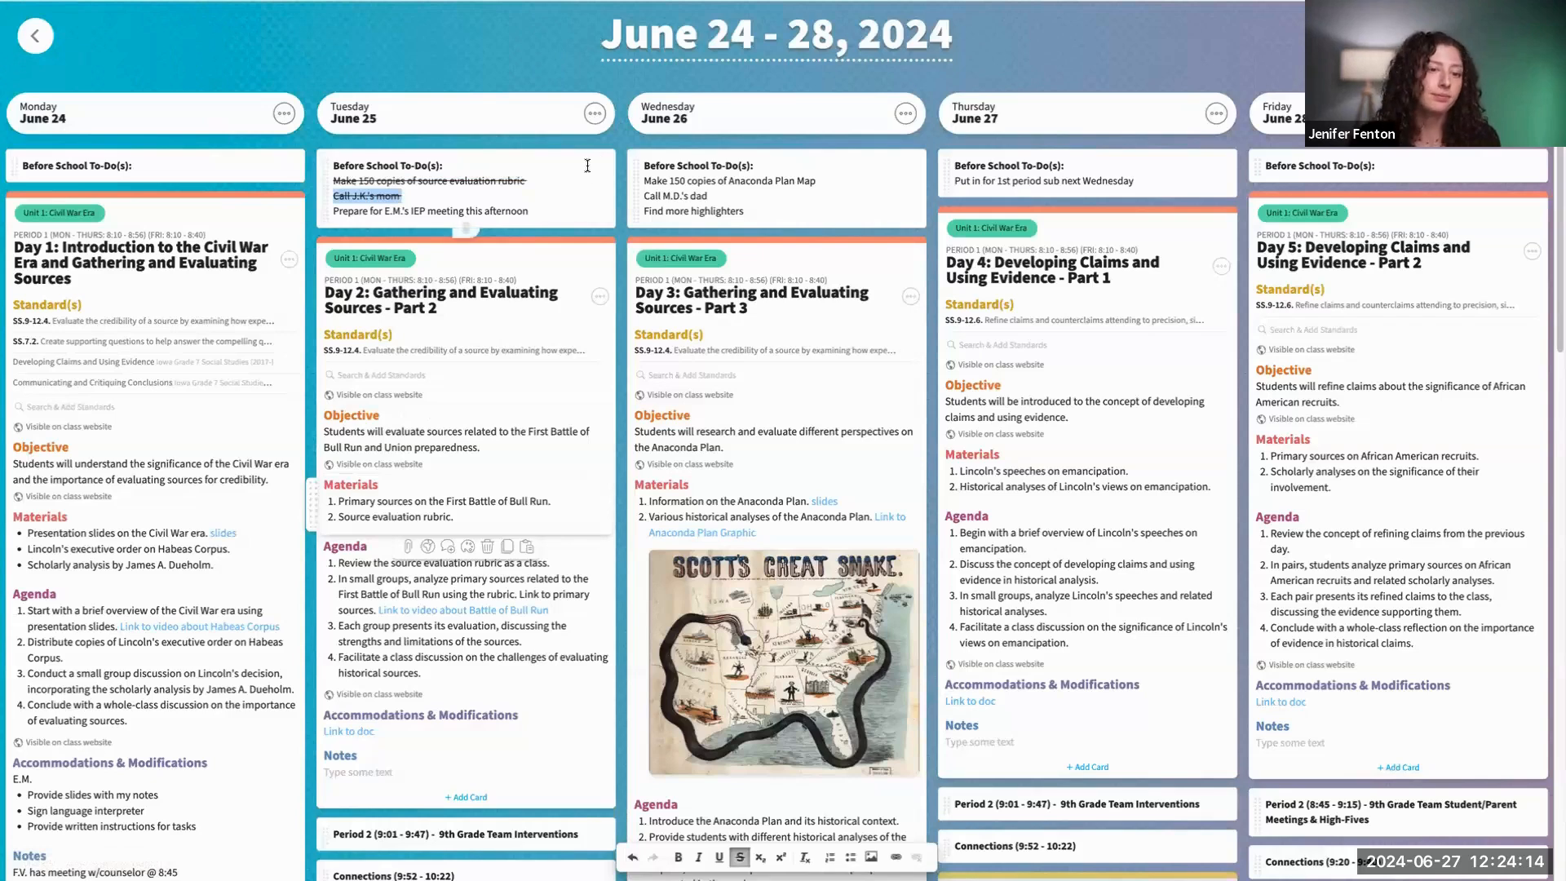
left_click(620, 145)
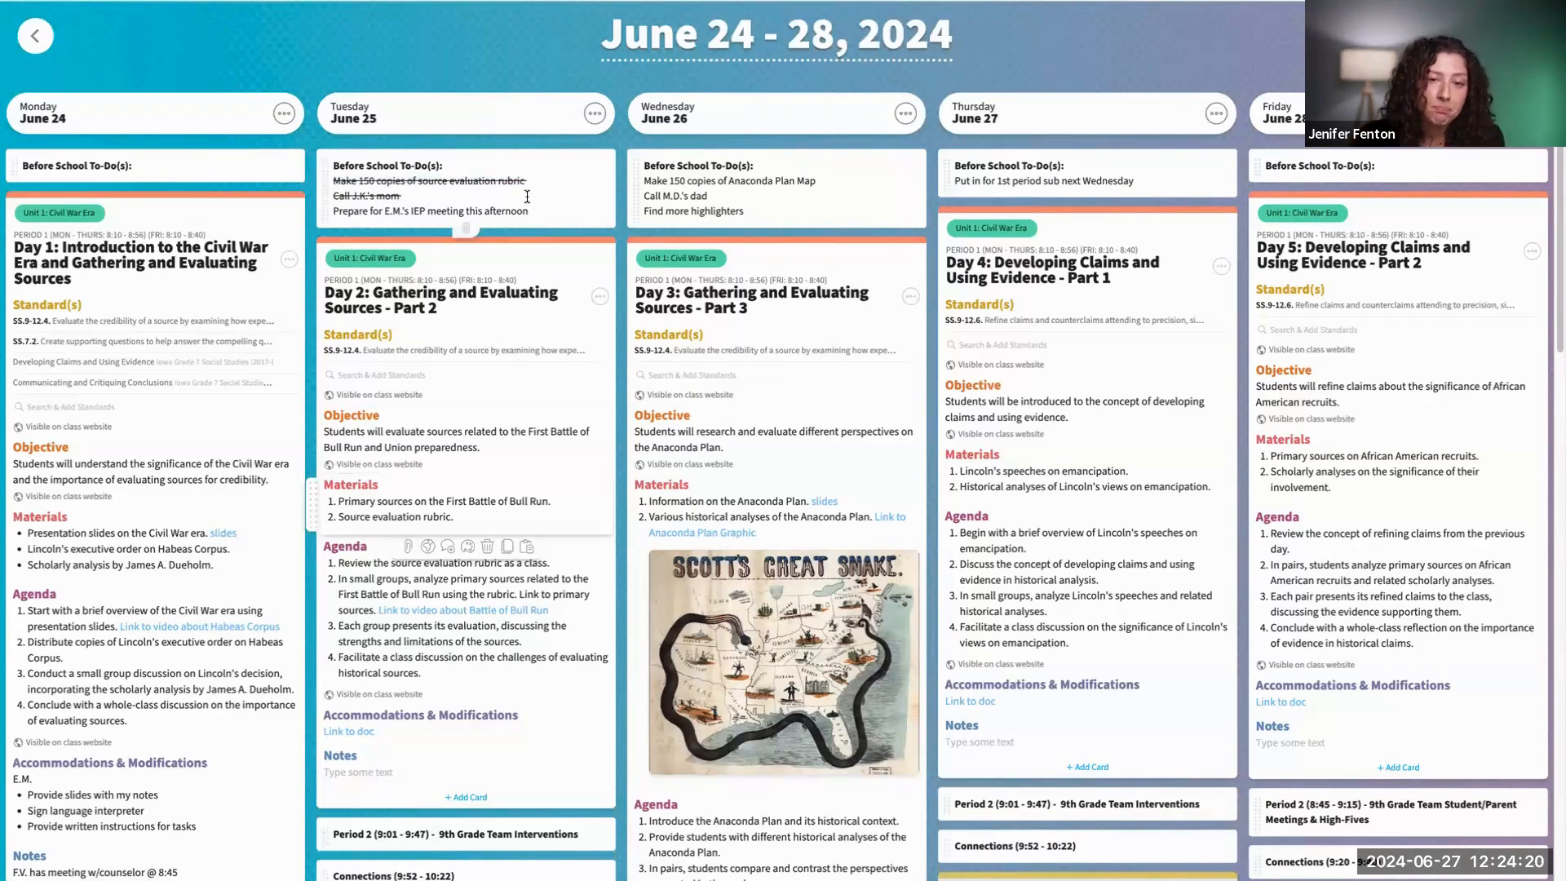
Step: Open the Battle of Bull Run video linked in Tuesday's Day 2 agenda, pause it, and return to the 9th U.S. History planbook
scroll(482, 348, "down", 1)
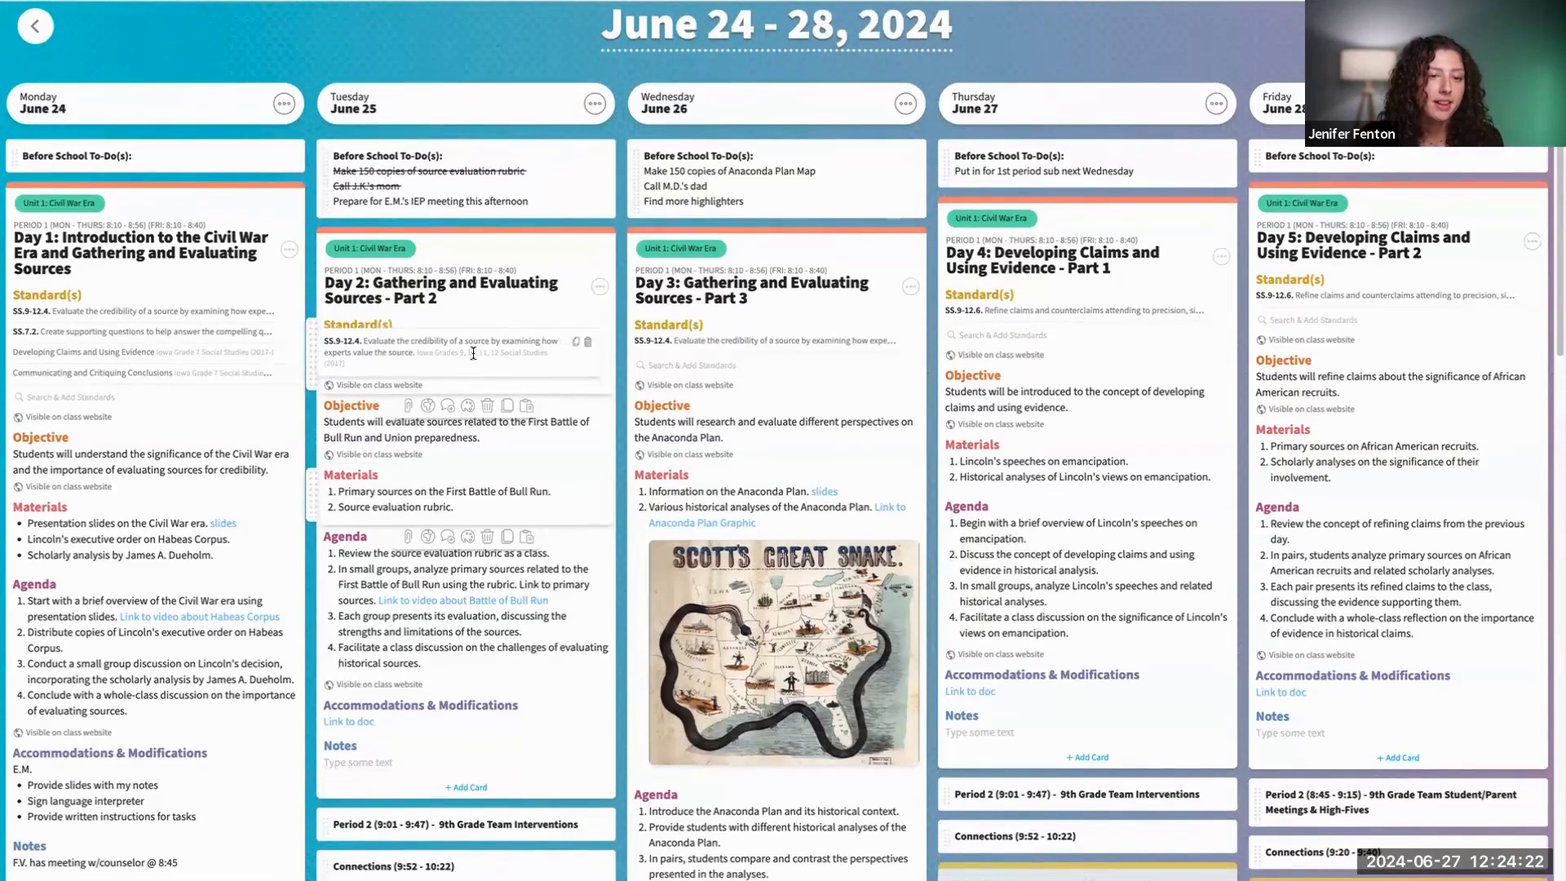
scroll(546, 725, "down", 1)
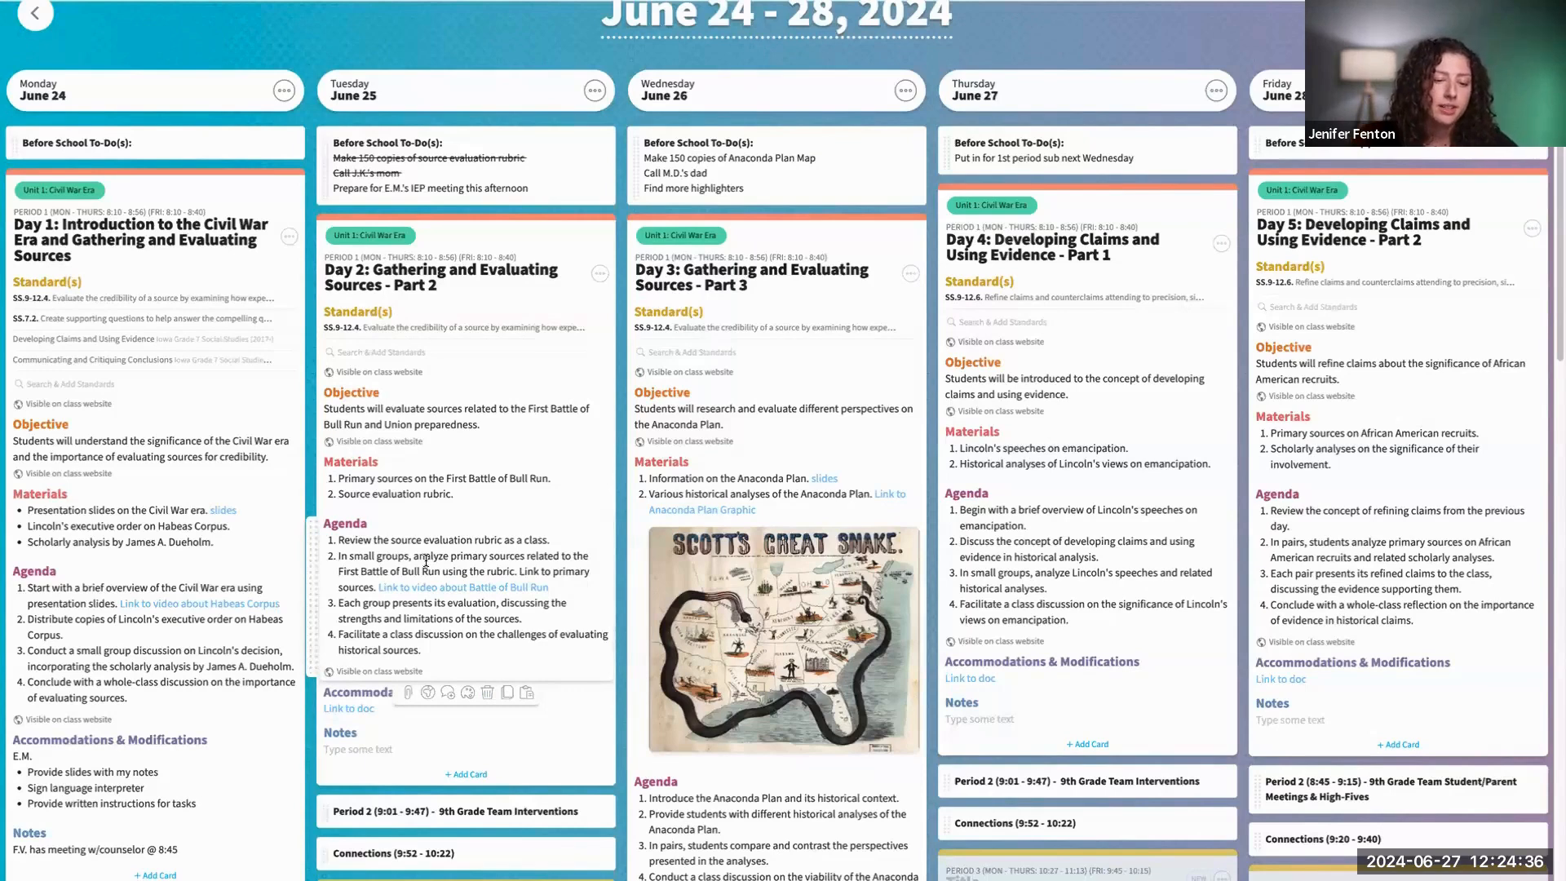
left_click(469, 590)
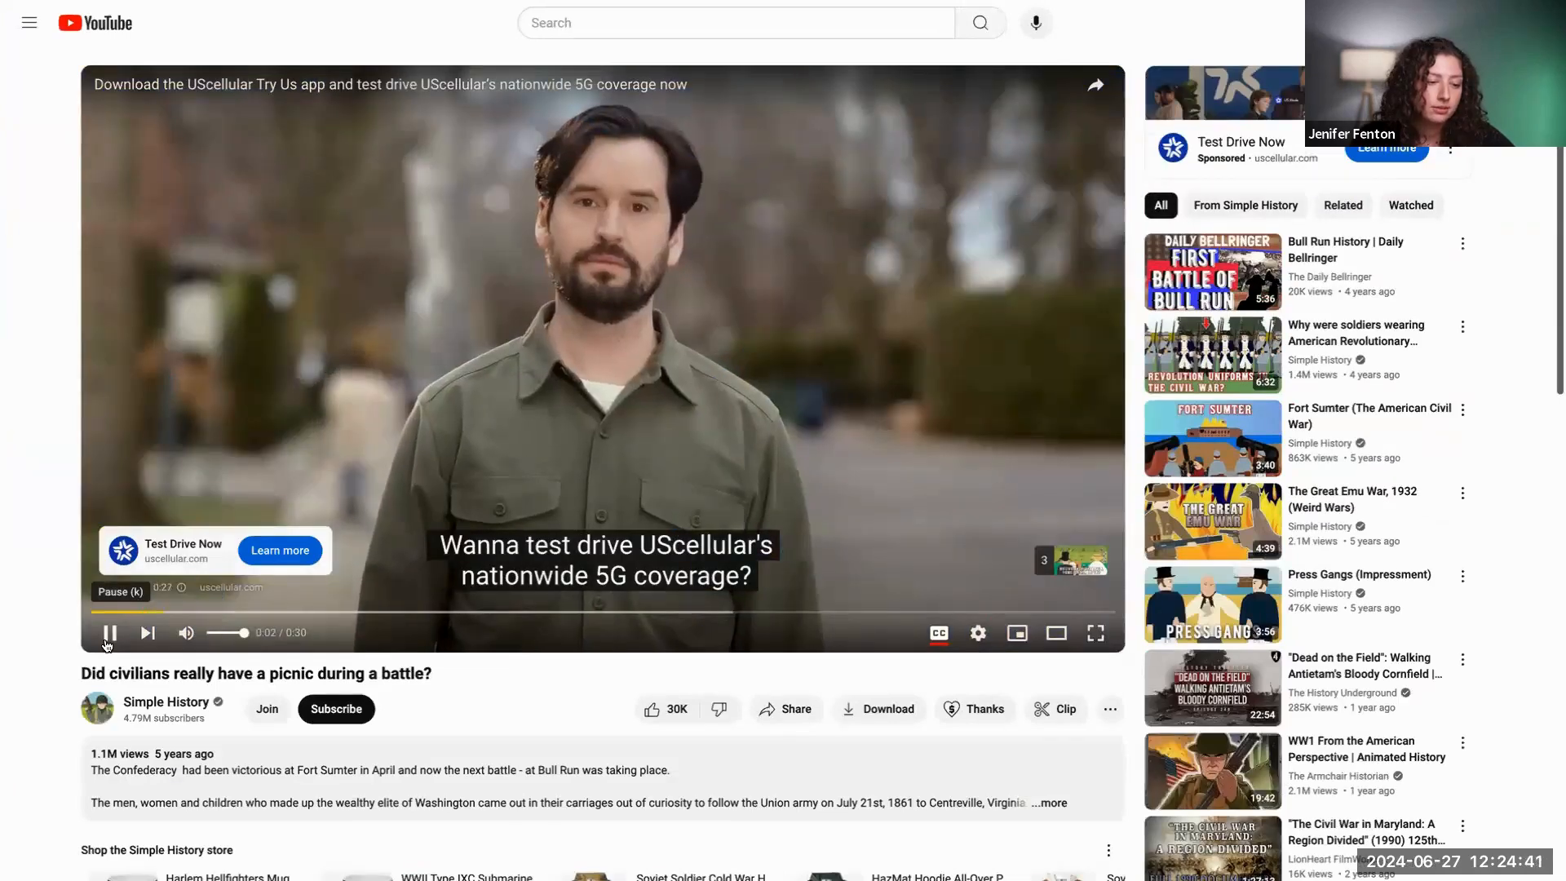
left_click(111, 638)
mouse_move(2, 563)
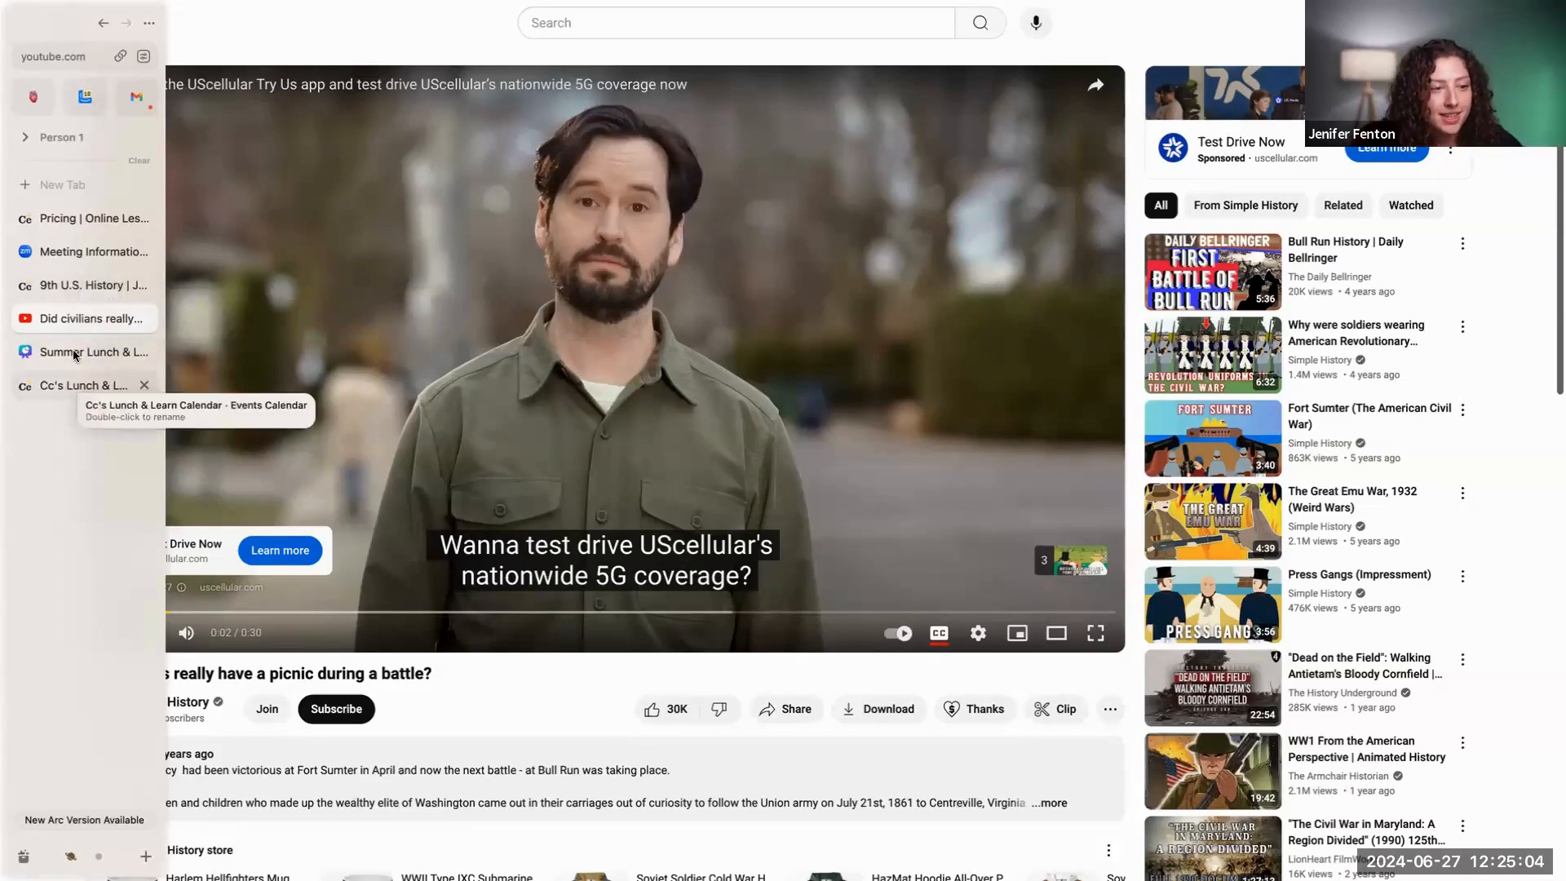
left_click(82, 287)
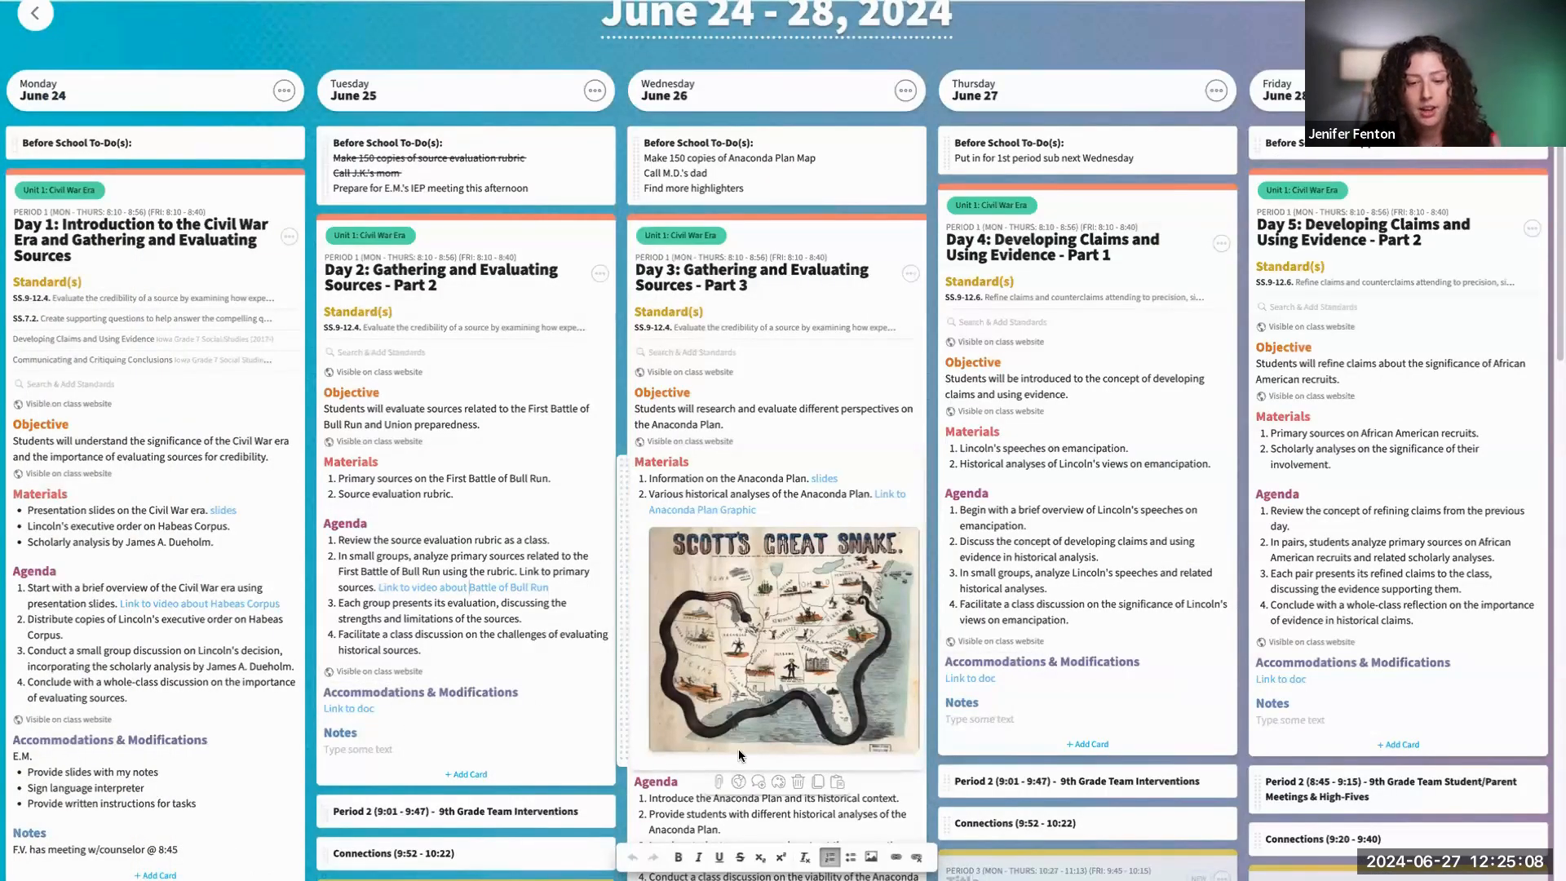
Step: View the Anaconda Plan graphic linked in Wednesday's Day 3 materials, and go back to the planbook
scroll(836, 530, "down", 1)
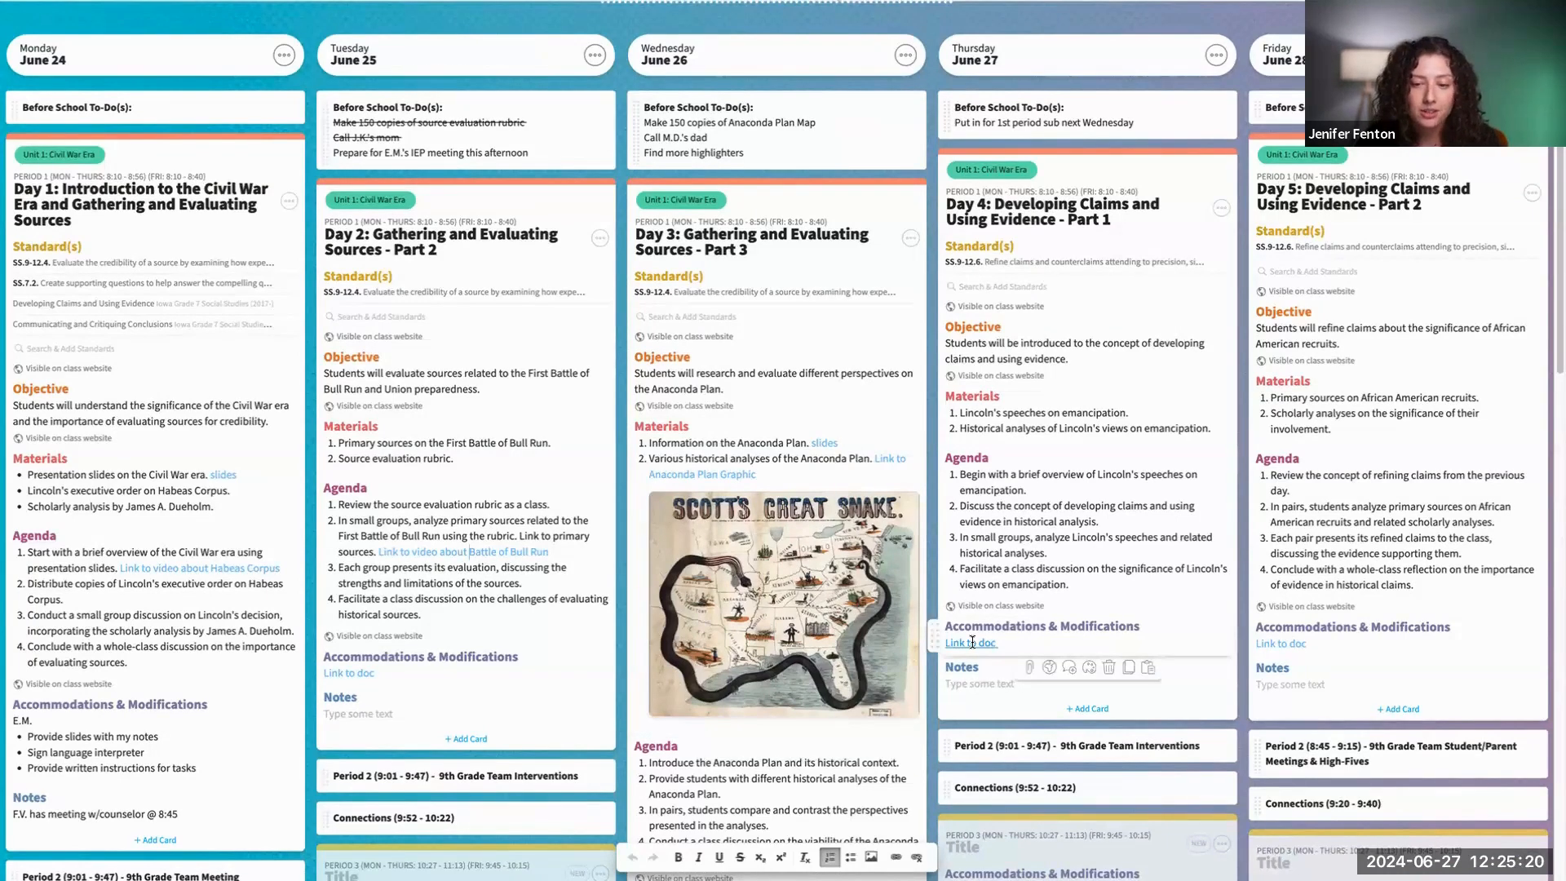
left_click(887, 458)
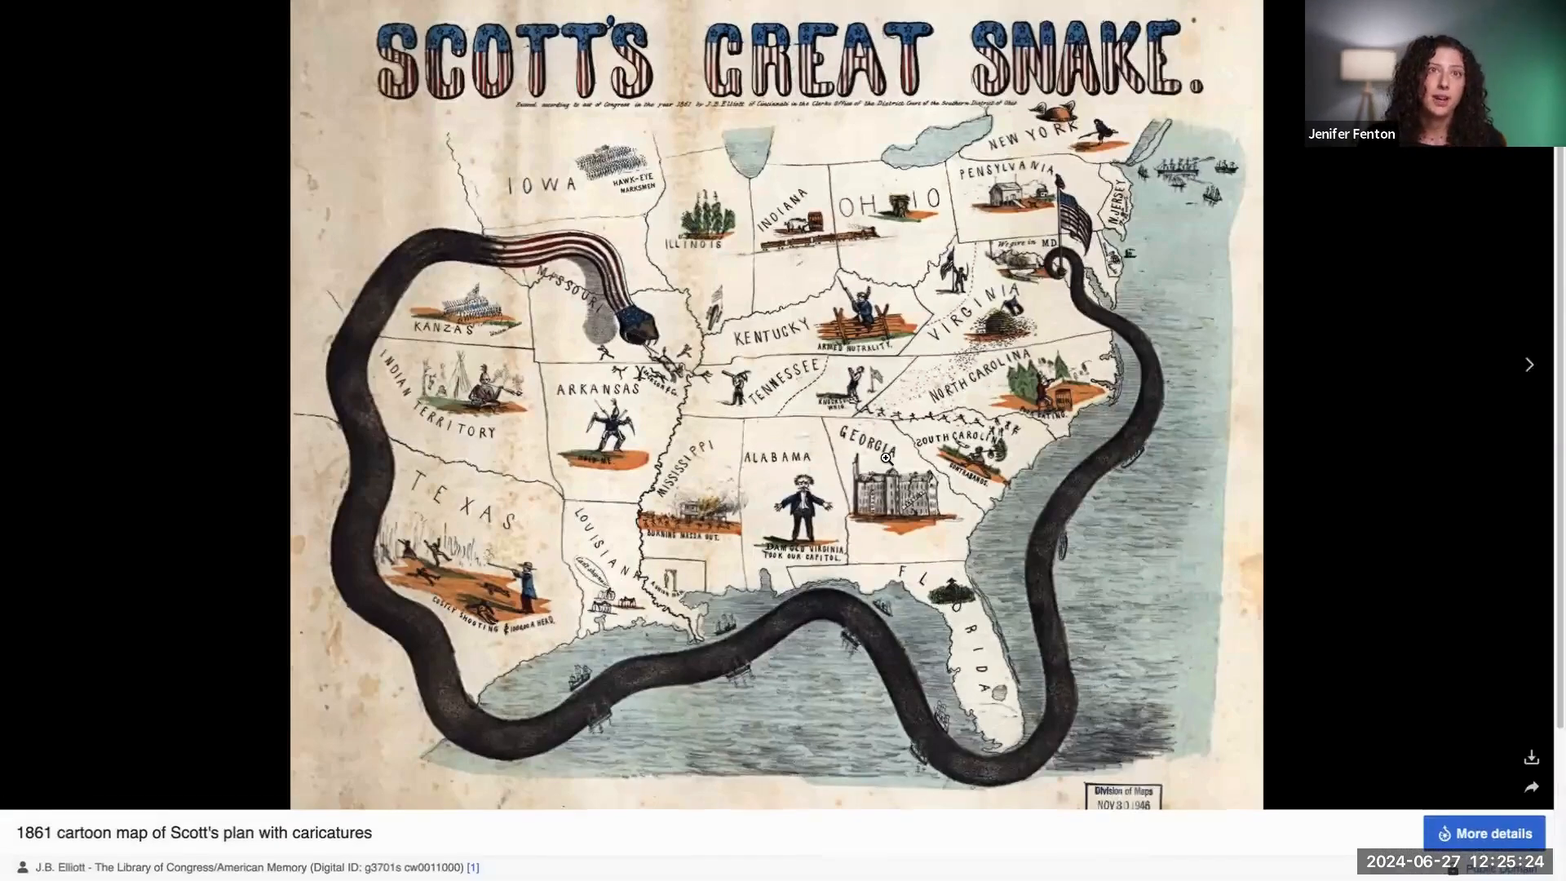
mouse_move(3, 481)
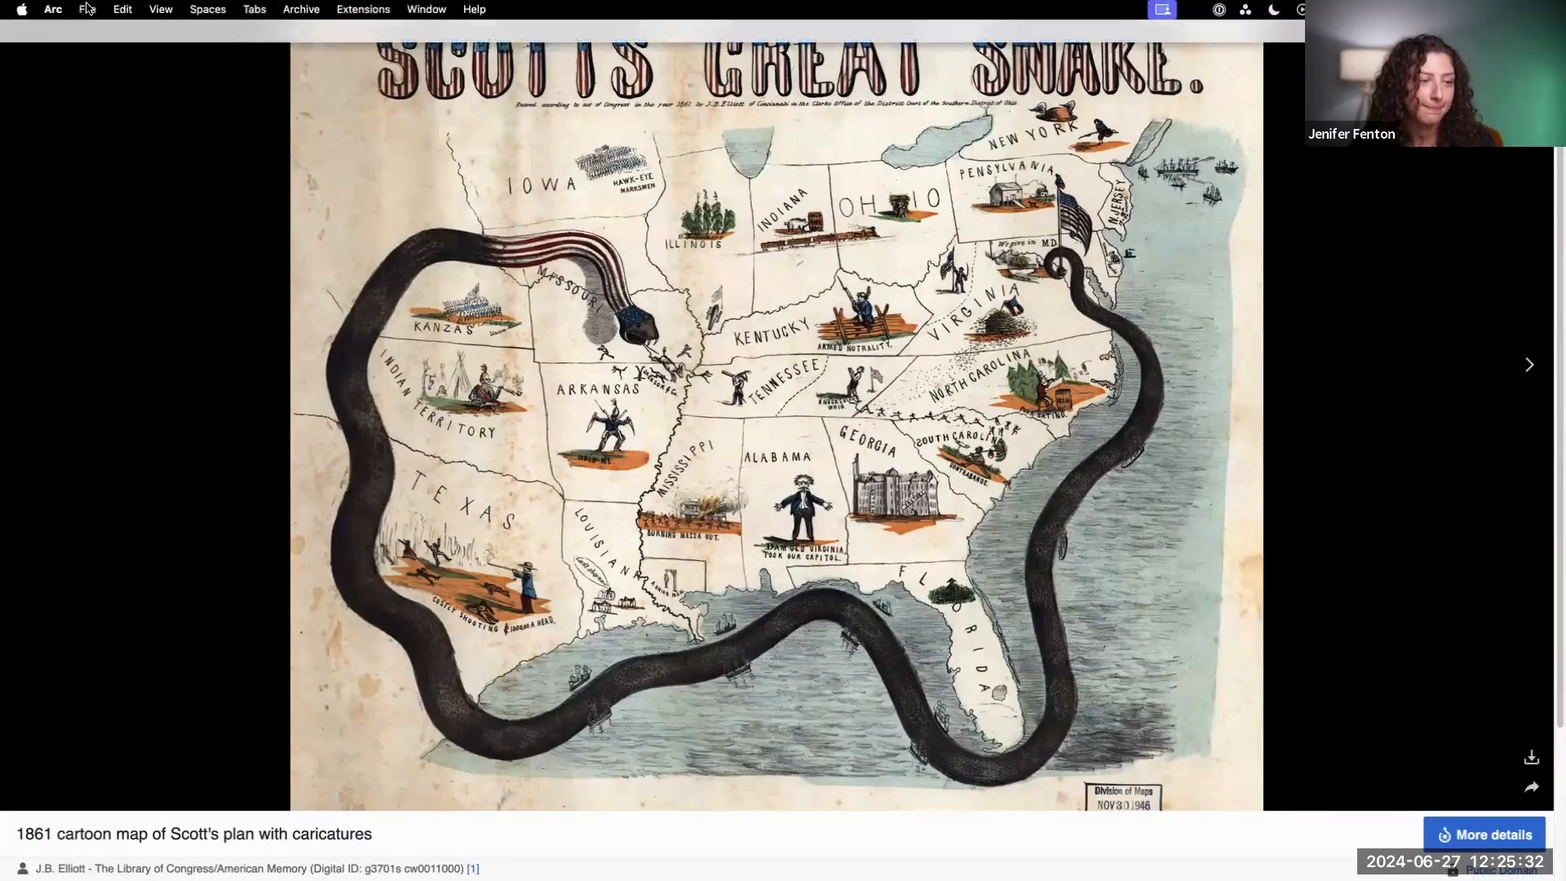
mouse_move(2, 49)
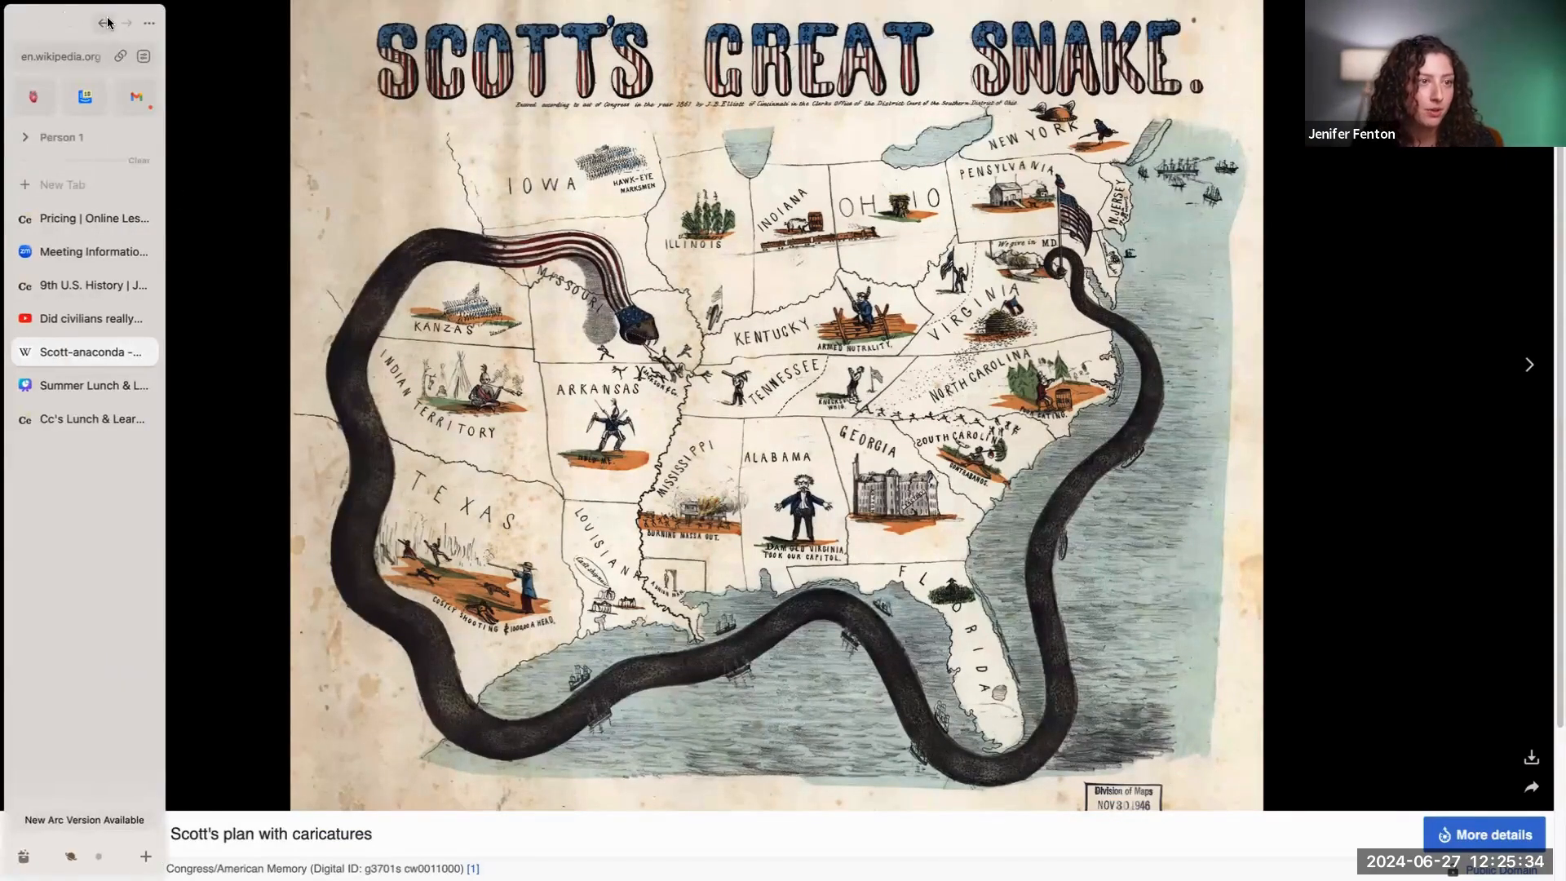
left_click(99, 23)
Step: View the plans for Thursday, June 27 in Day view, and return to the Week view
scroll(867, 395, "down", 1)
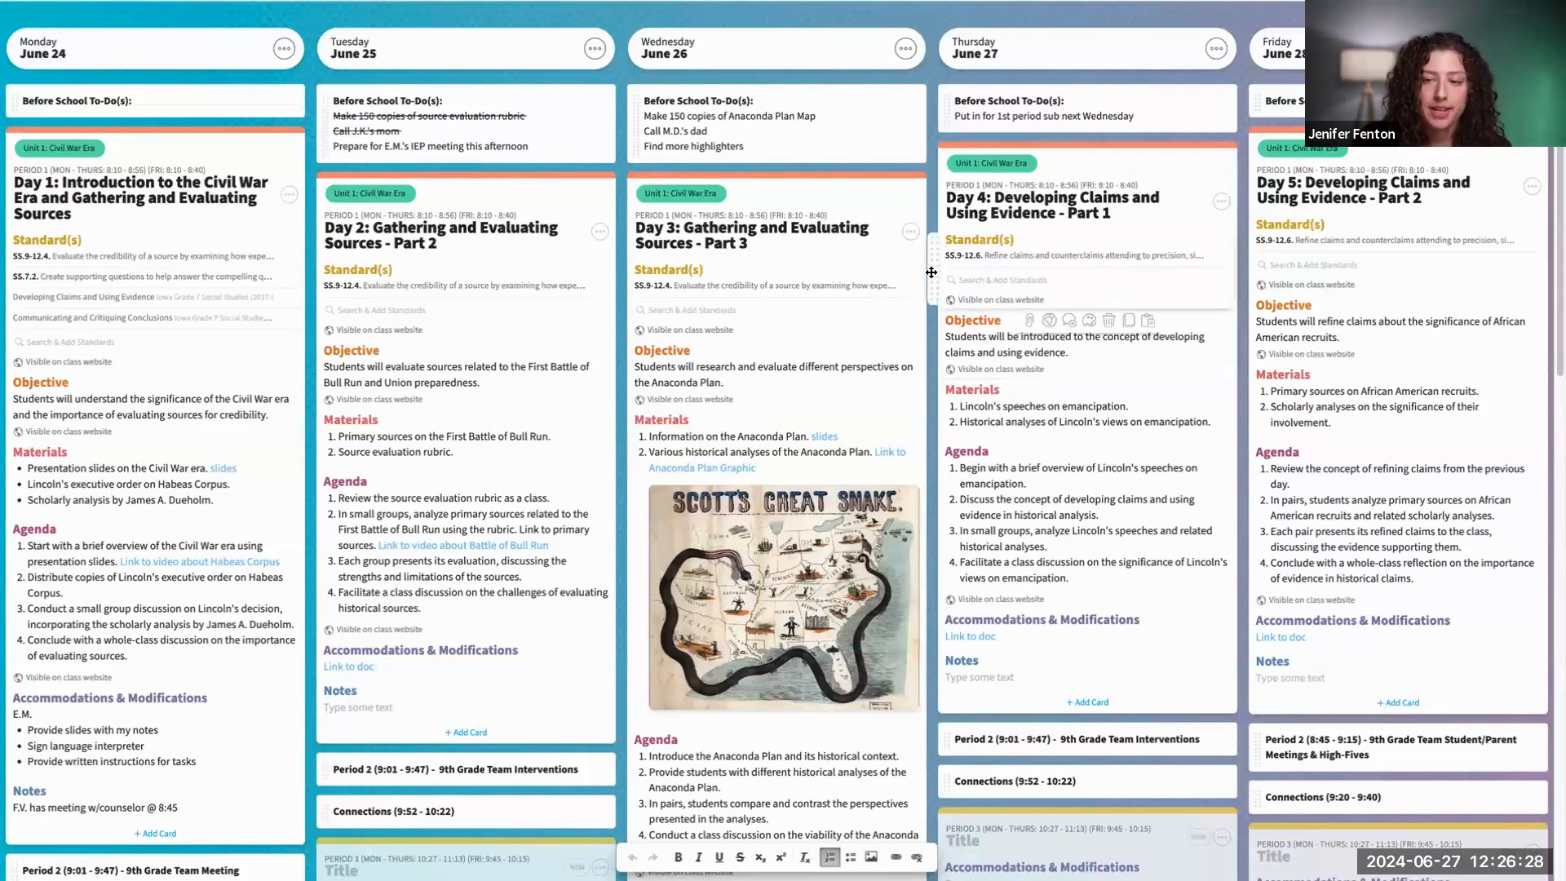
scroll(934, 248, "up", 1)
scroll(934, 248, "up", 3)
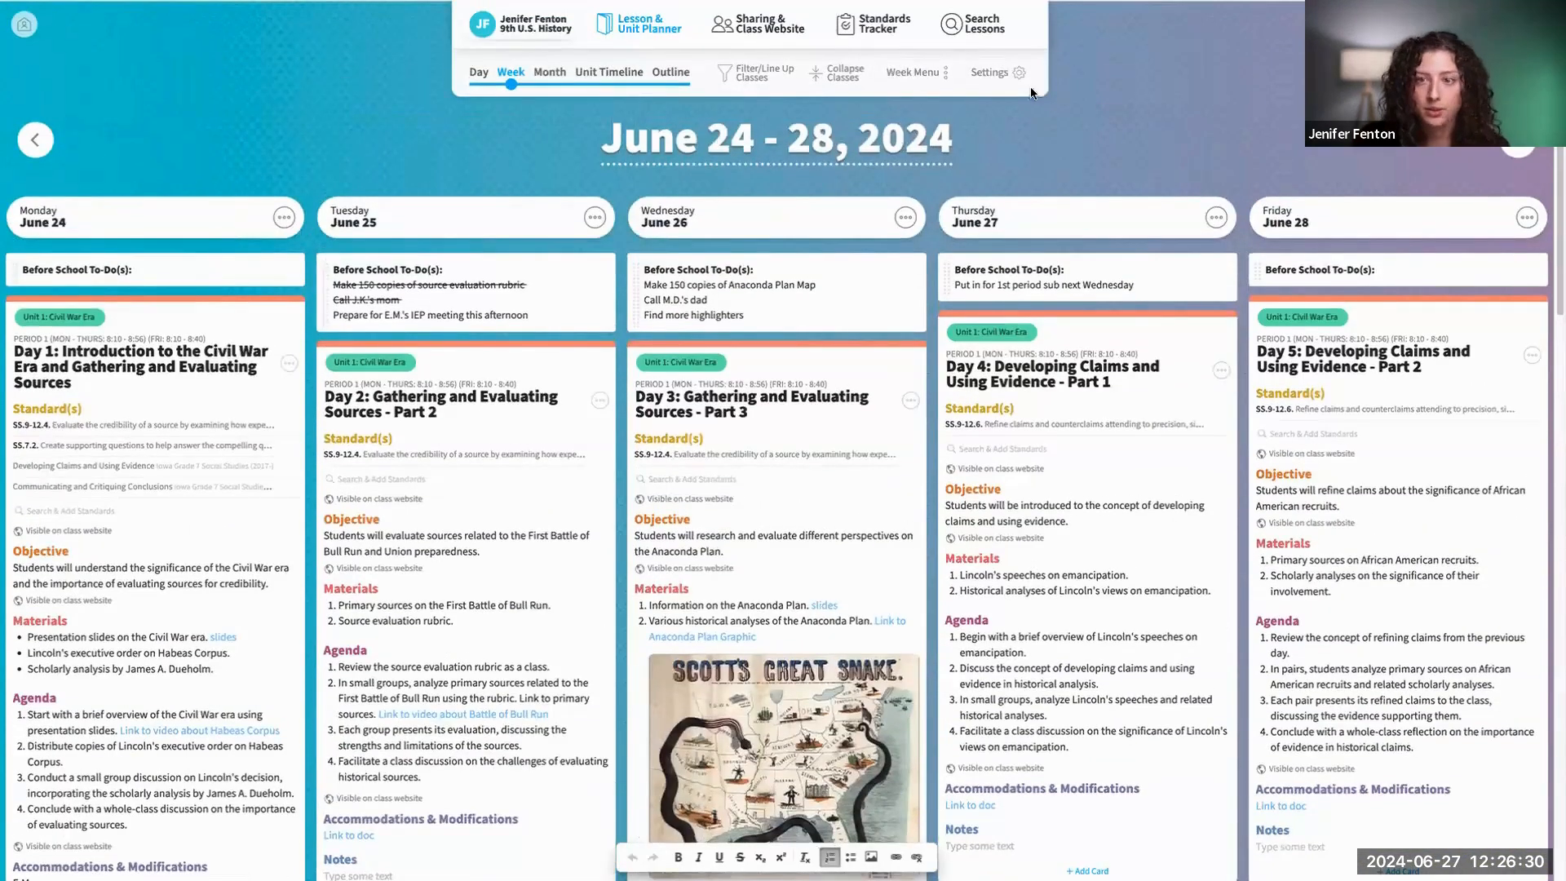
mouse_move(787, 9)
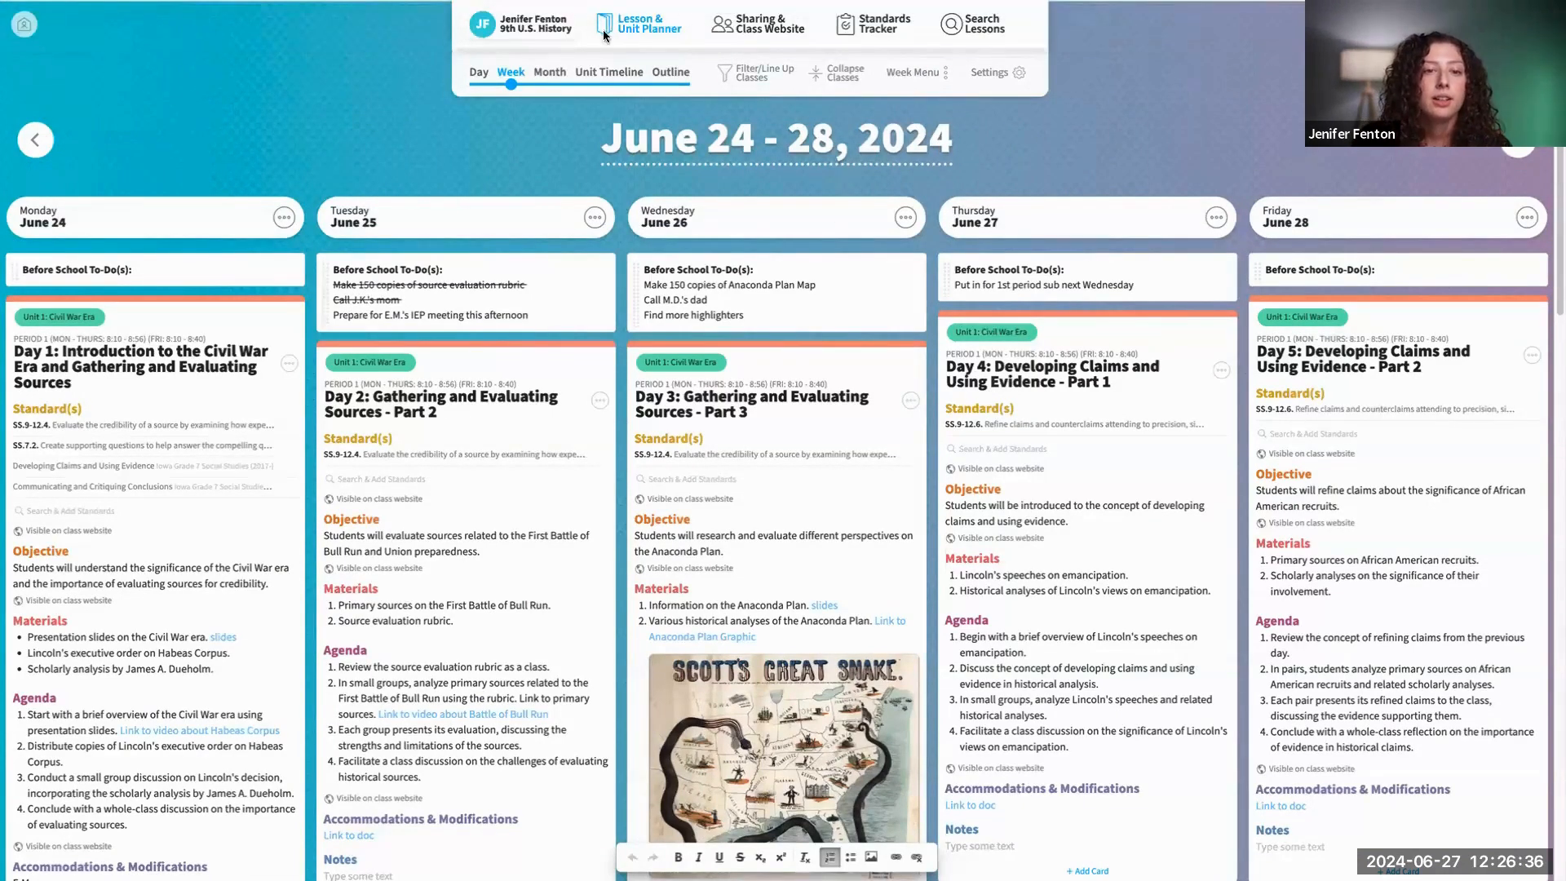
left_click(480, 74)
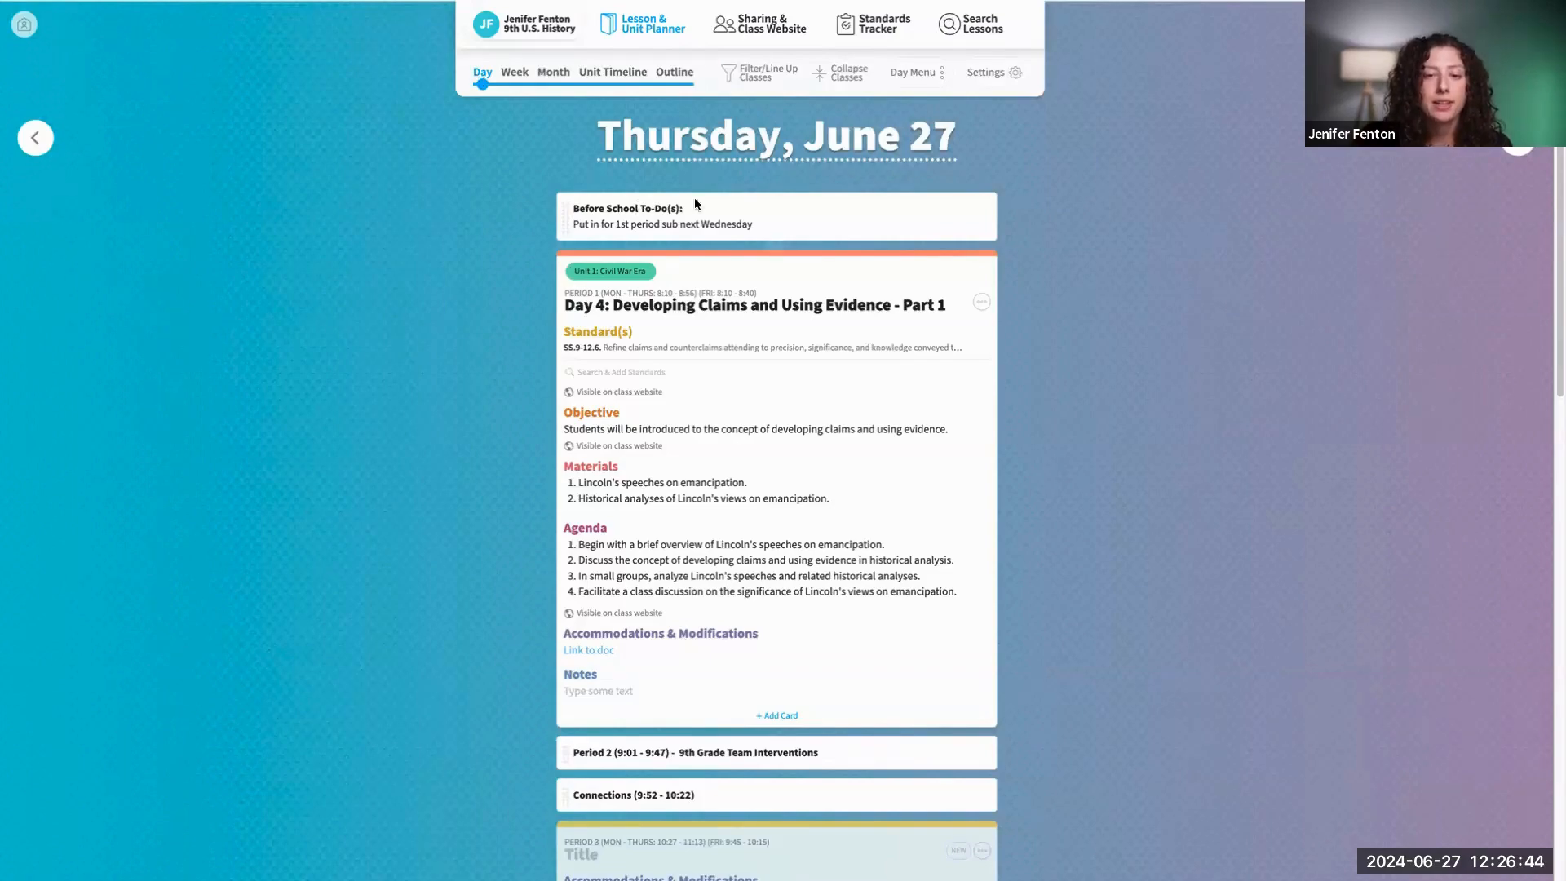
scroll(1214, 320, "down", 2)
scroll(1214, 320, "up", 2)
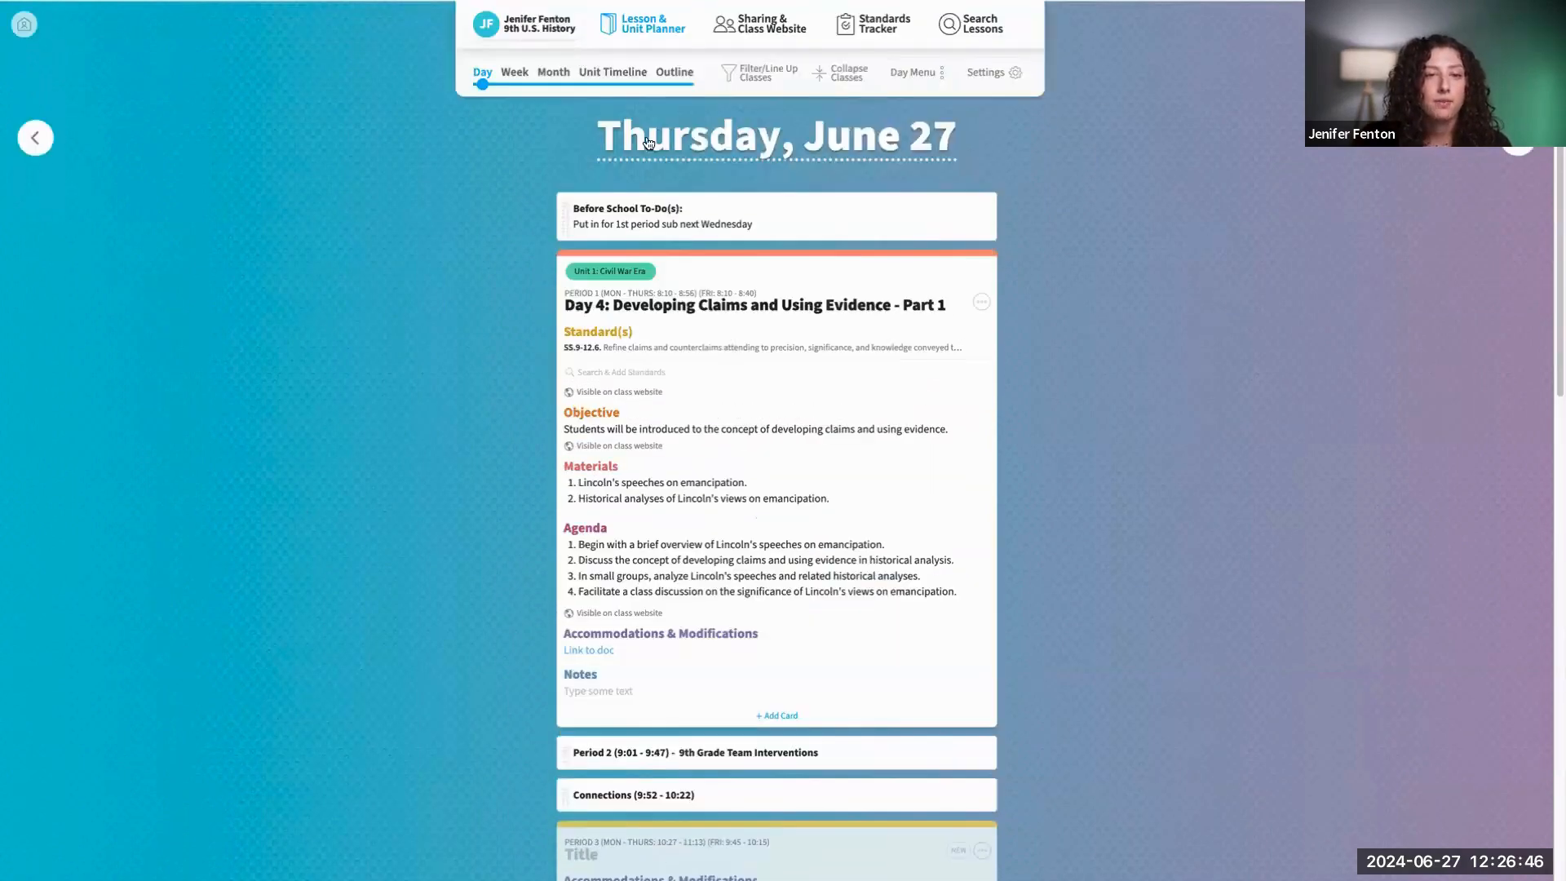
left_click(515, 76)
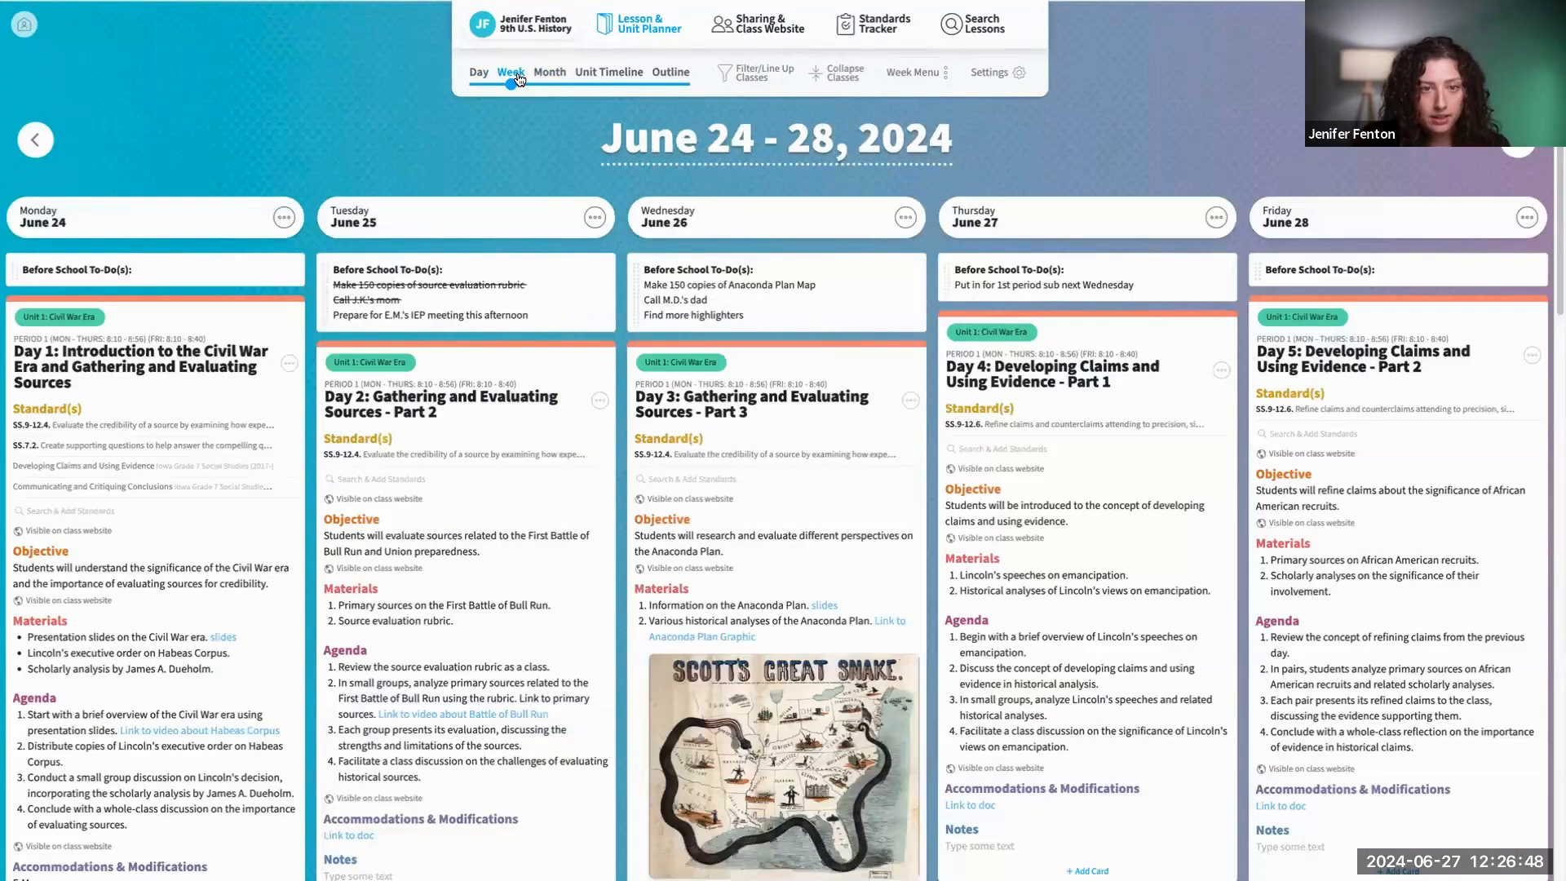
Step: Switch to the June 2024 Month view and look over the lessons from June 17 through July 5
left_click(552, 74)
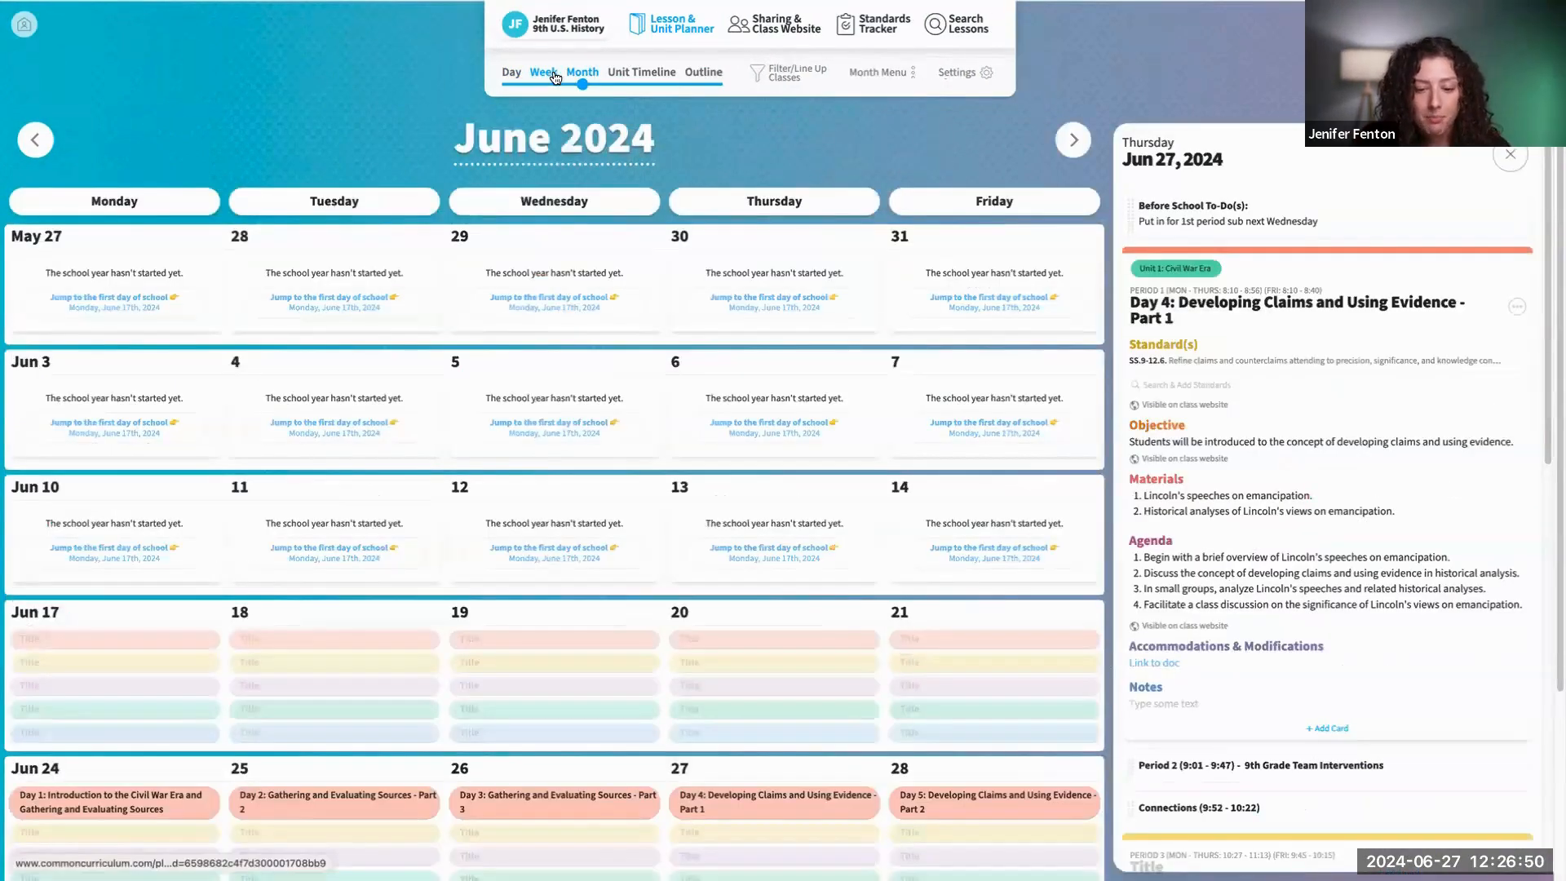
scroll(952, 373, "down", 1)
scroll(953, 373, "down", 3)
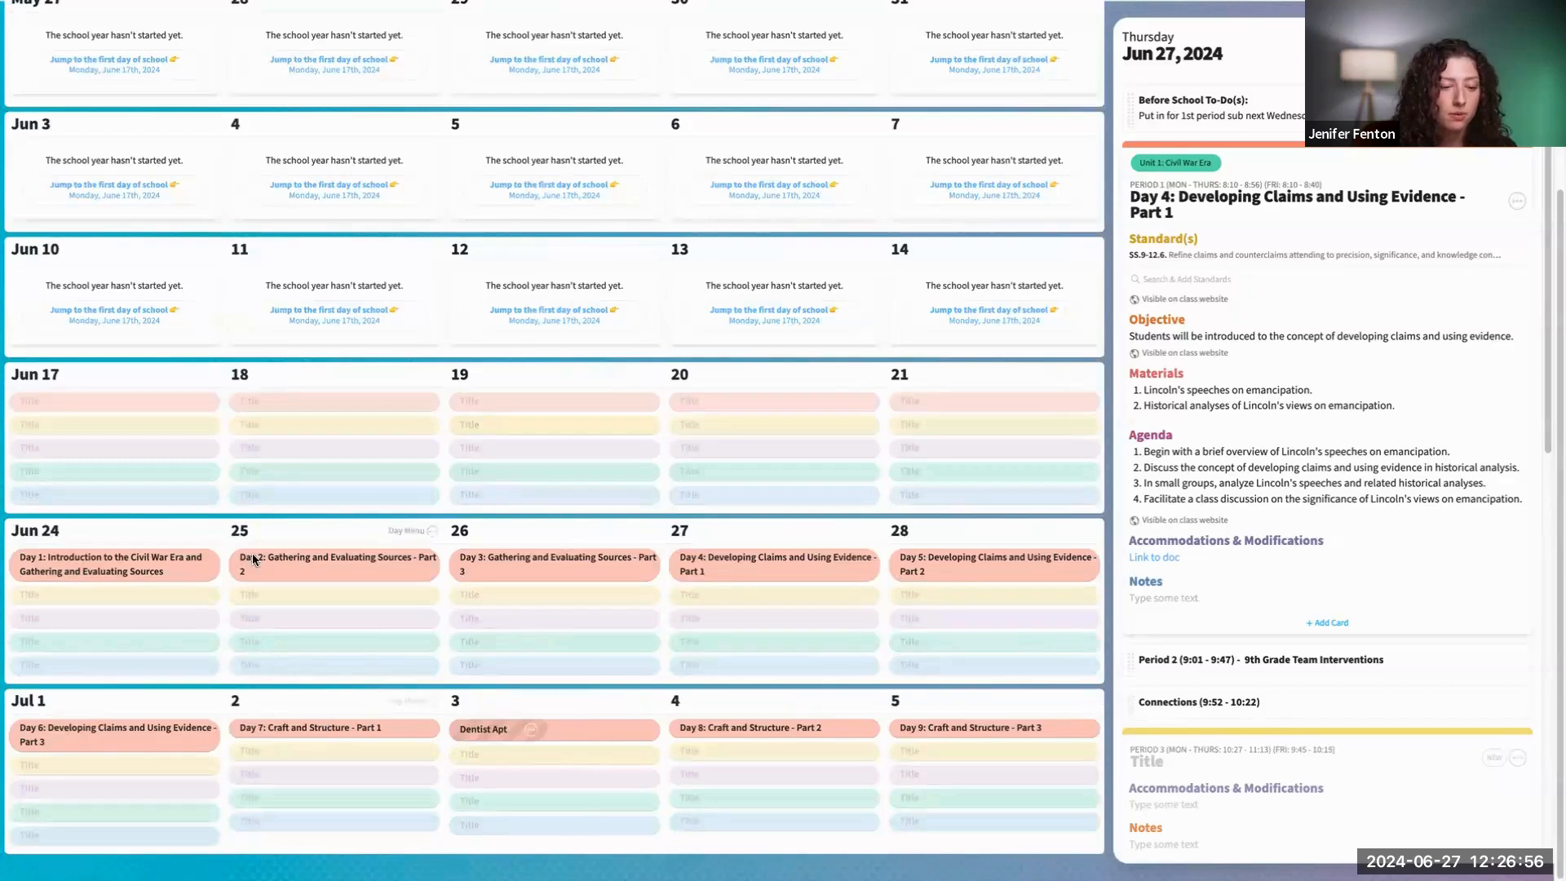
Step: Try moving the June 27 lesson "Day 4: Developing Claims and Using Evidence - Part 1" to June 20's Period 3 slot, and undo the move
left_click(840, 571)
left_click_drag(670, 565, 684, 427)
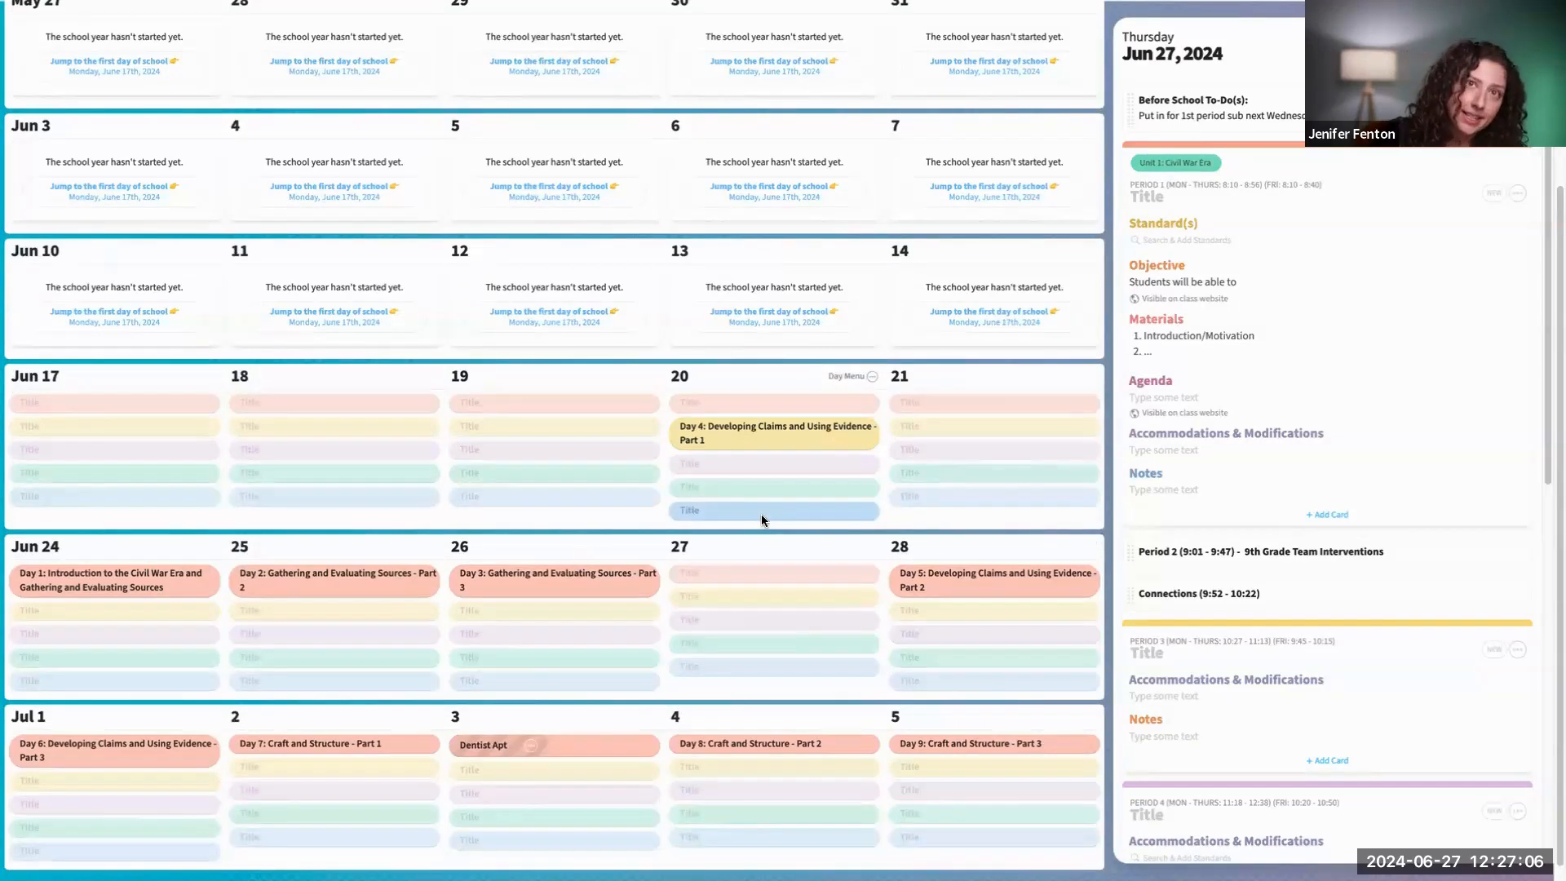
scroll(1077, 441, "up", 2)
scroll(1153, 269, "up", 1)
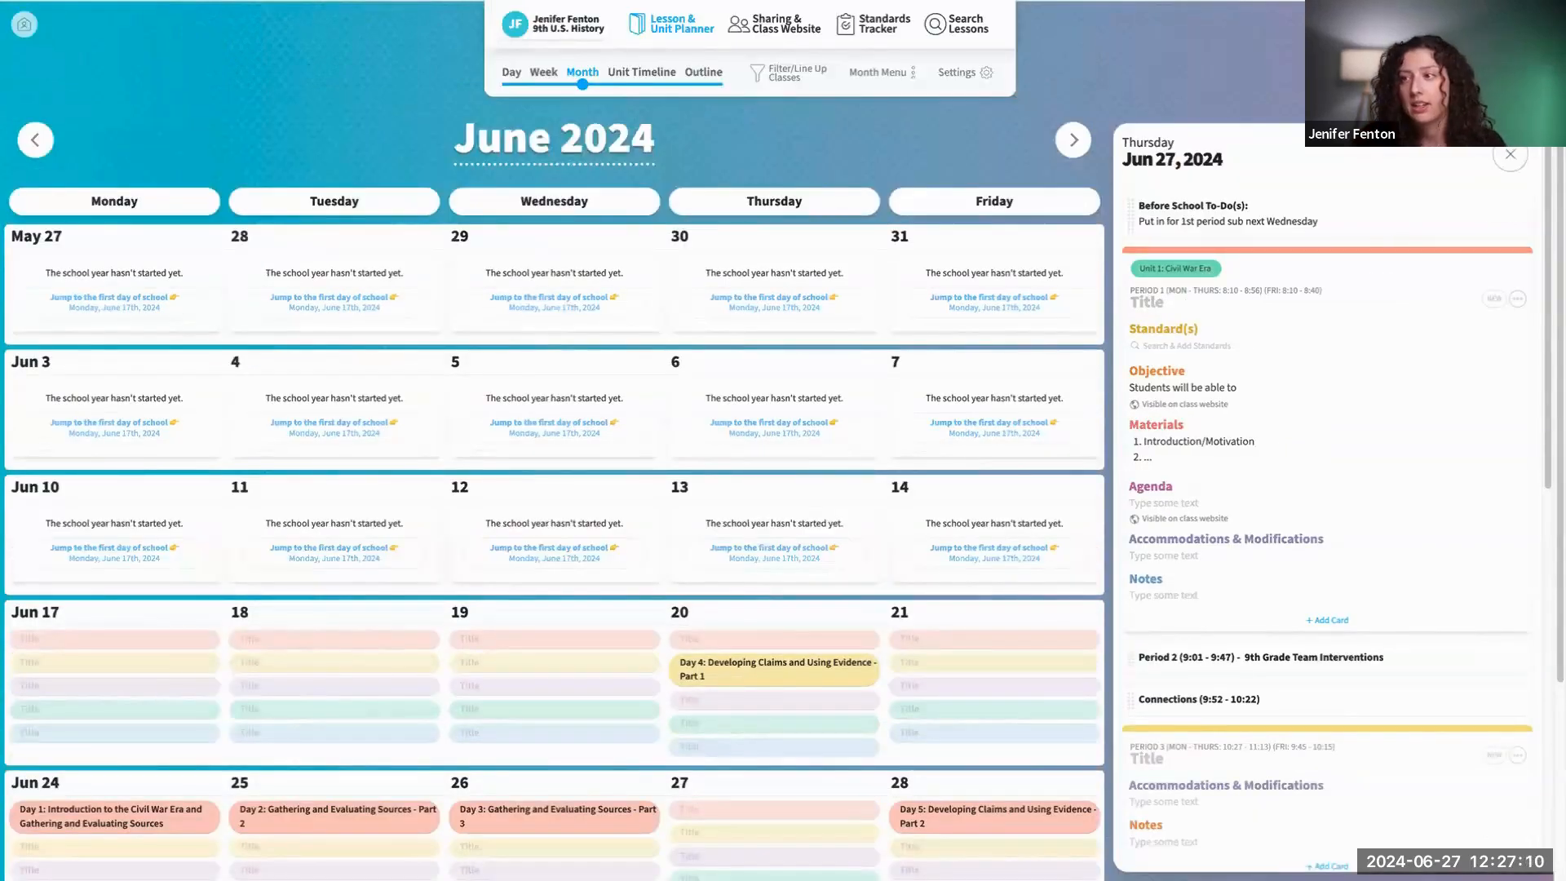
left_click(1358, 25)
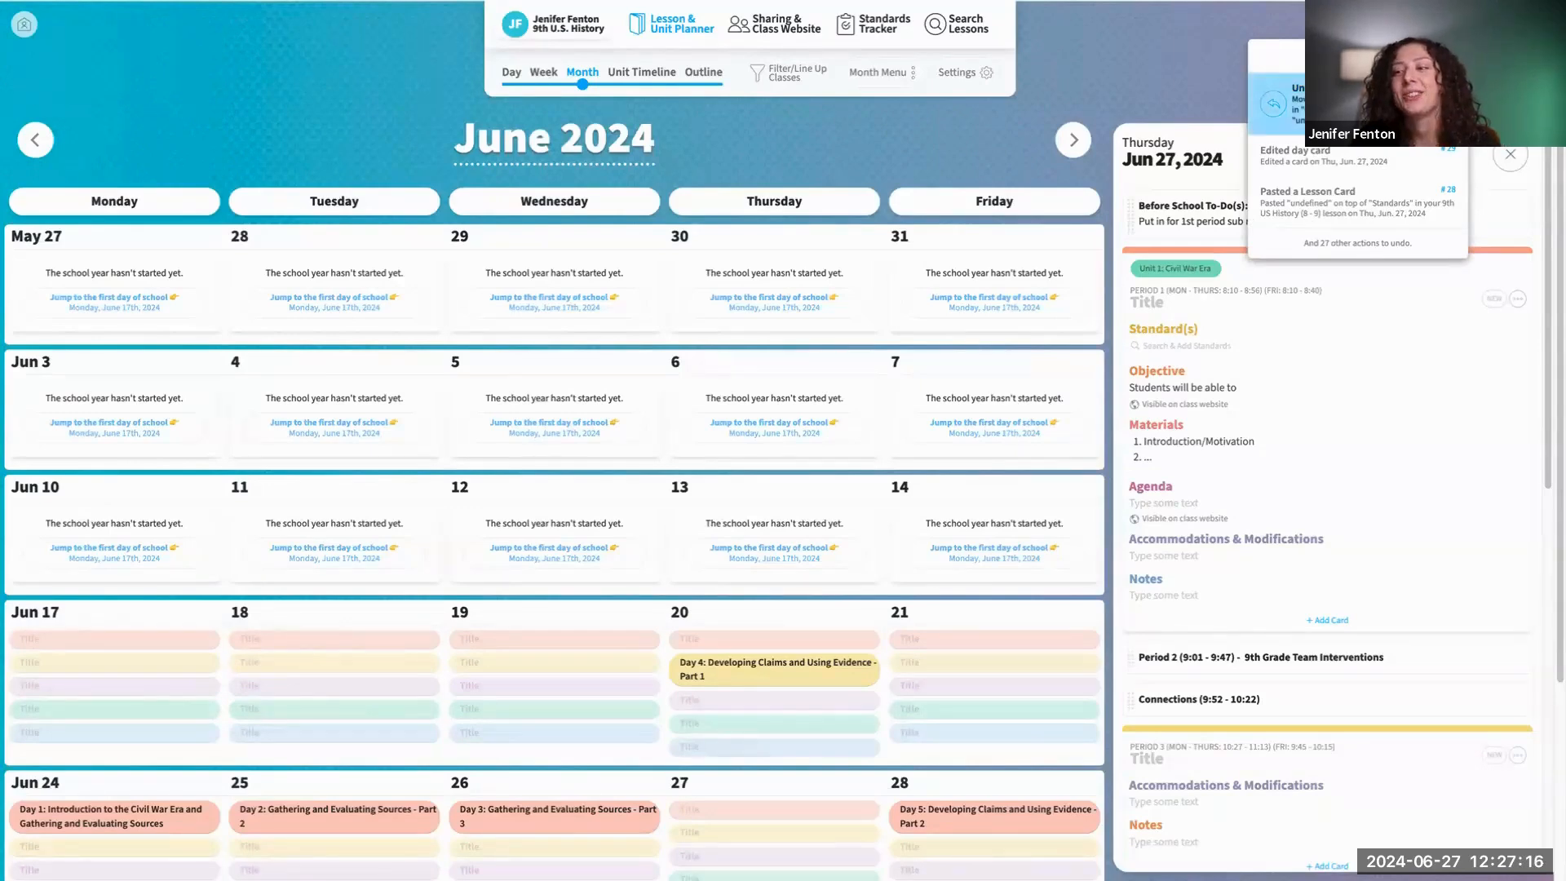
left_click(1358, 100)
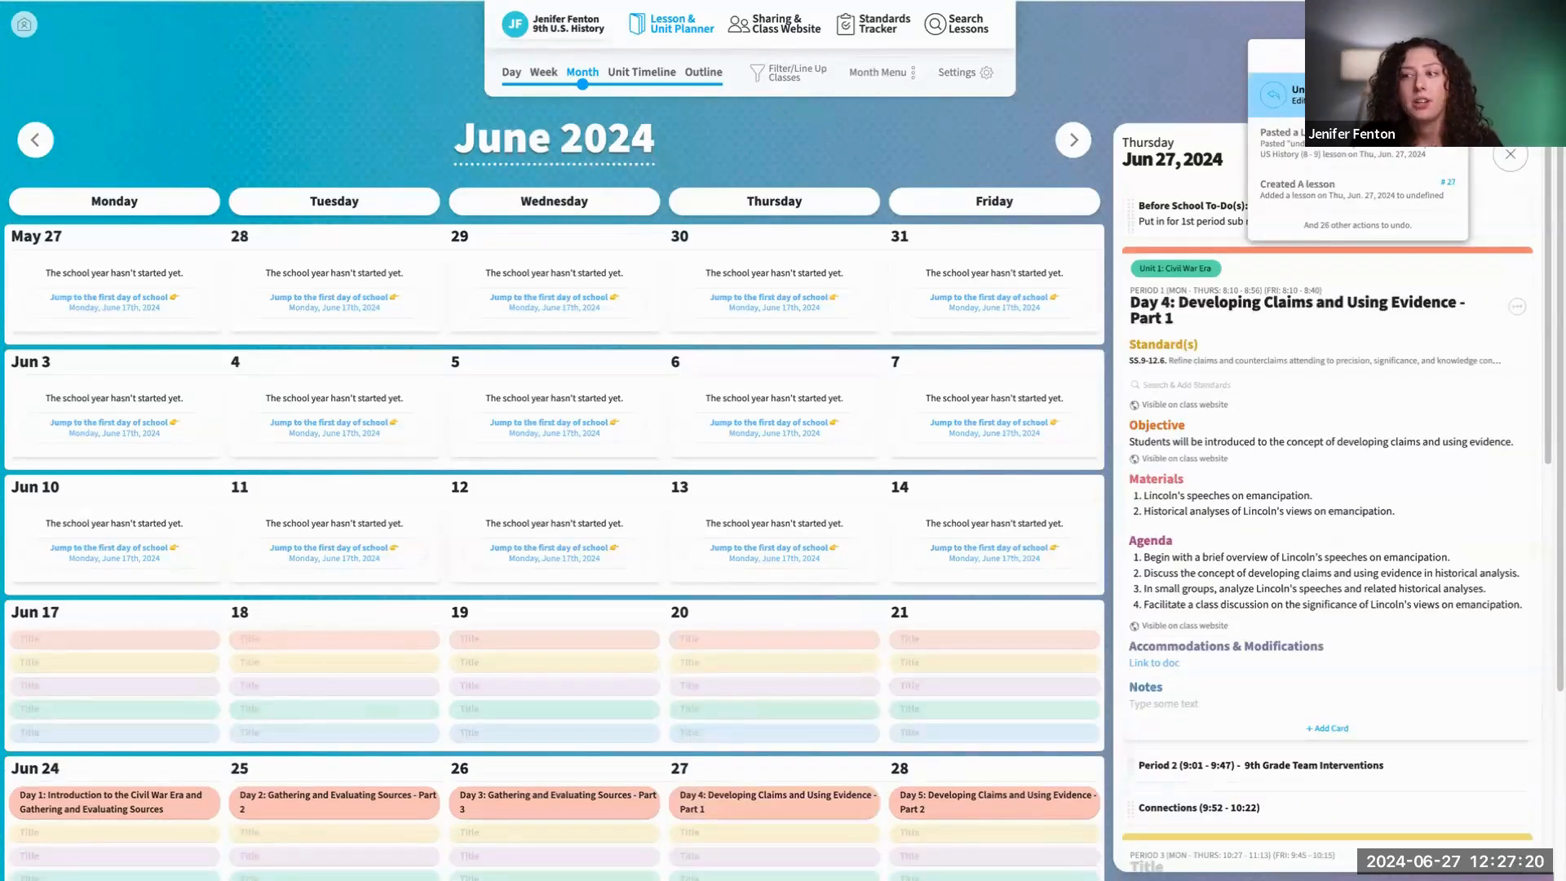
Step: Undo the most recent remaining change in the planbook's undo history
left_click(1285, 97)
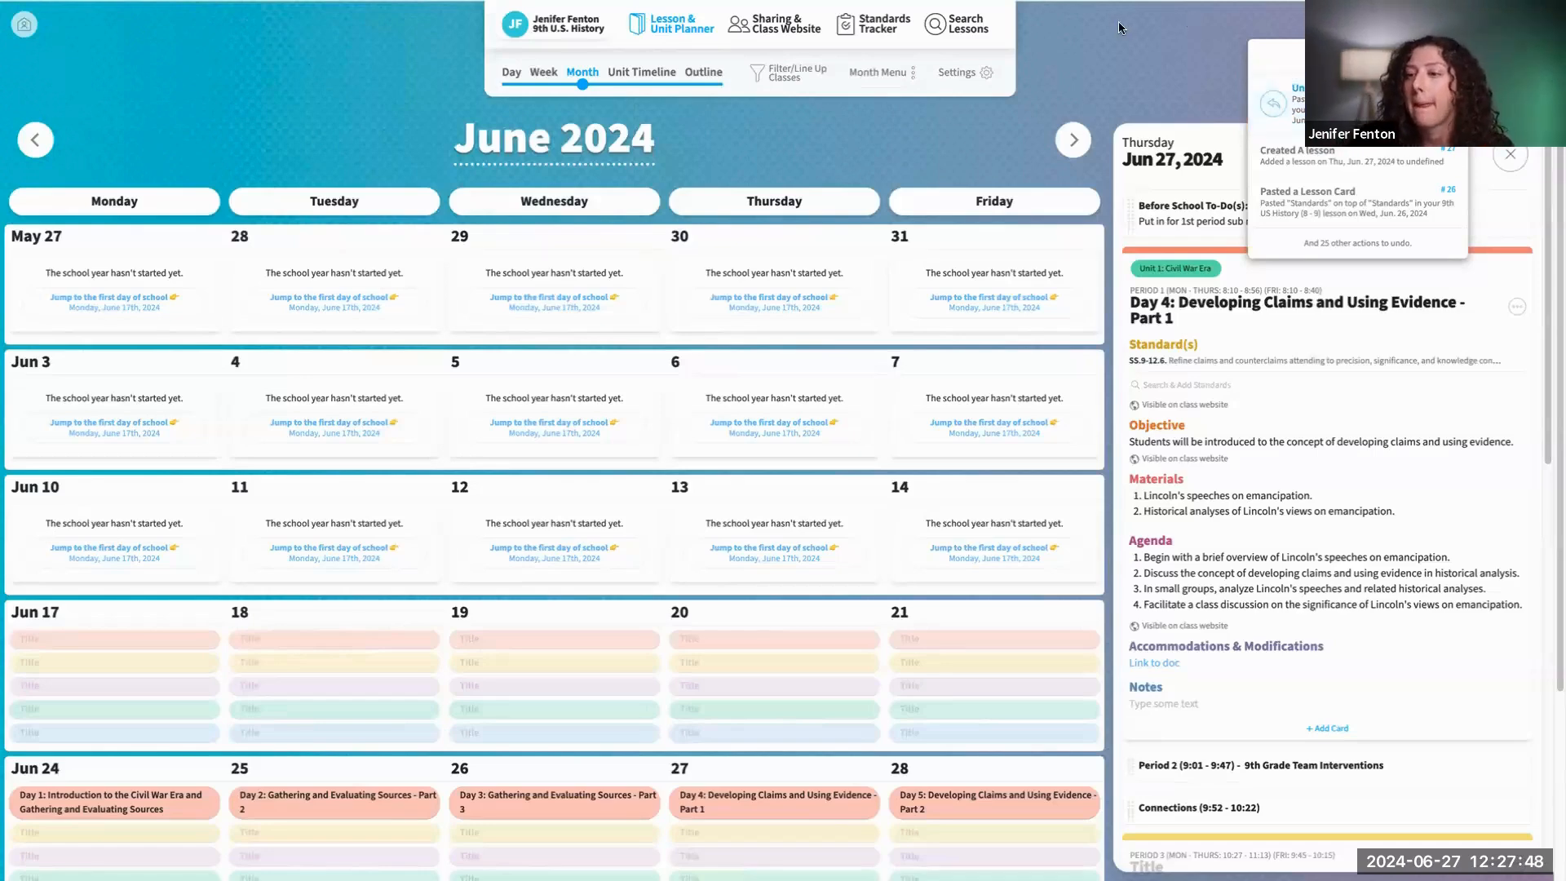
scroll(1025, 598, "down", 1)
scroll(1012, 608, "up", 1)
Step: Switch to the Unit Timeline, view June through October 2024, and check the details of Period 1's Unit 1: Civil War Era
left_click(641, 76)
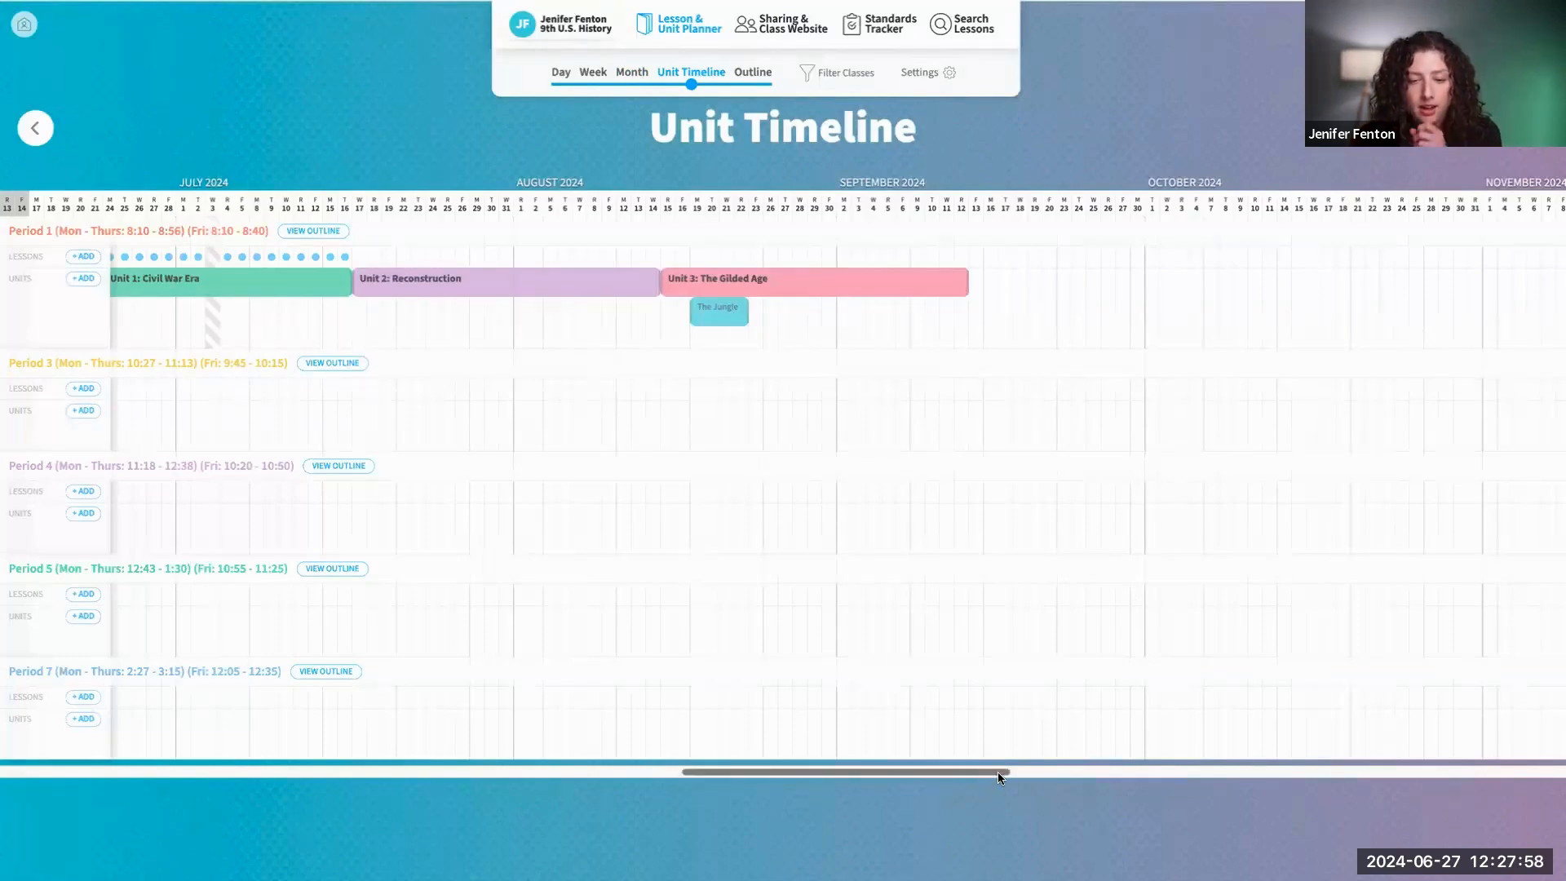
mouse_move(997, 772)
left_mouse_down()
mouse_move(957, 767)
mouse_move(948, 815)
left_mouse_up()
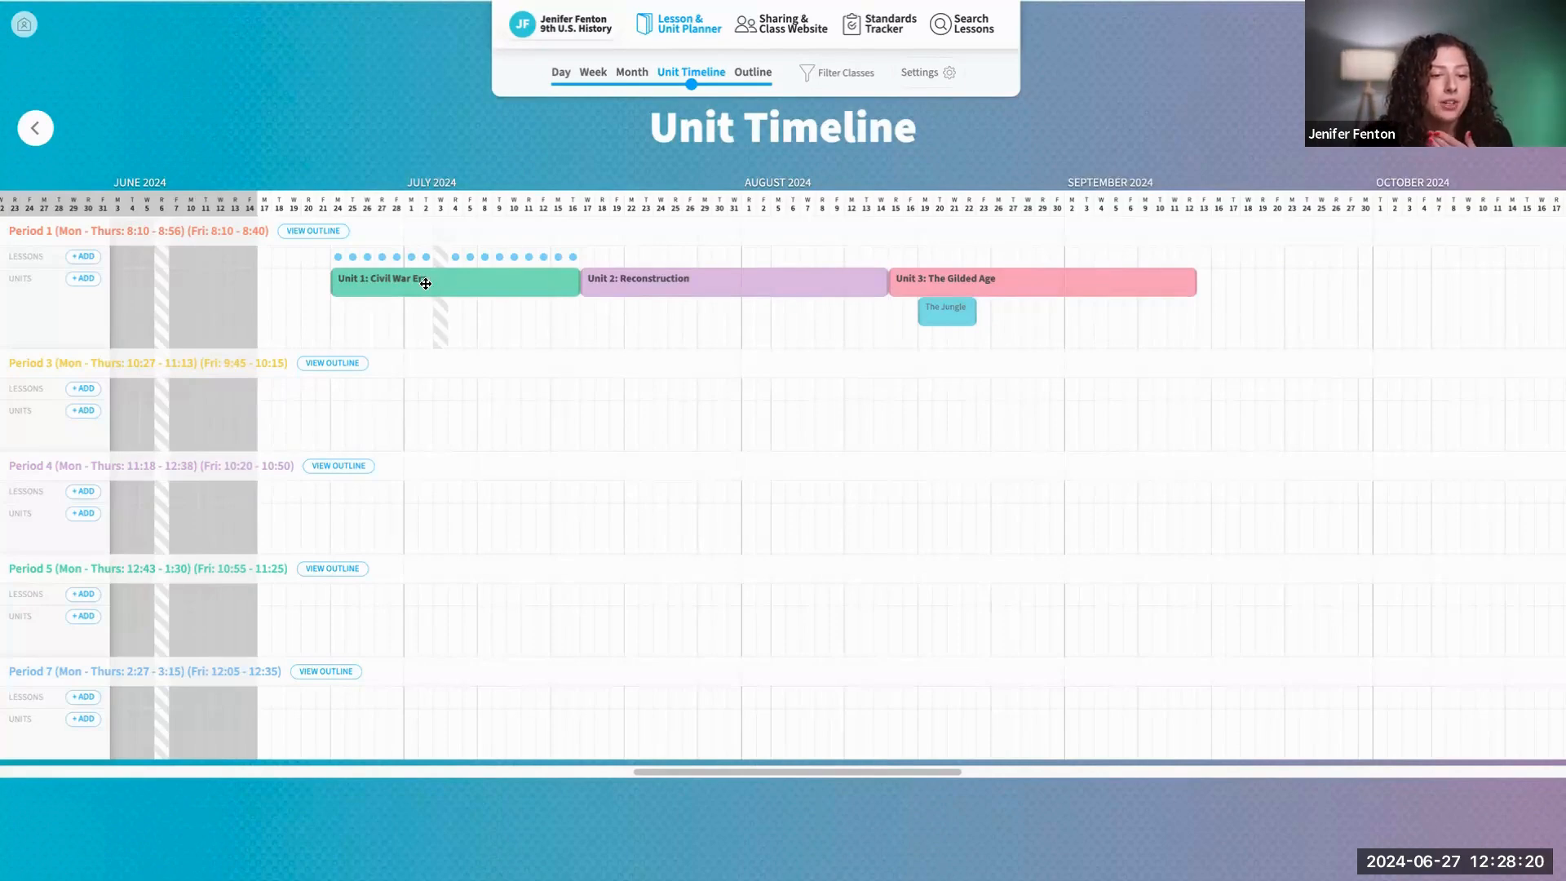
left_click(369, 283)
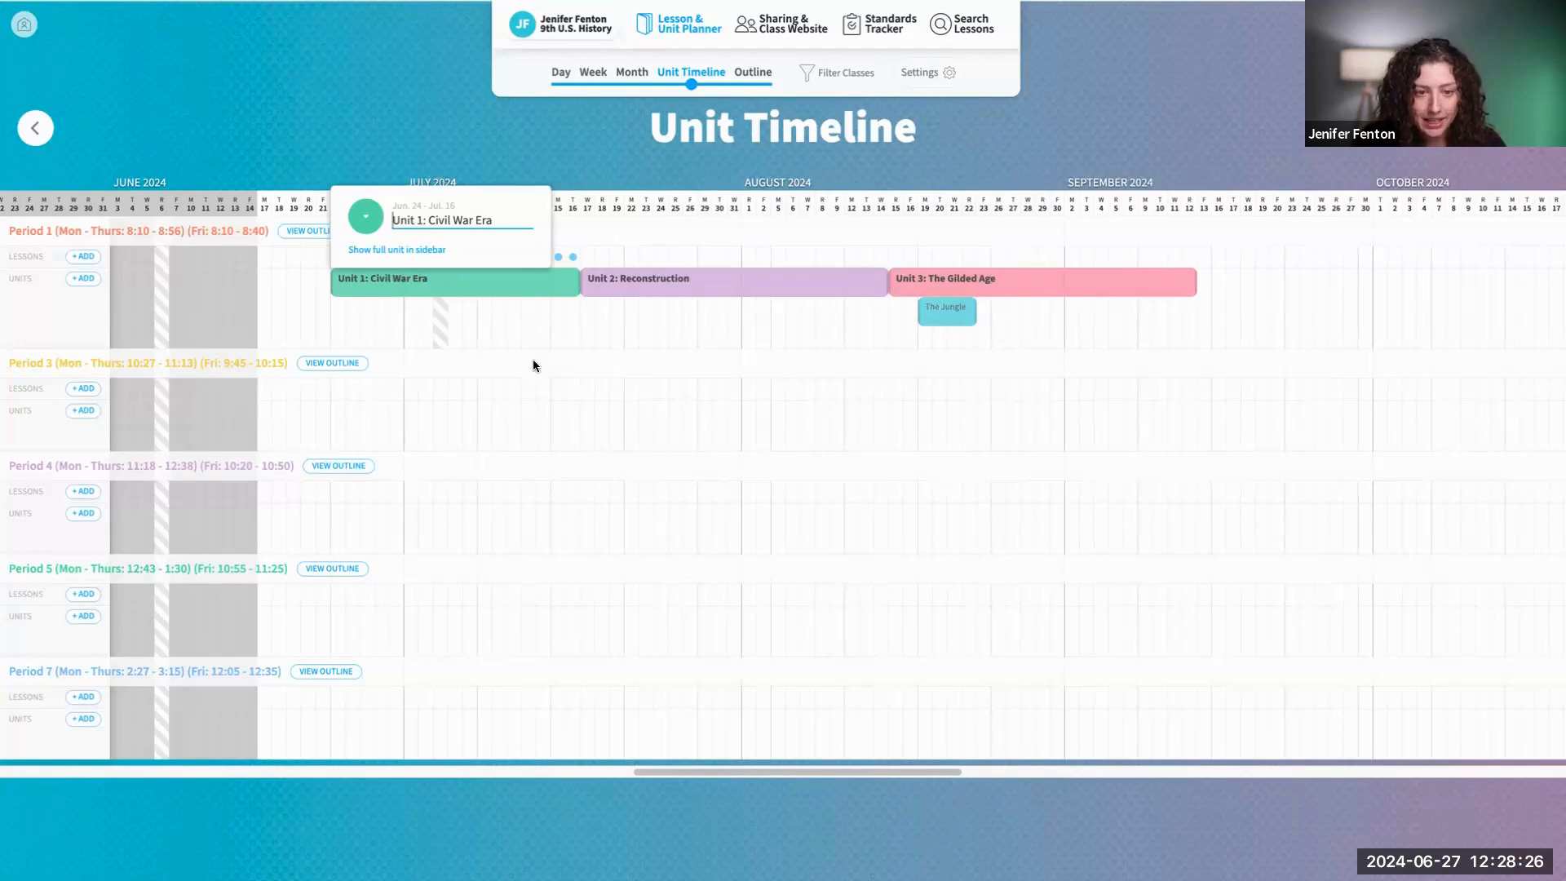
left_click(536, 454)
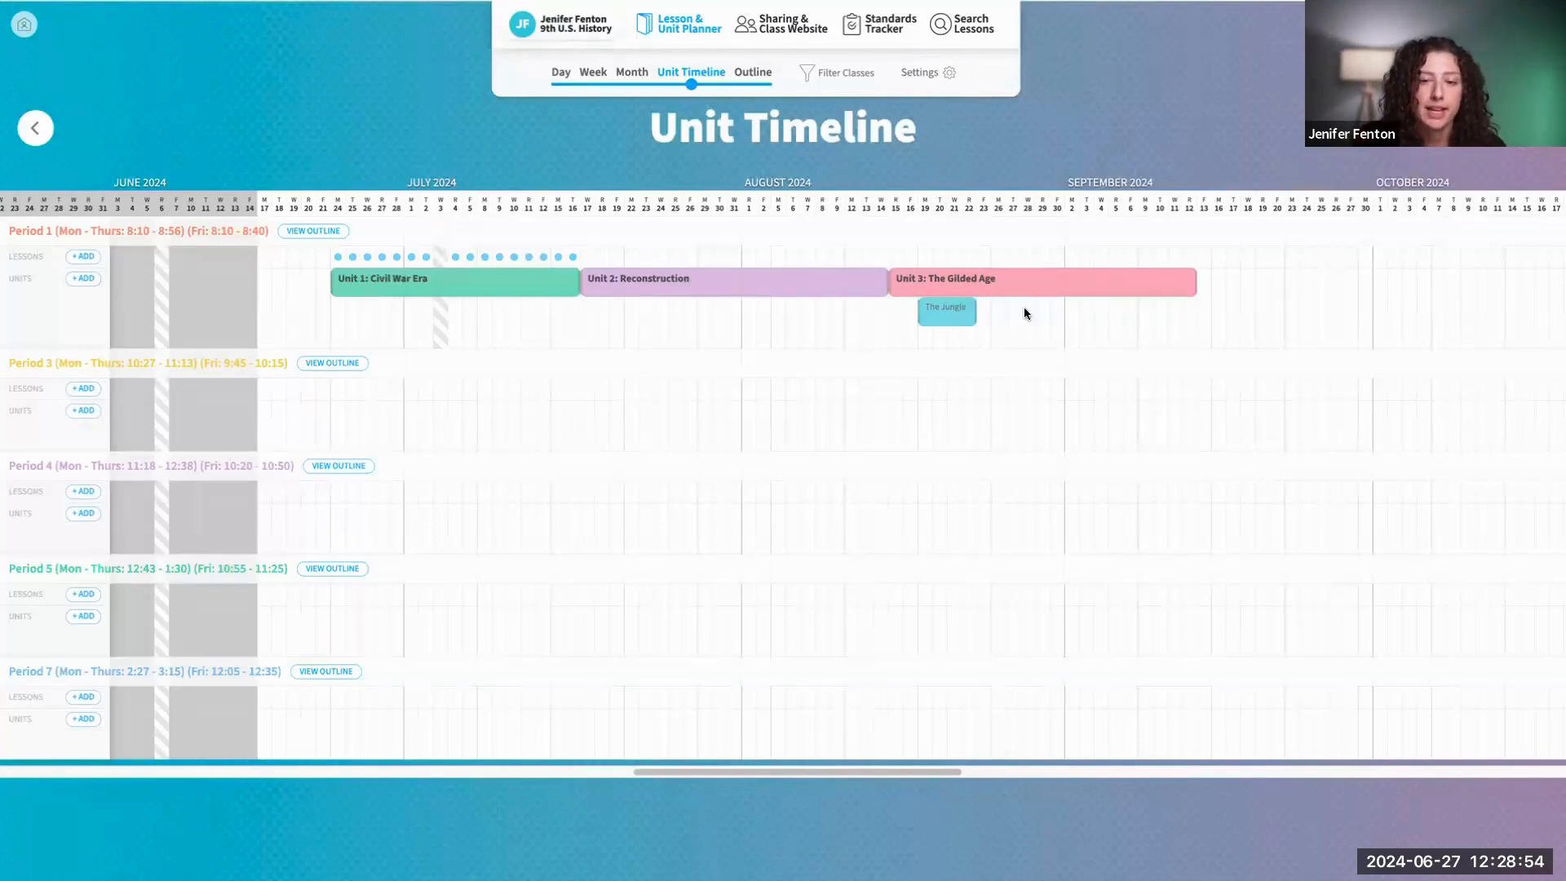
Step: Show the full Unit 2: Reconstruction in the sidebar from the timeline, and close it
left_click(785, 283)
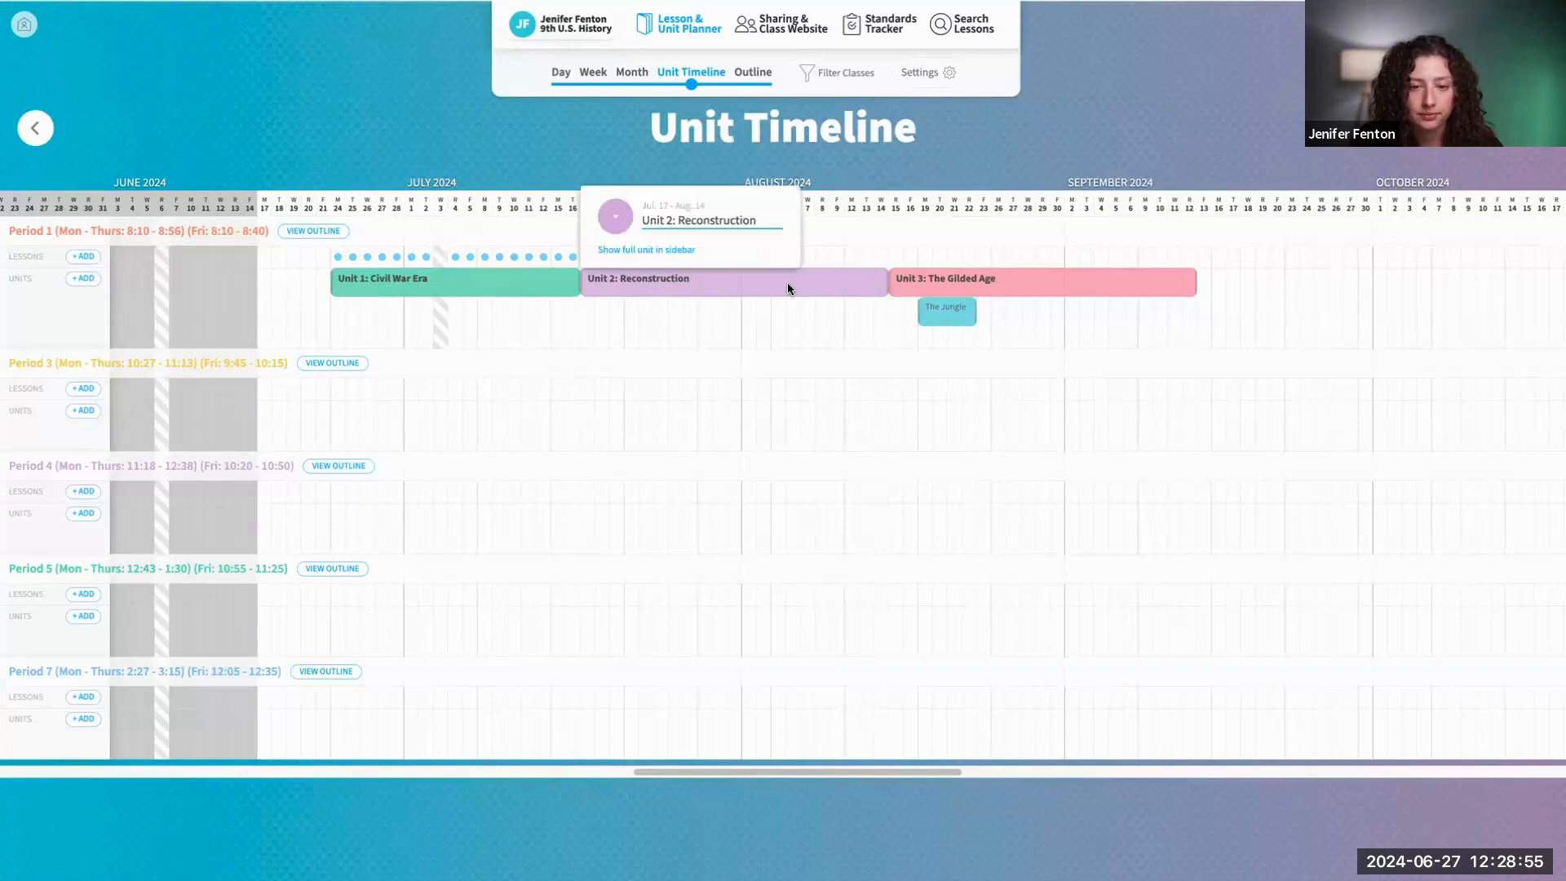
left_click(633, 251)
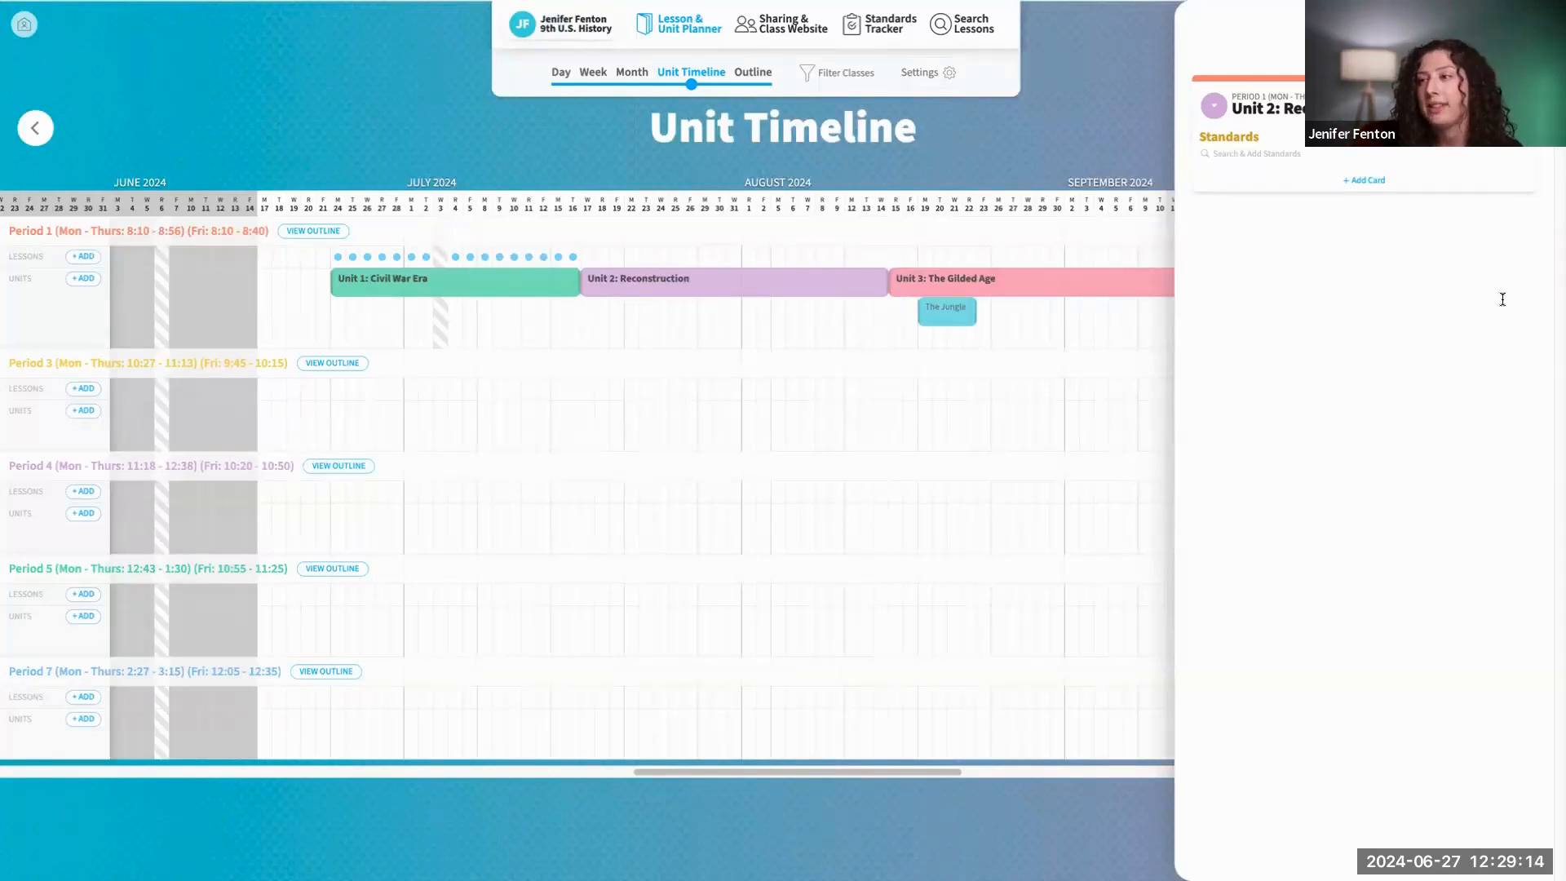
left_click(1020, 93)
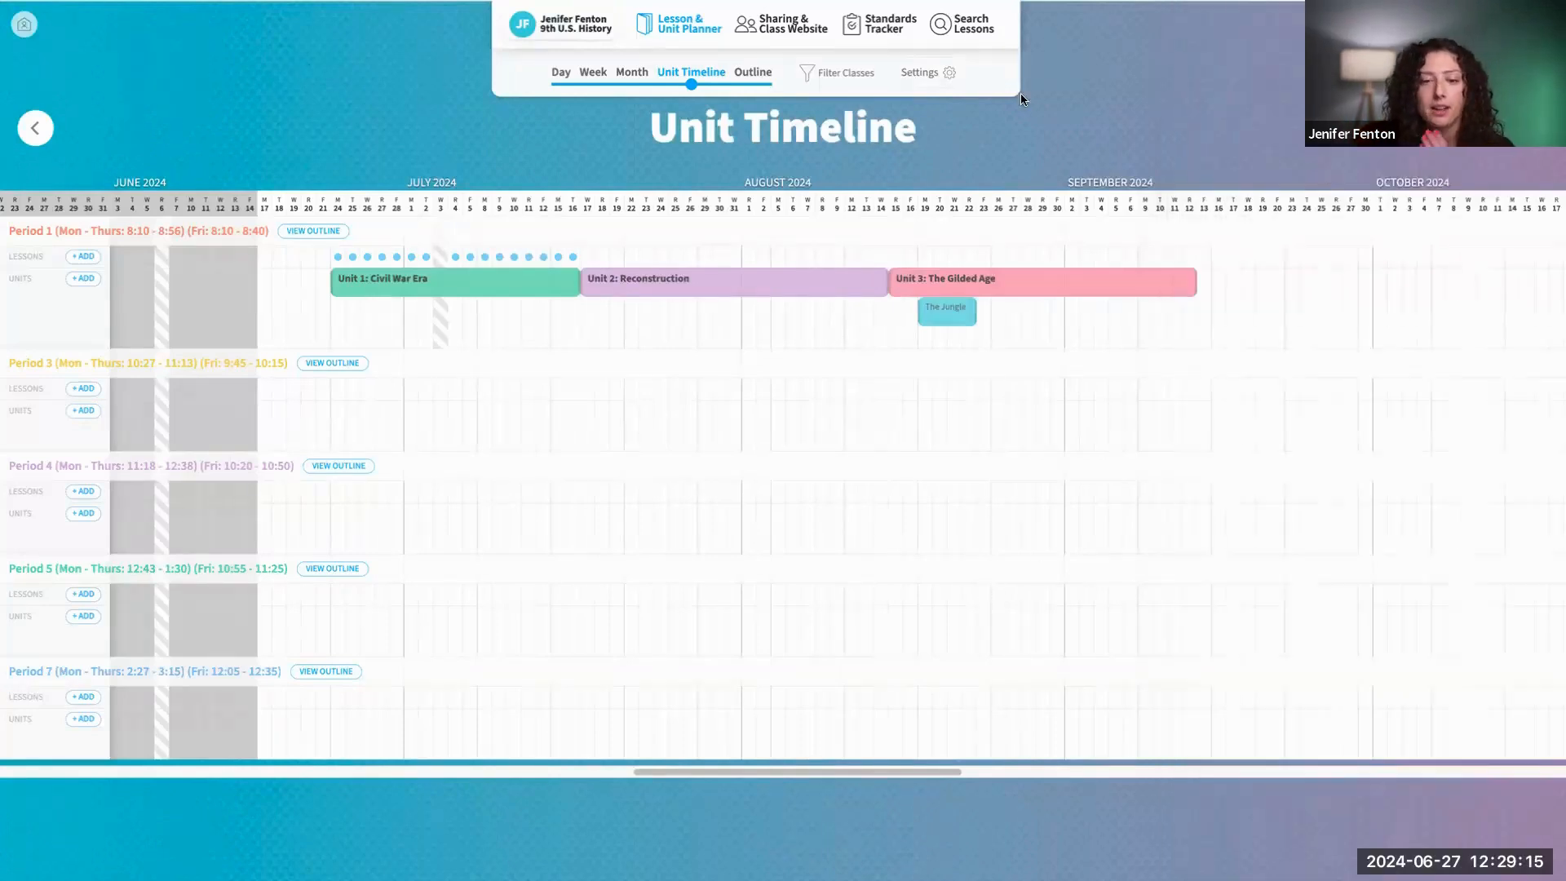
Step: Look through the Period 3 lessons in the class Outline, including the May 12 lesson, and return to the Week view
left_click(753, 72)
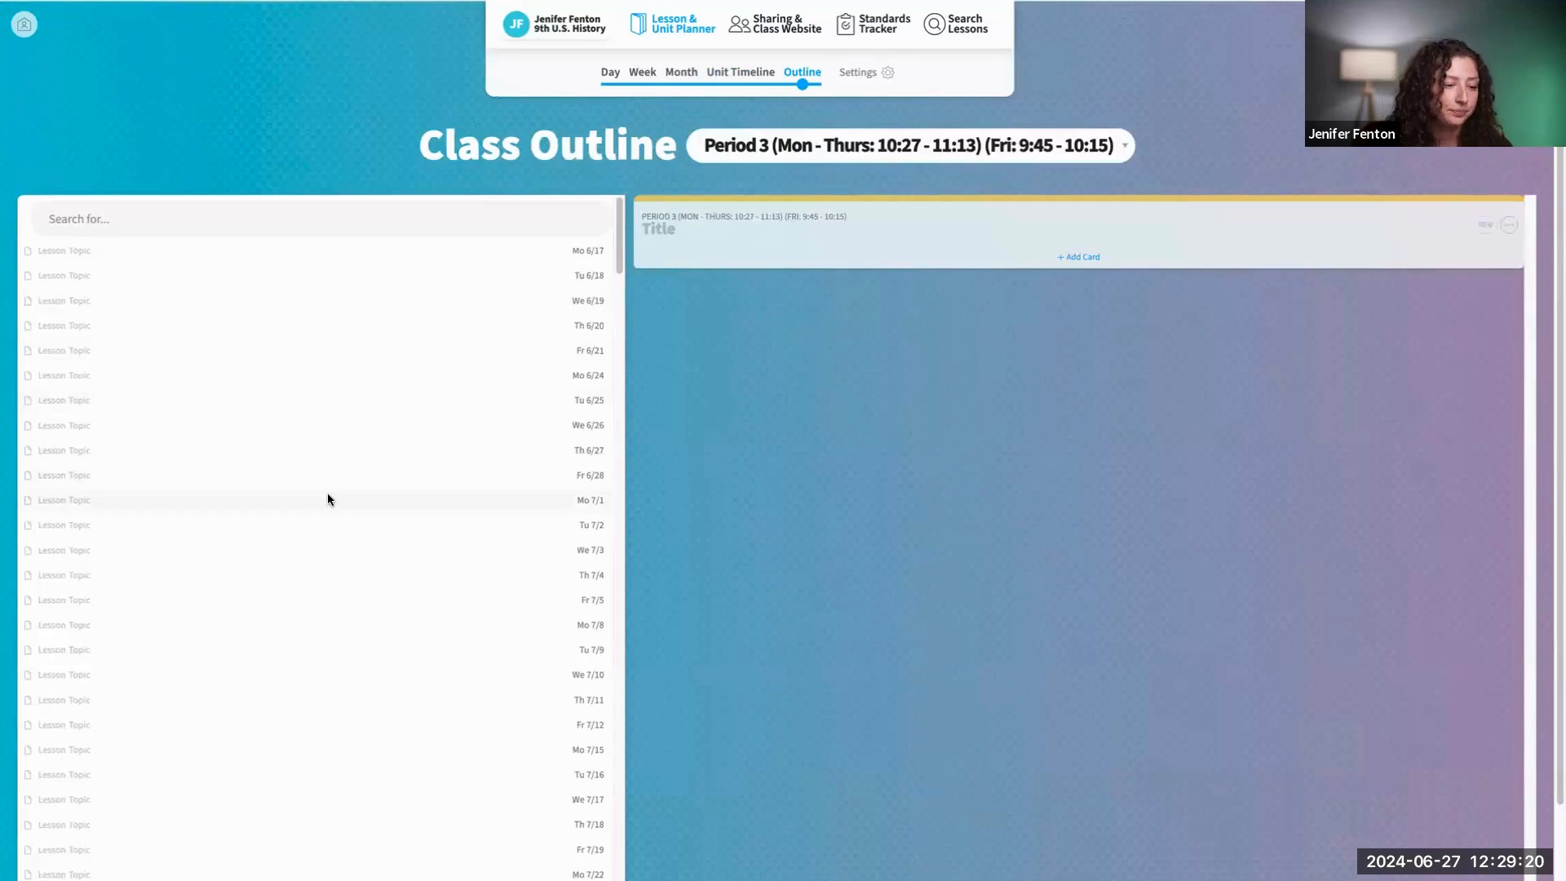
scroll(328, 499, "down", 15)
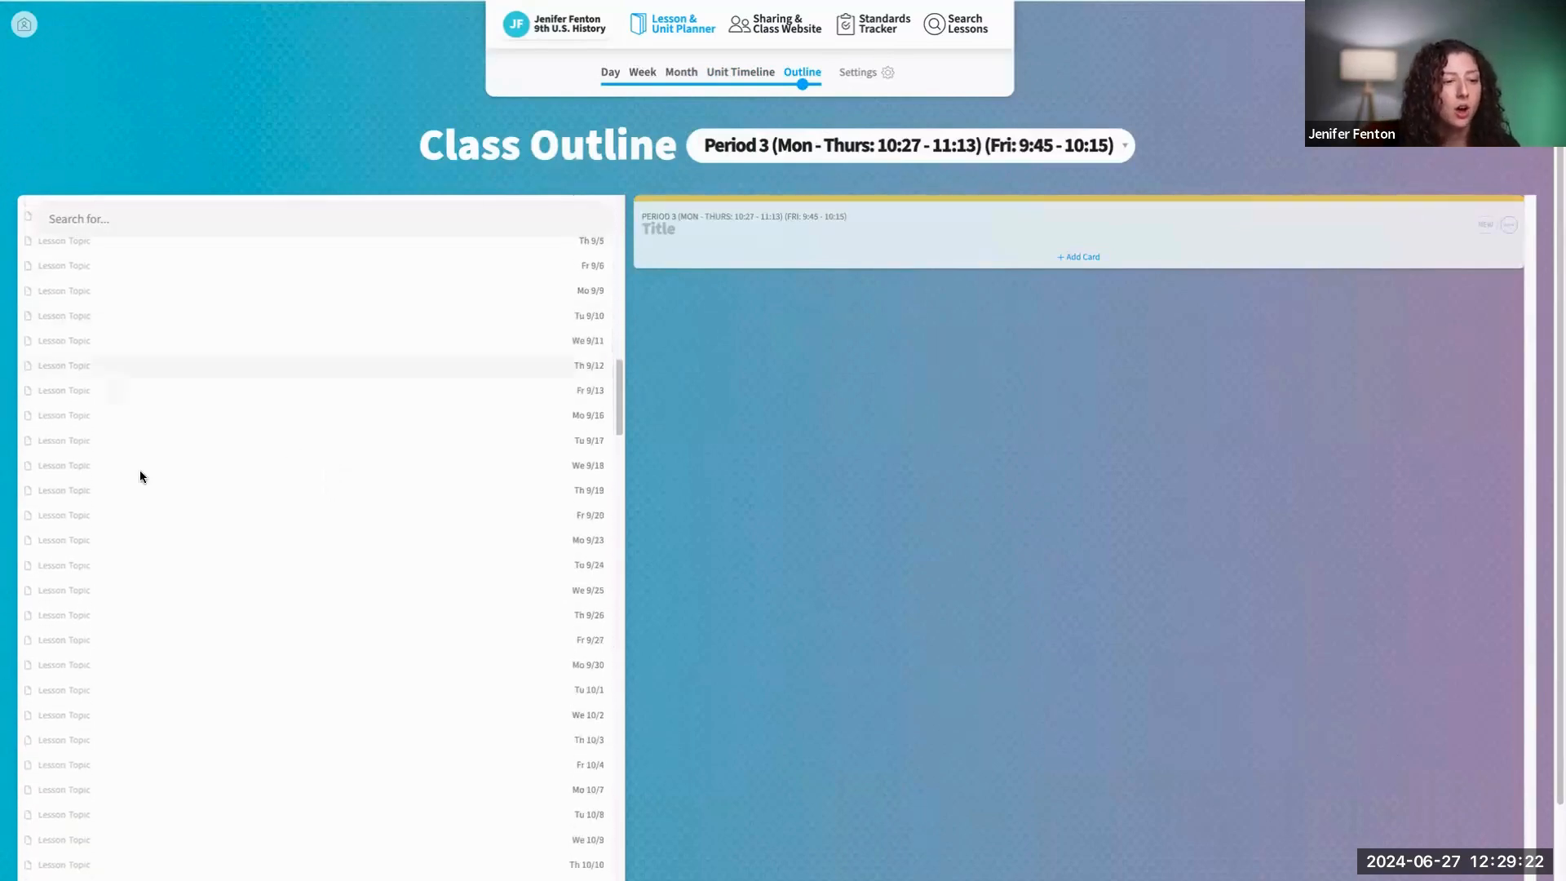
scroll(224, 744, "down", 12)
scroll(226, 739, "down", 20)
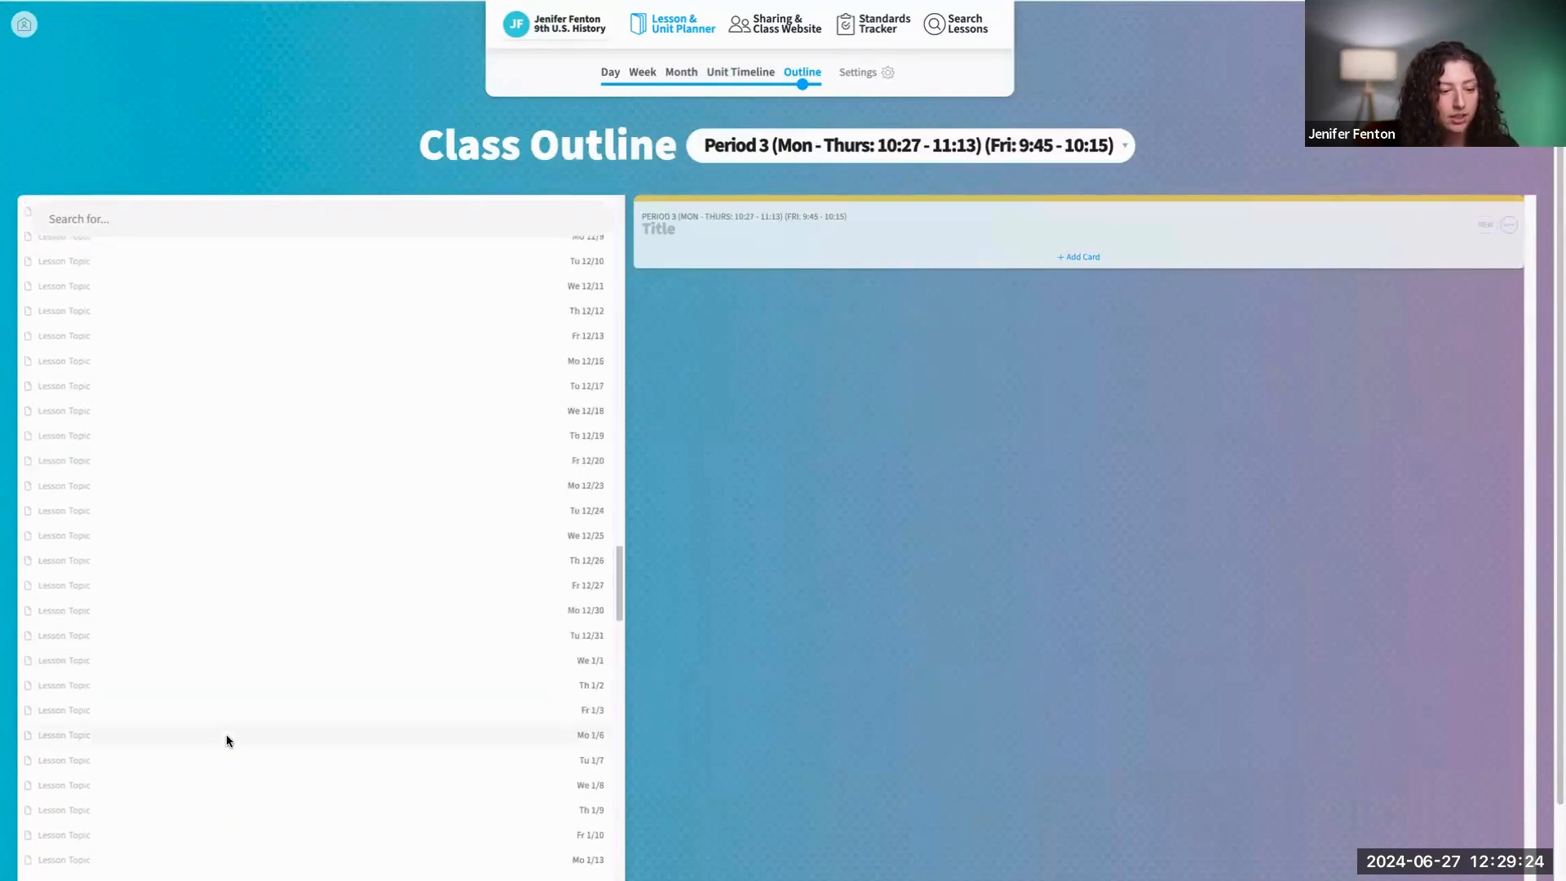
scroll(227, 708, "up", 20)
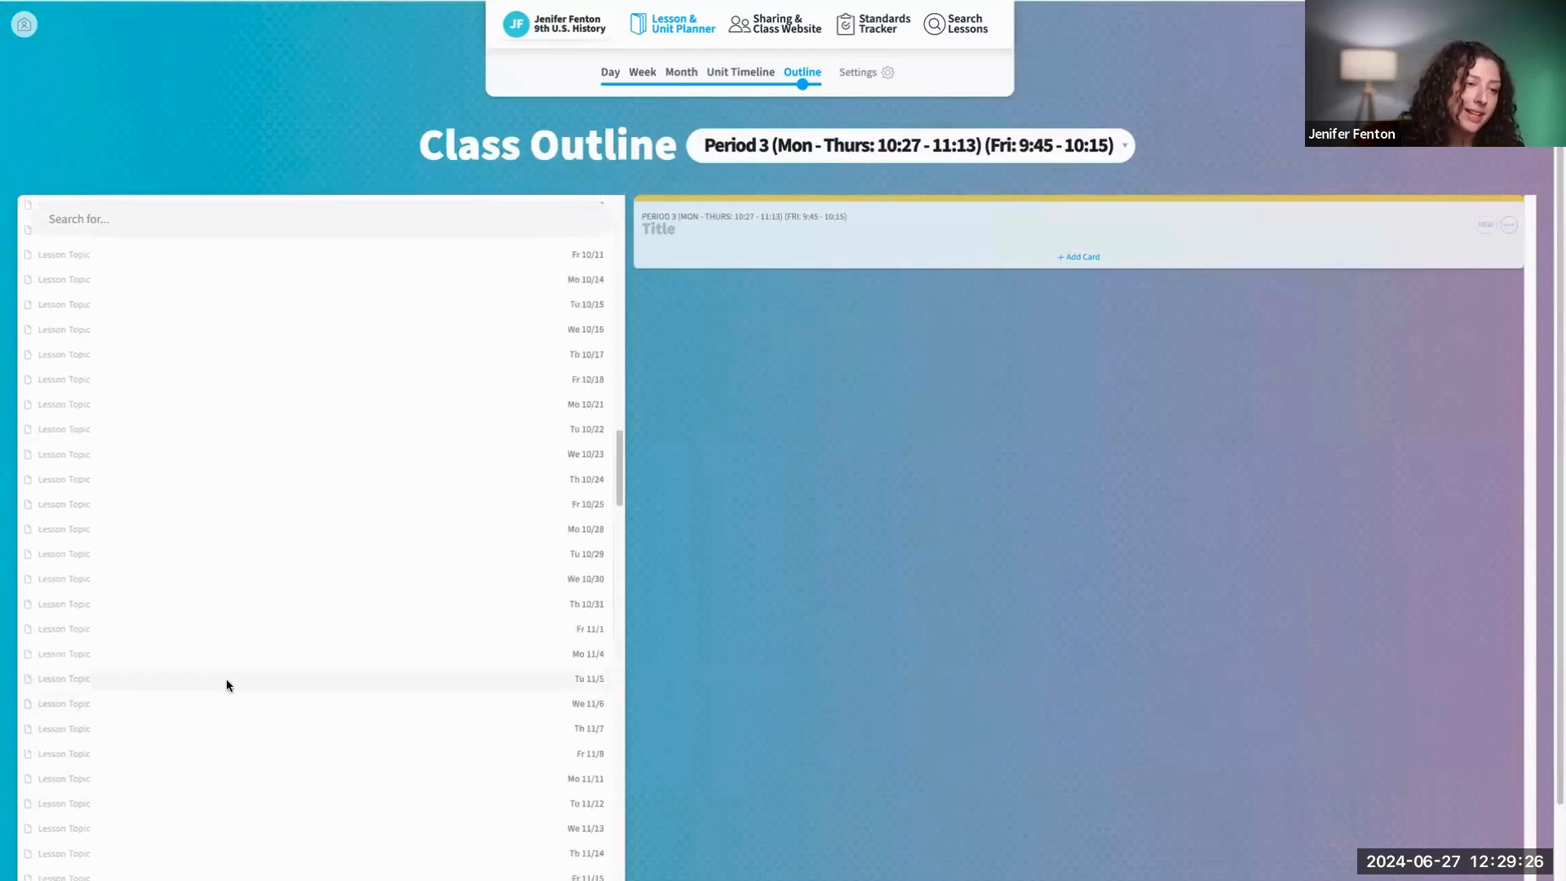
scroll(302, 653, "down", 20)
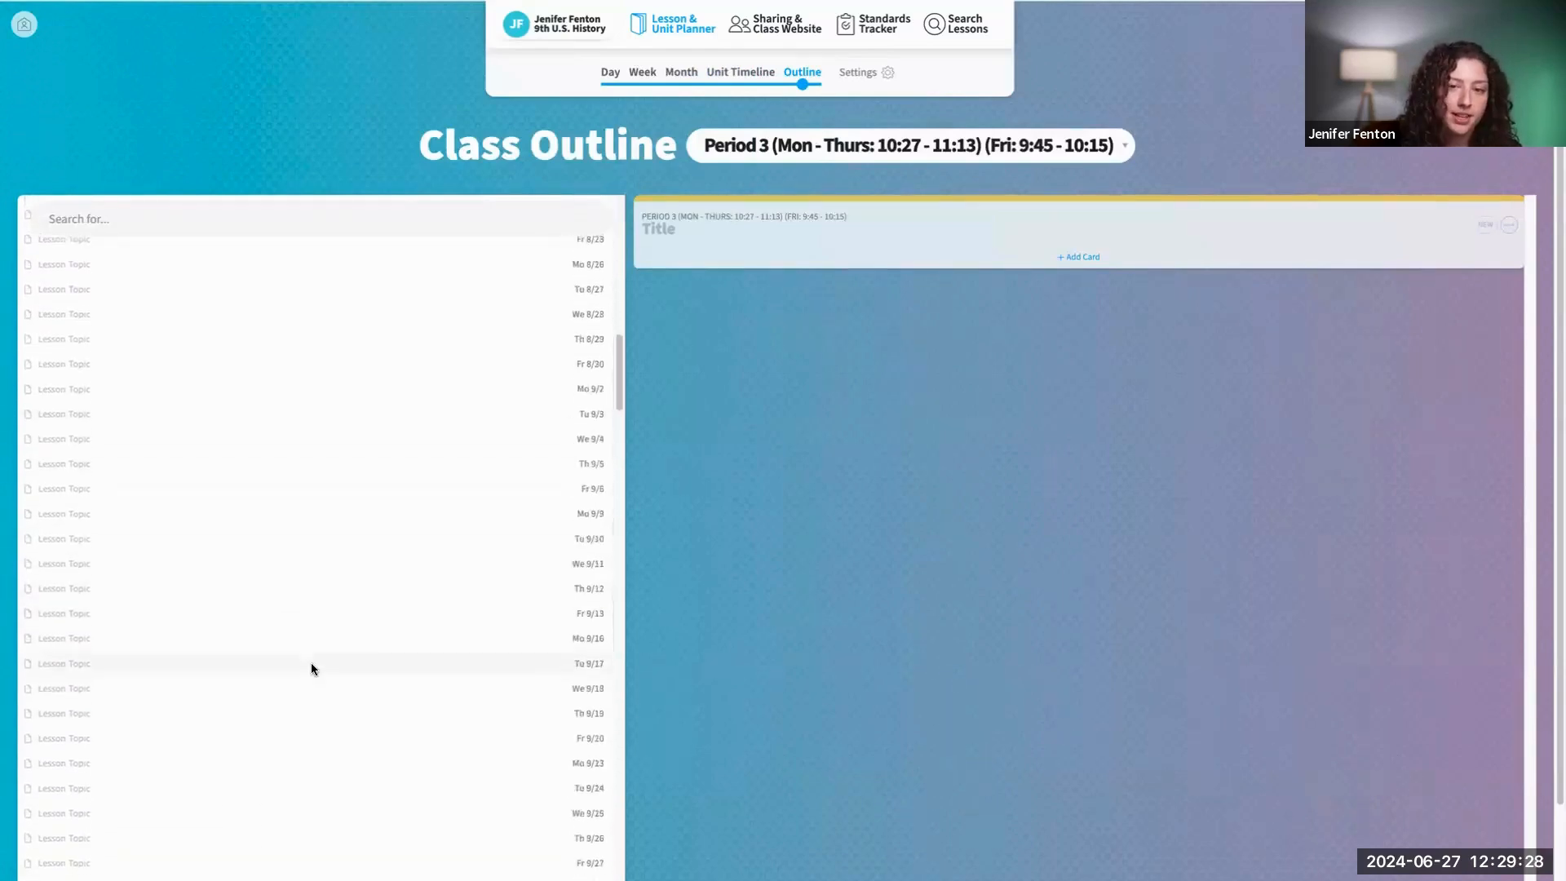
scroll(330, 665, "down", 5)
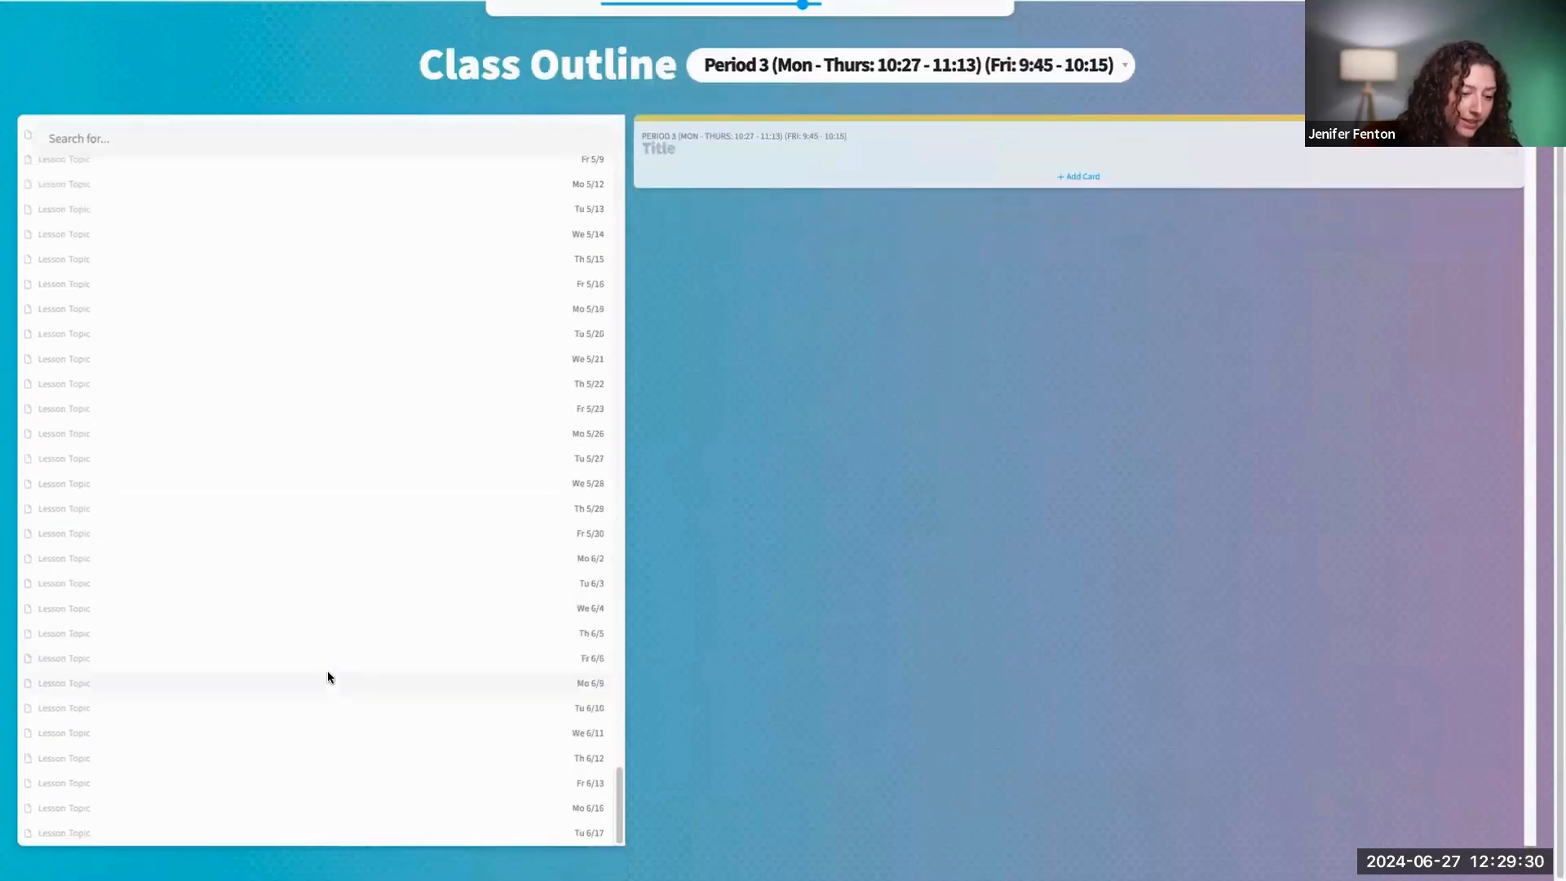
scroll(883, 302, "up", 2)
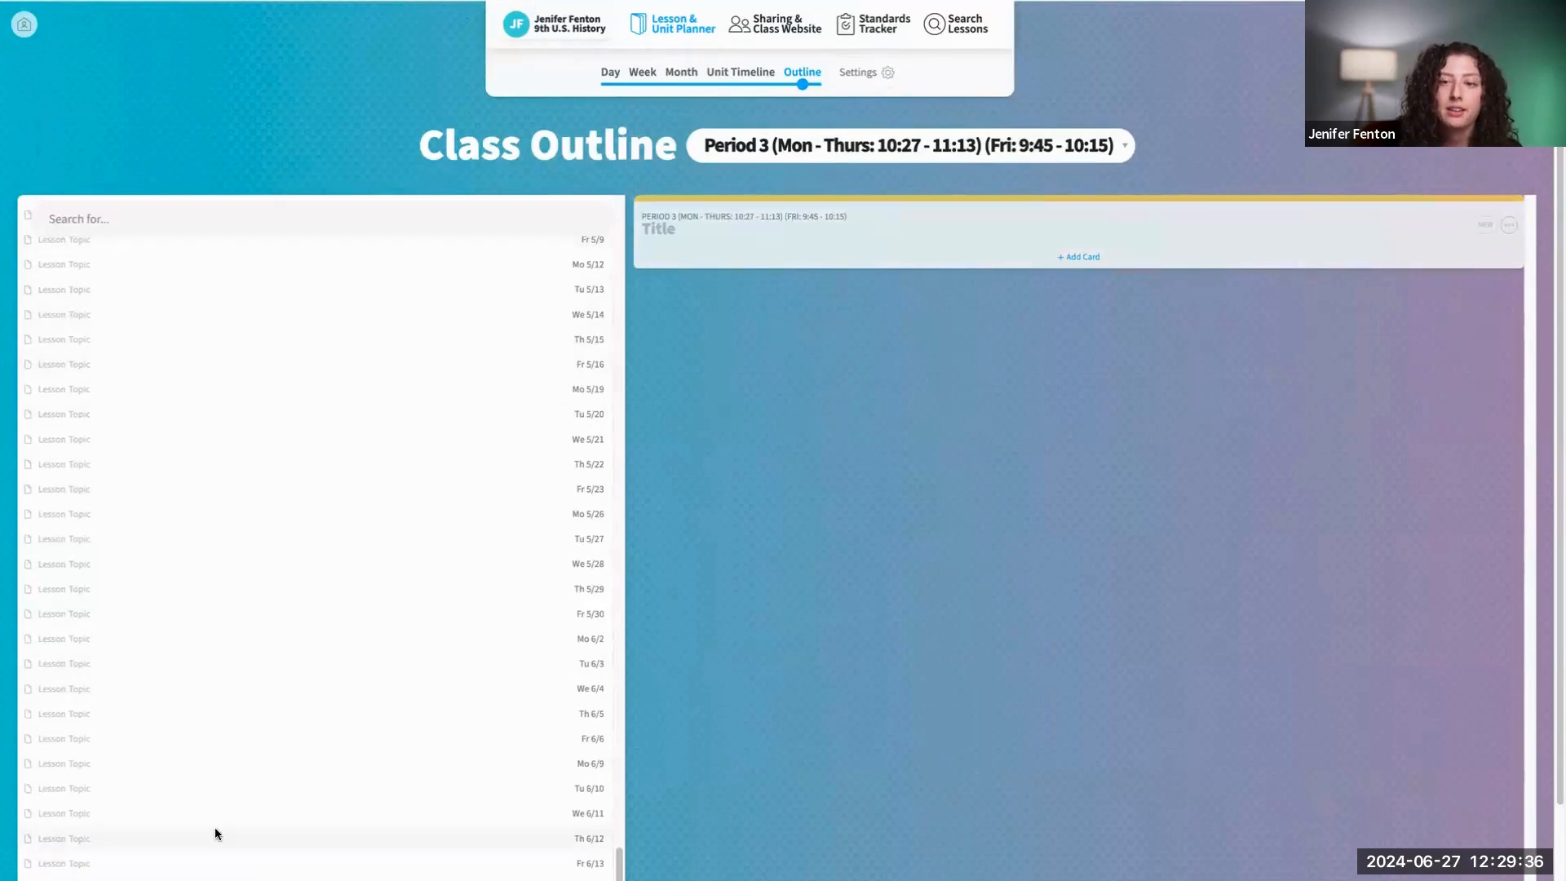
left_click(60, 268)
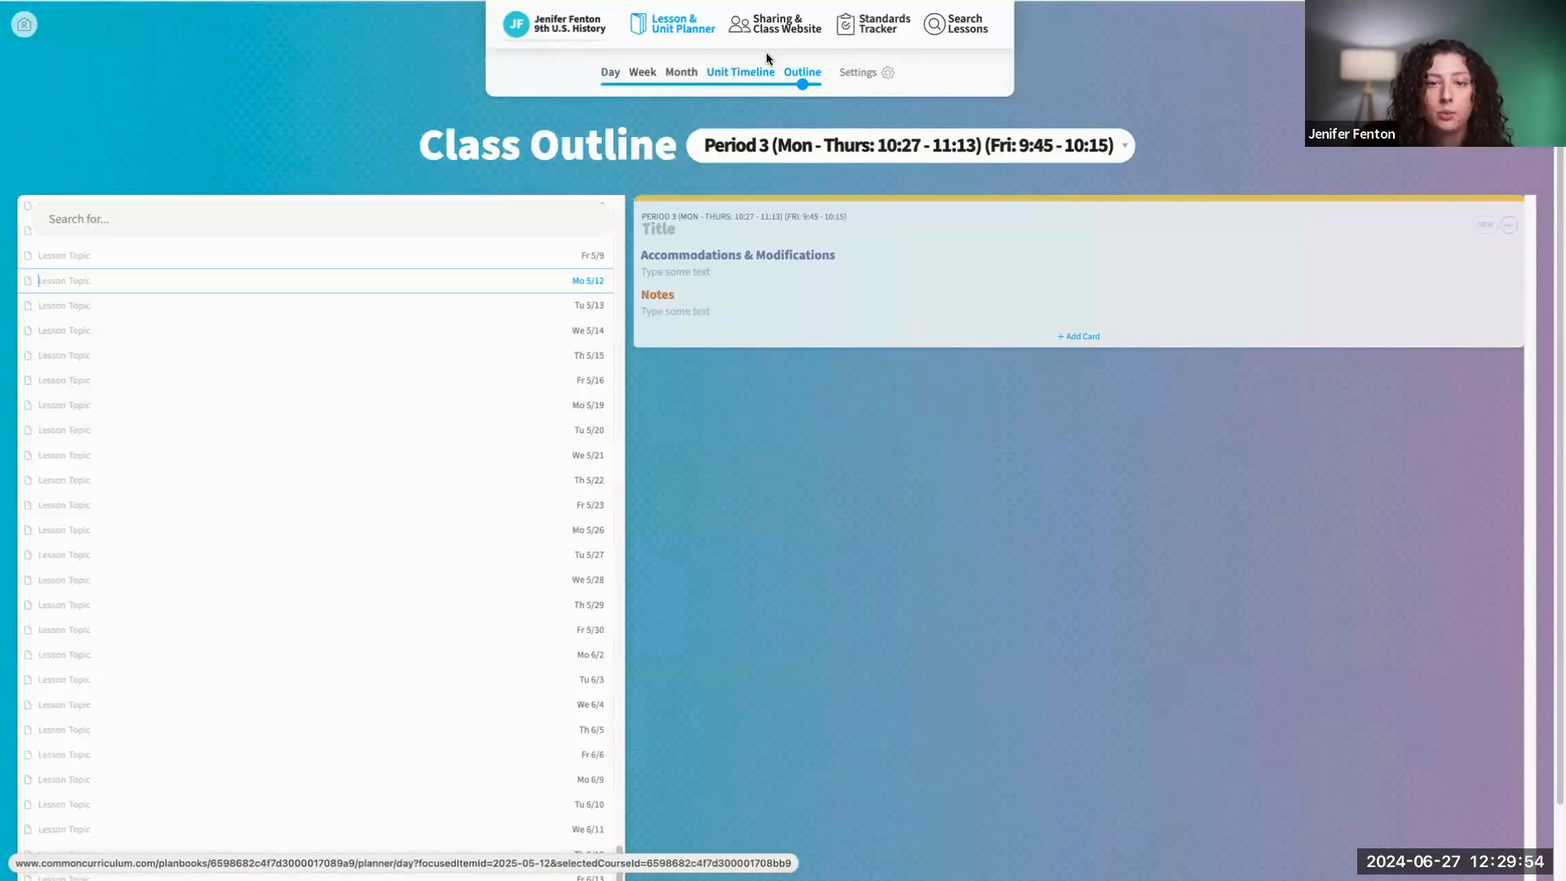
left_click(644, 79)
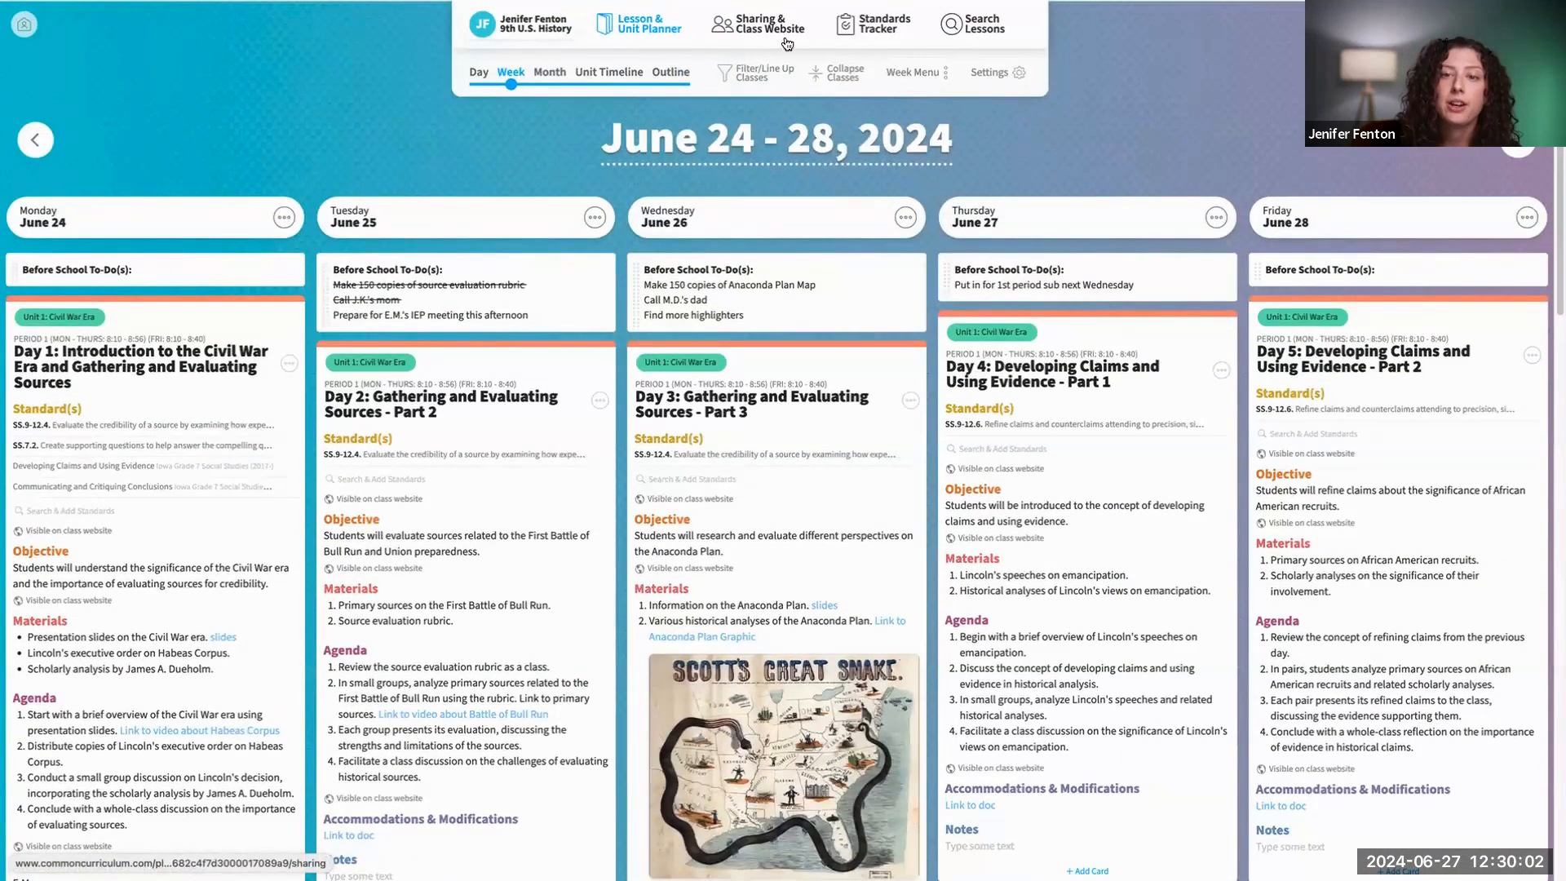
Step: Open Sharing & Class Websites and visit the "My Fantastic Website" page that contains Period 1
left_click(763, 30)
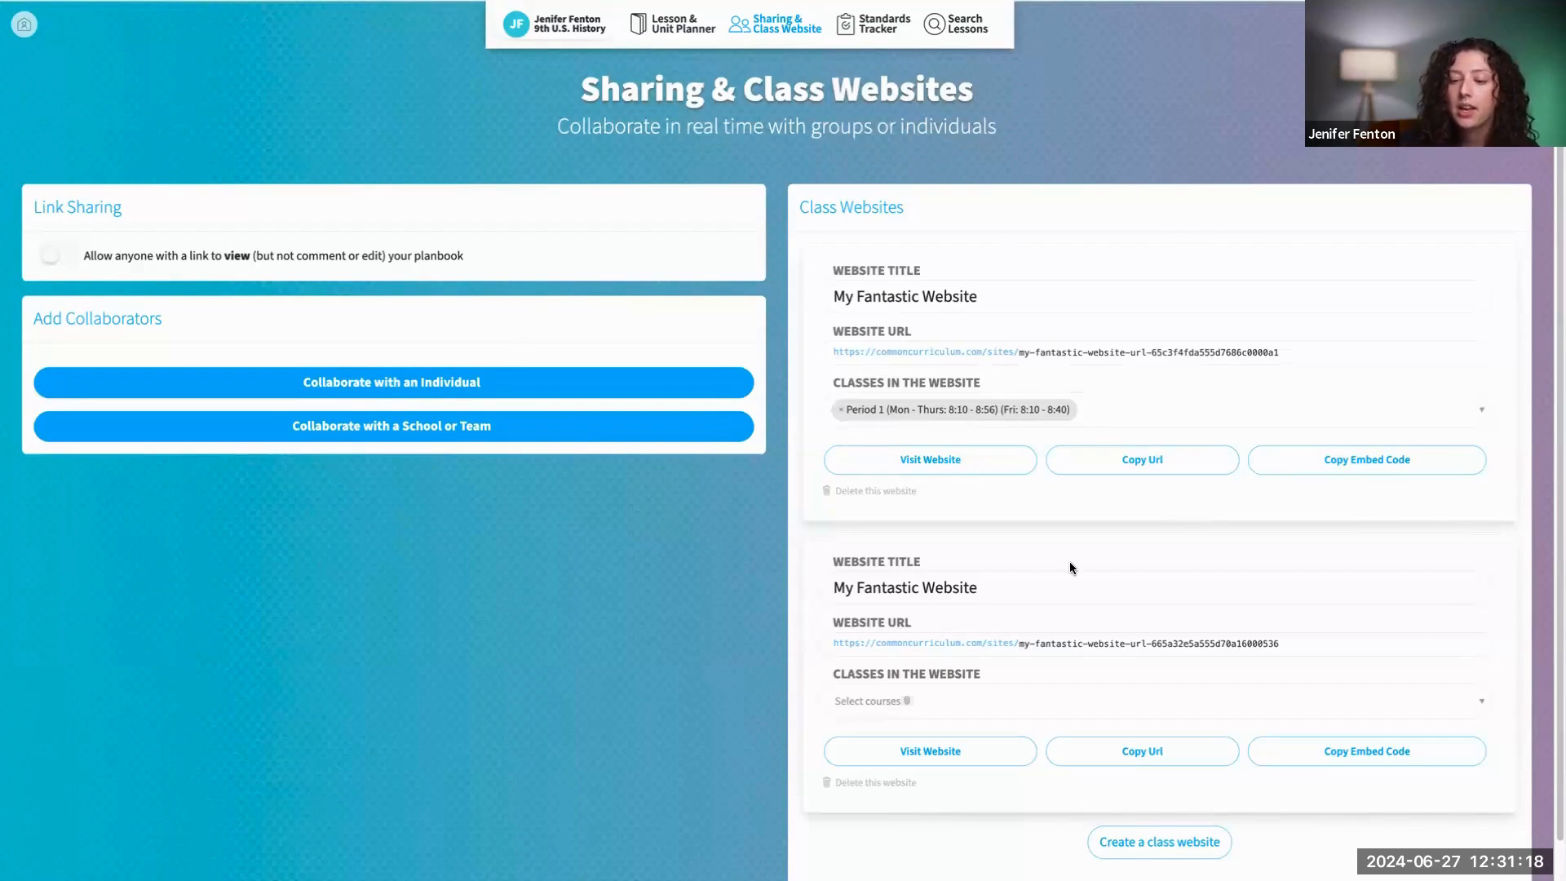
scroll(1142, 630, "down", 1)
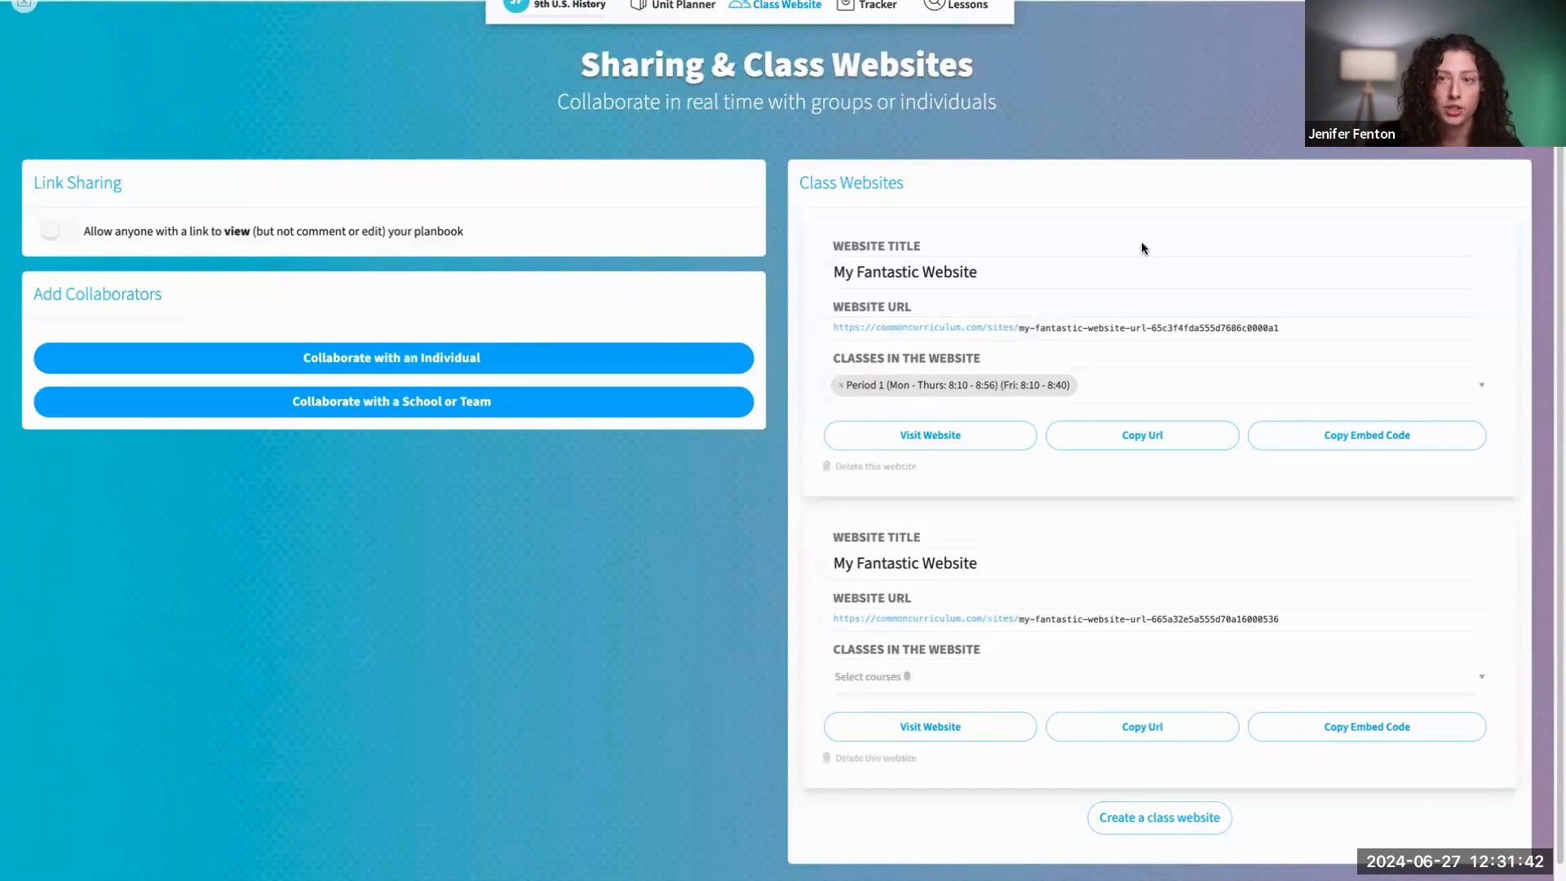
left_click(913, 438)
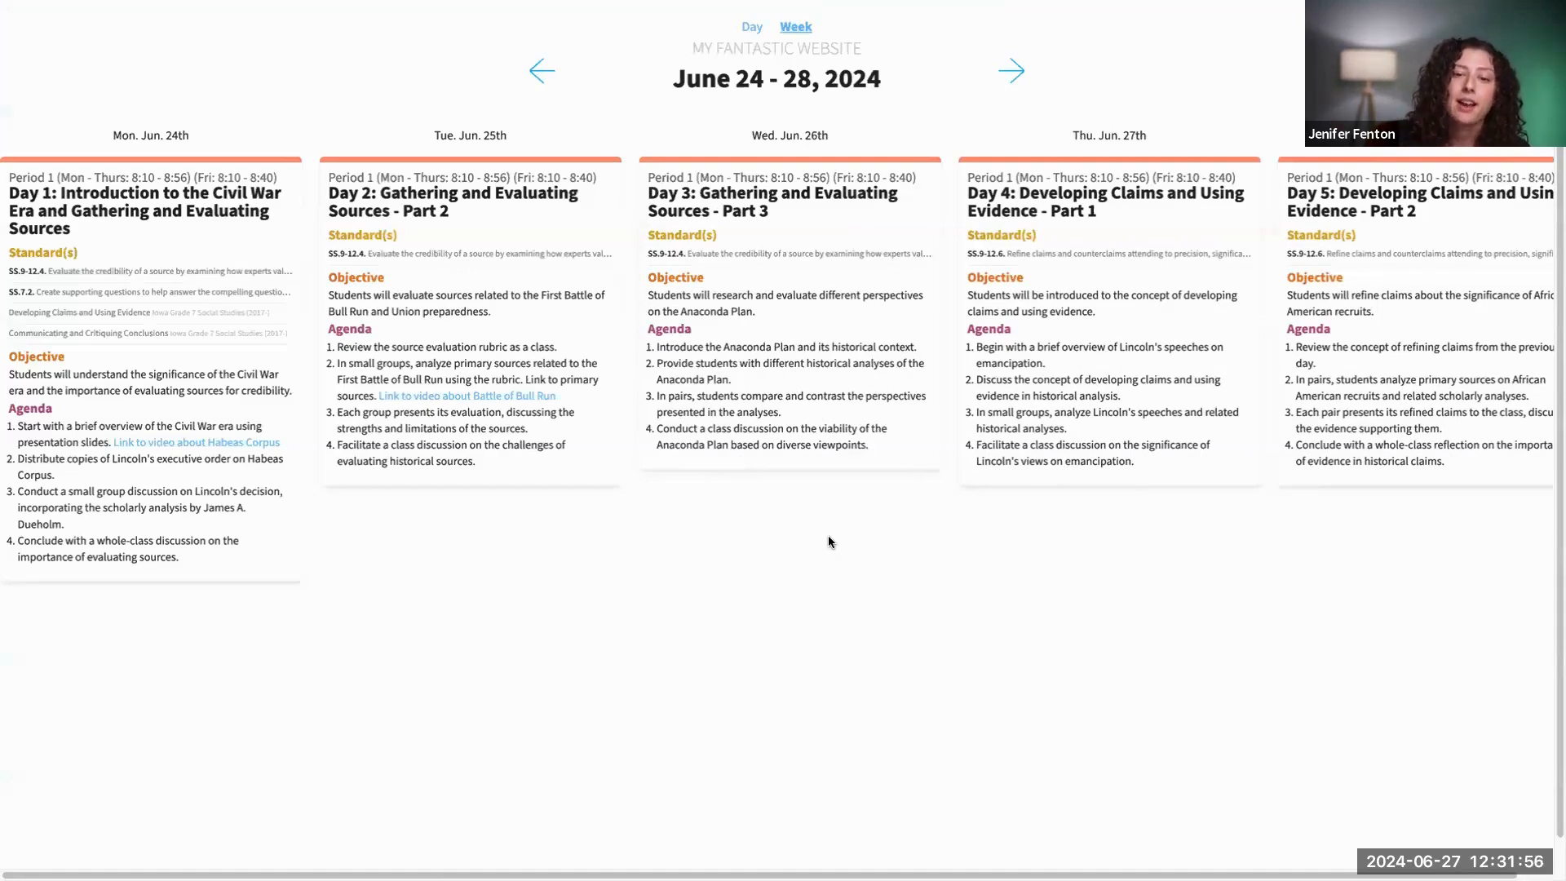
Step: View the class website's July 1–5 lessons, and return to the week of June 24–28
mouse_move(716, 254)
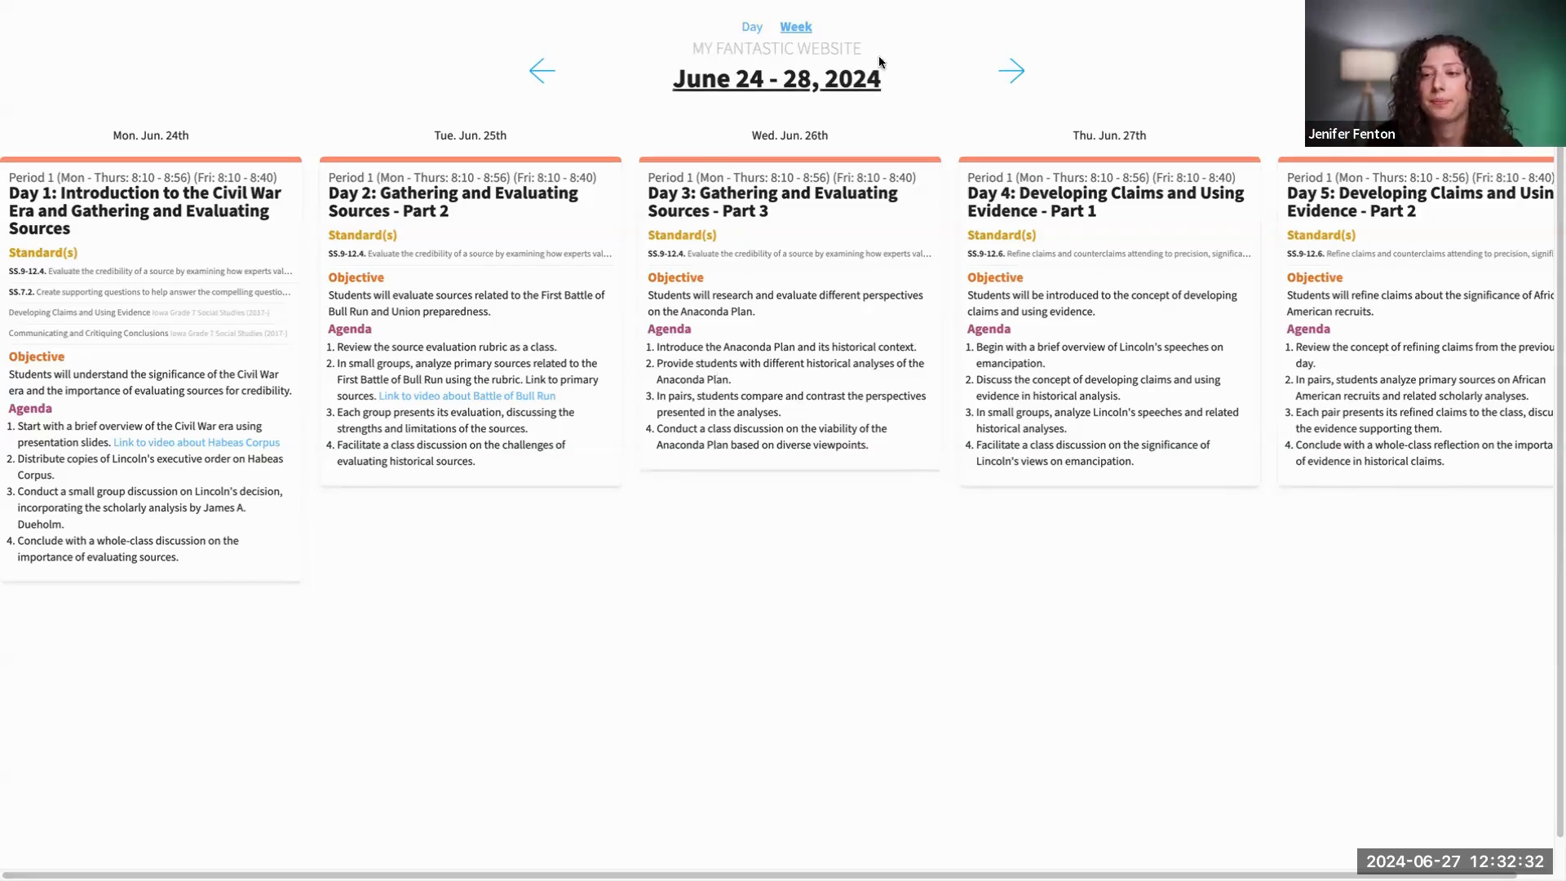
left_click(1024, 78)
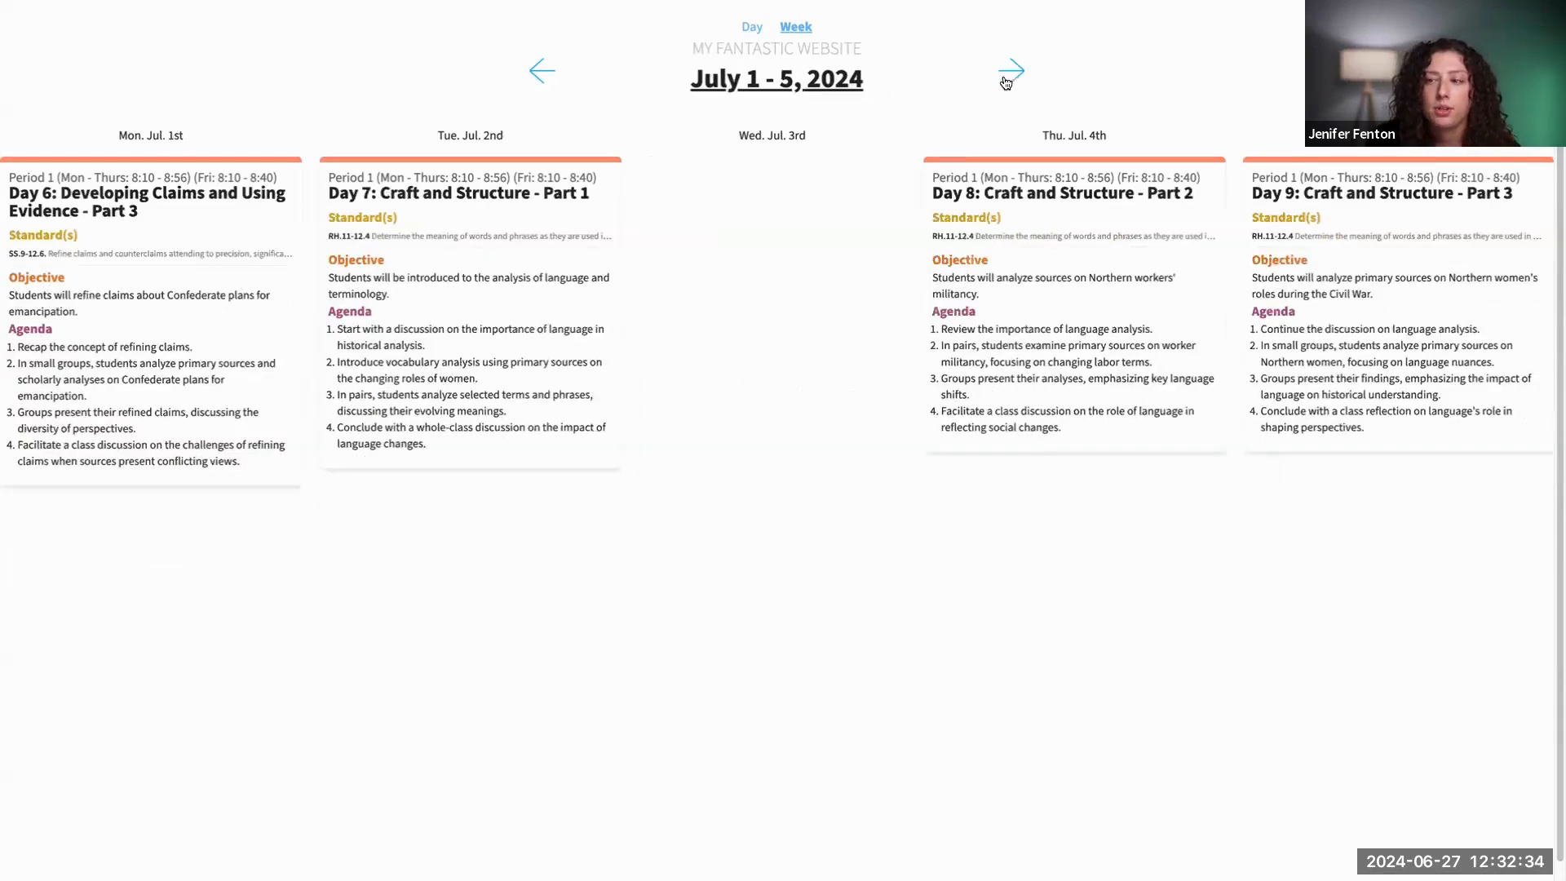
left_click(544, 74)
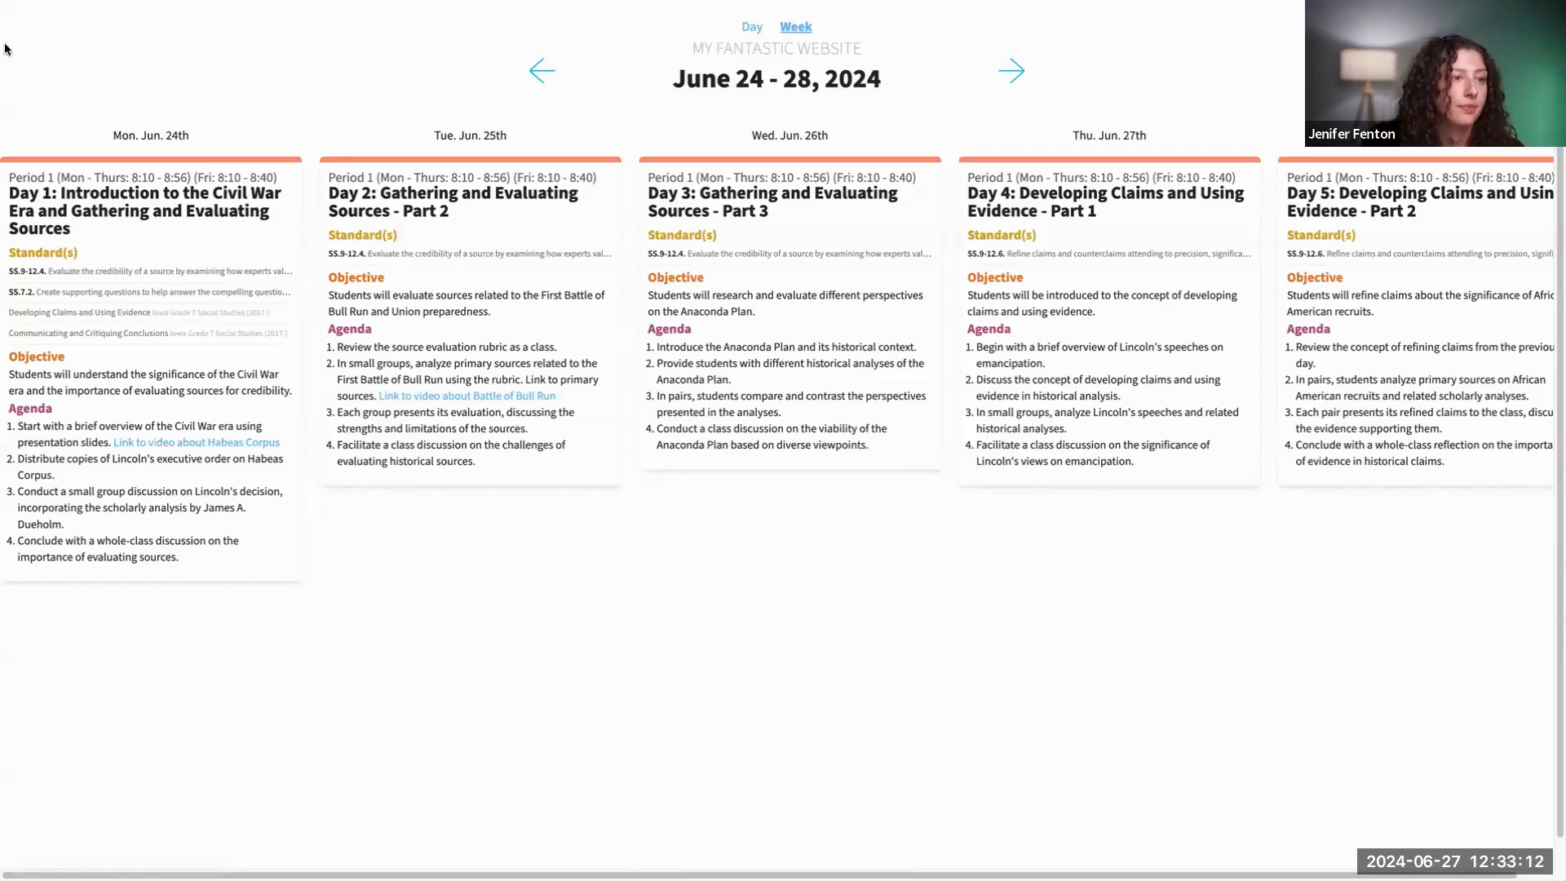
Step: Go back from the class website to the Sharing & Class Websites page
mouse_move(178, 8)
mouse_move(4, 74)
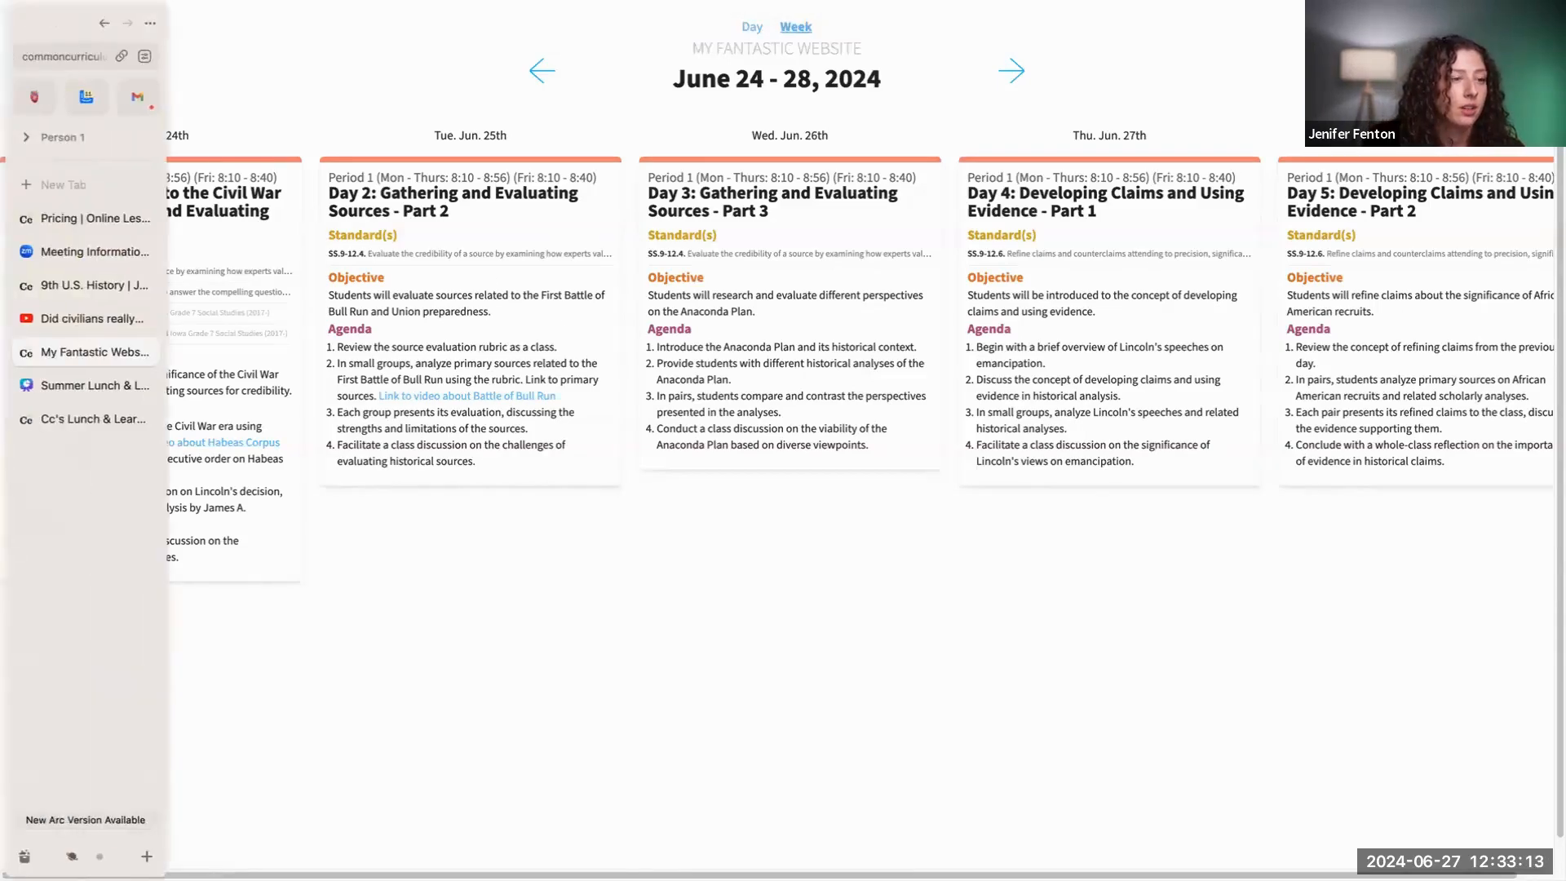
left_click(104, 24)
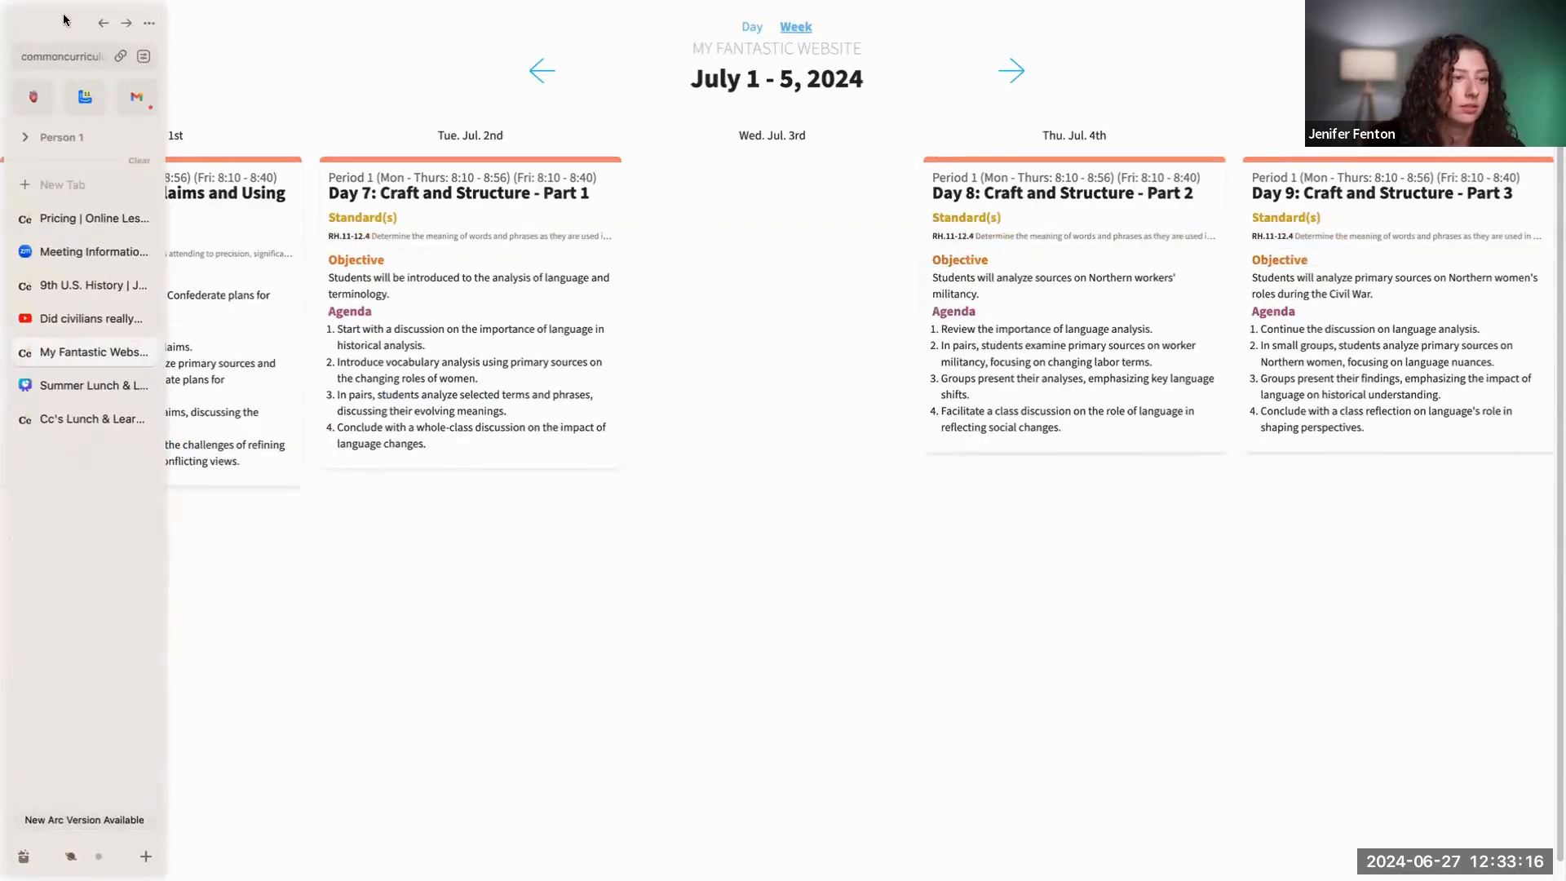
left_click(102, 25)
left_click(102, 25)
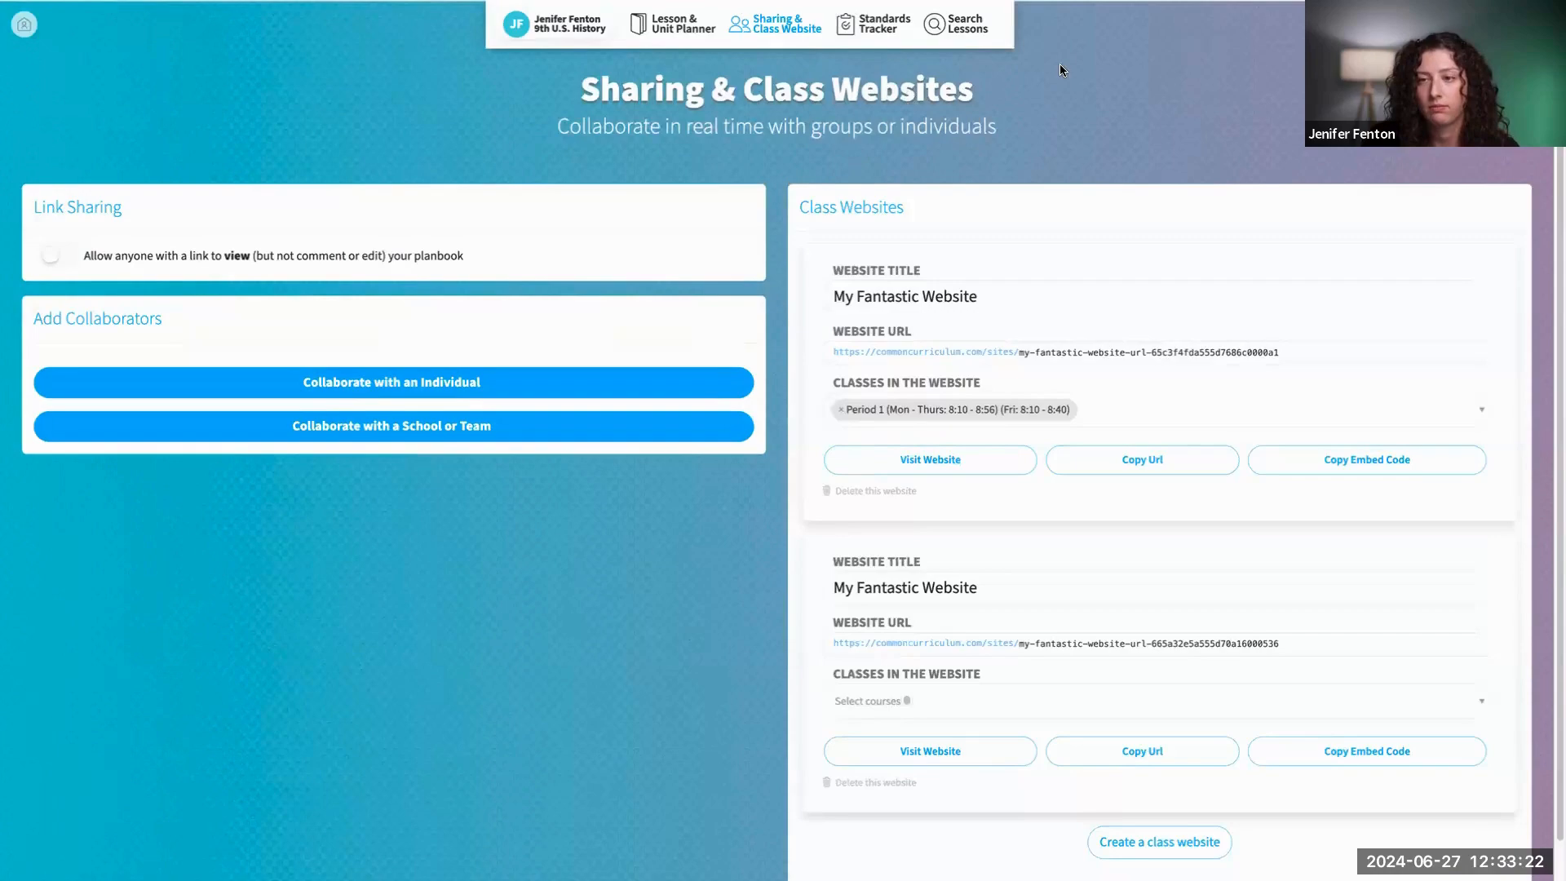
scroll(1464, 465, "down", 1)
scroll(1453, 428, "up", 1)
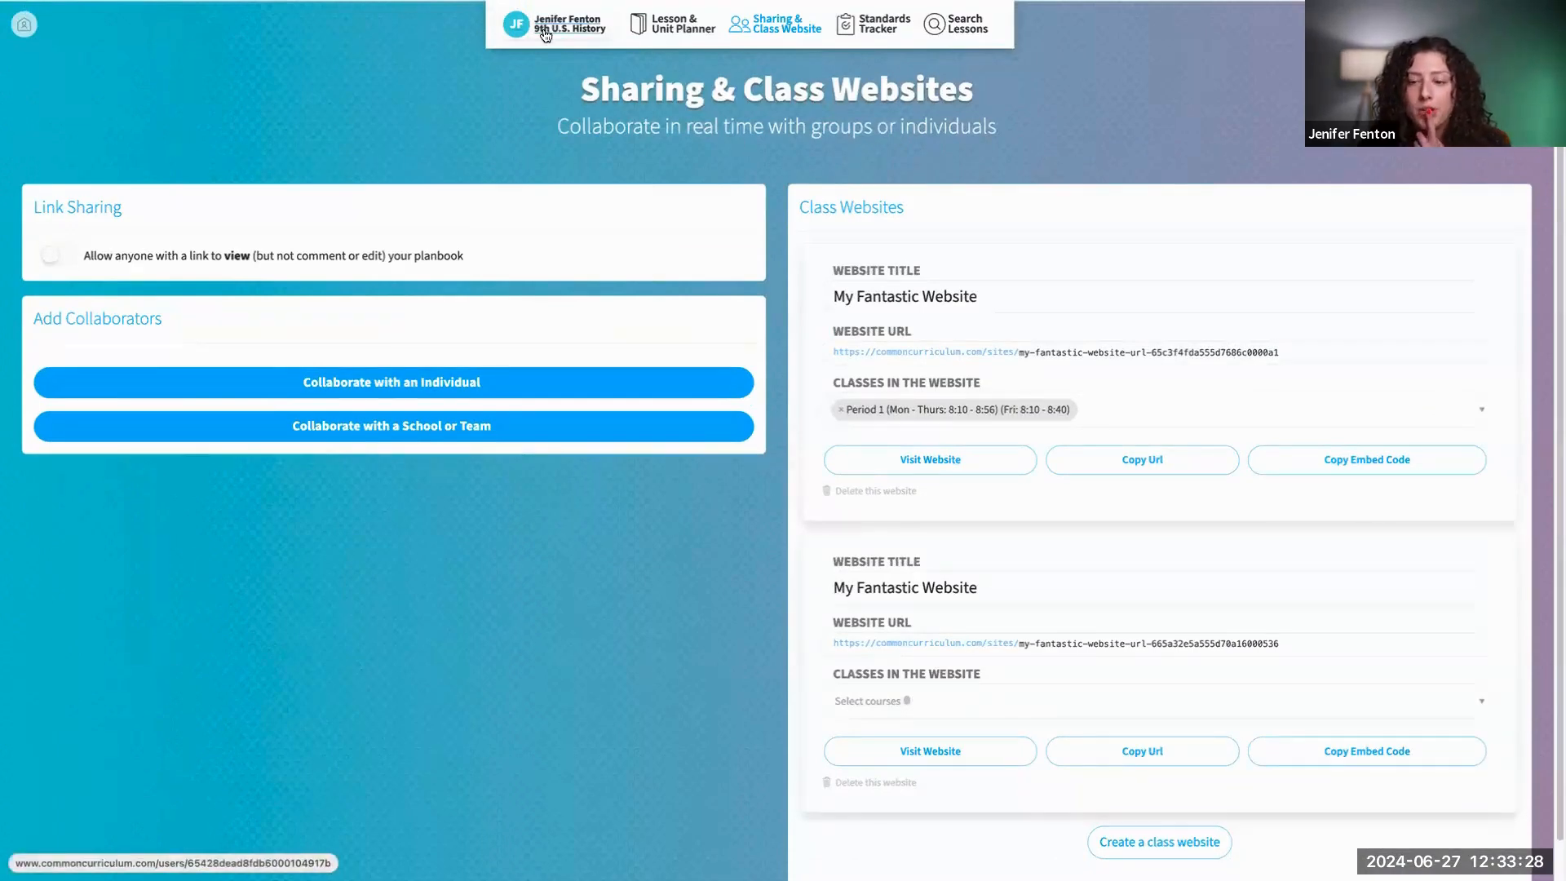
Step: Return to the Lesson & Unit Planner and look over the June 24–28 lessons in Week view
mouse_move(1140, 8)
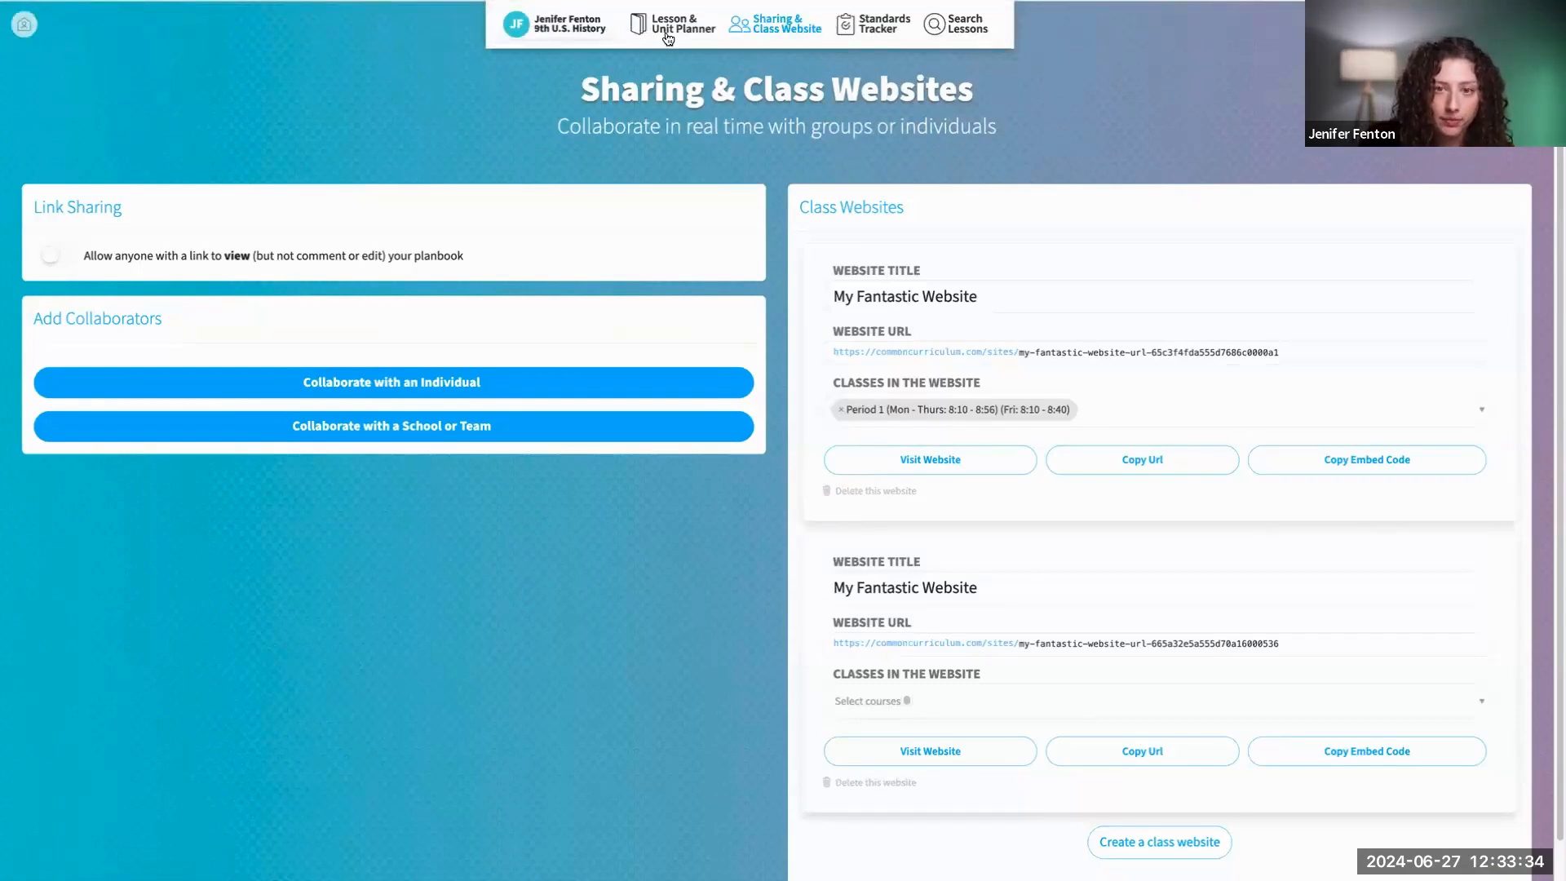
left_click(707, 42)
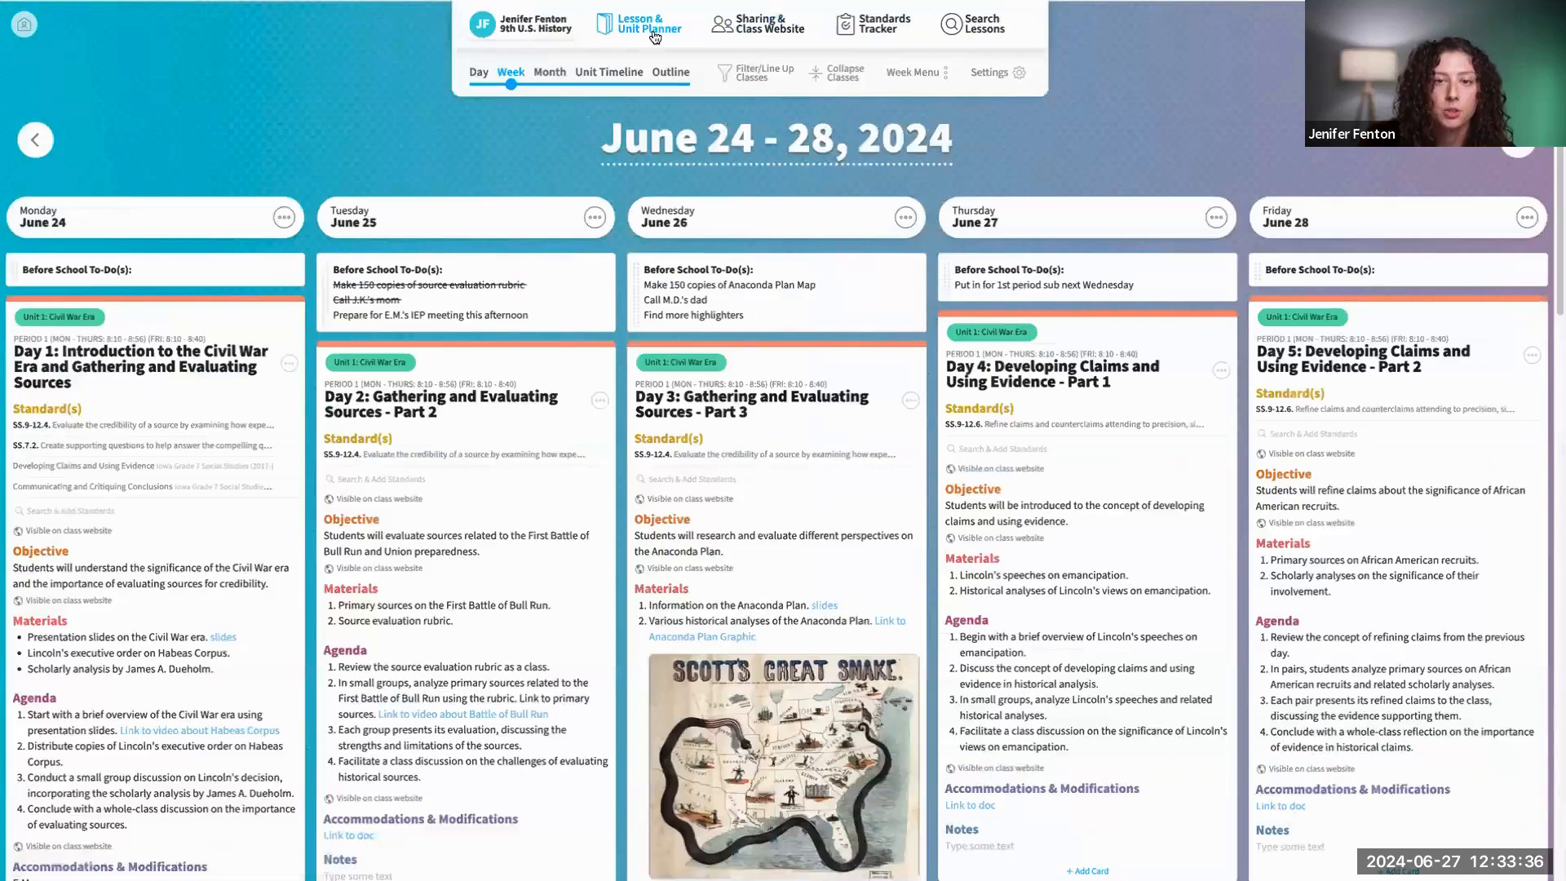
scroll(1202, 238, "down", 3)
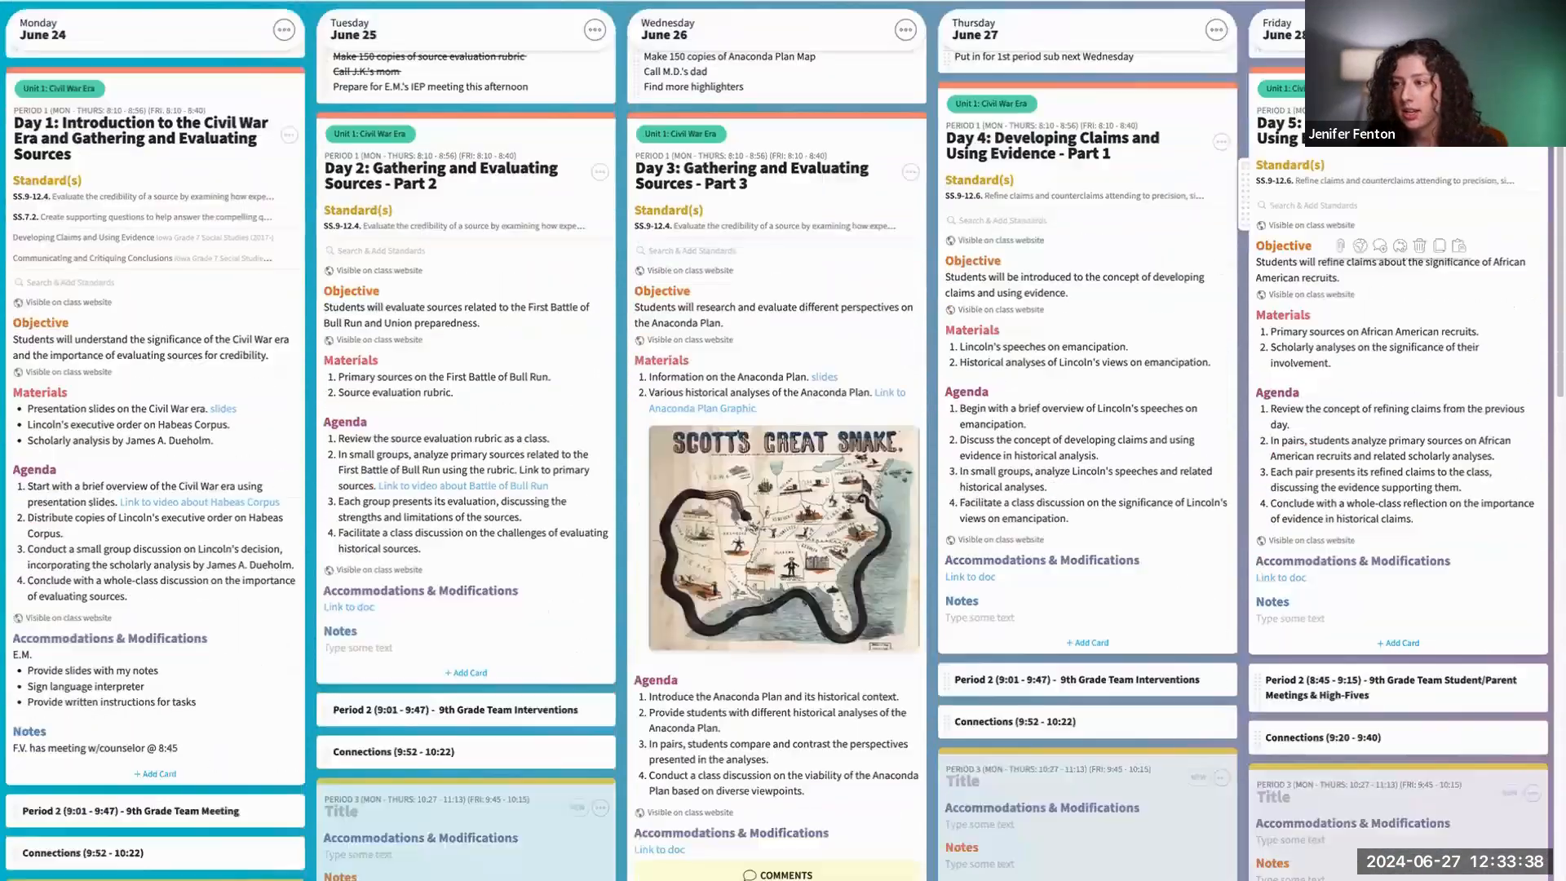
scroll(1203, 239, "up", 3)
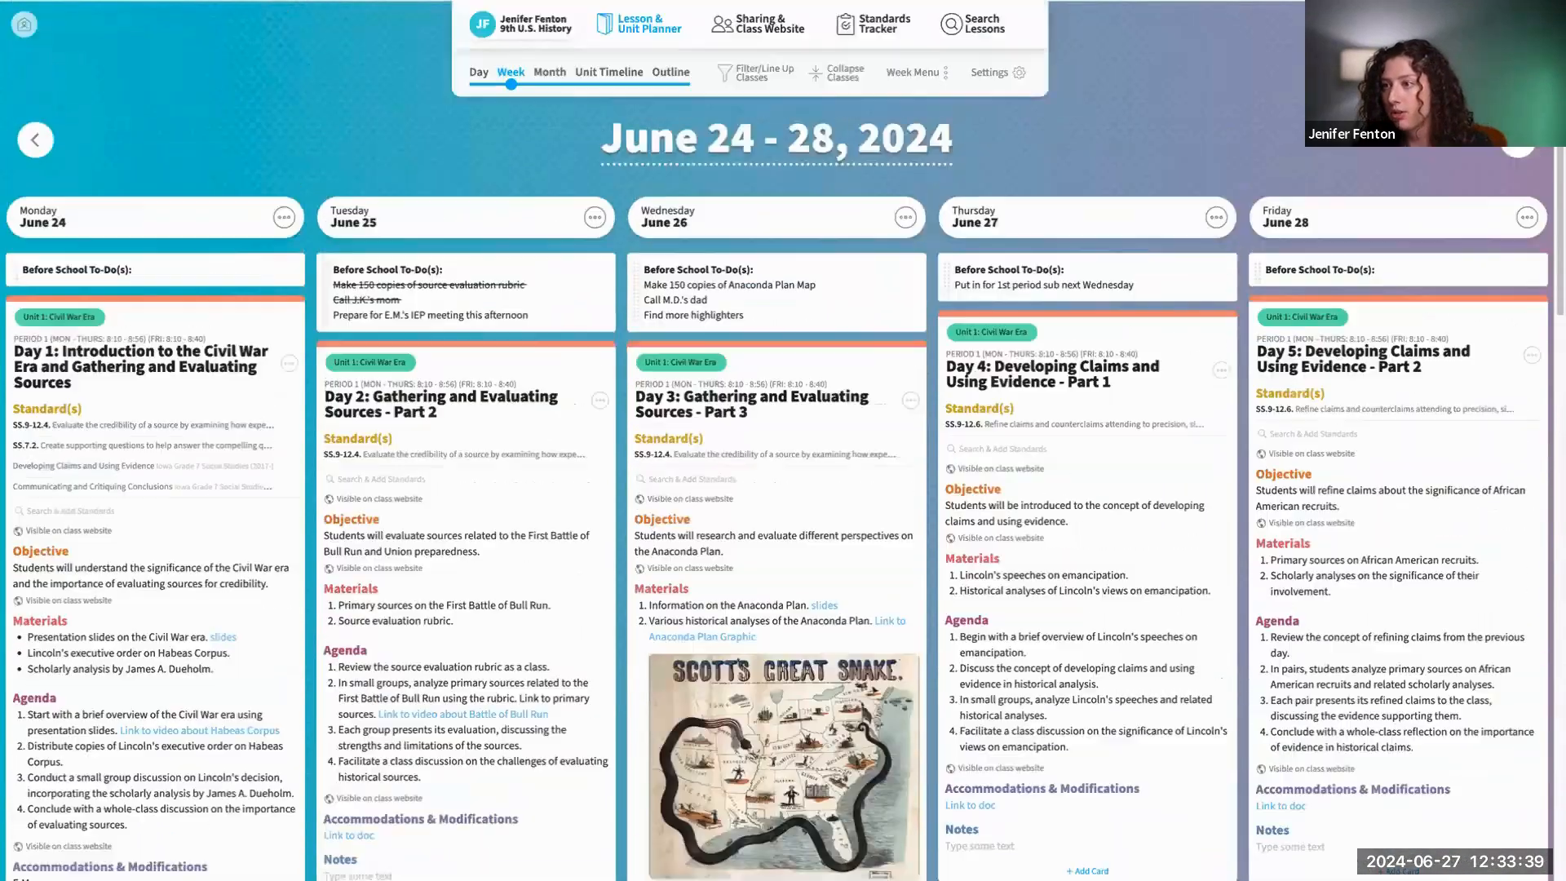
Step: In the week of July 1–5, mark Period 1 on Thursday, July 4 as no class, bumping its lesson and leaving the note "IEP Meeting"
left_click(1527, 147)
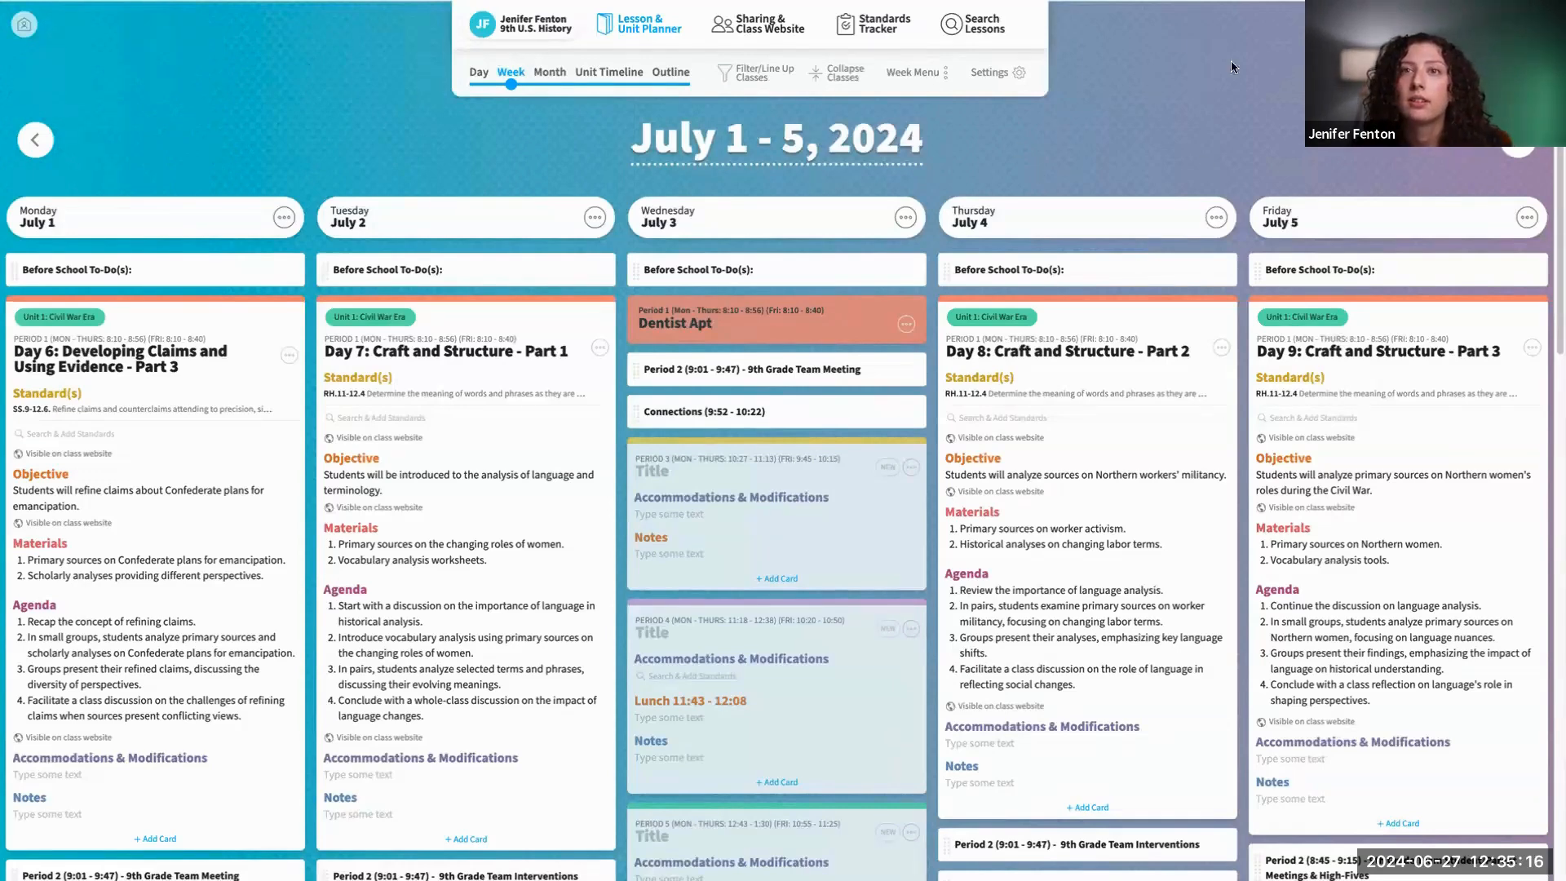
scroll(1114, 235, "down", 1)
scroll(1114, 235, "up", 1)
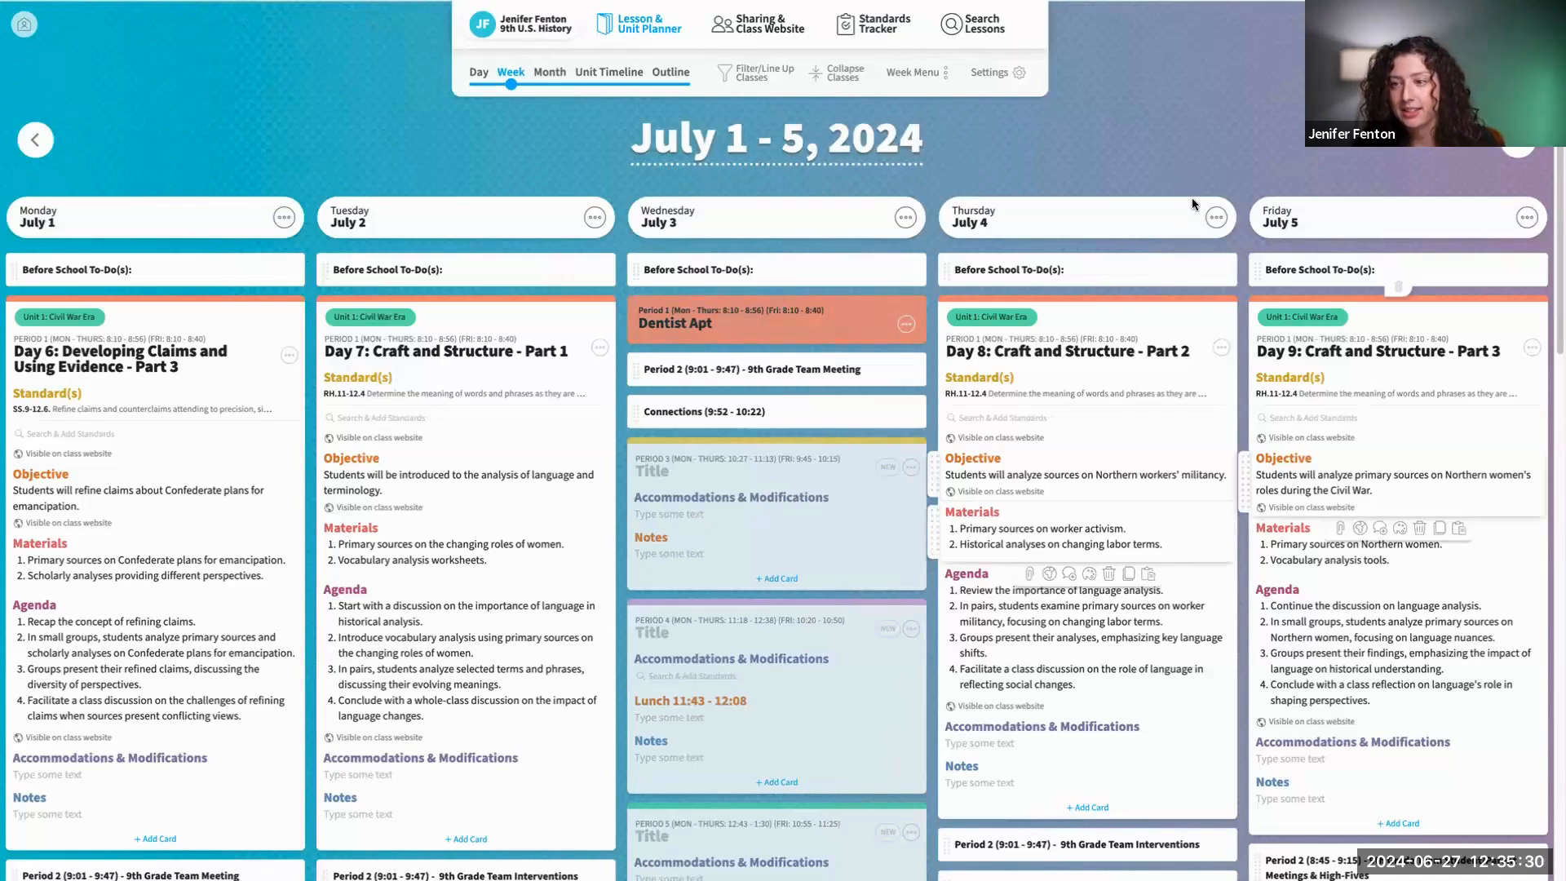
left_click(1222, 349)
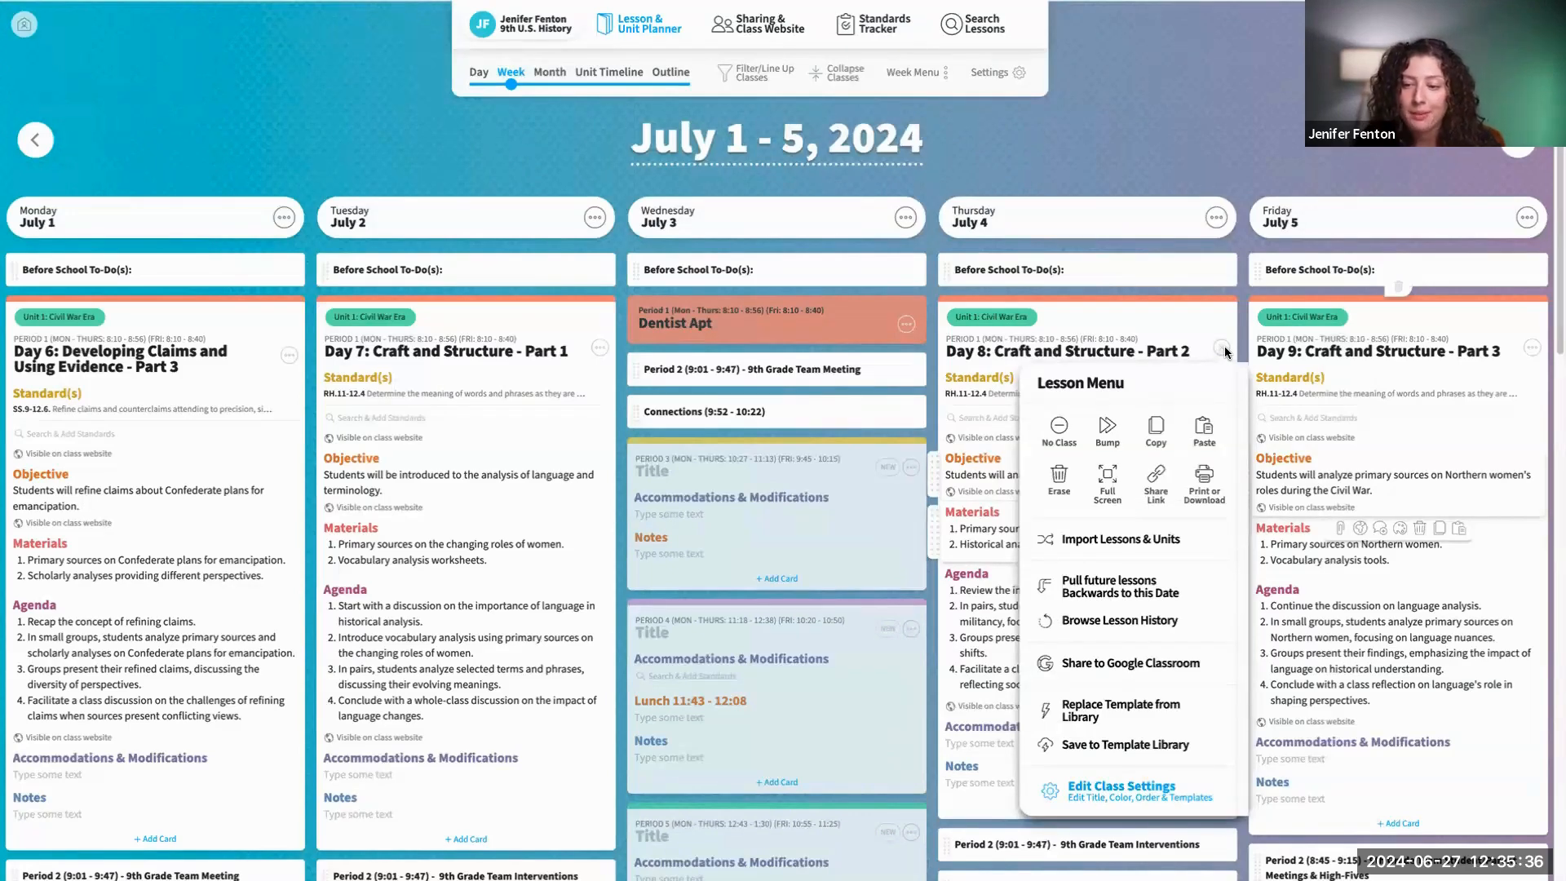
left_click(1107, 429)
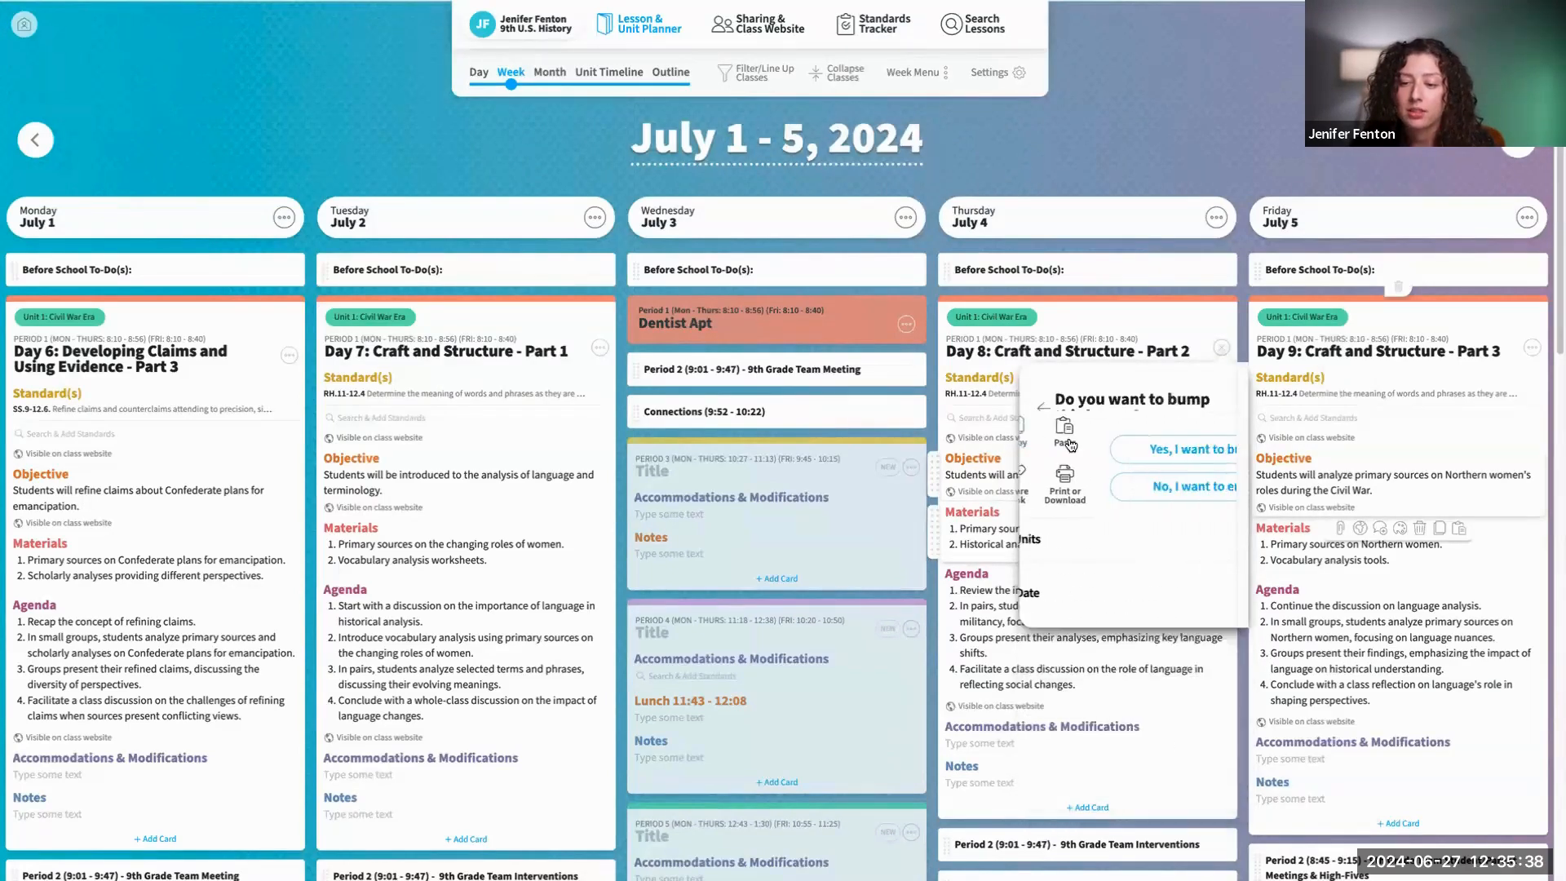
left_click(1143, 450)
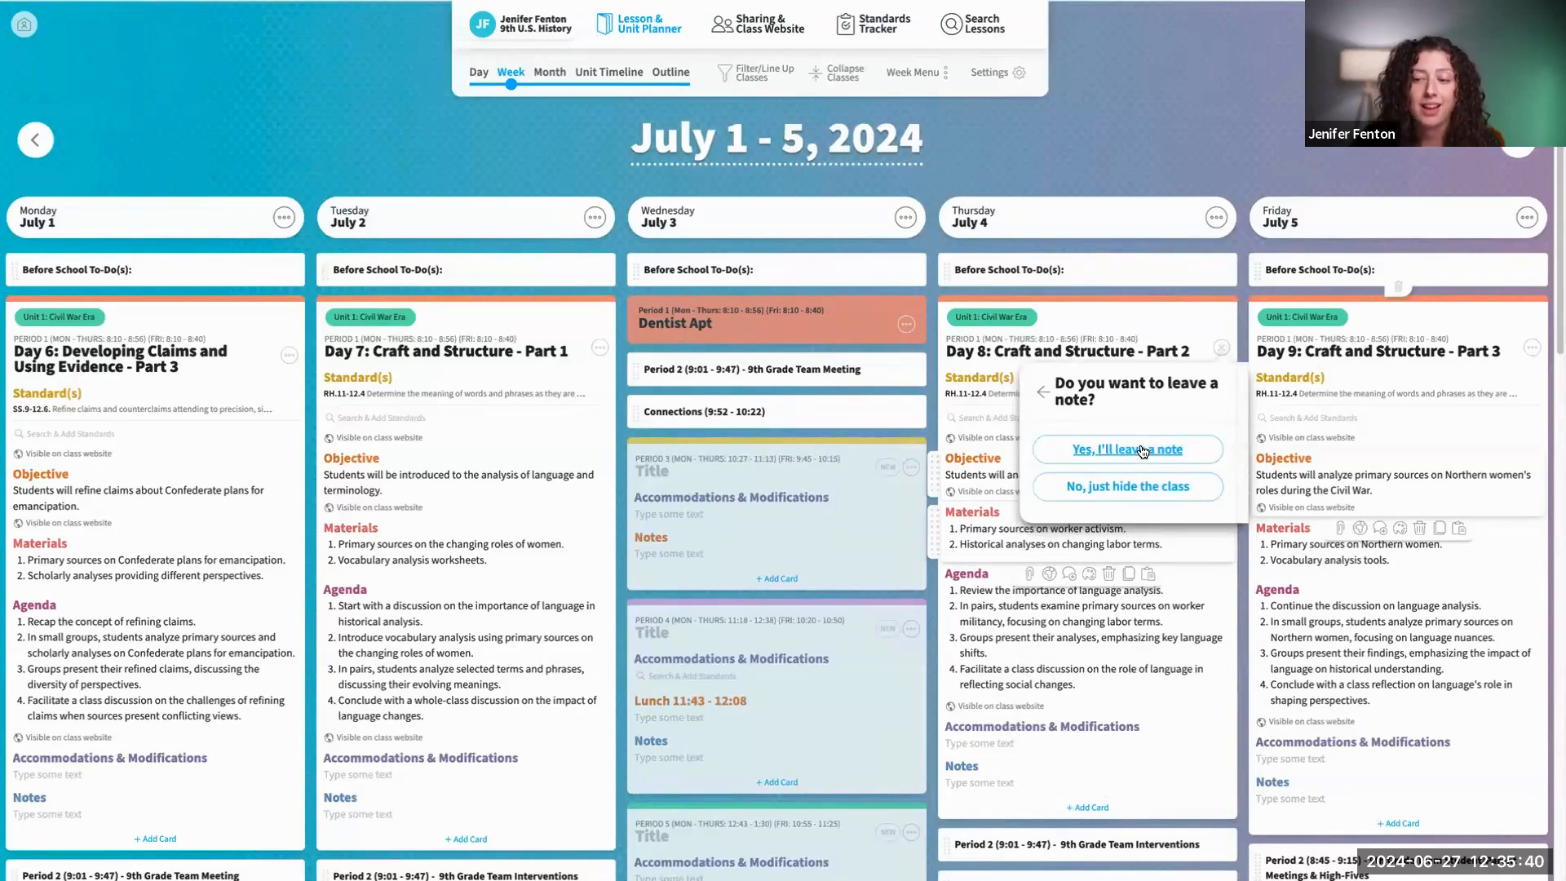
left_click(1143, 451)
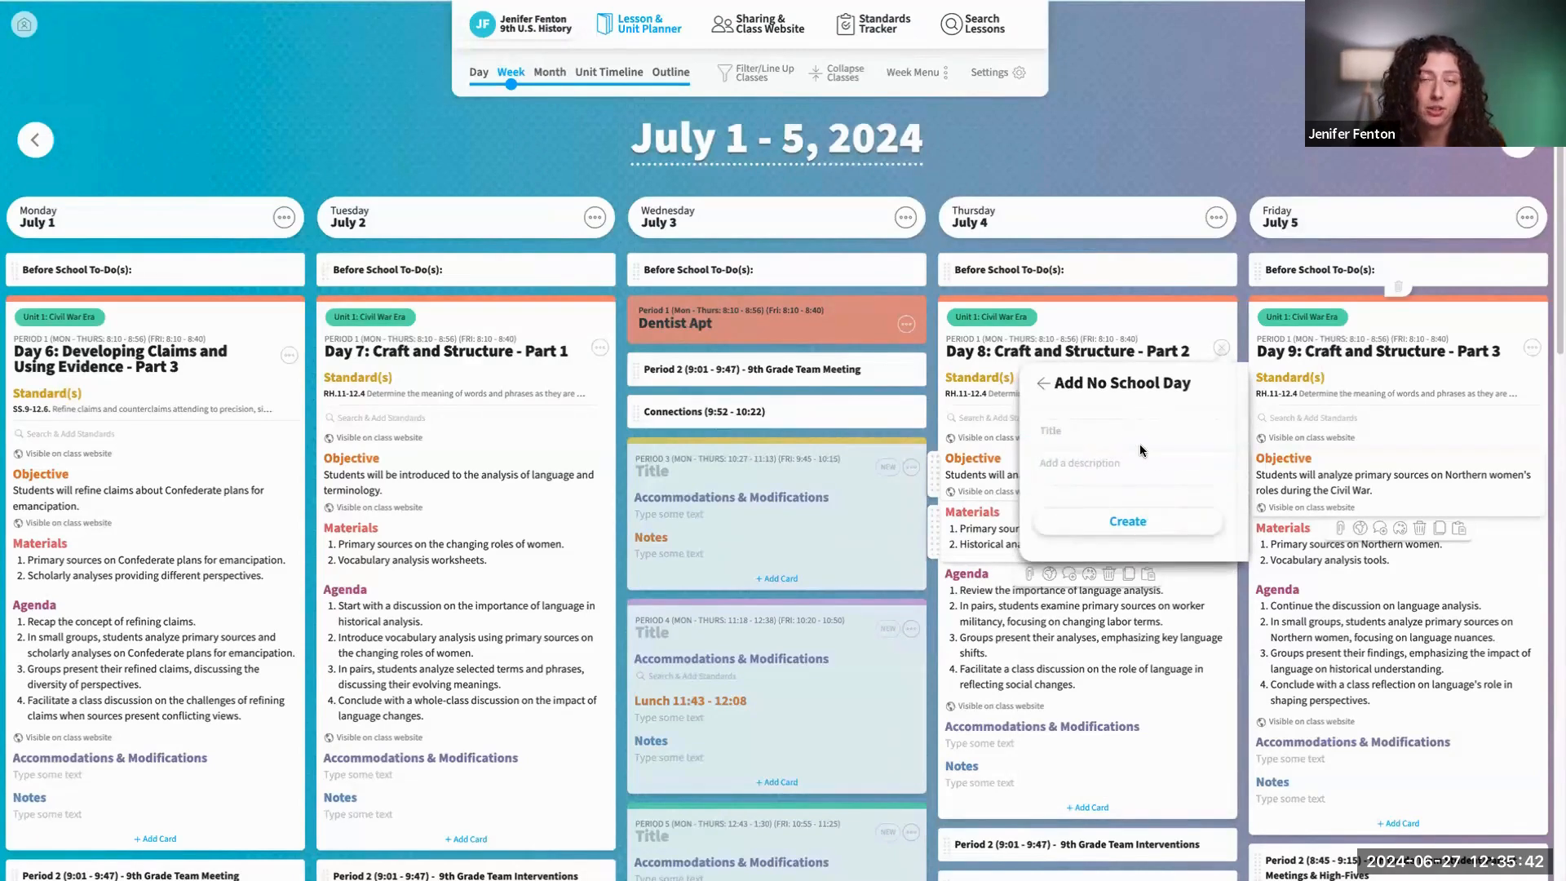
left_click(1133, 428)
type("IEP Meeting")
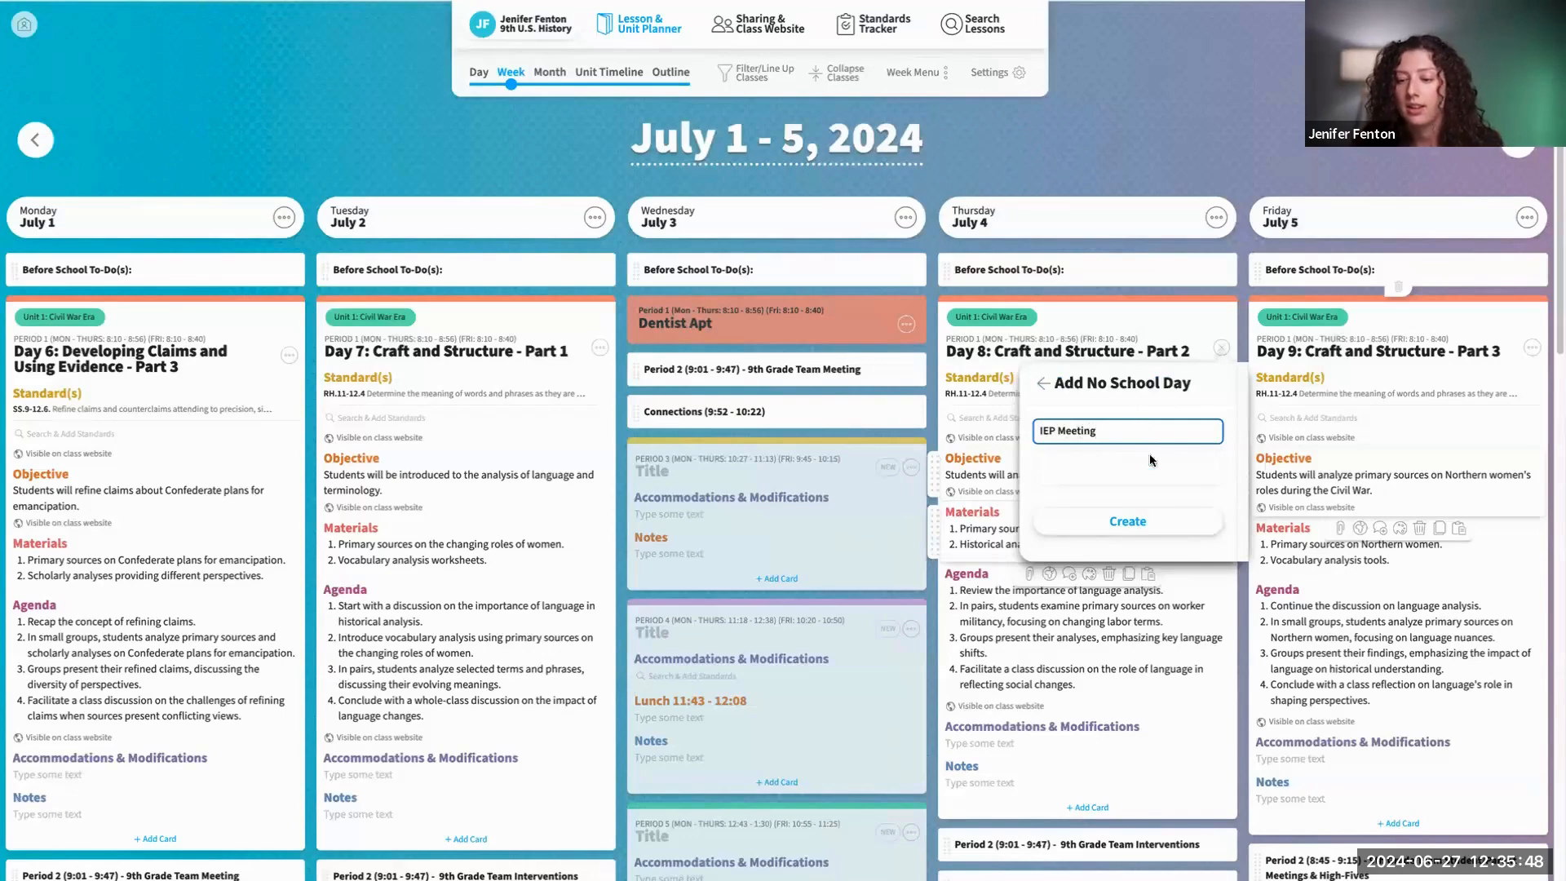
left_click(1127, 521)
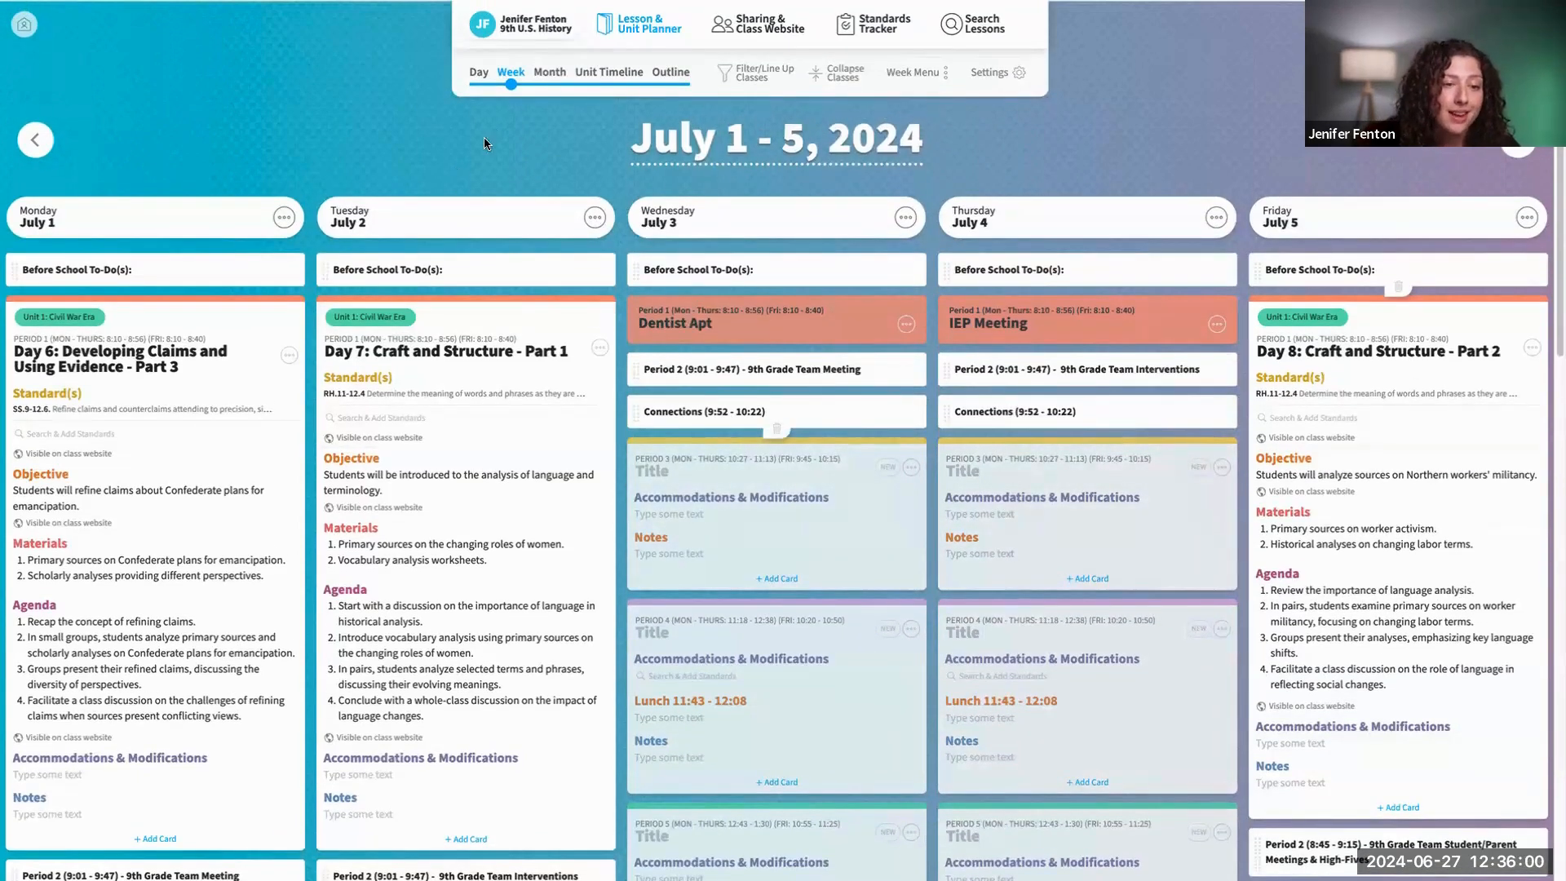
Step: Turn off all classes on Tuesday, July 2 as a no school day titled "Heat Wave", bumping the lessons
left_click(601, 222)
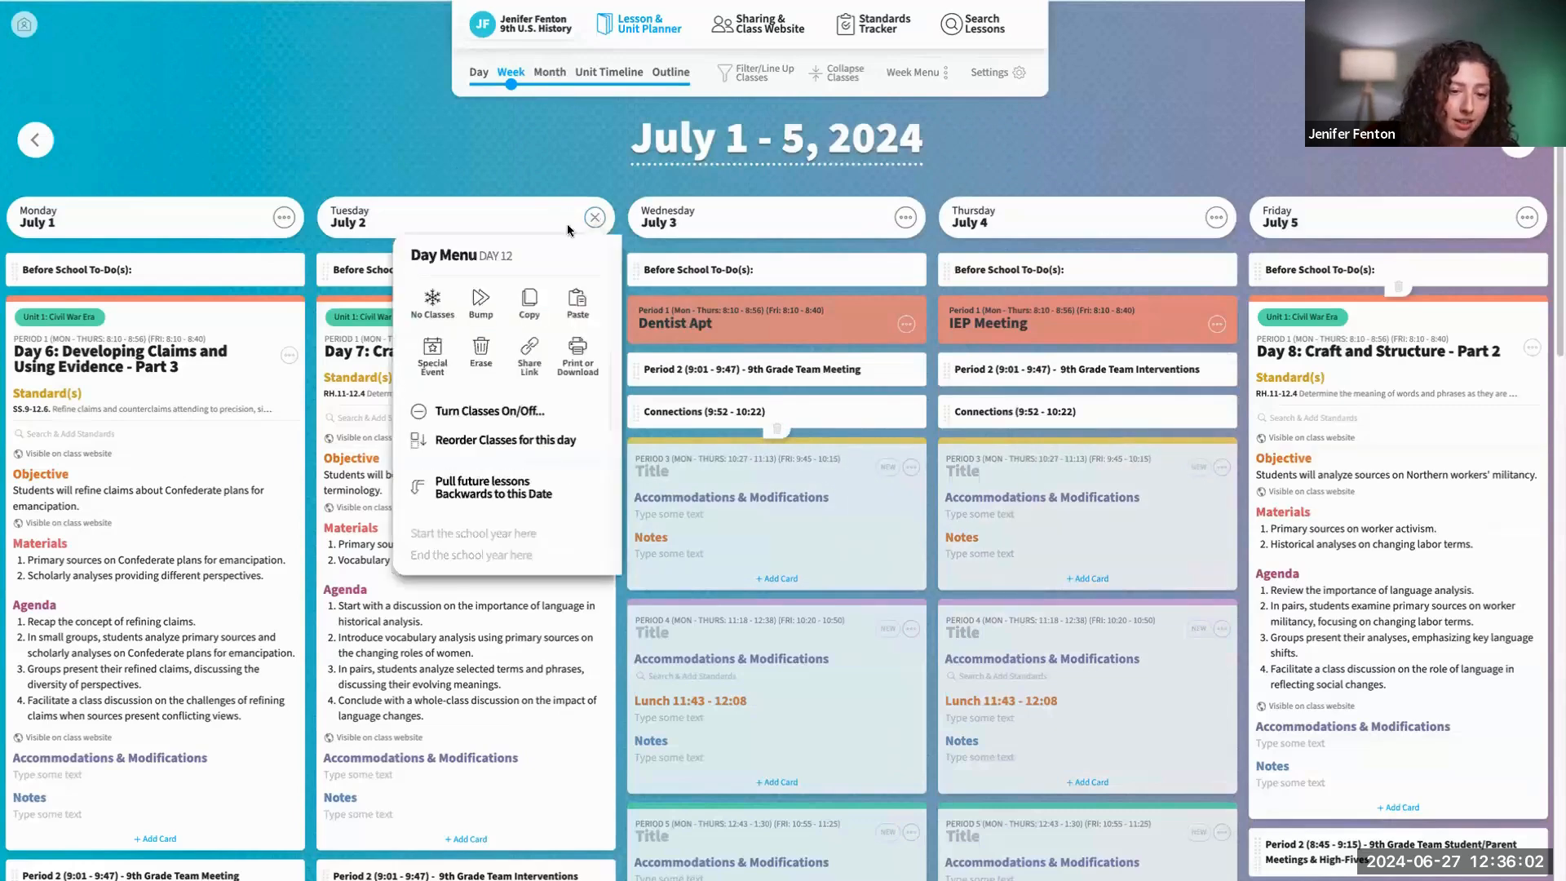
left_click(443, 311)
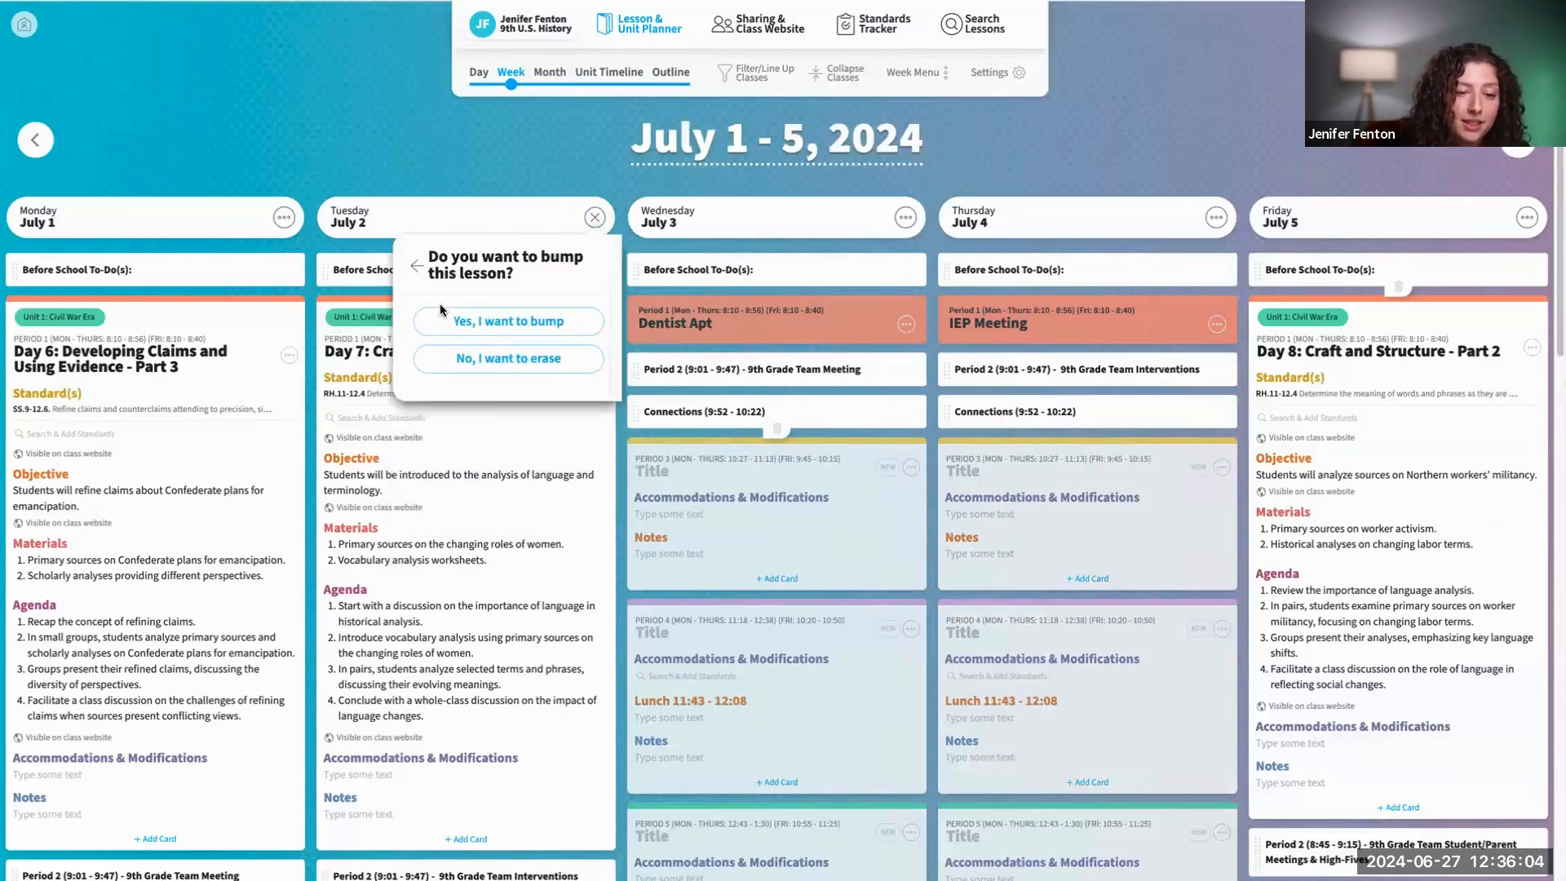
left_click(505, 319)
left_click(503, 309)
type("Heat")
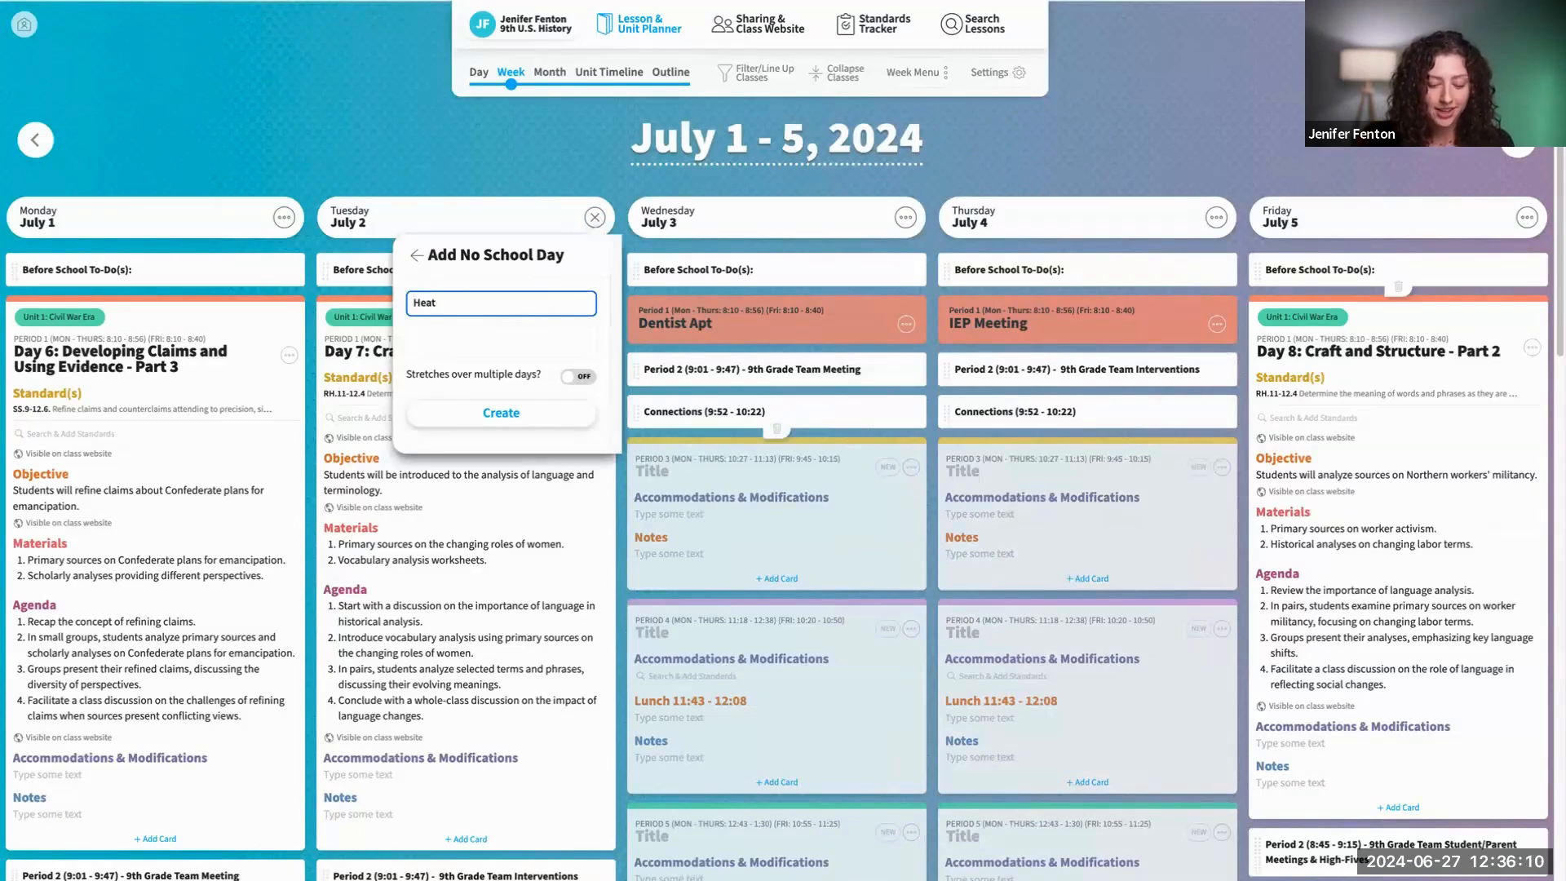
type(" Wave")
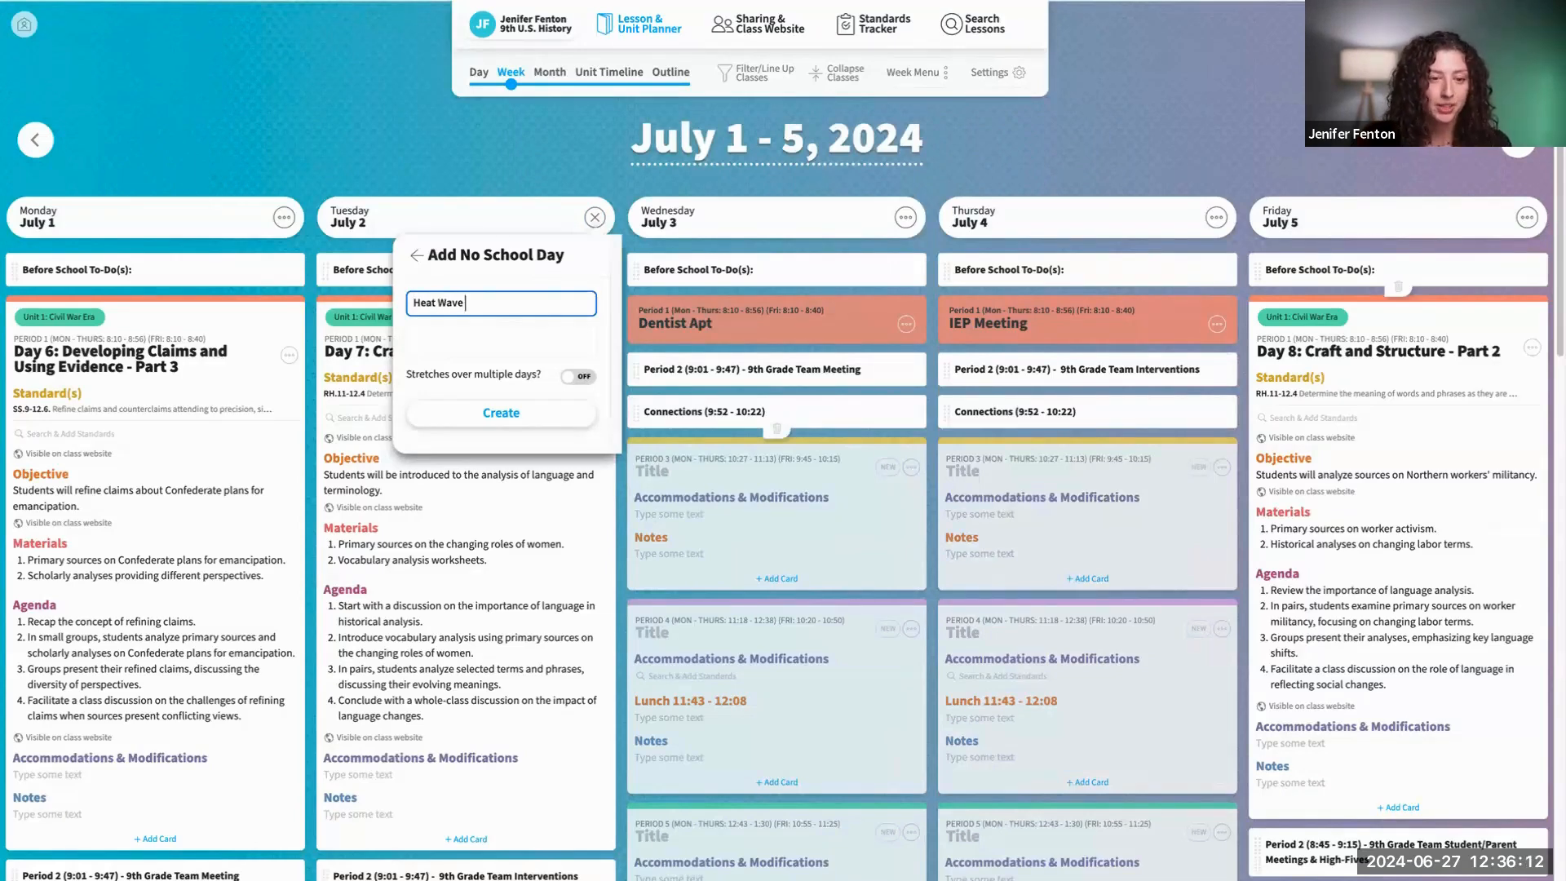
left_click(509, 423)
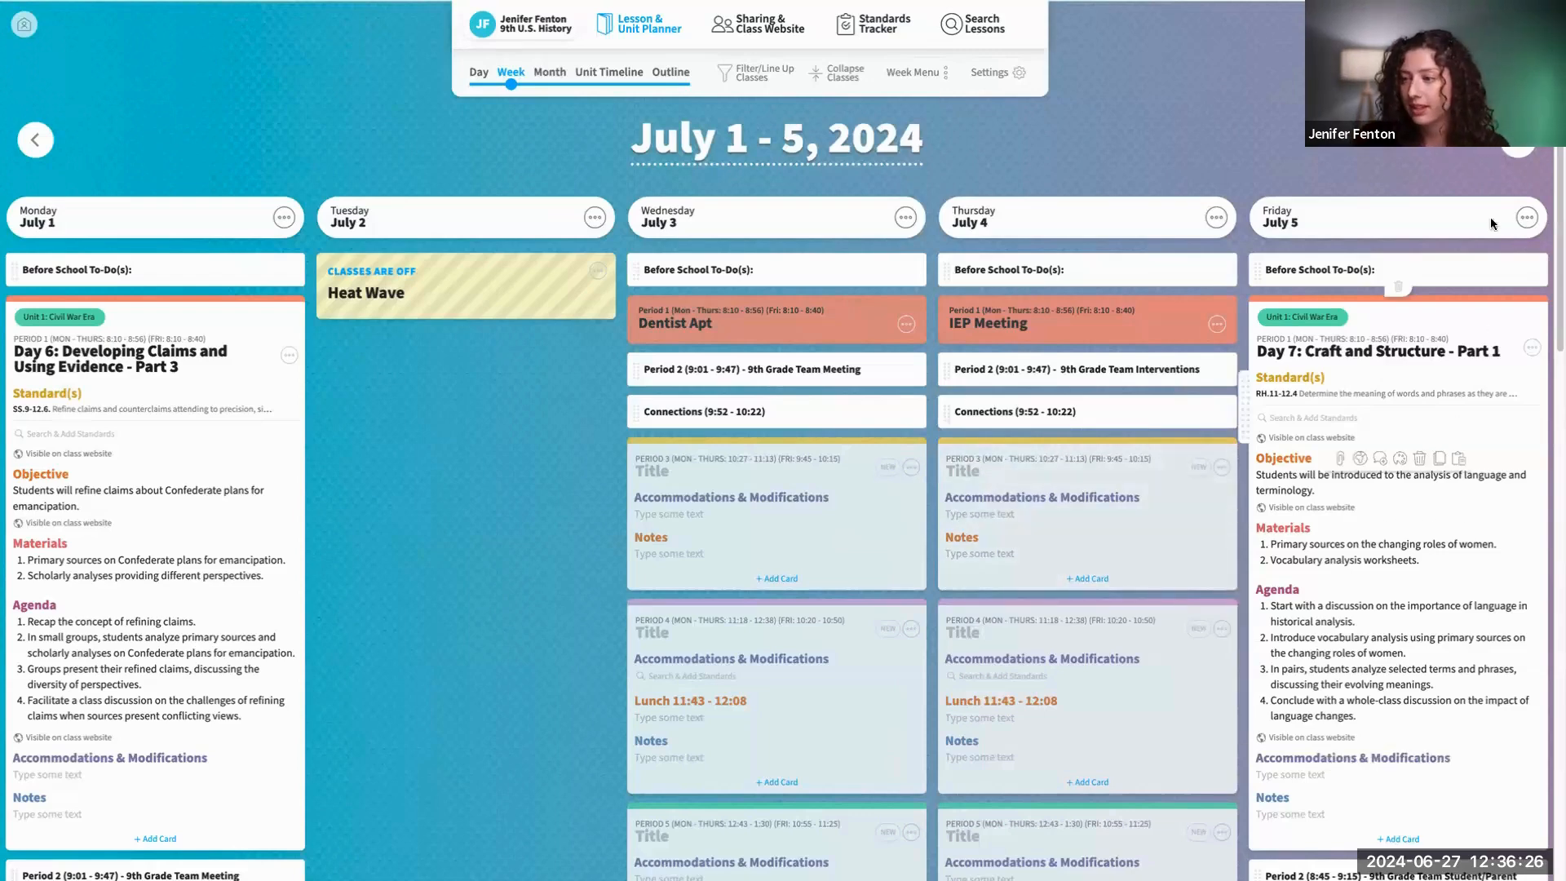
Step: In the week of July 8–12, bump the Day 10 Period 1 lesson on Wednesday, July 10 forward
left_click(1530, 144)
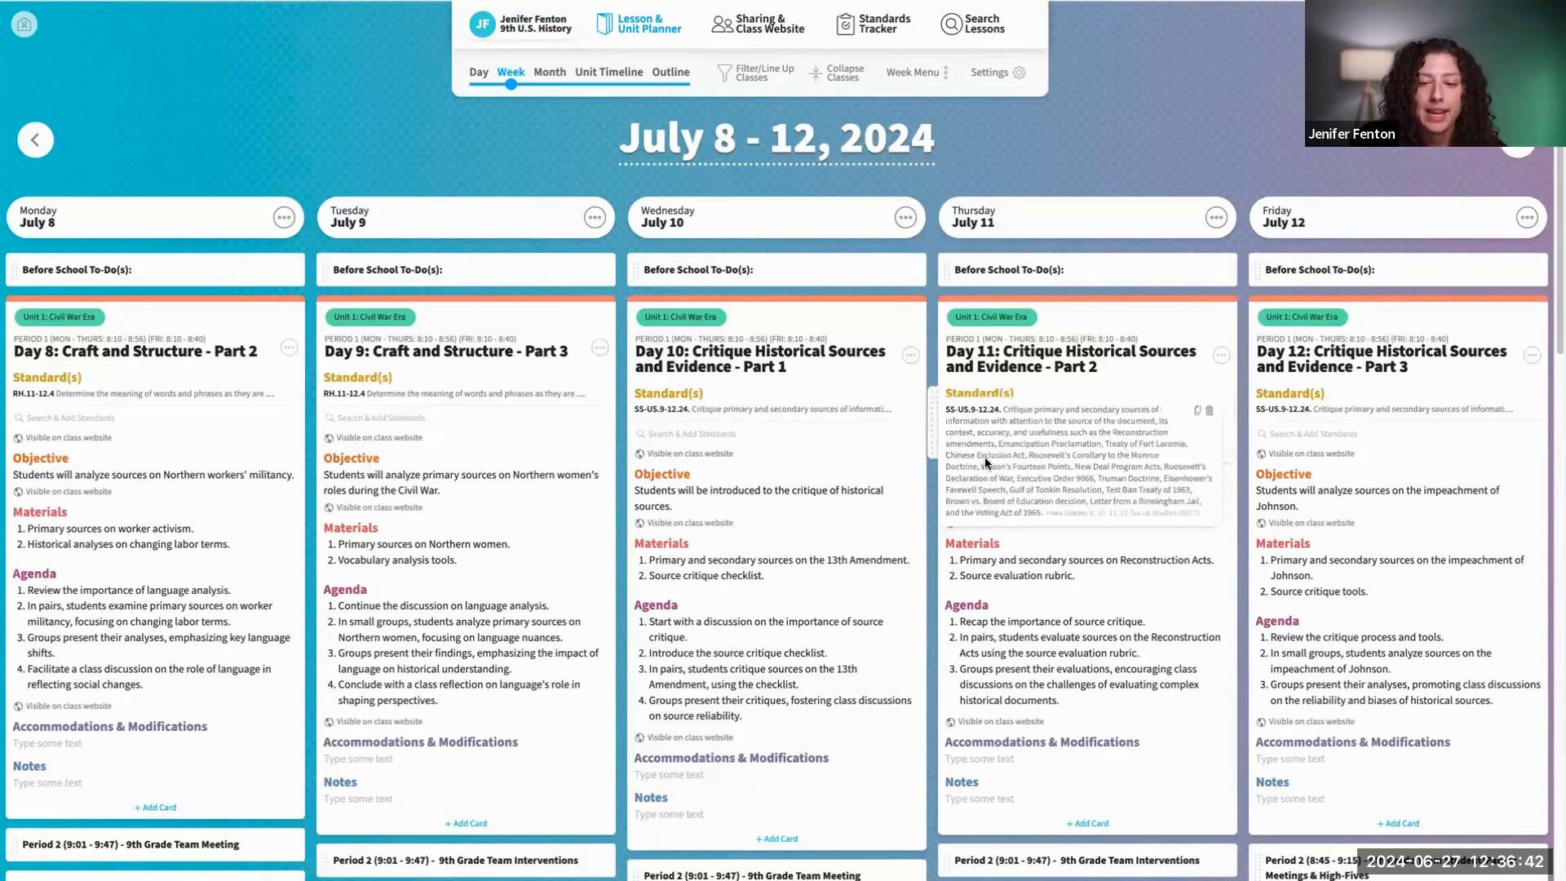
mouse_move(884, 408)
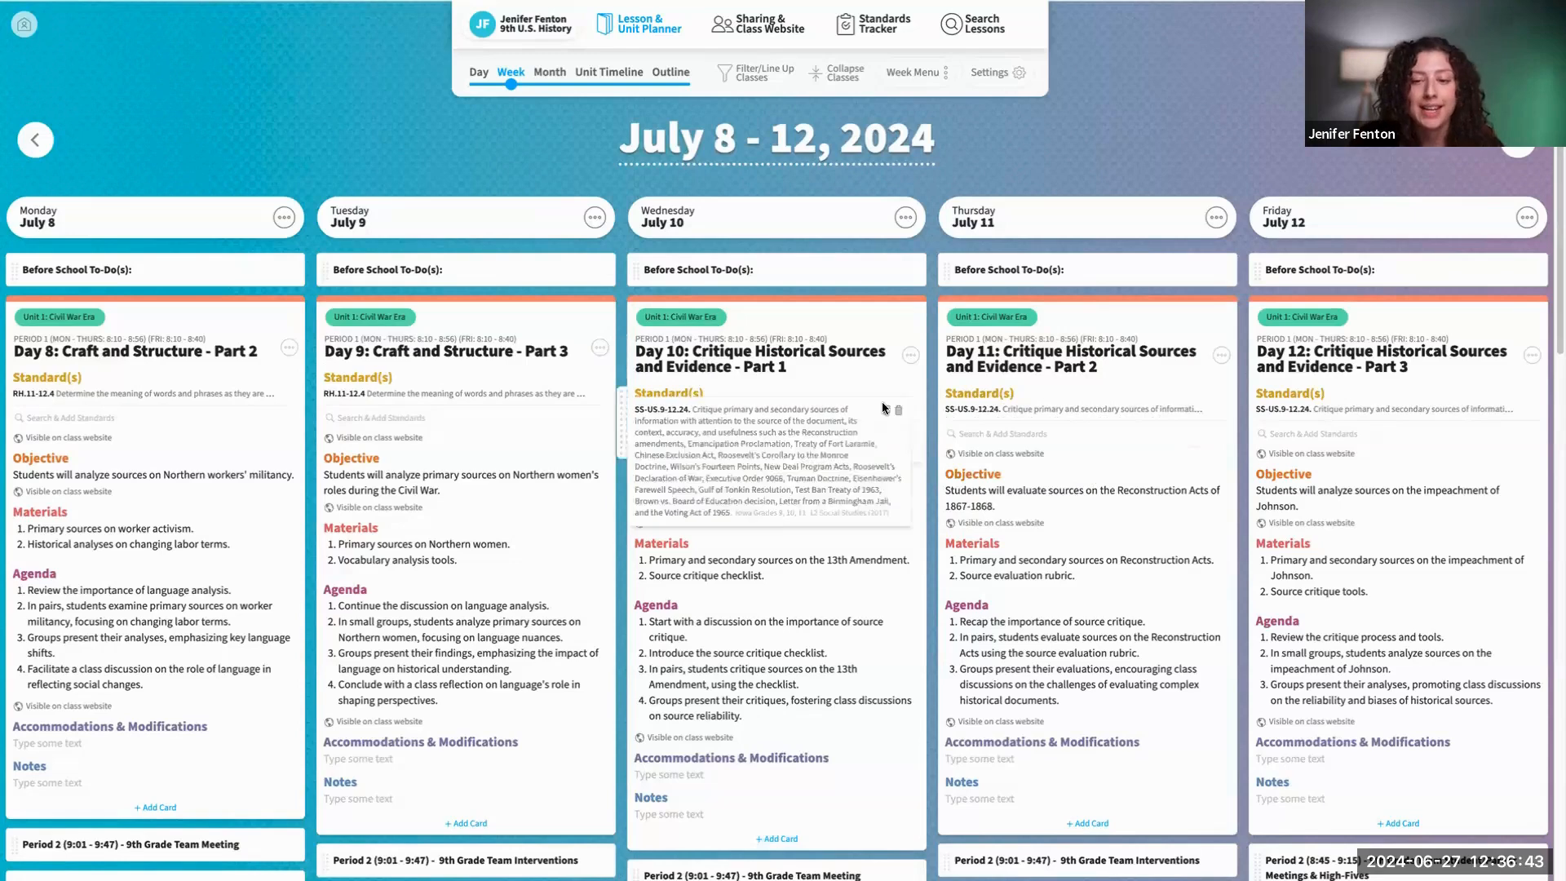
left_click(911, 357)
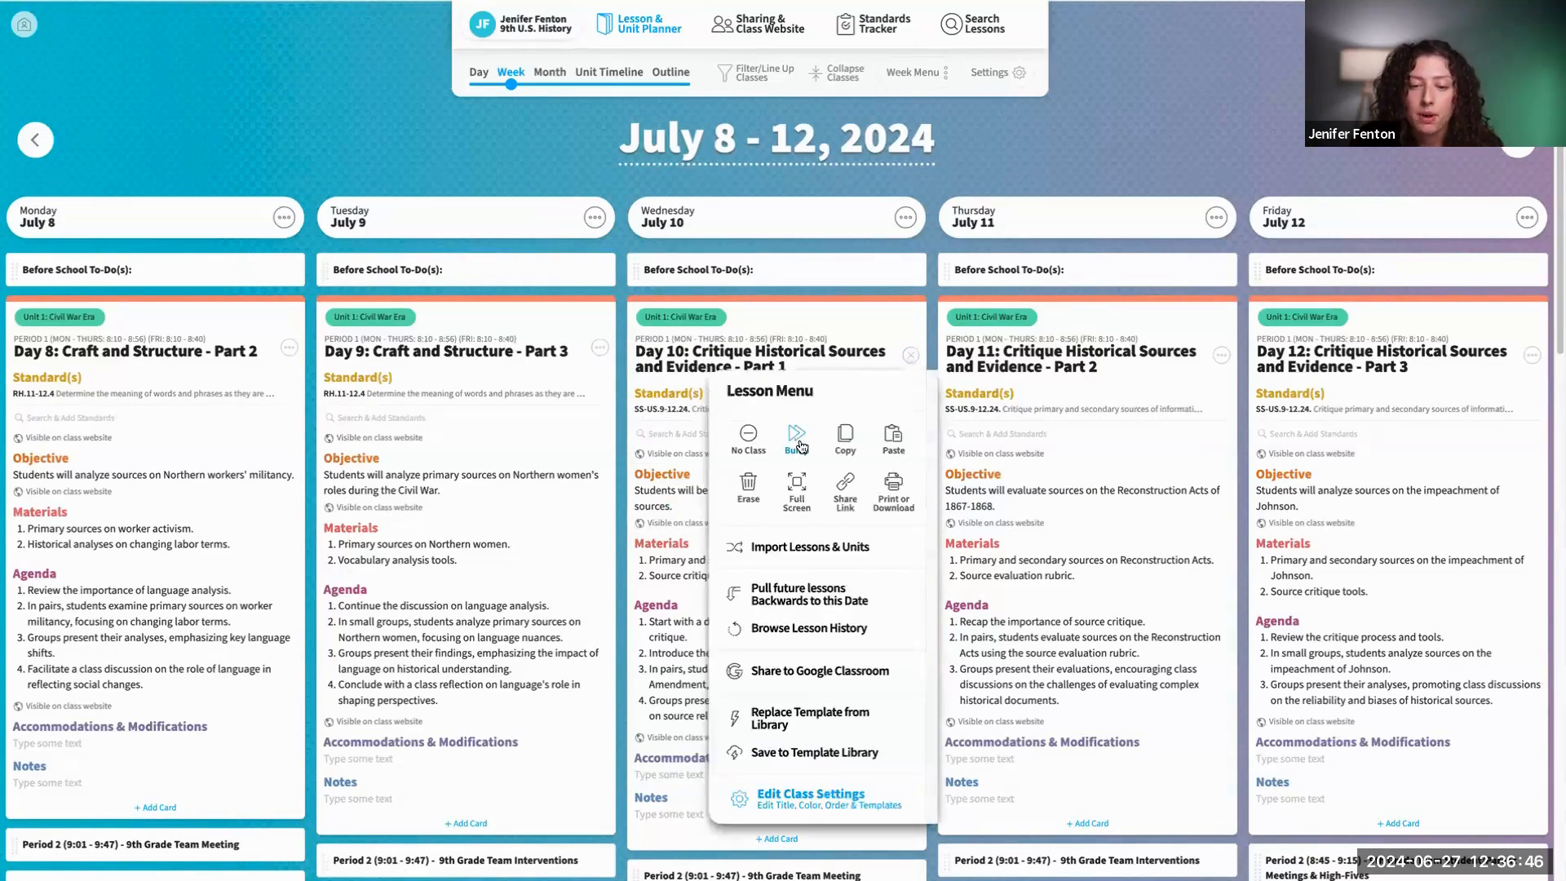
left_click(800, 440)
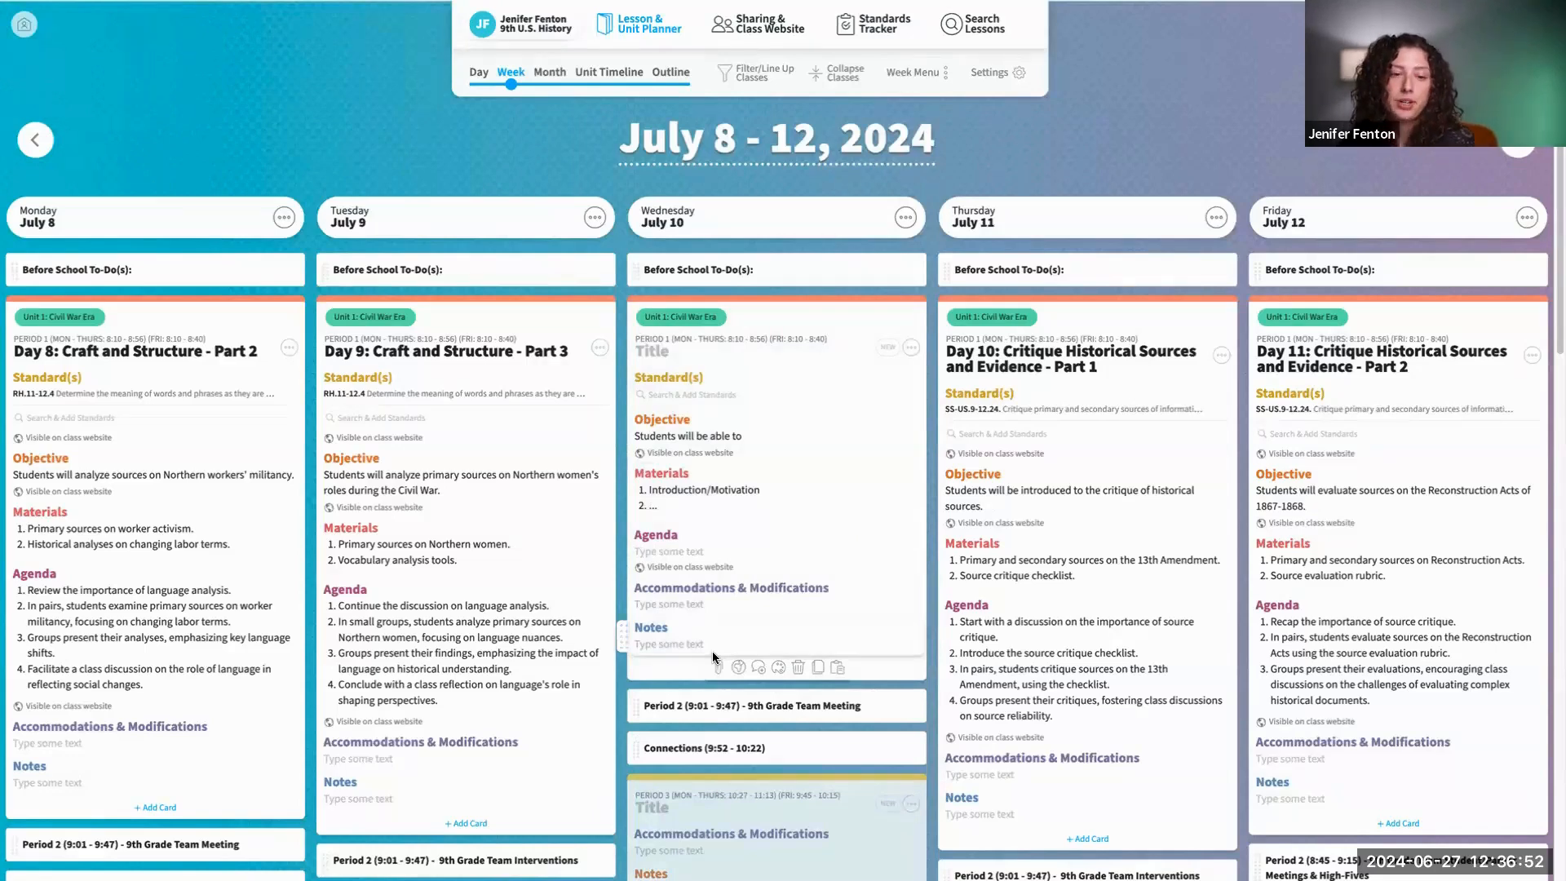
Step: Copy the Day 9 lesson from Tuesday, July 9 into Wednesday, July 10's empty Period 1 and append "(part 2)" to its title
left_click(603, 349)
left_click(544, 443)
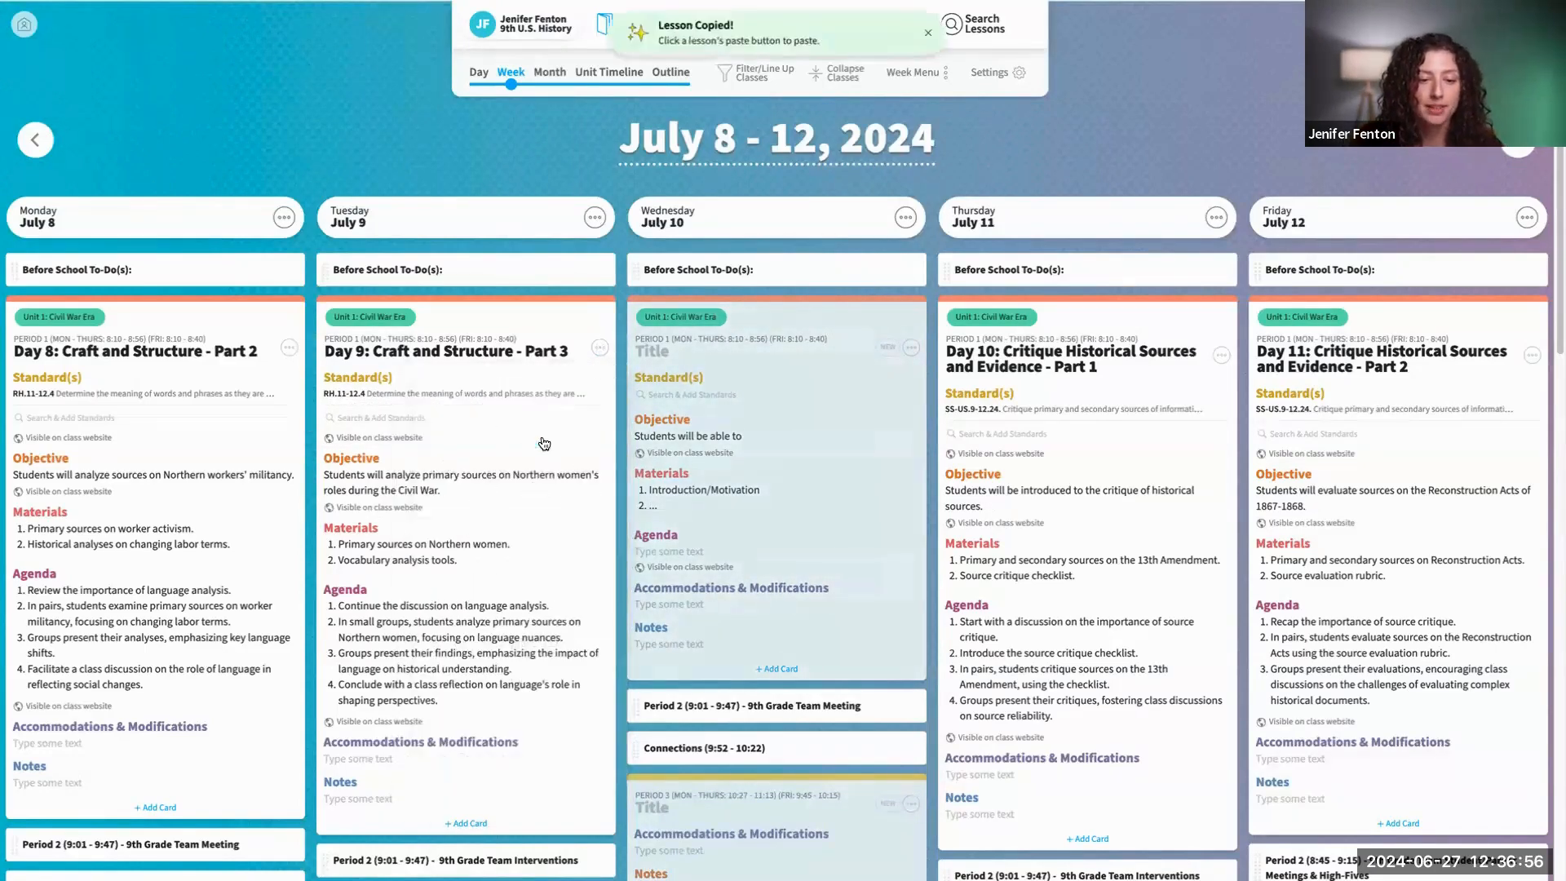
left_click(911, 348)
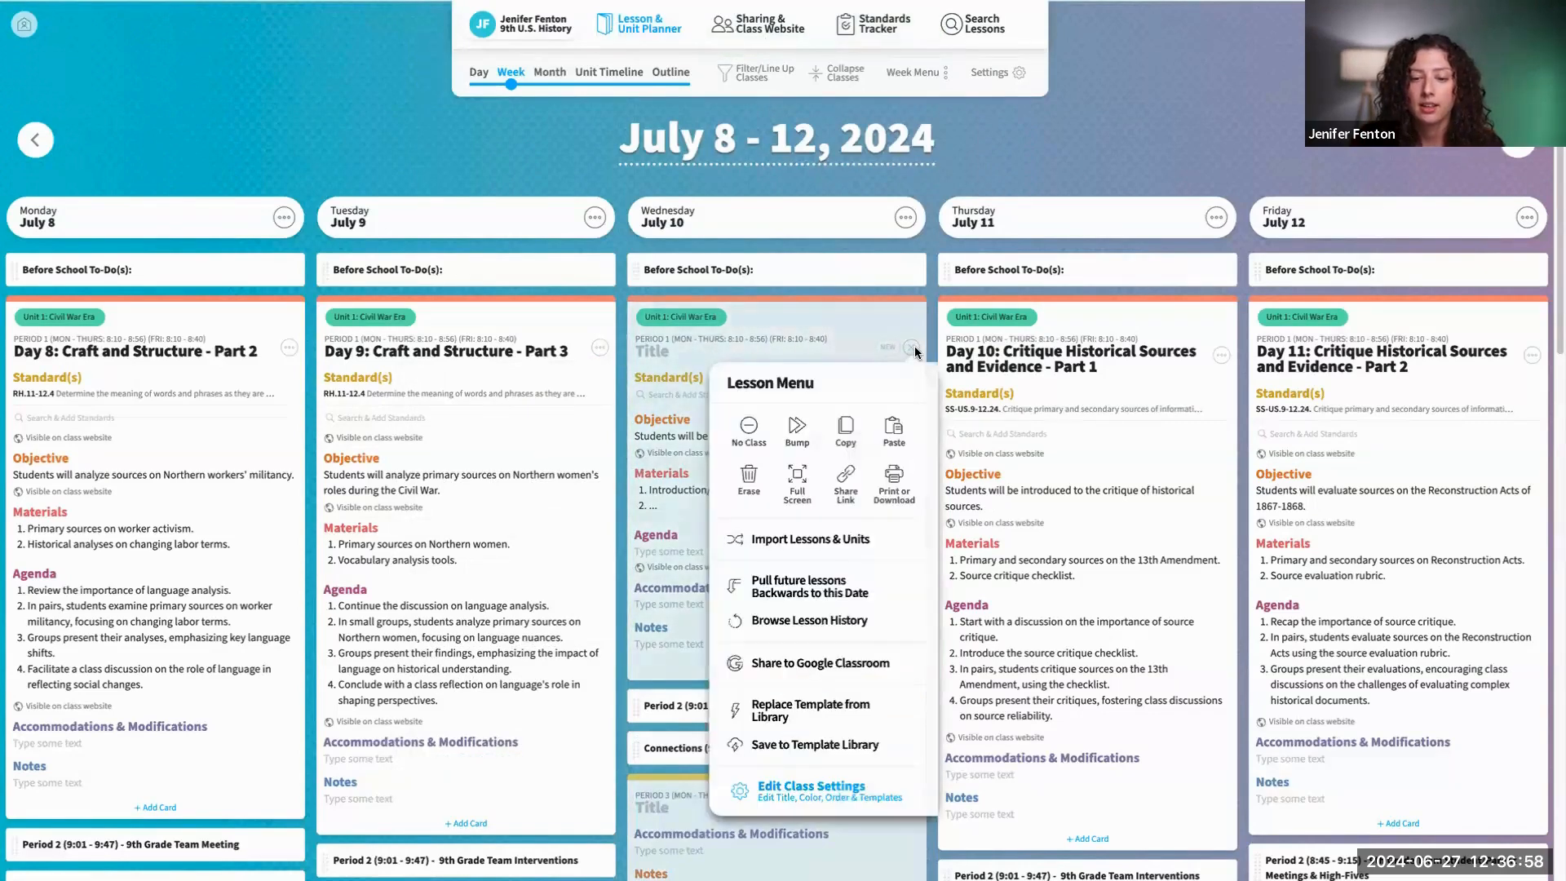
left_click(894, 429)
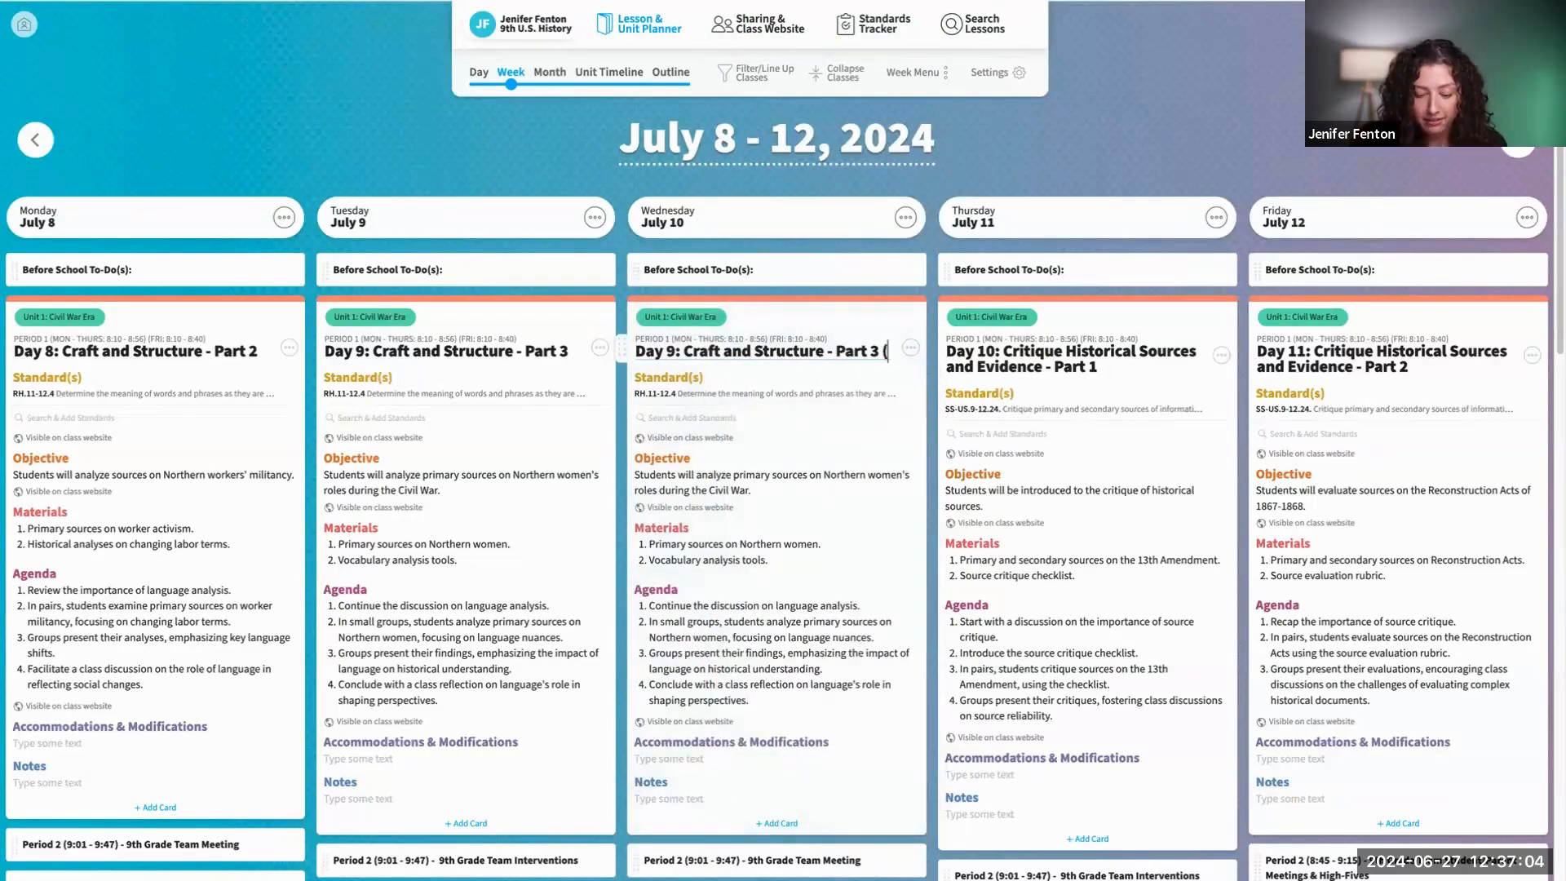
type("part 2")
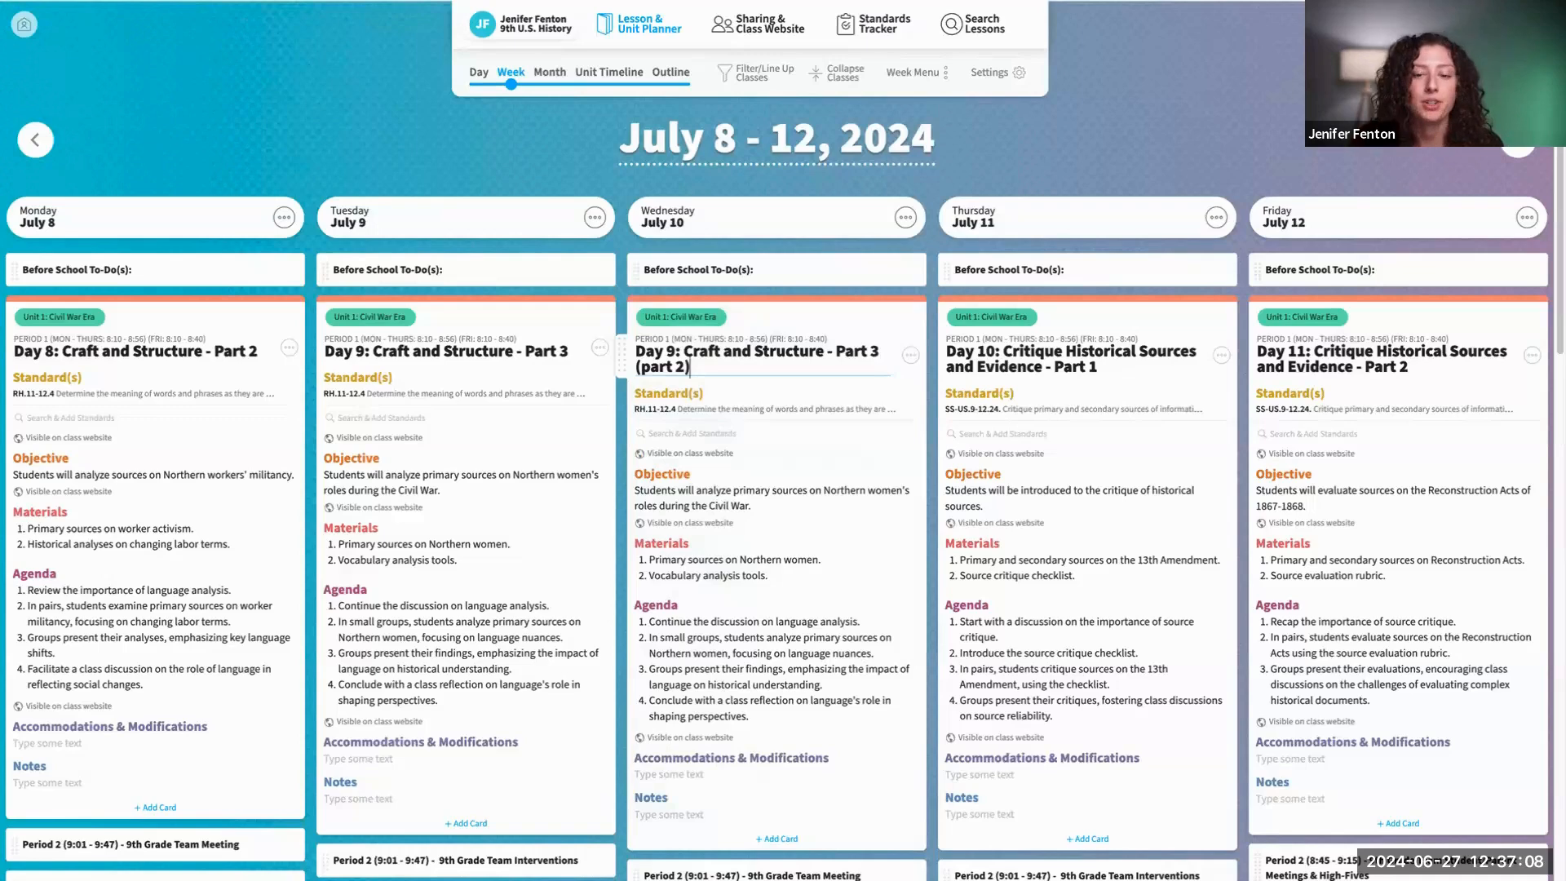
left_click(1285, 161)
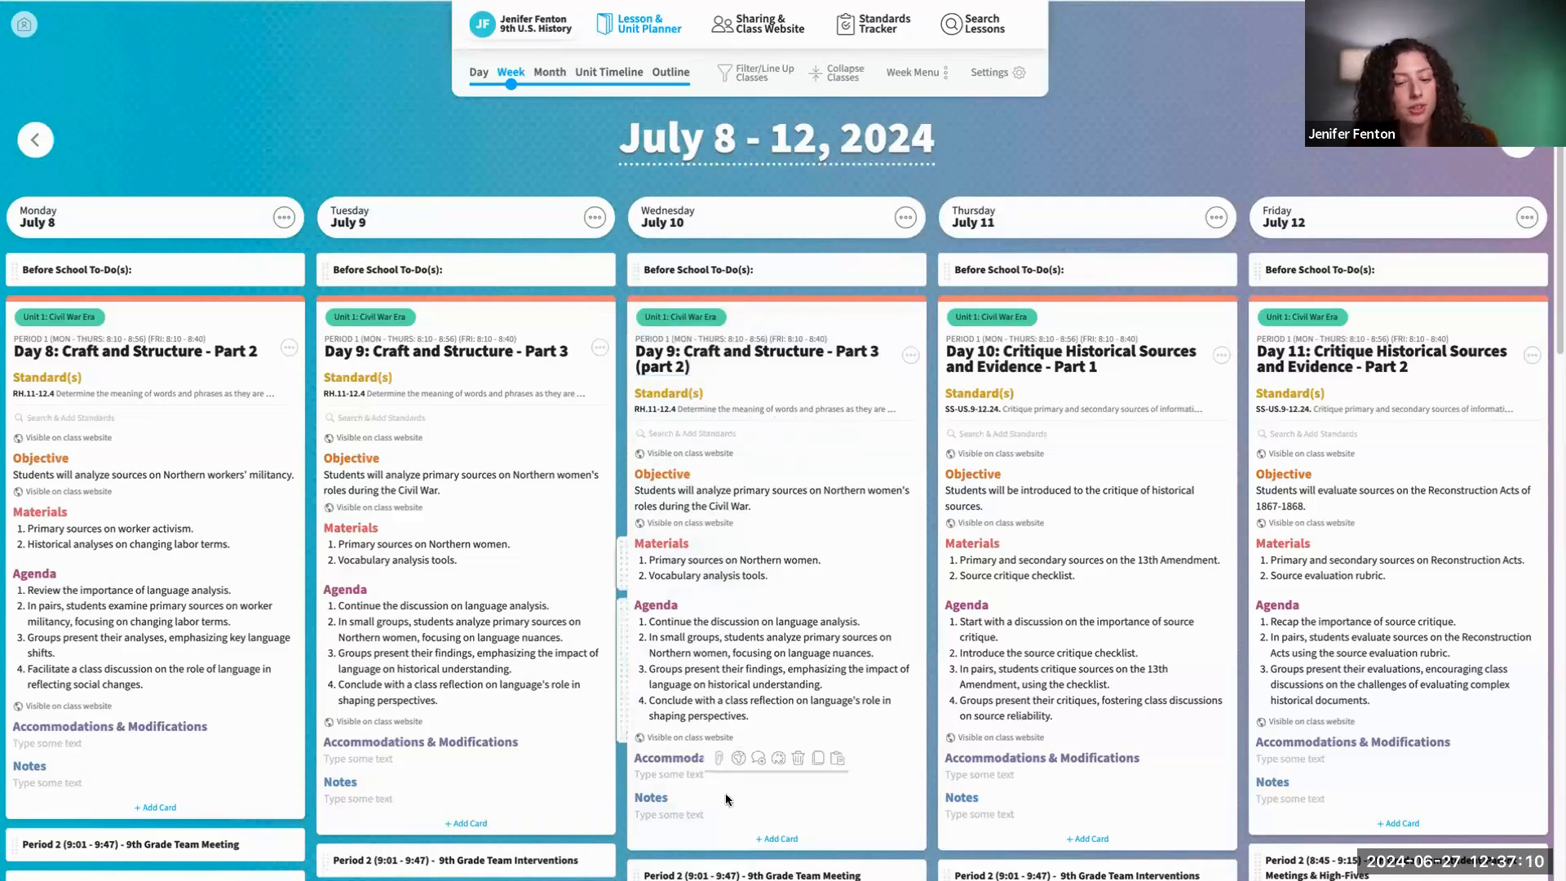